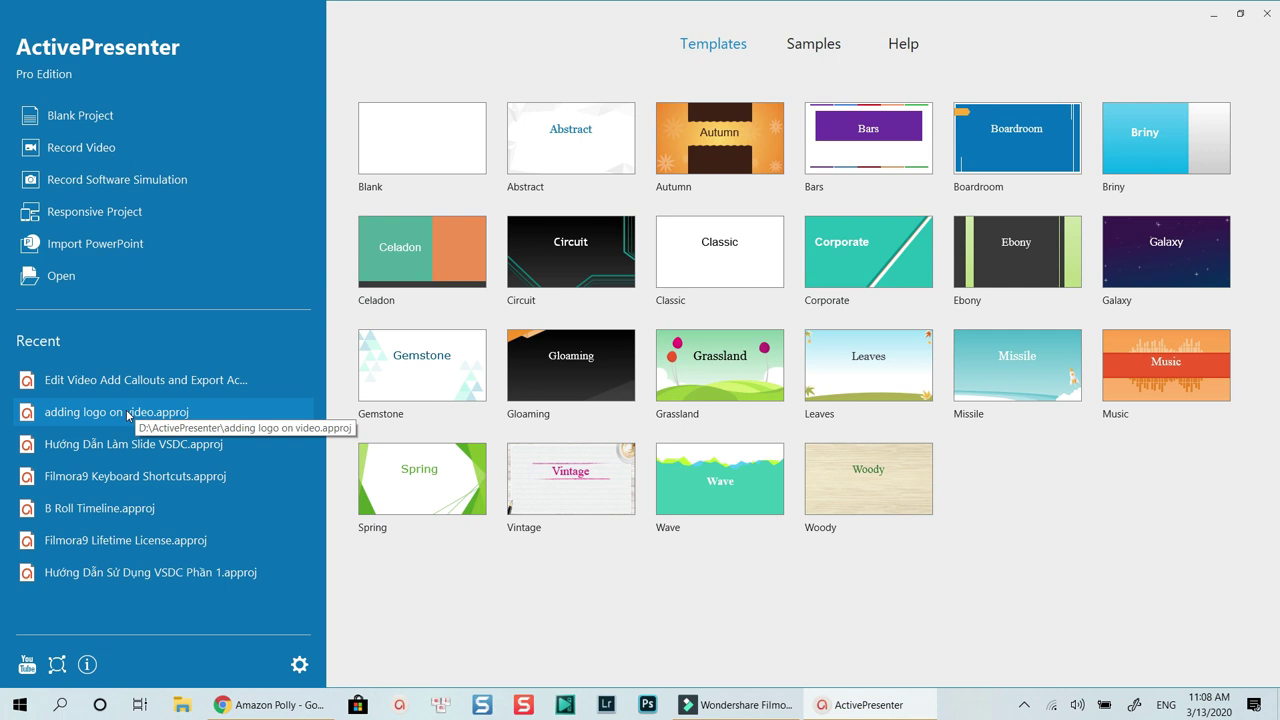
Open the recent project "adding logo on video.approj".
click(128, 415)
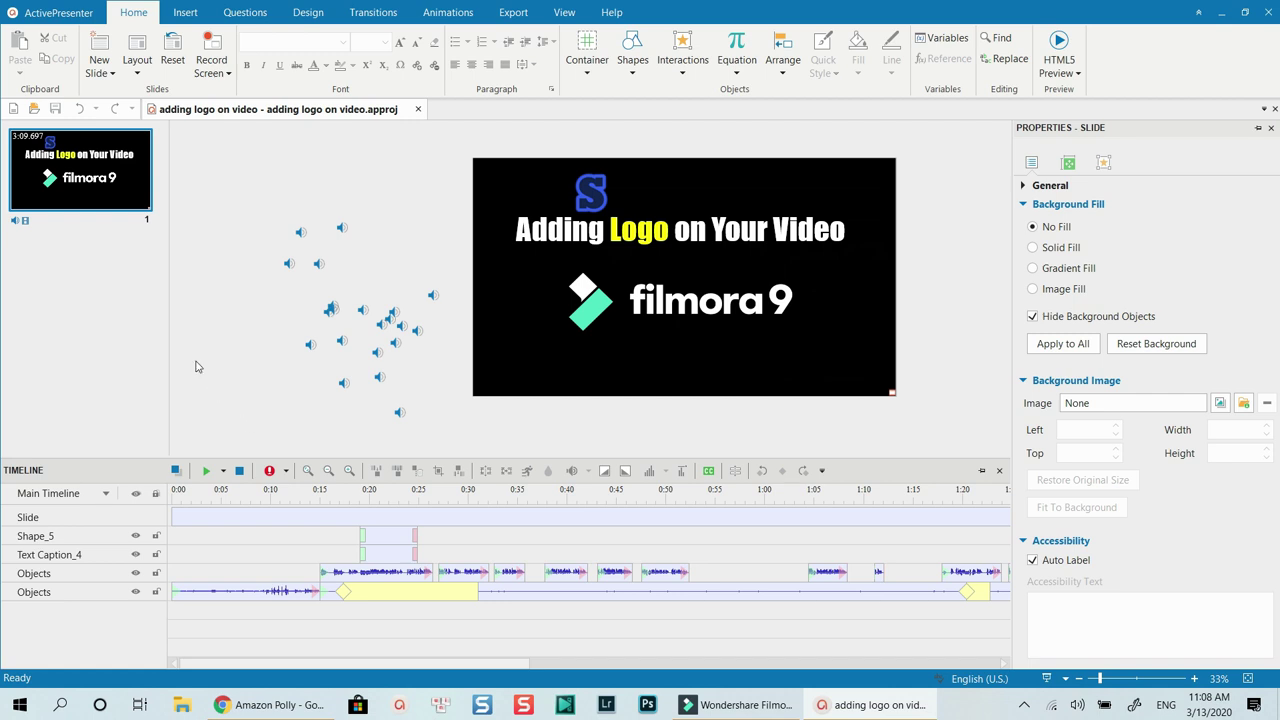
Add two blank slides after the first slide and show the available slide transitions.
right_click(88, 206)
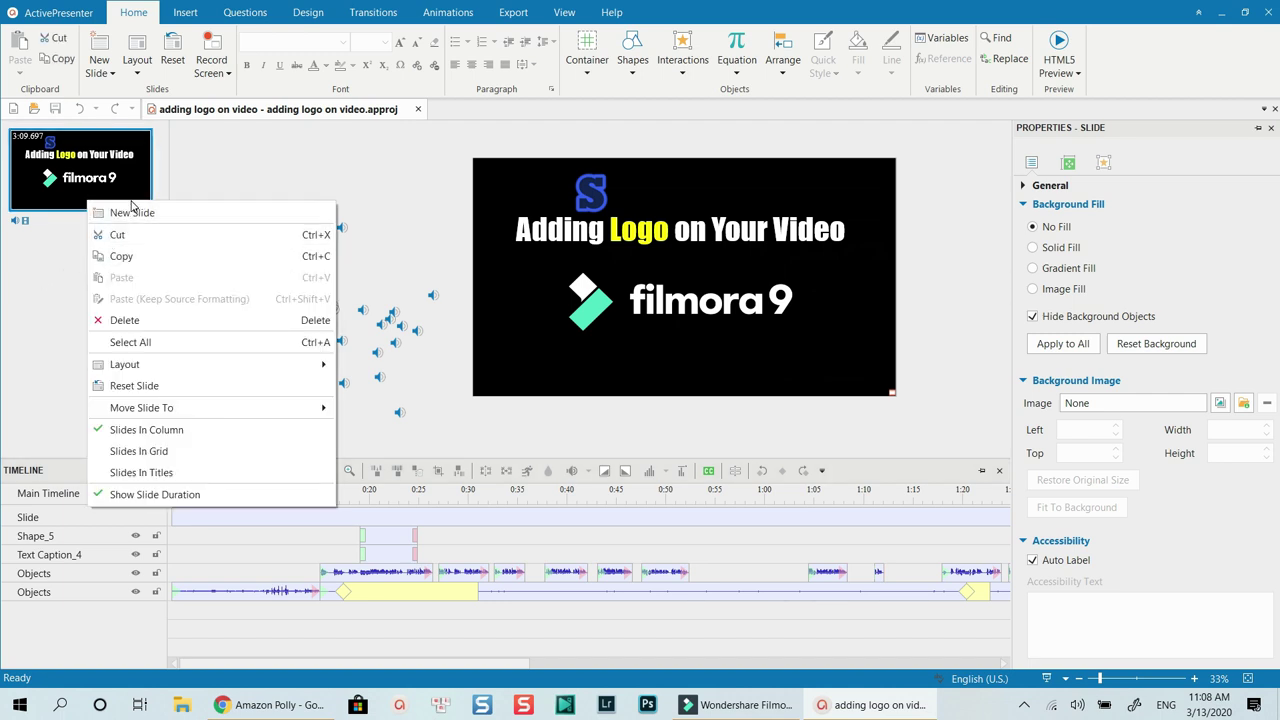
click(128, 213)
right_click(98, 301)
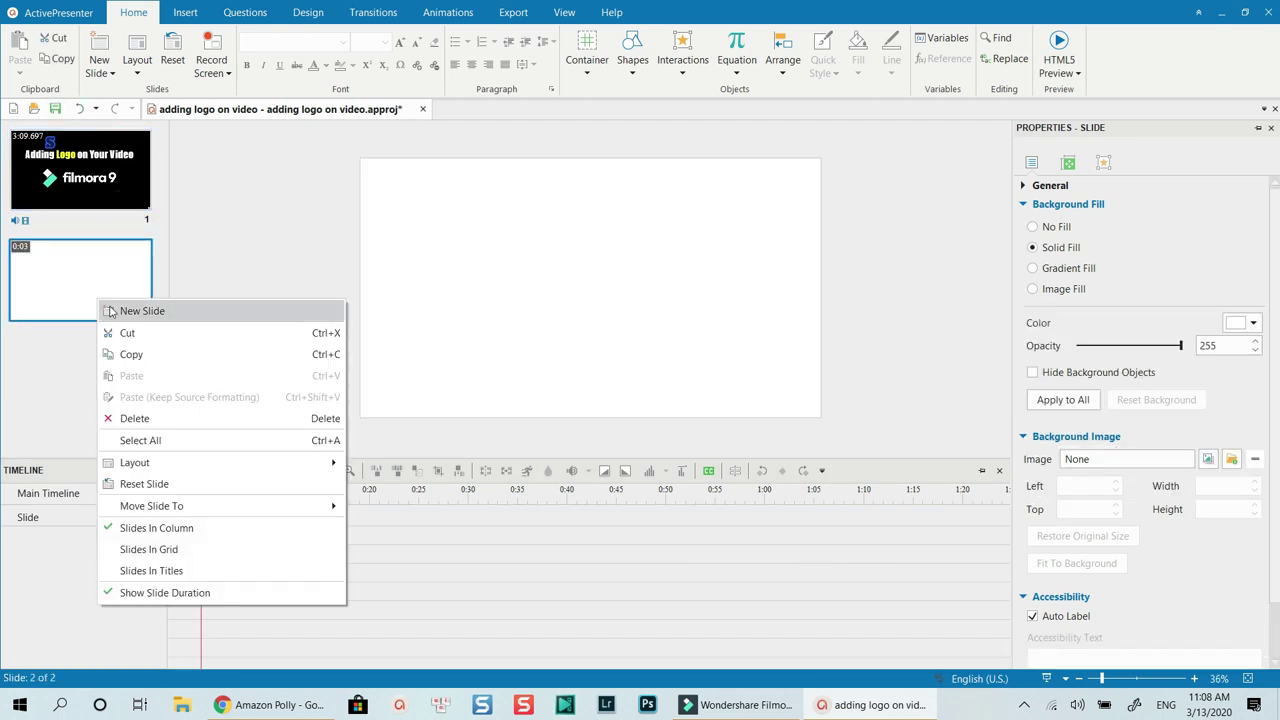
click(122, 314)
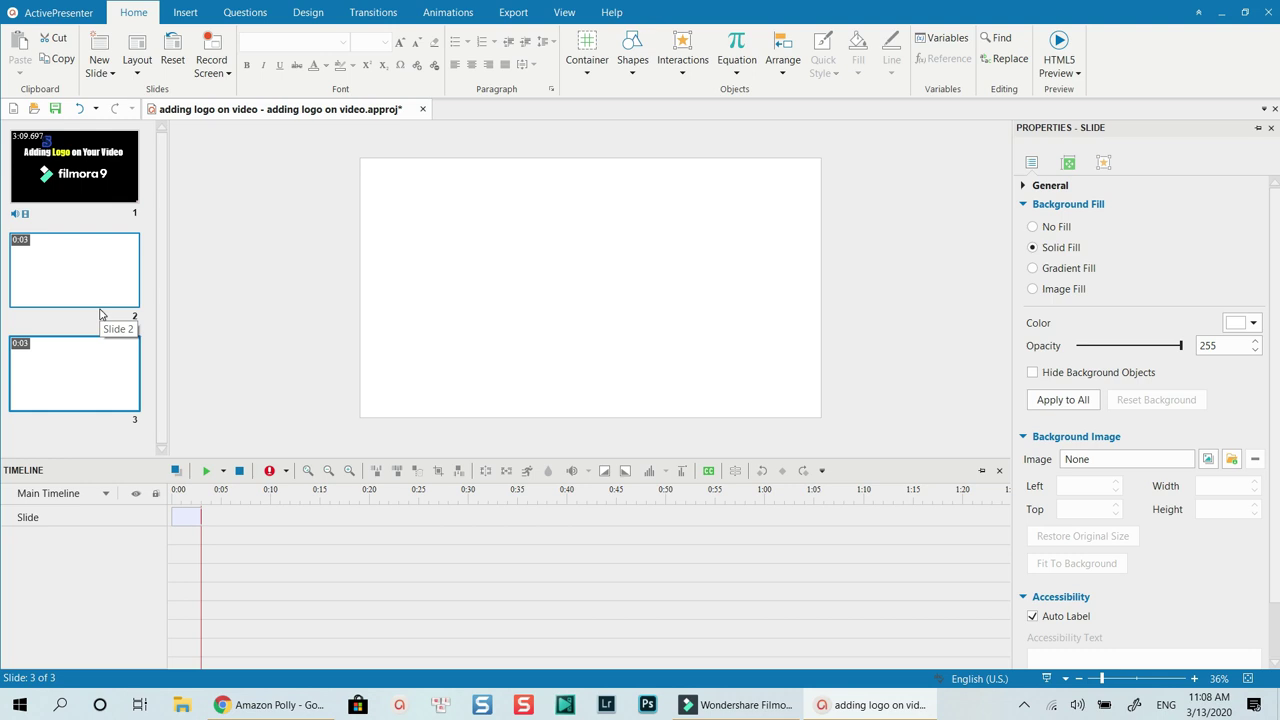
click(373, 12)
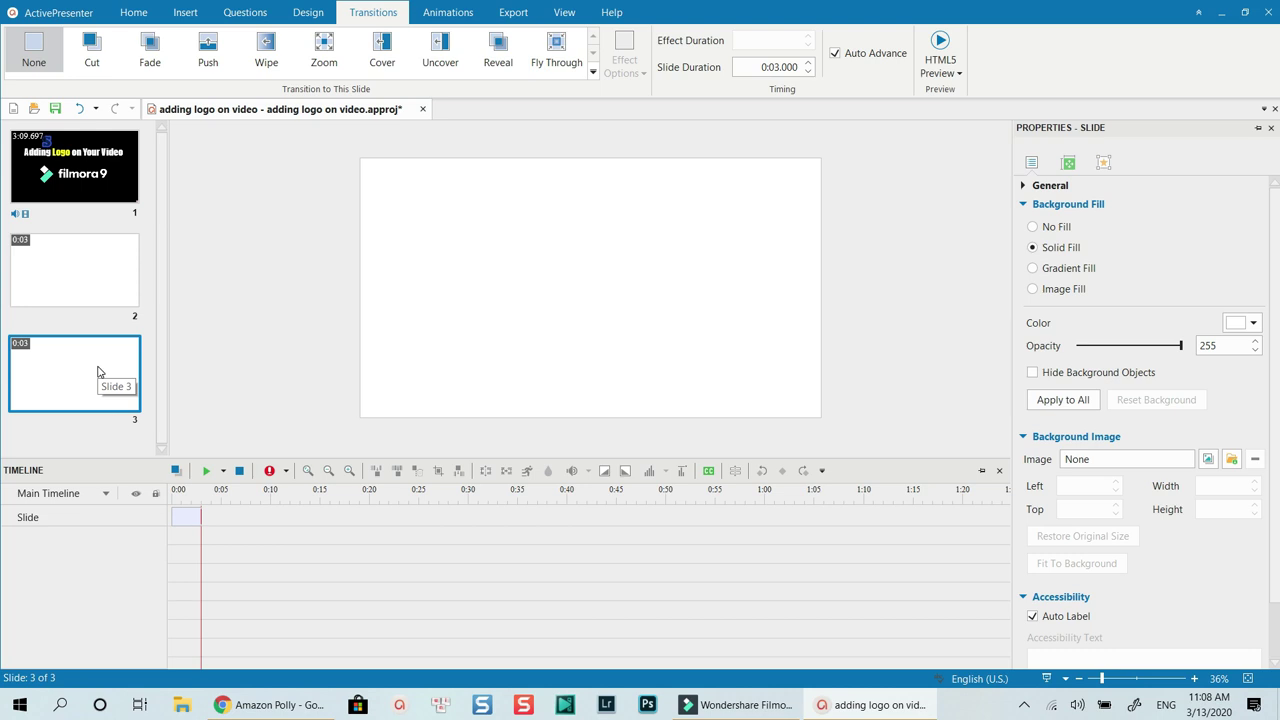
Delete the blank slides 2 and 3 so that only the title slide remains.
click(86, 283)
right_click(90, 287)
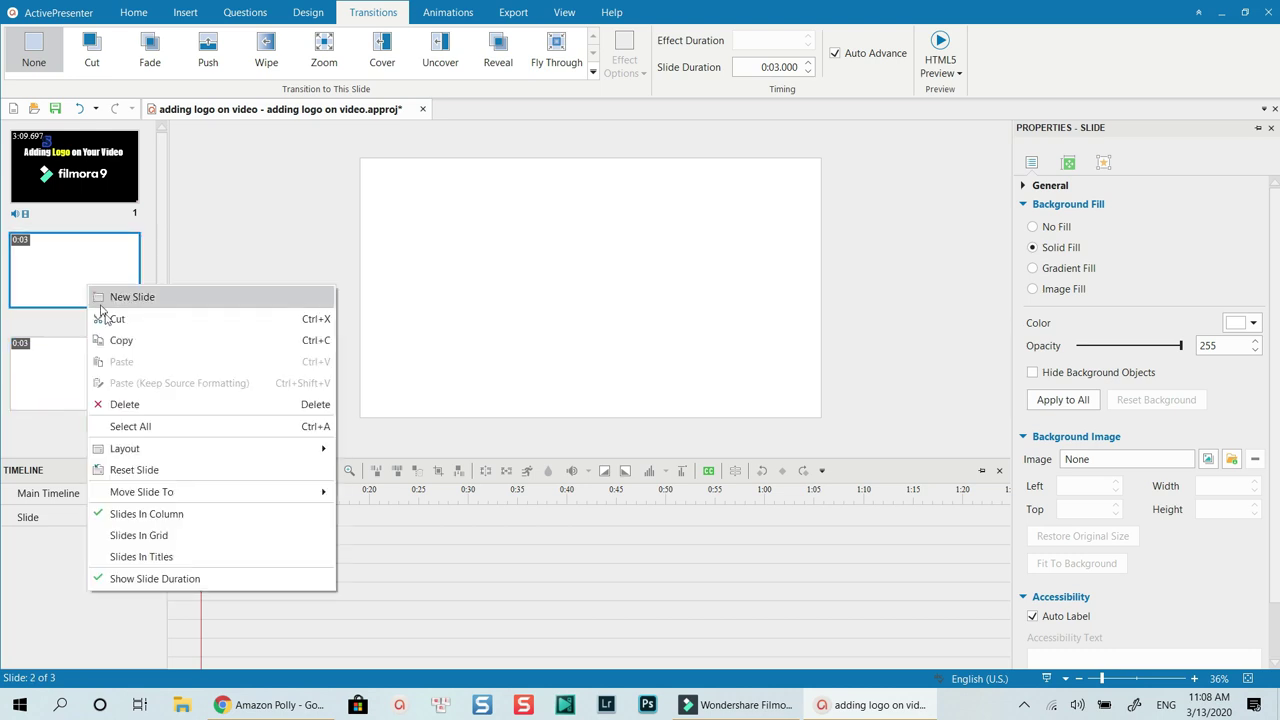
click(125, 404)
right_click(106, 279)
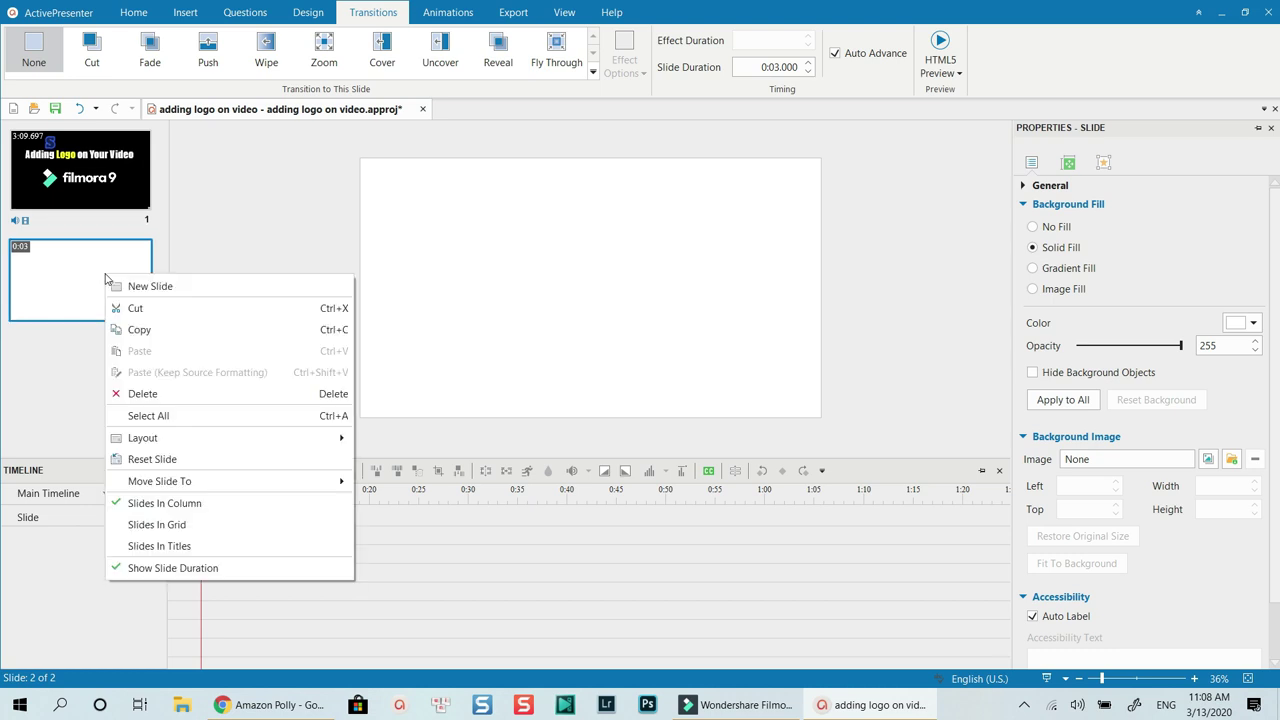
click(148, 393)
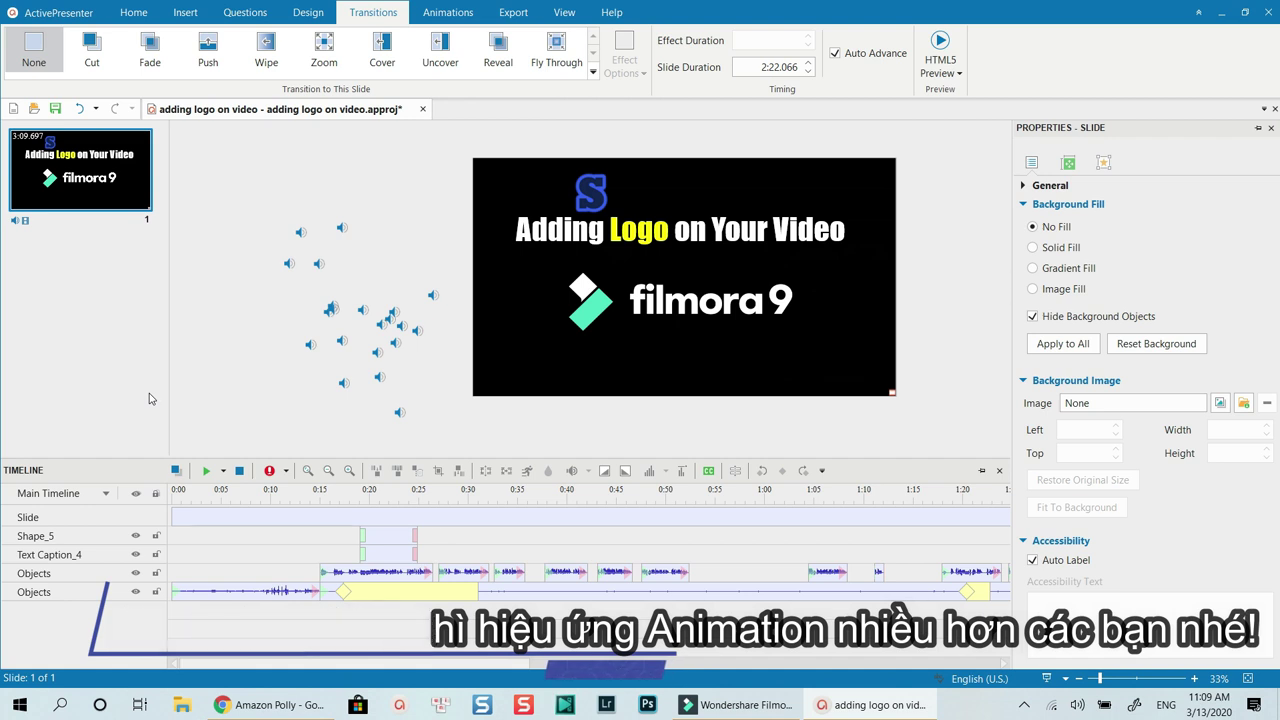
Move the playhead to about 0:01 on the timeline and select slide 1.
click(187, 500)
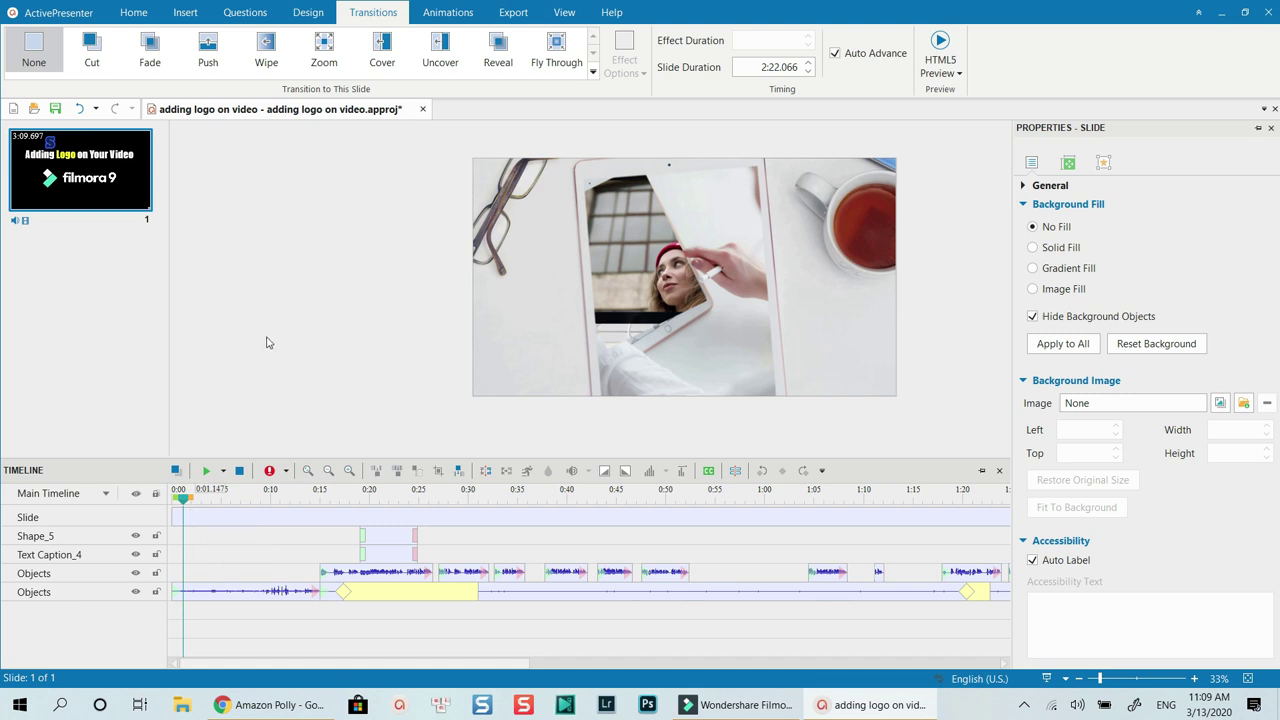
click(100, 192)
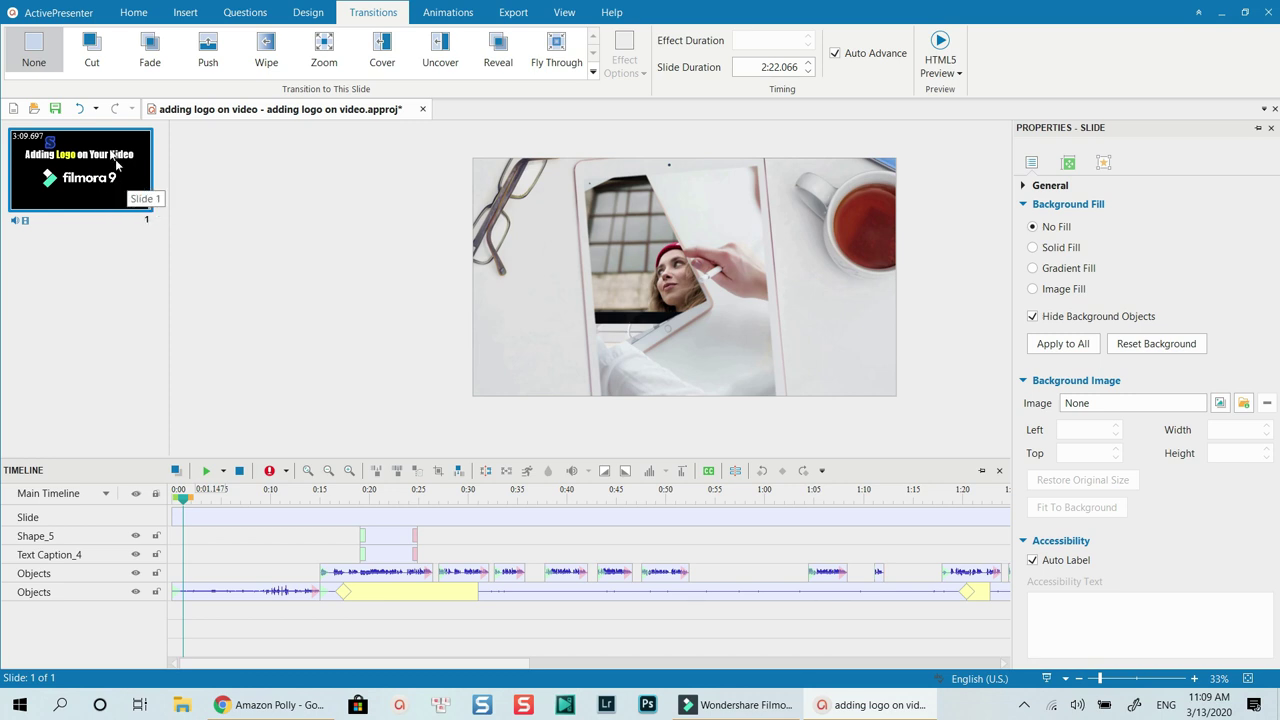
Examine the available project, insert, question, design, transition, animation, export, view and help commands, ending with the home commands.
click(57, 14)
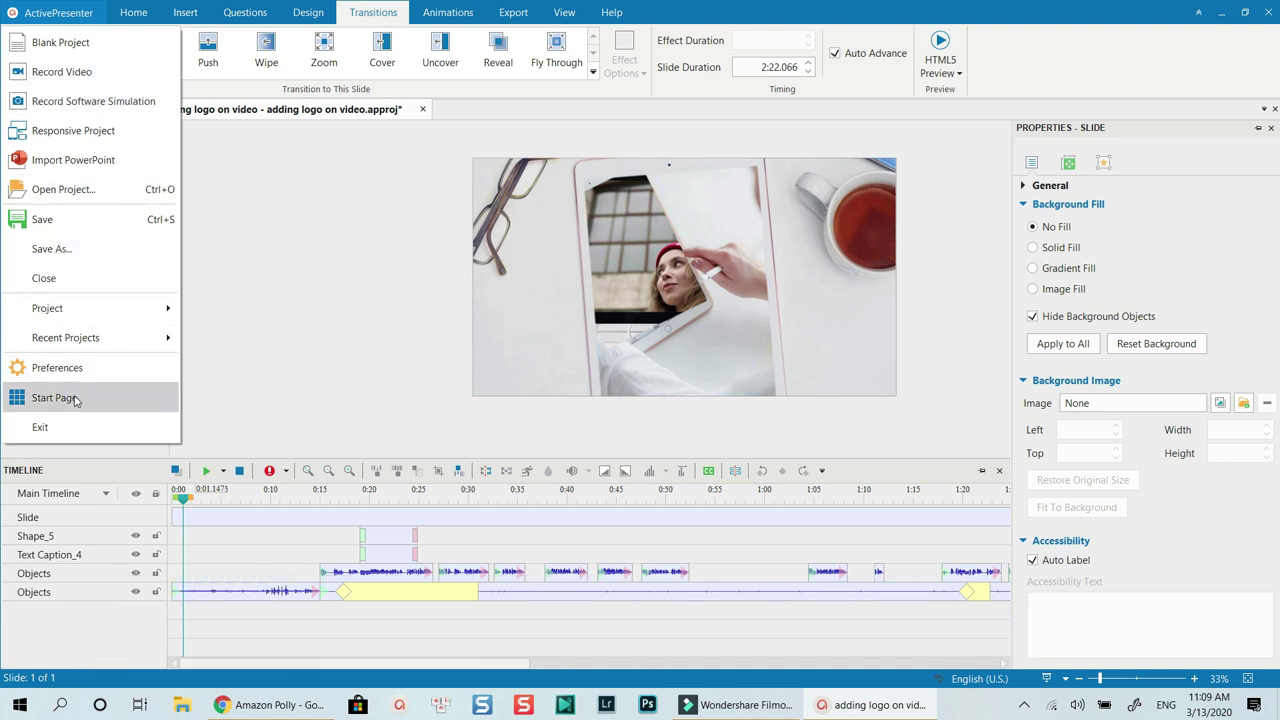
click(143, 12)
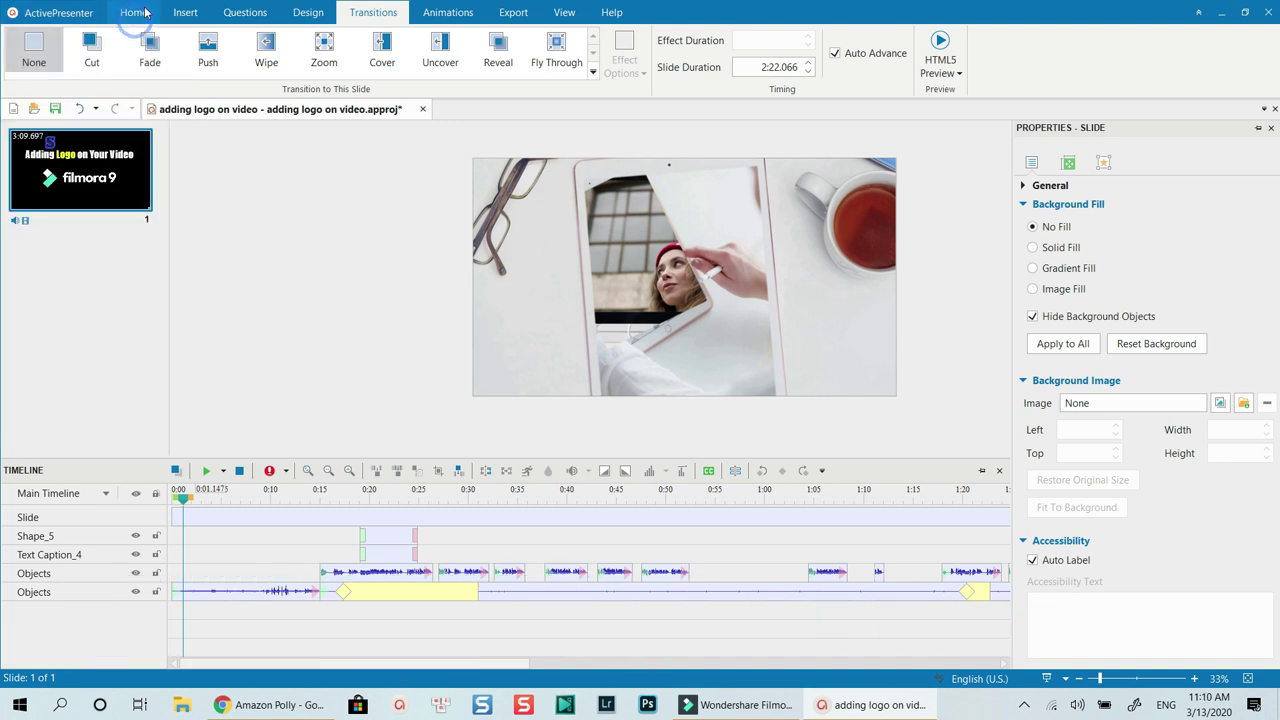
click(185, 12)
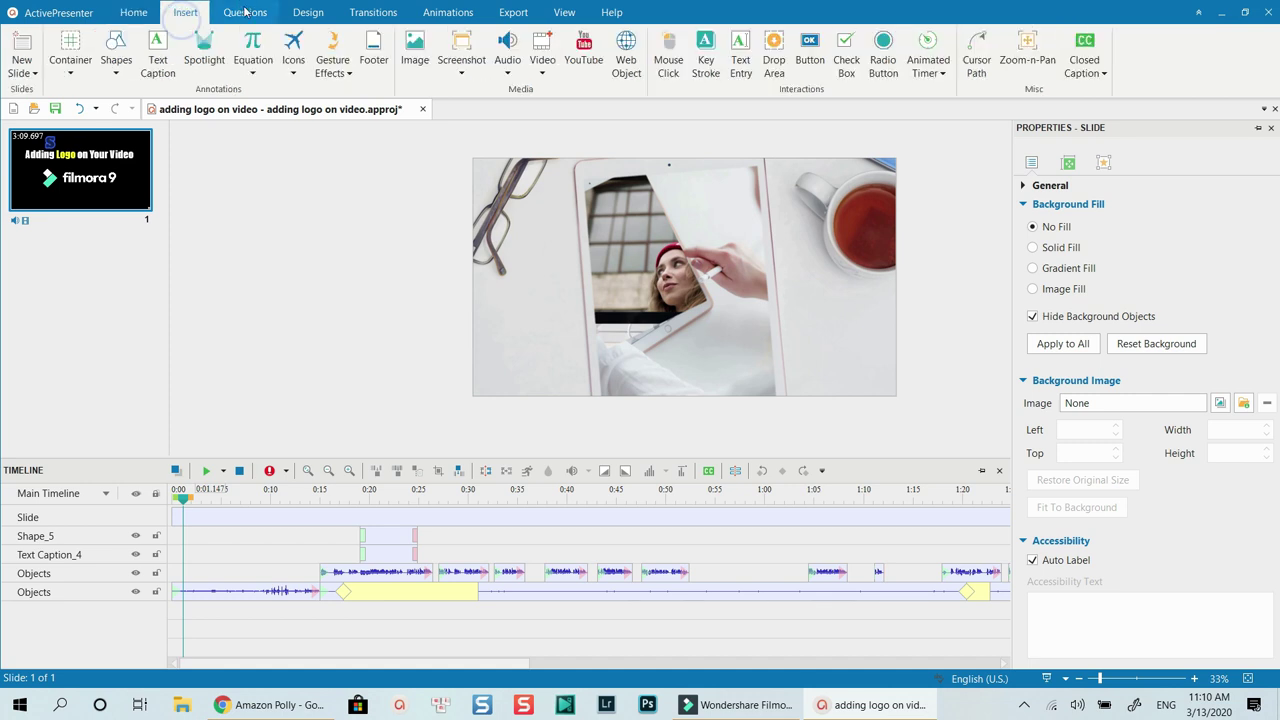
click(245, 12)
click(307, 12)
click(371, 13)
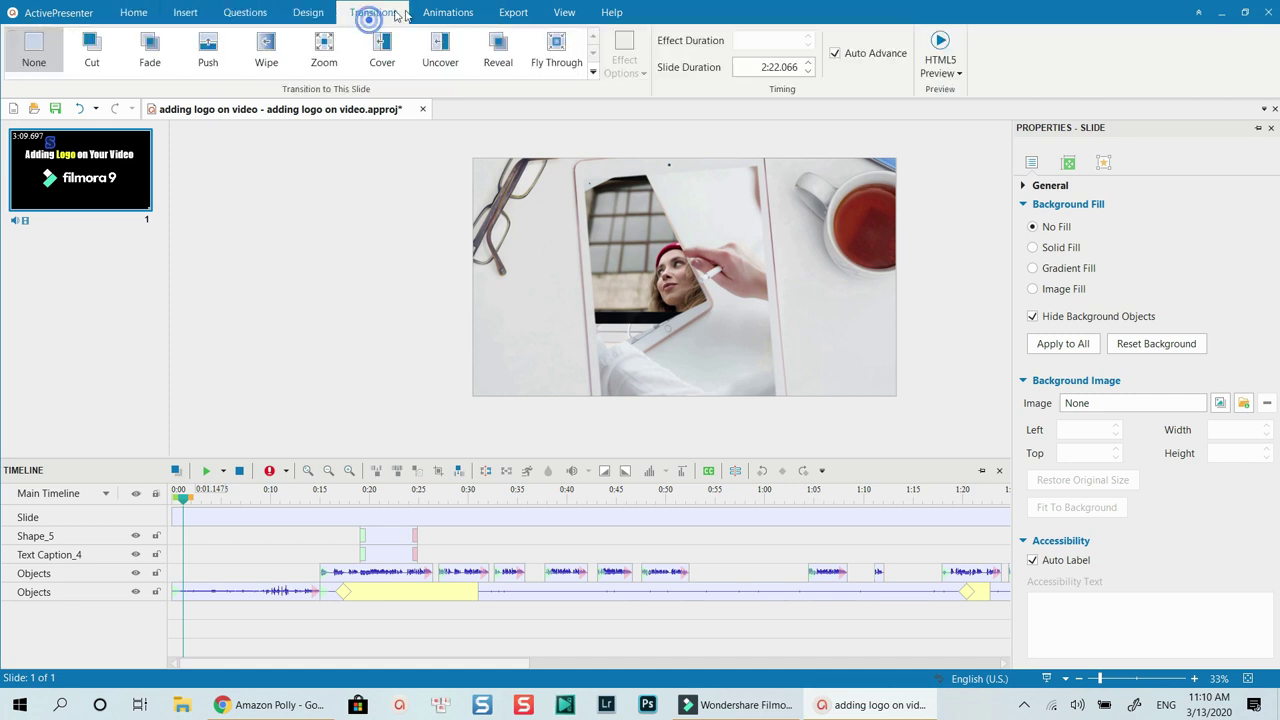
click(440, 14)
click(510, 14)
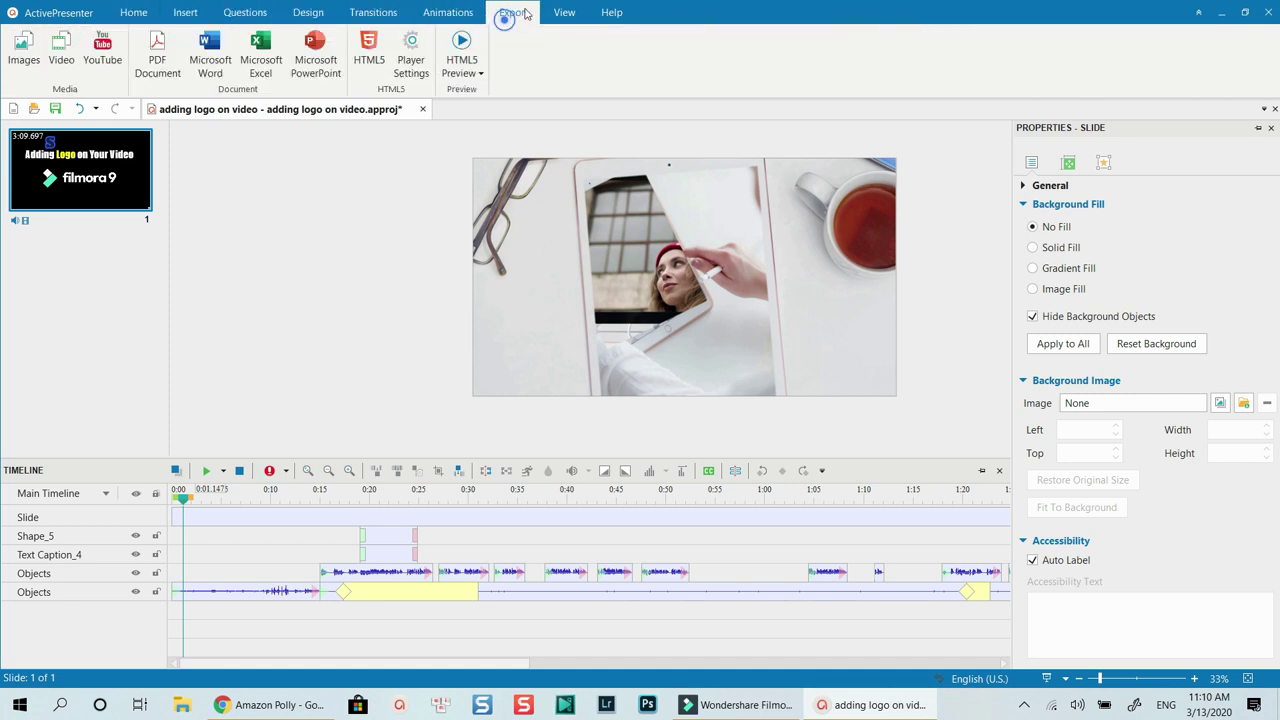
click(564, 12)
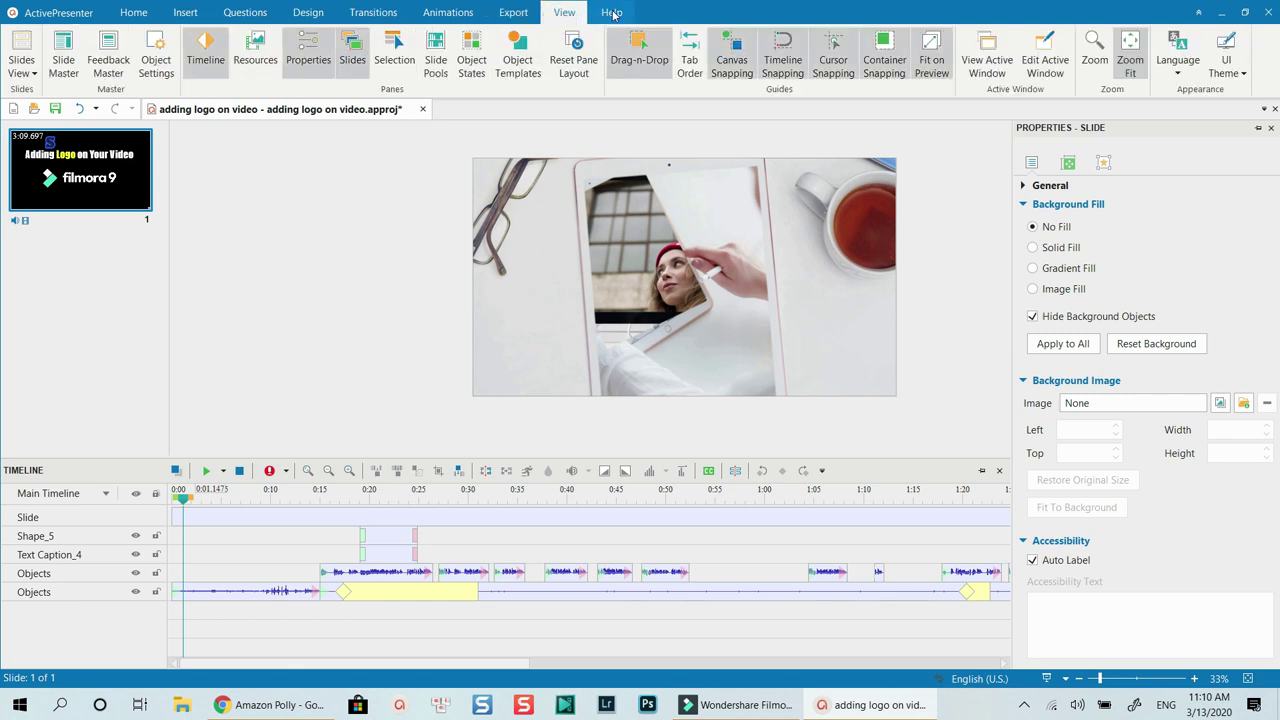
click(612, 12)
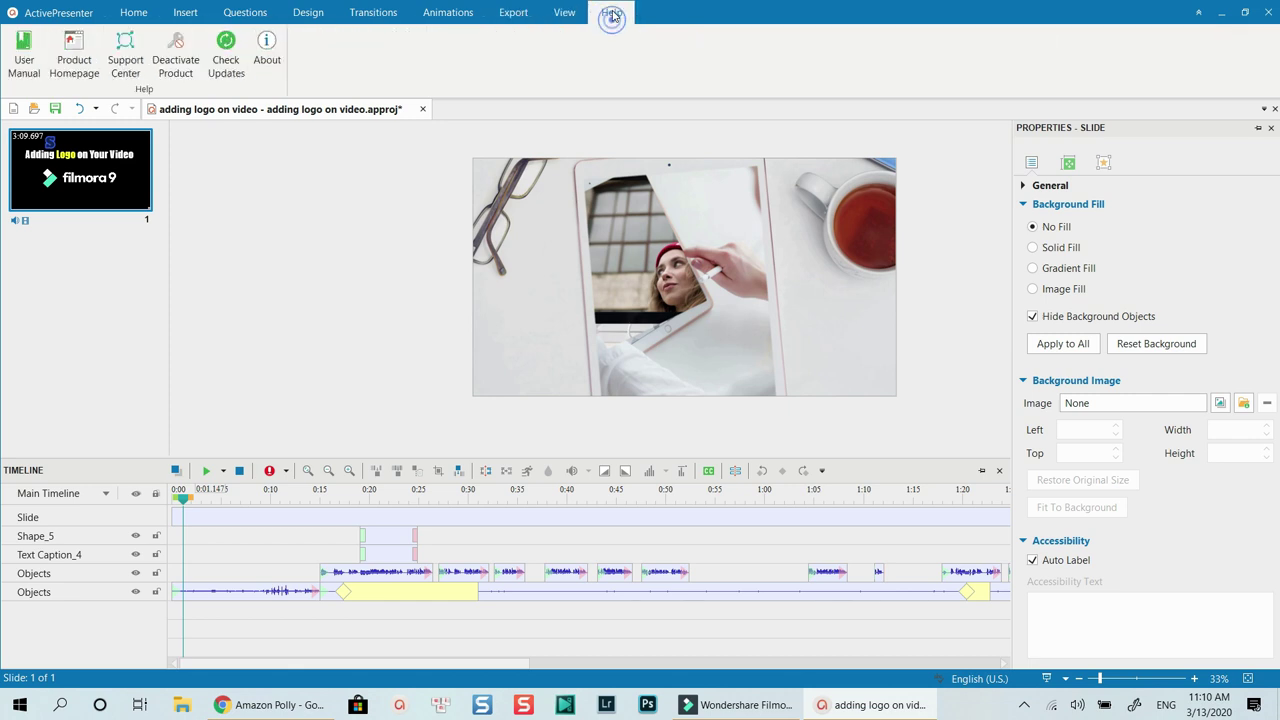
click(133, 14)
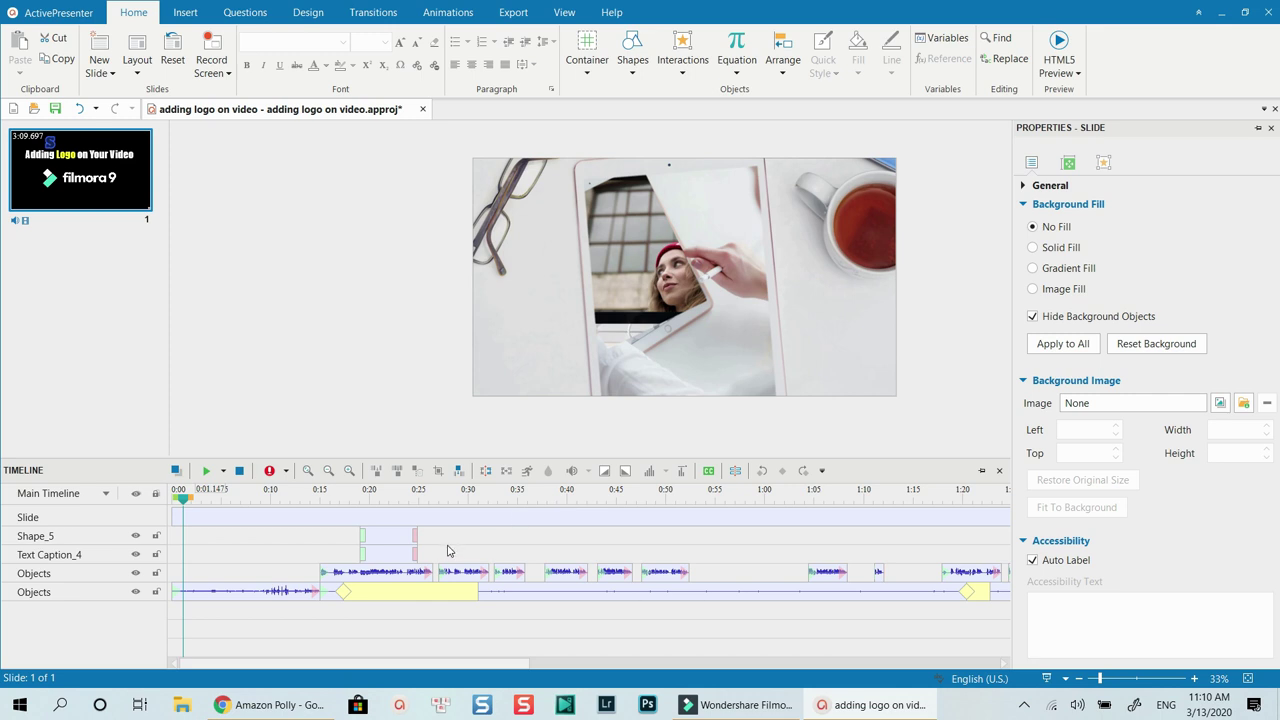
Preview the slide from about 0:01, pause it at about 0:08 and stop the playback.
scroll(440, 445, down, 1)
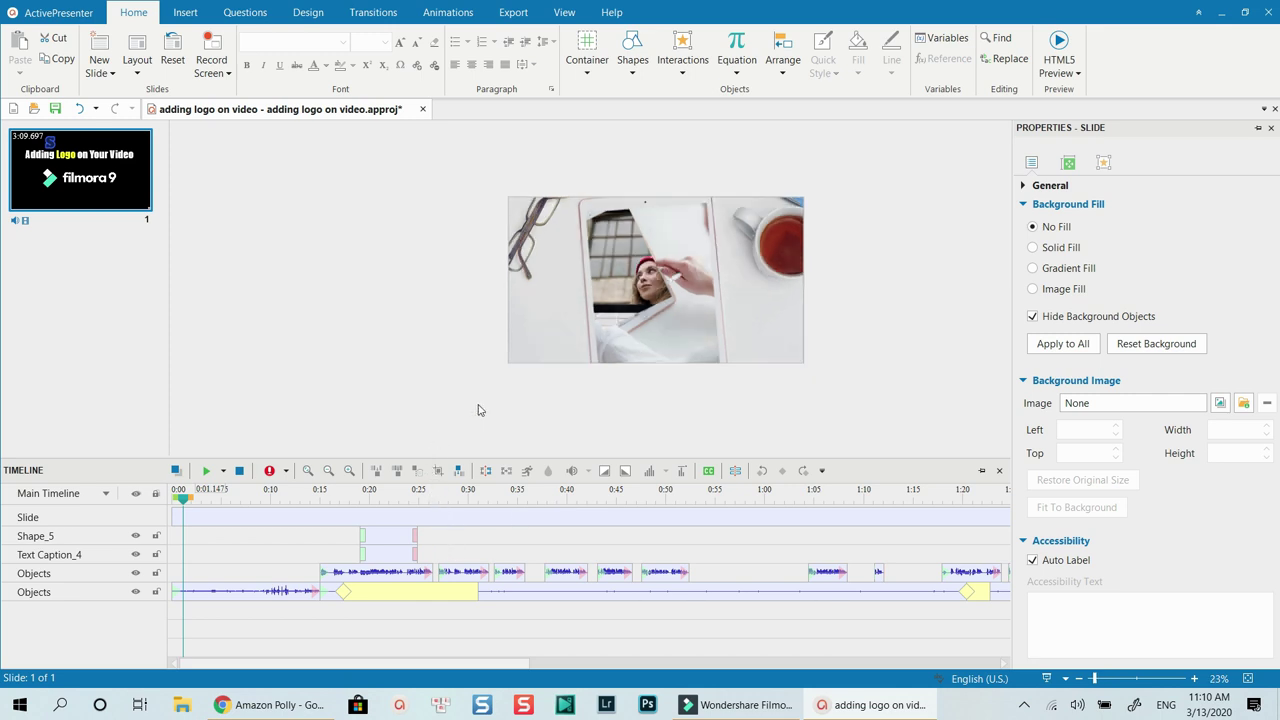
scroll(672, 304, up, 3)
scroll(673, 297, down, 2)
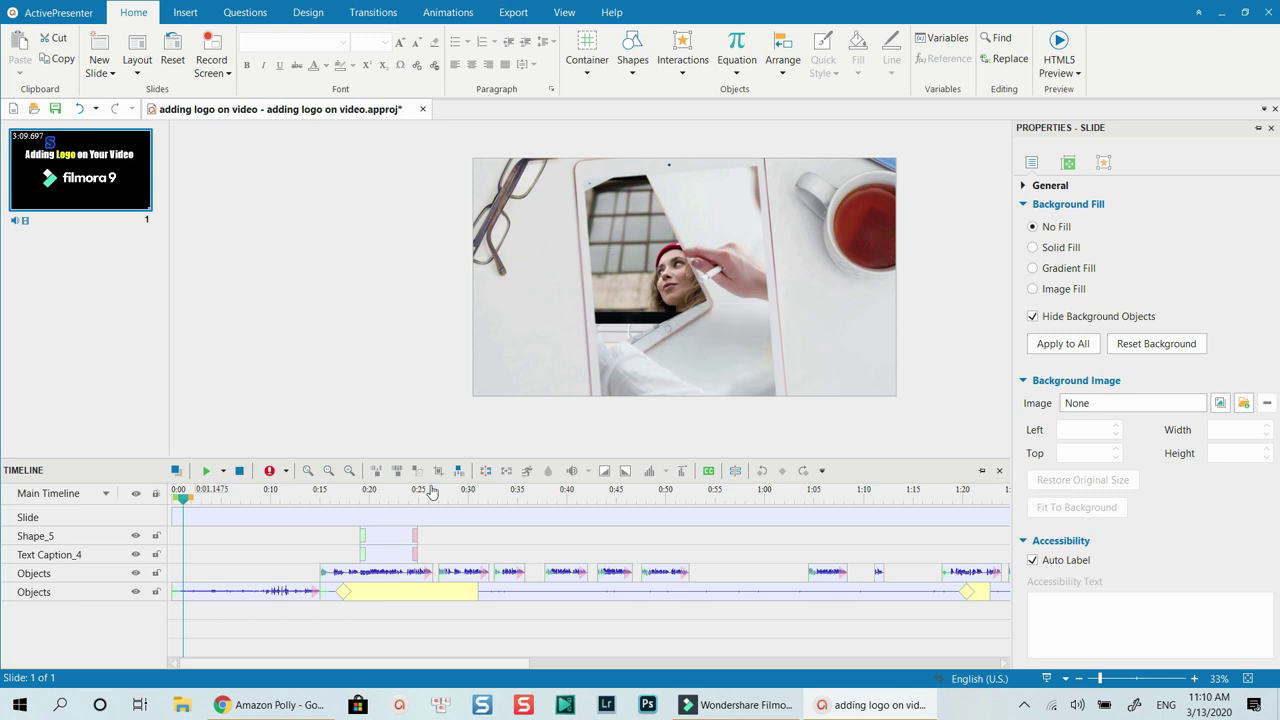
click(207, 472)
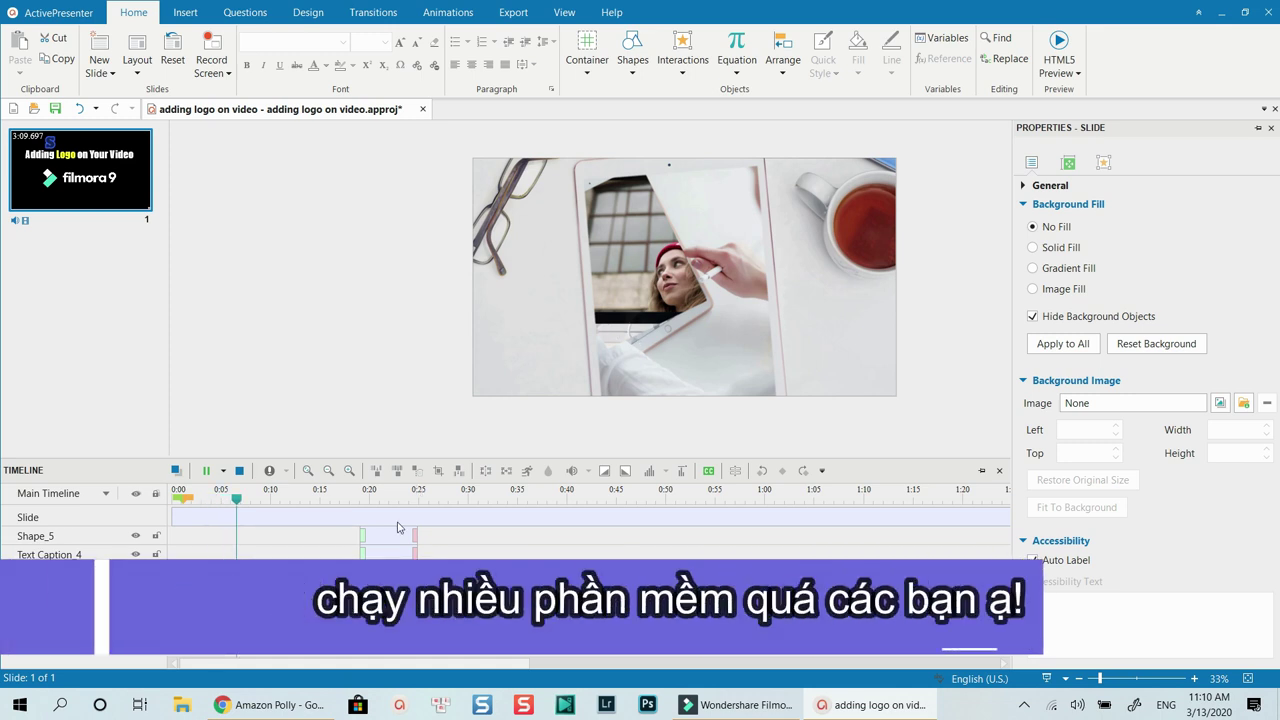
key(space)
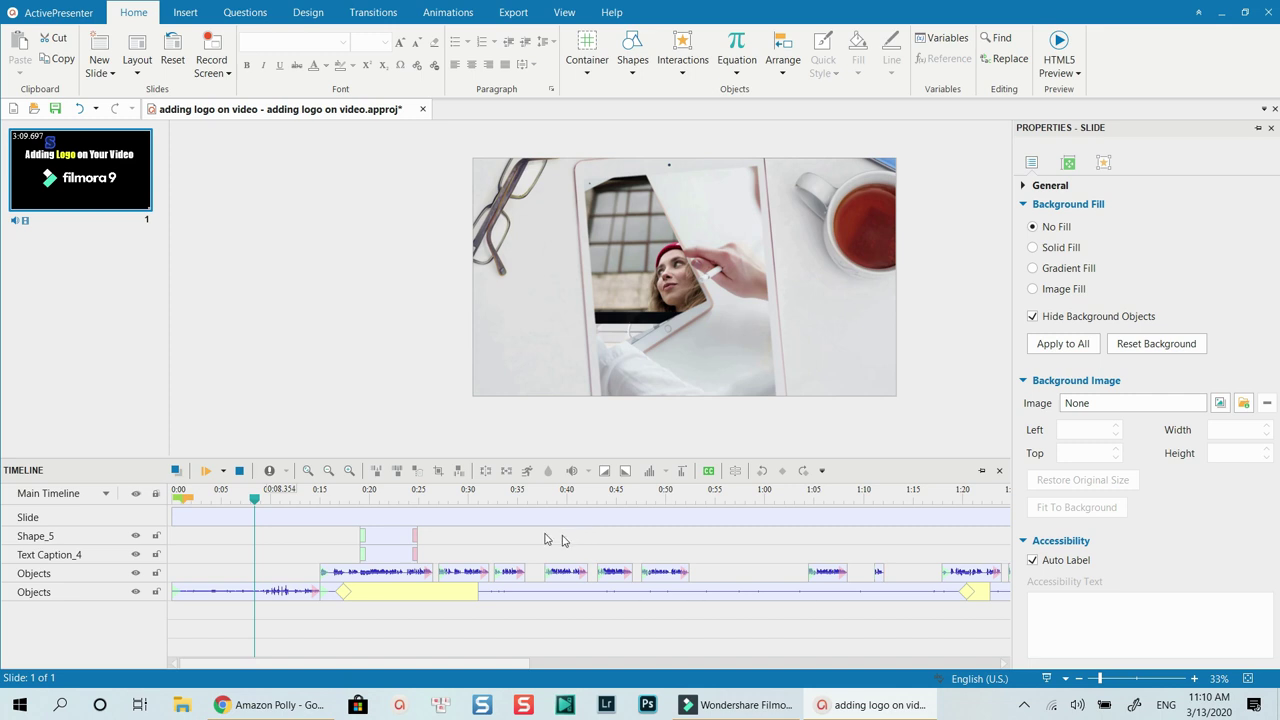
click(392, 540)
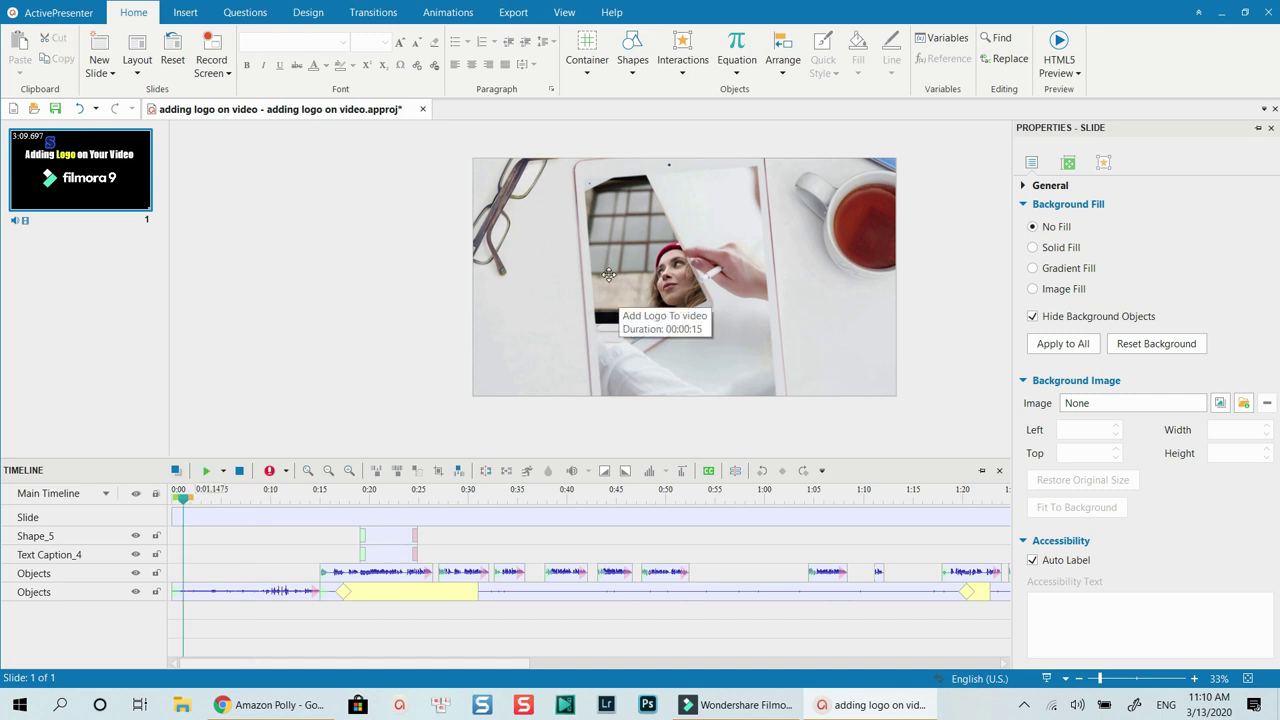
scroll(607, 274, up, 3)
scroll(607, 274, down, 5)
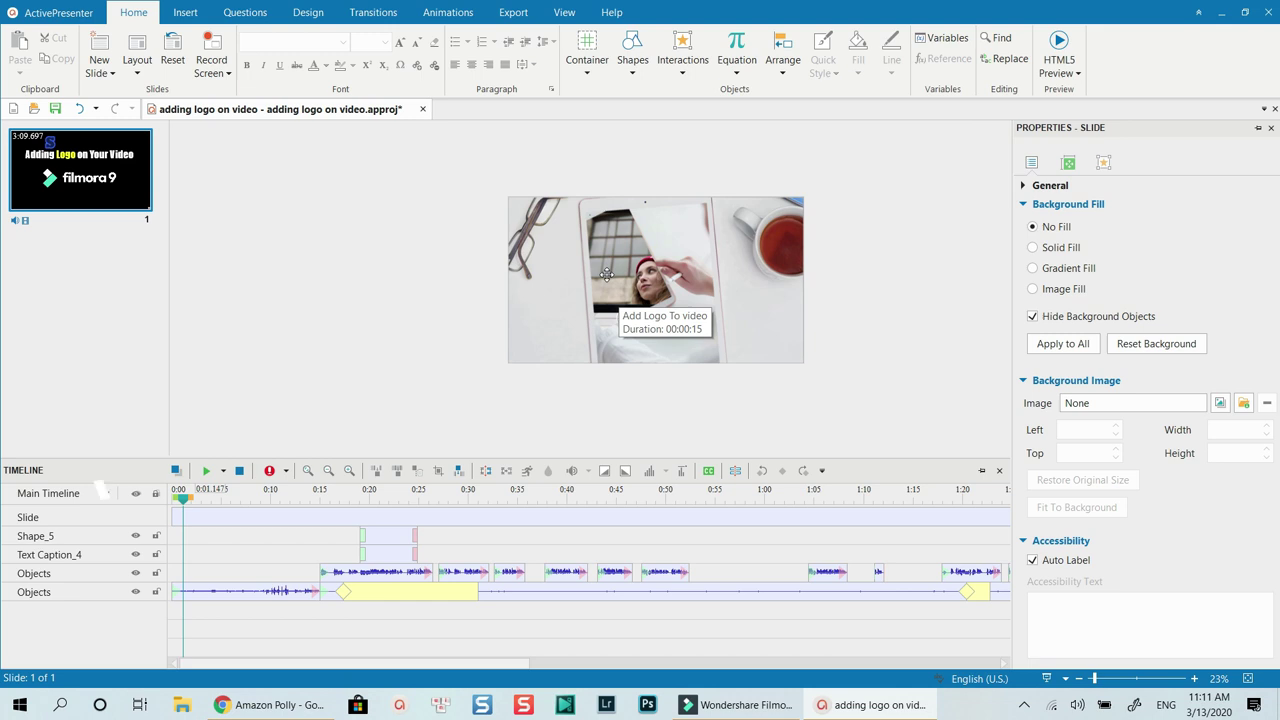
scroll(607, 274, up, 4)
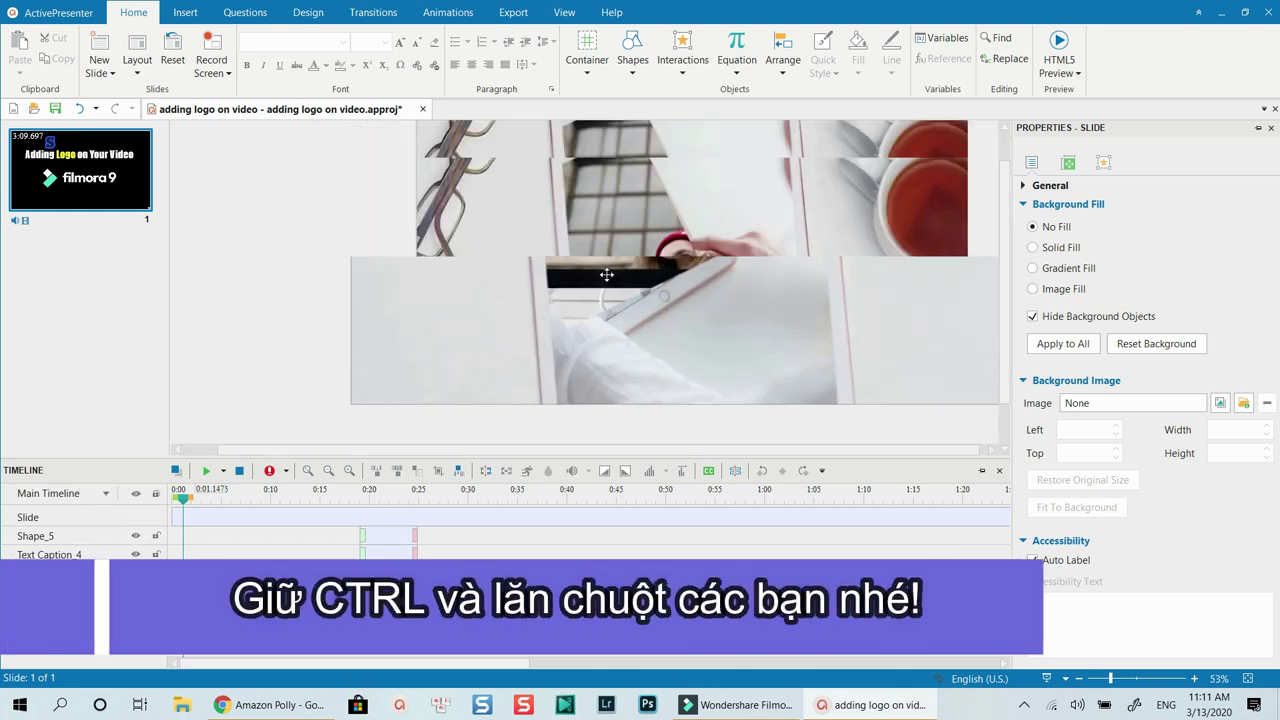
scroll(607, 274, down, 4)
scroll(607, 274, up, 3)
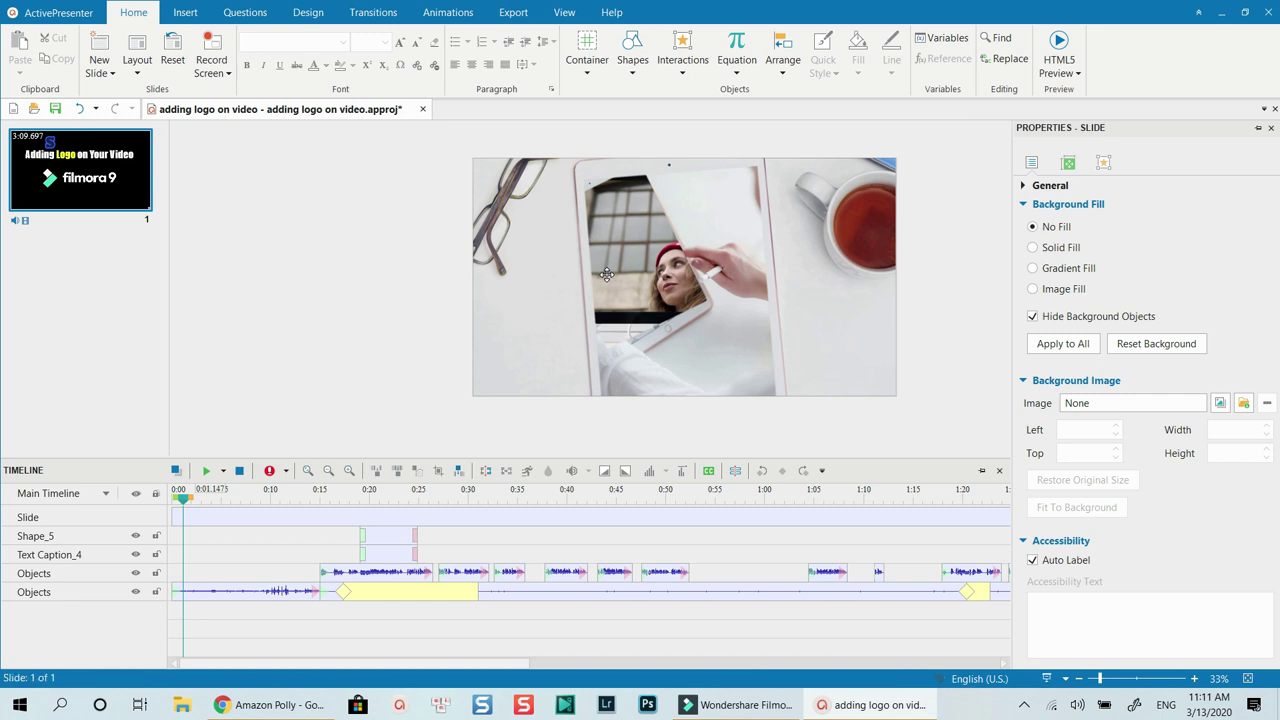
Select Shape_5 on the timeline to inspect its properties, and deselect it again.
click(259, 592)
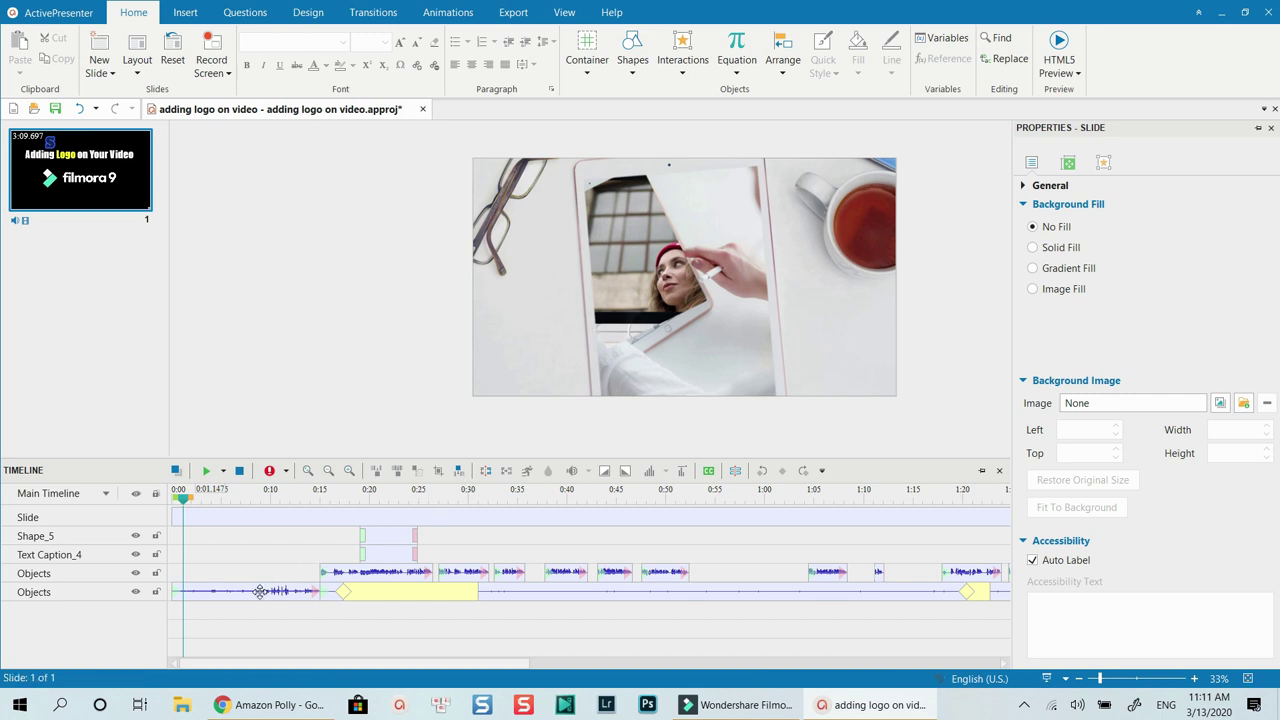
click(85, 537)
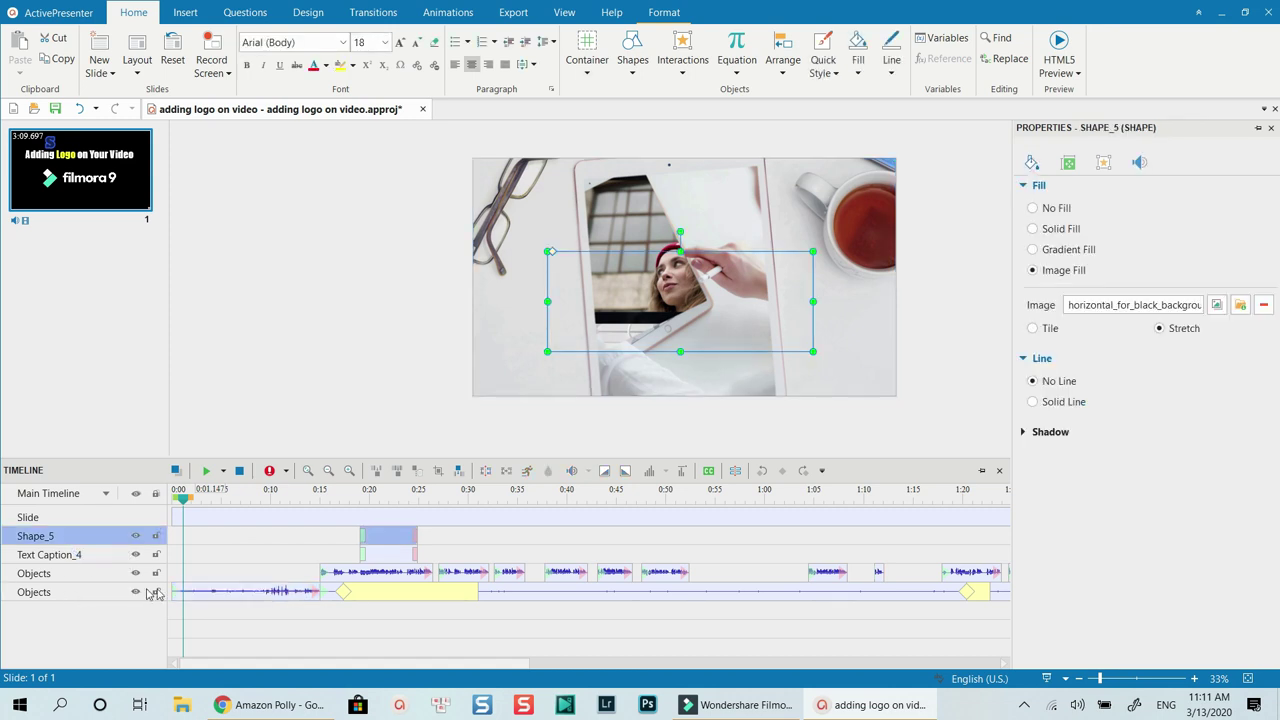
click(224, 617)
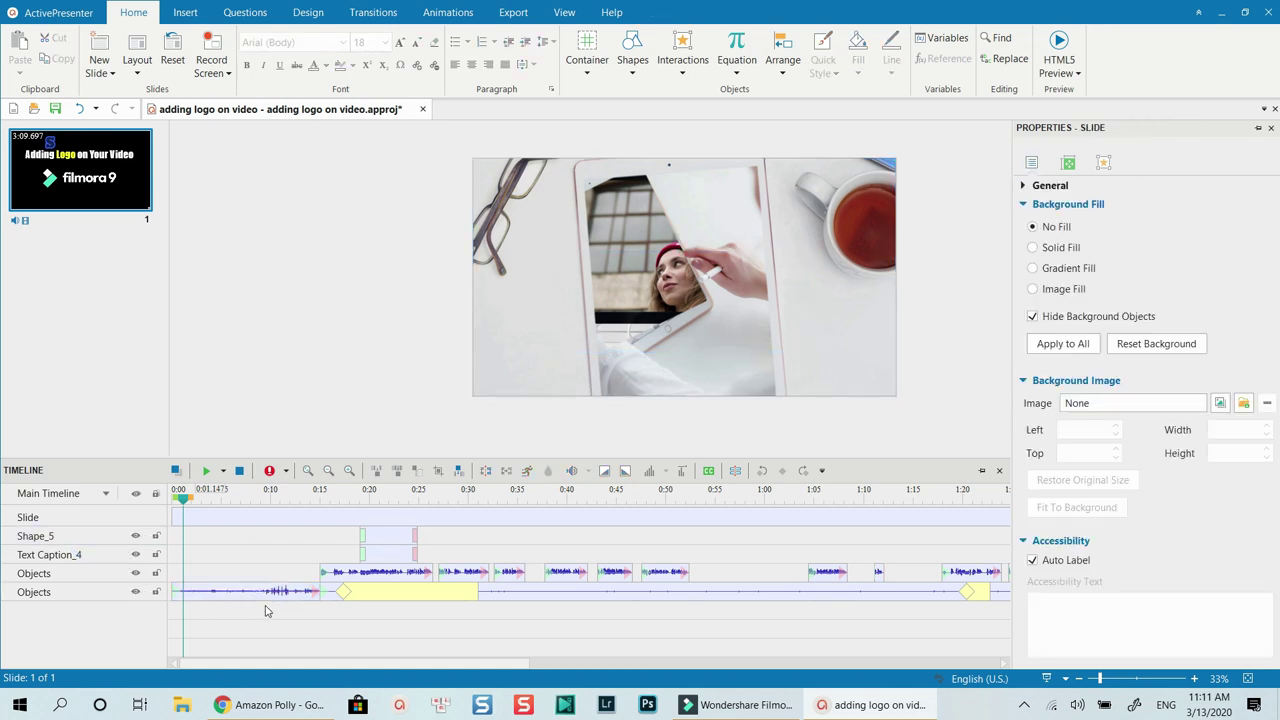
key(ctrl+z)
Move the playhead to about 1:39 on the timeline to show that part of the video.
scroll(271, 585, down, 5)
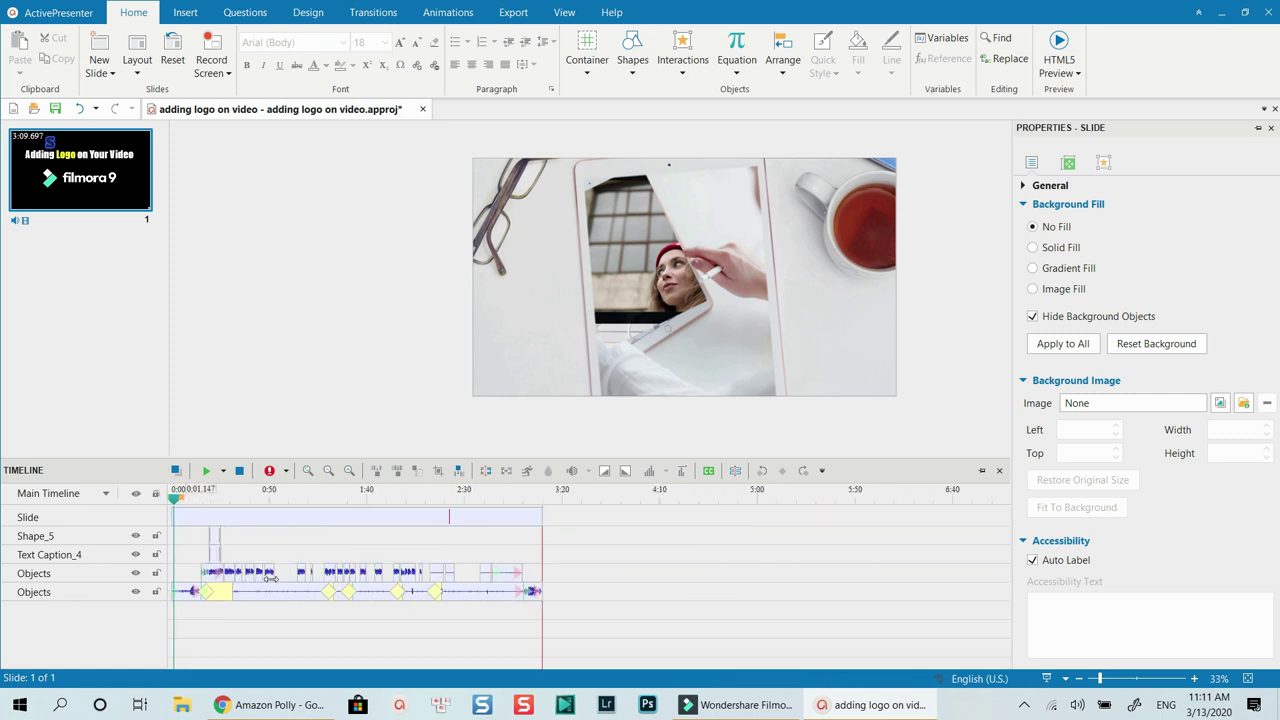
scroll(271, 578, up, 3)
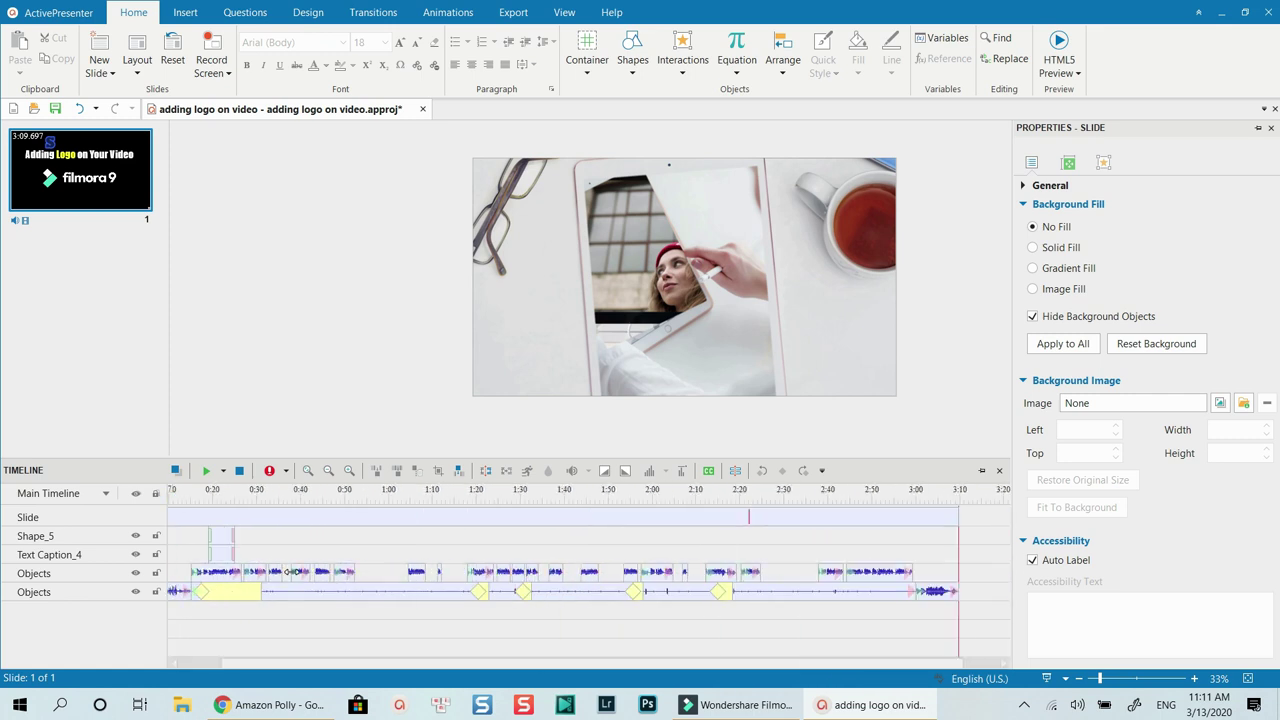
scroll(258, 565, down, 3)
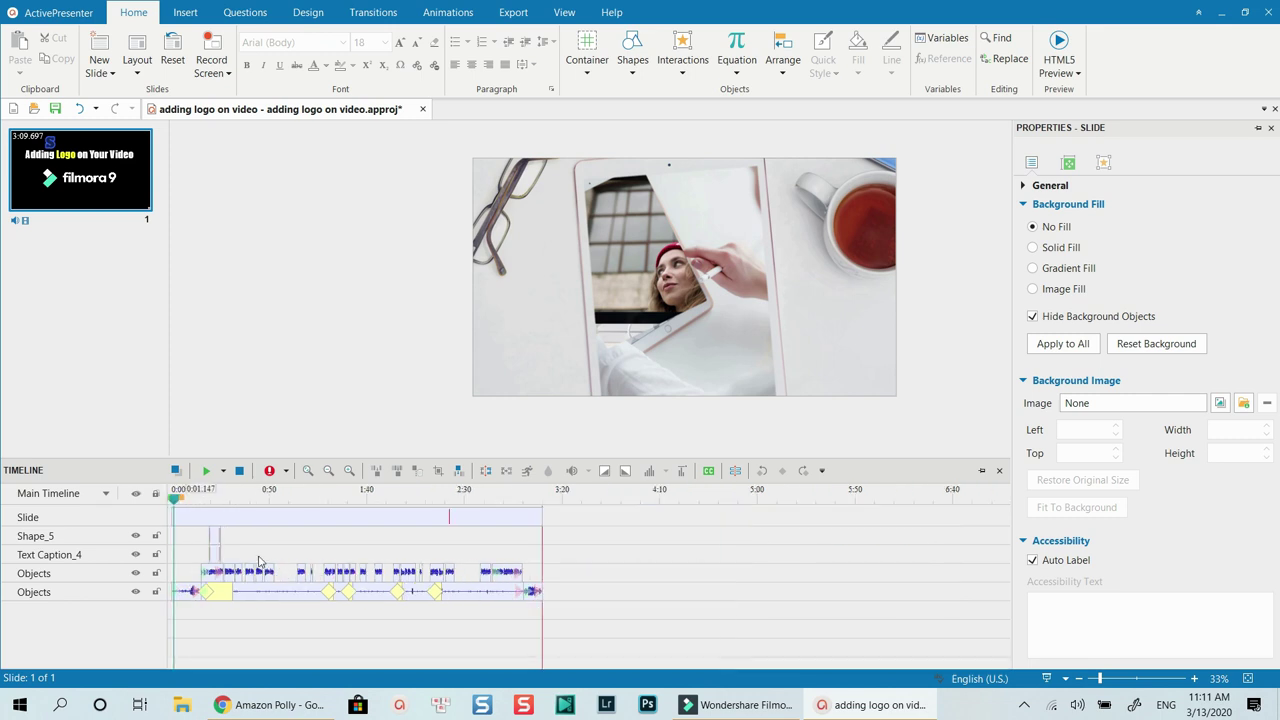
drag(180, 502, 373, 514)
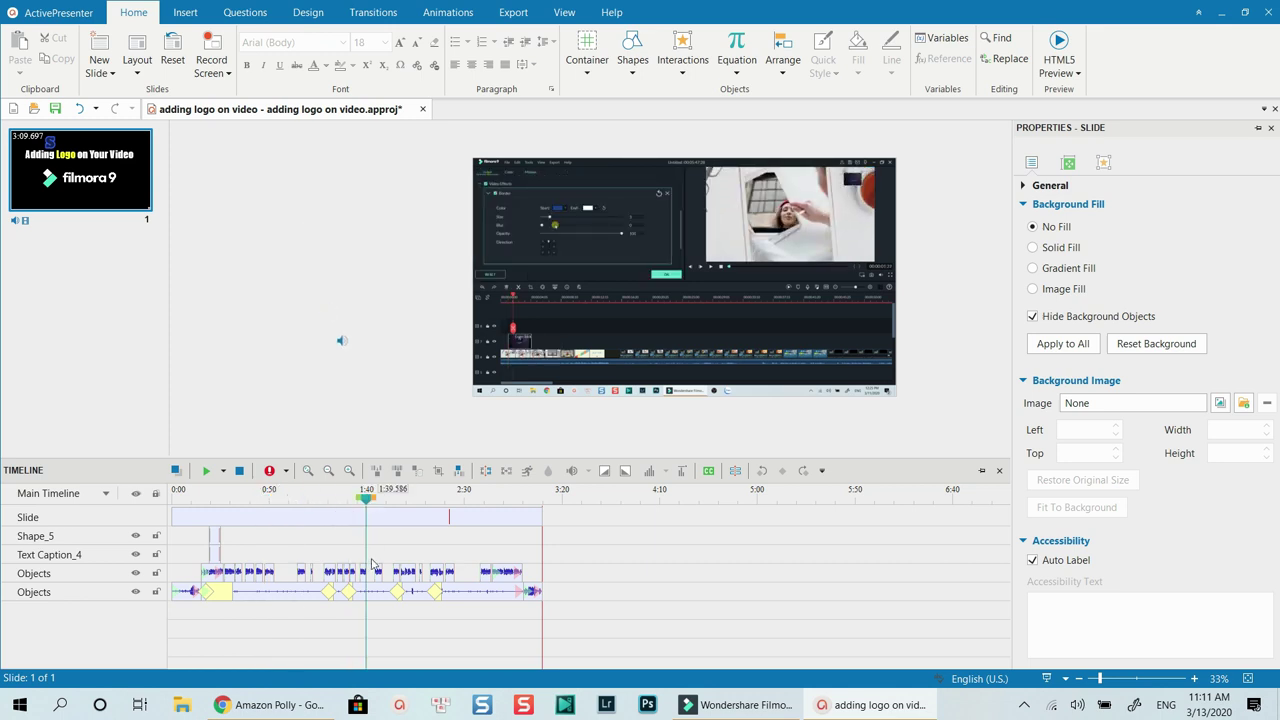
Select the first video clip at the start of the timeline.
scroll(303, 574, up, 5)
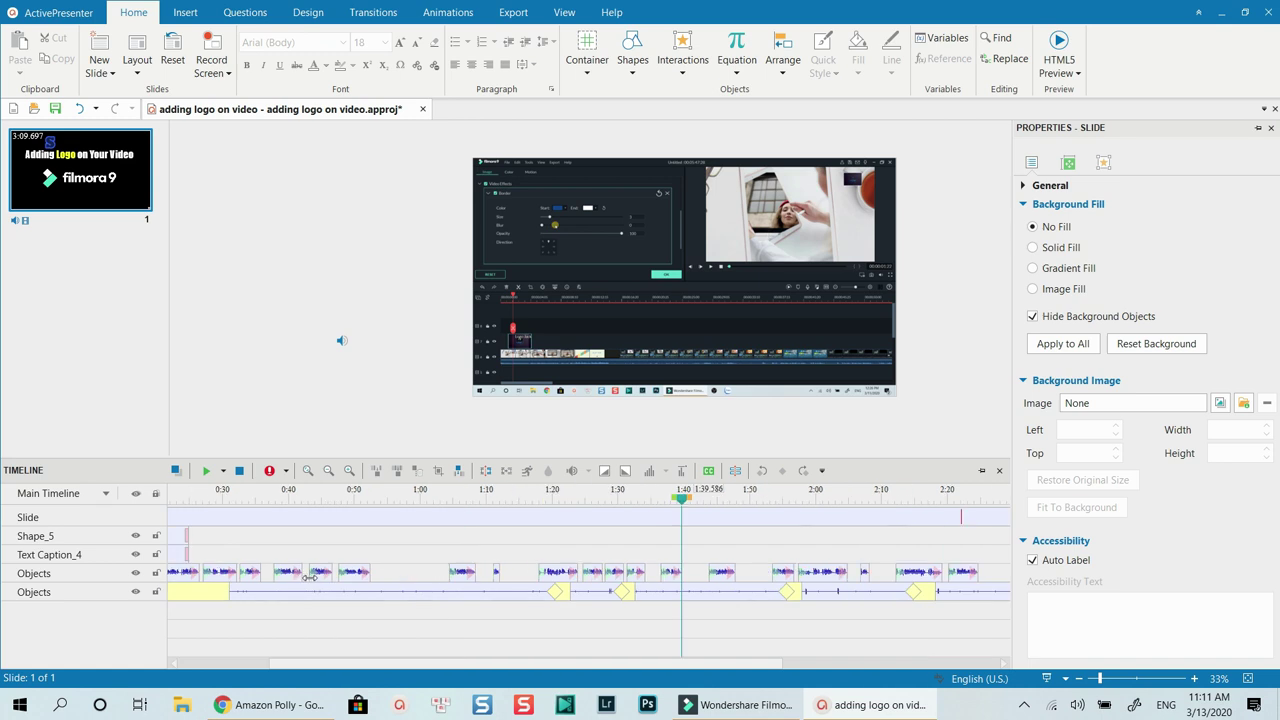
drag(430, 670, 286, 670)
click(280, 590)
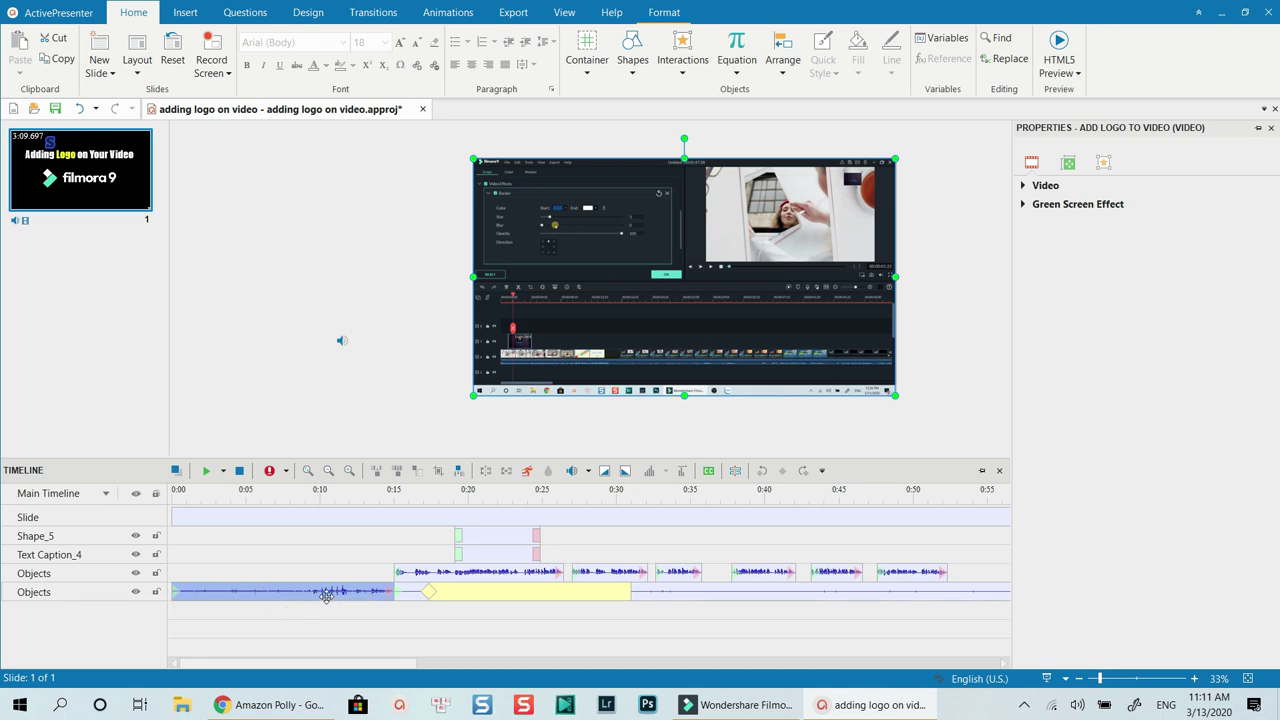
Select the main screen-recording clip and two of the speech audio clips on the timeline to inspect them.
click(408, 594)
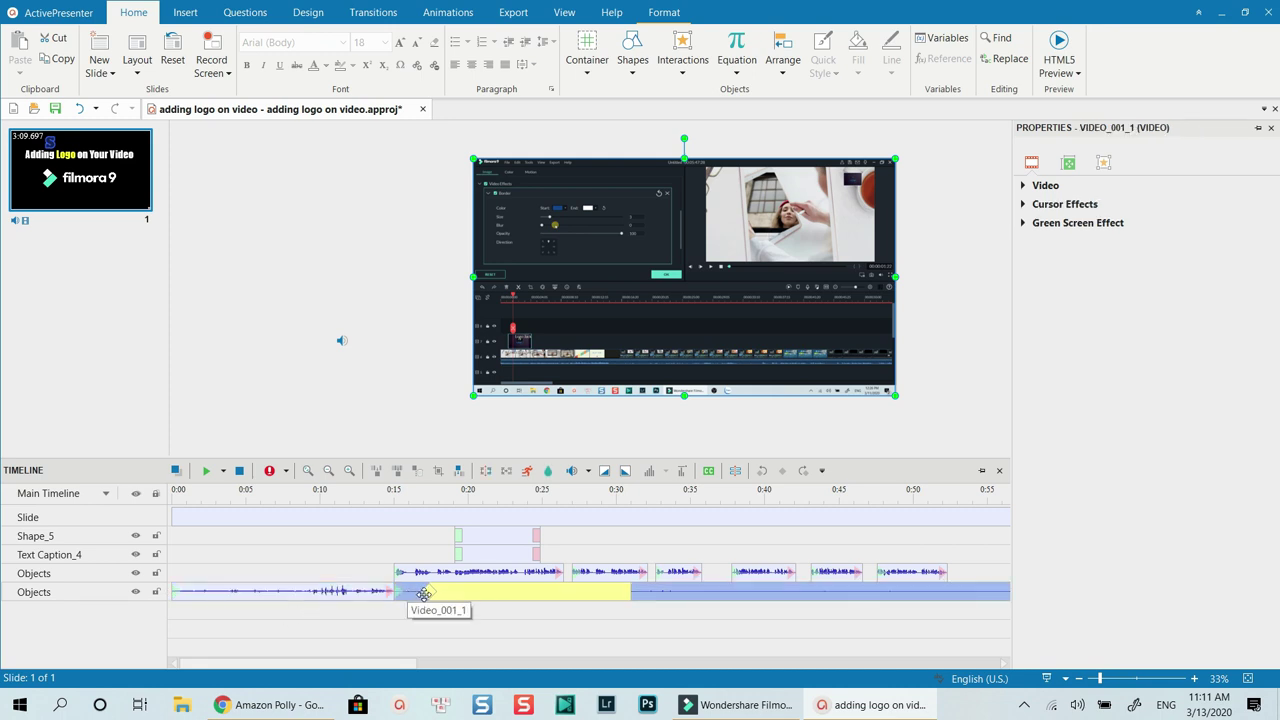
scroll(428, 597, down, 3)
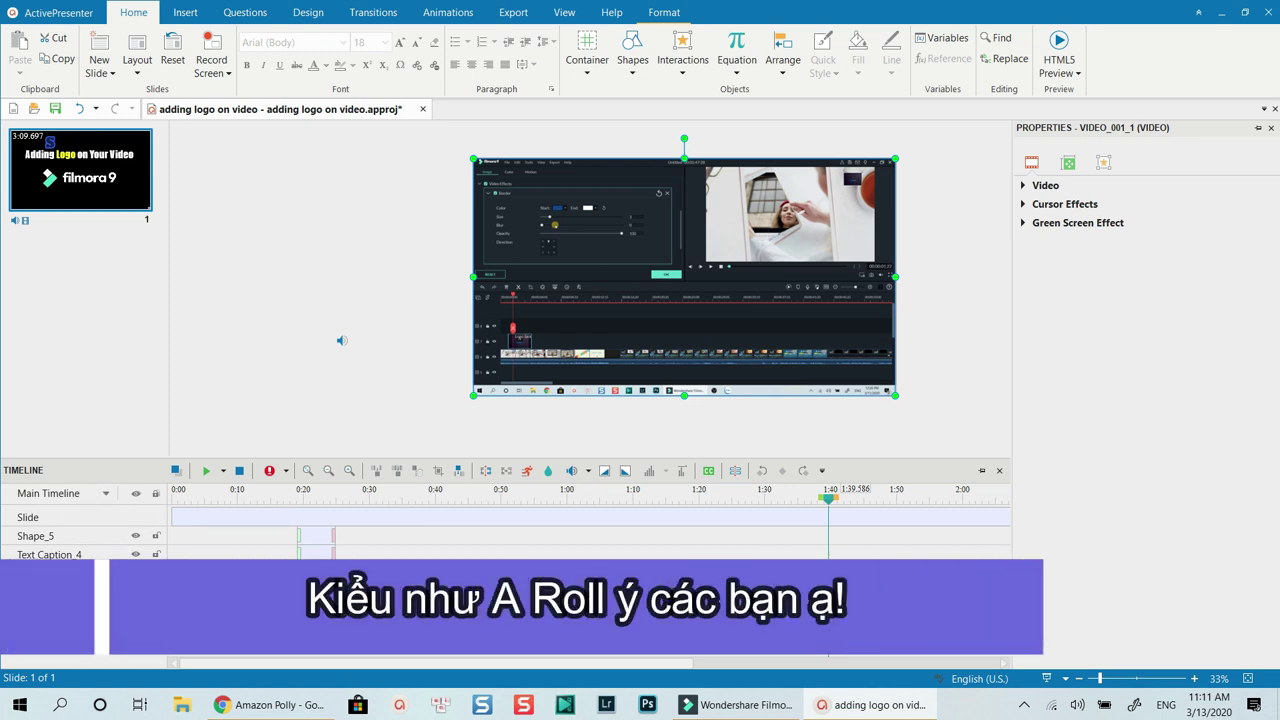
click(310, 572)
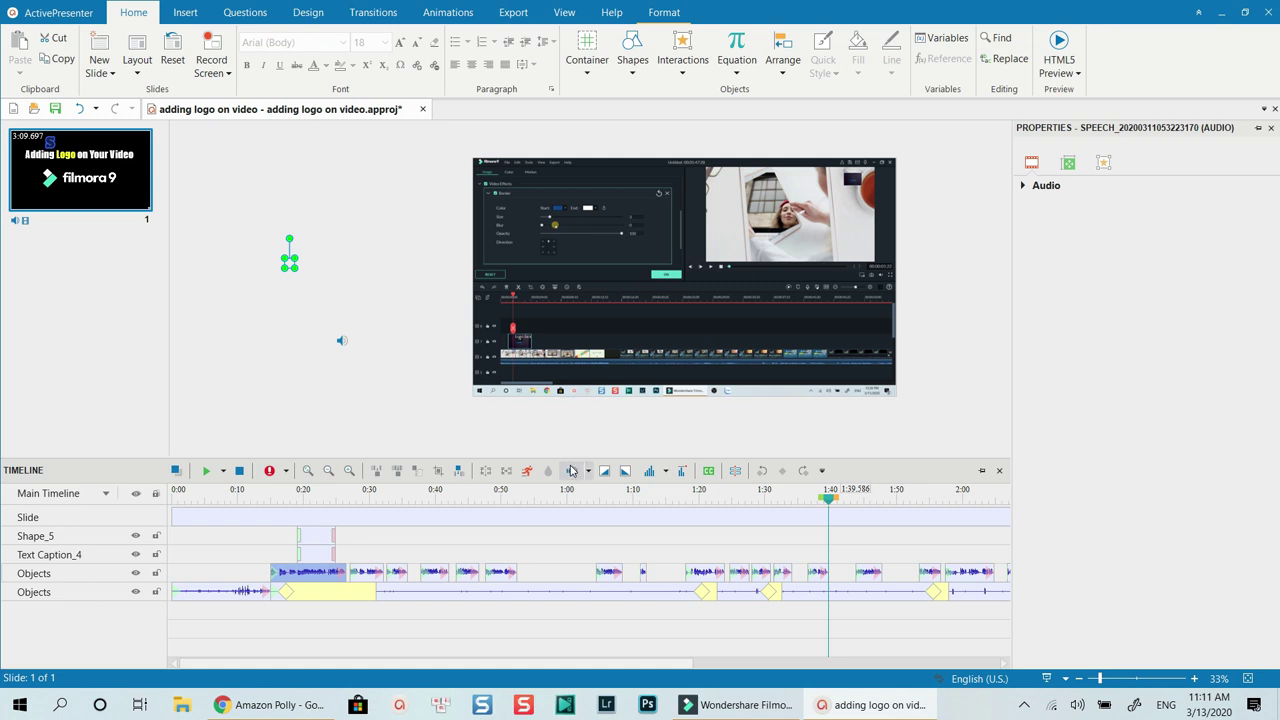
click(432, 573)
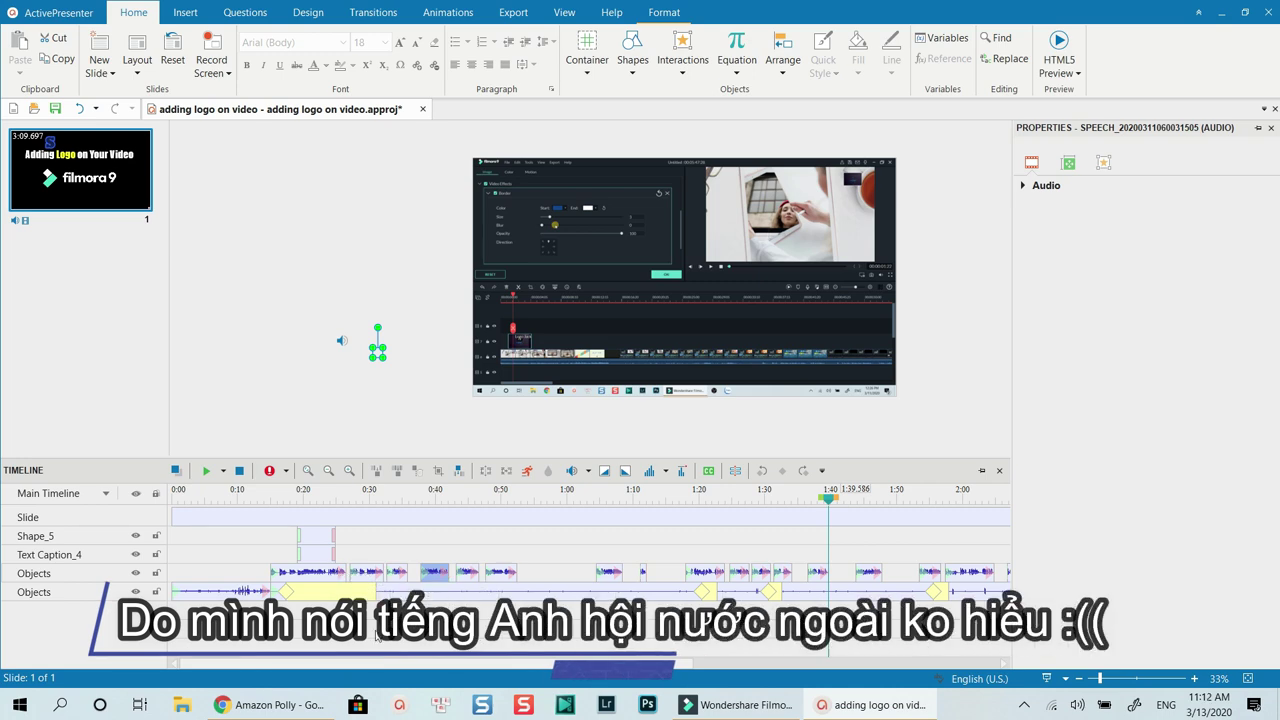
Switch to the Amazon Polly page in Chrome, review its text-to-speech text and voice options, and return to ActivePresenter.
click(268, 705)
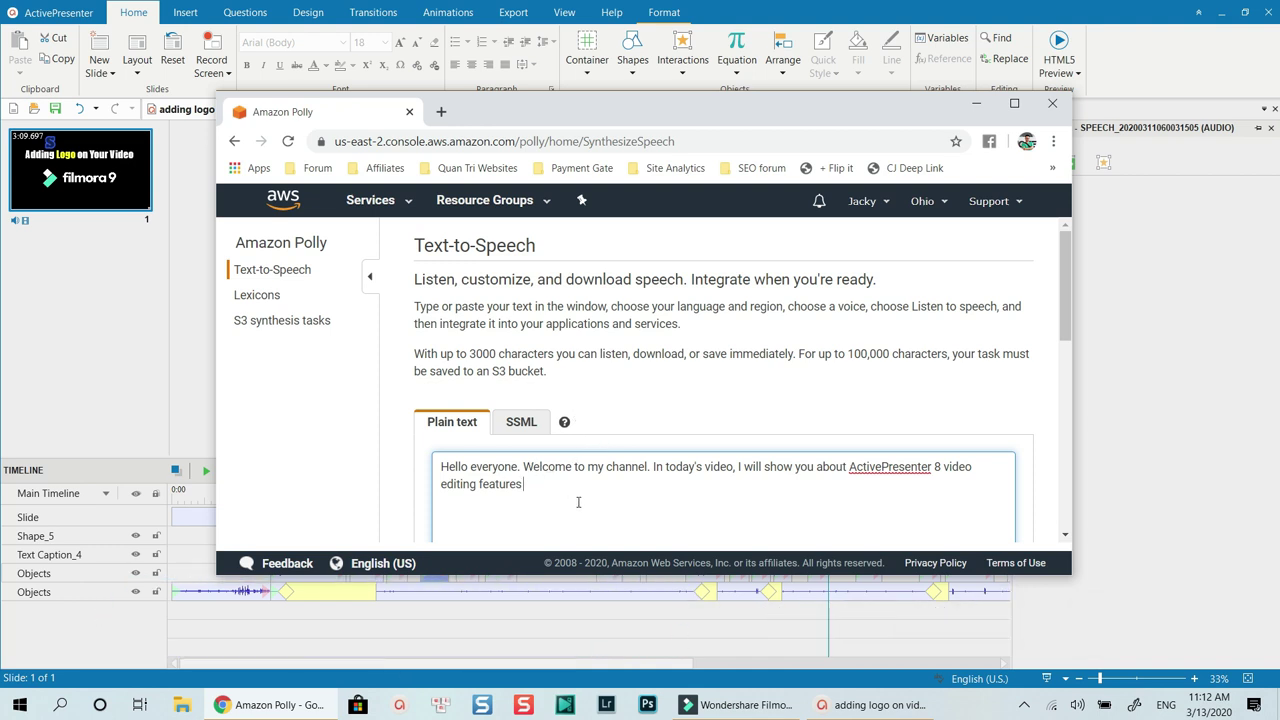
scroll(566, 487, down, 5)
scroll(645, 403, up, 3)
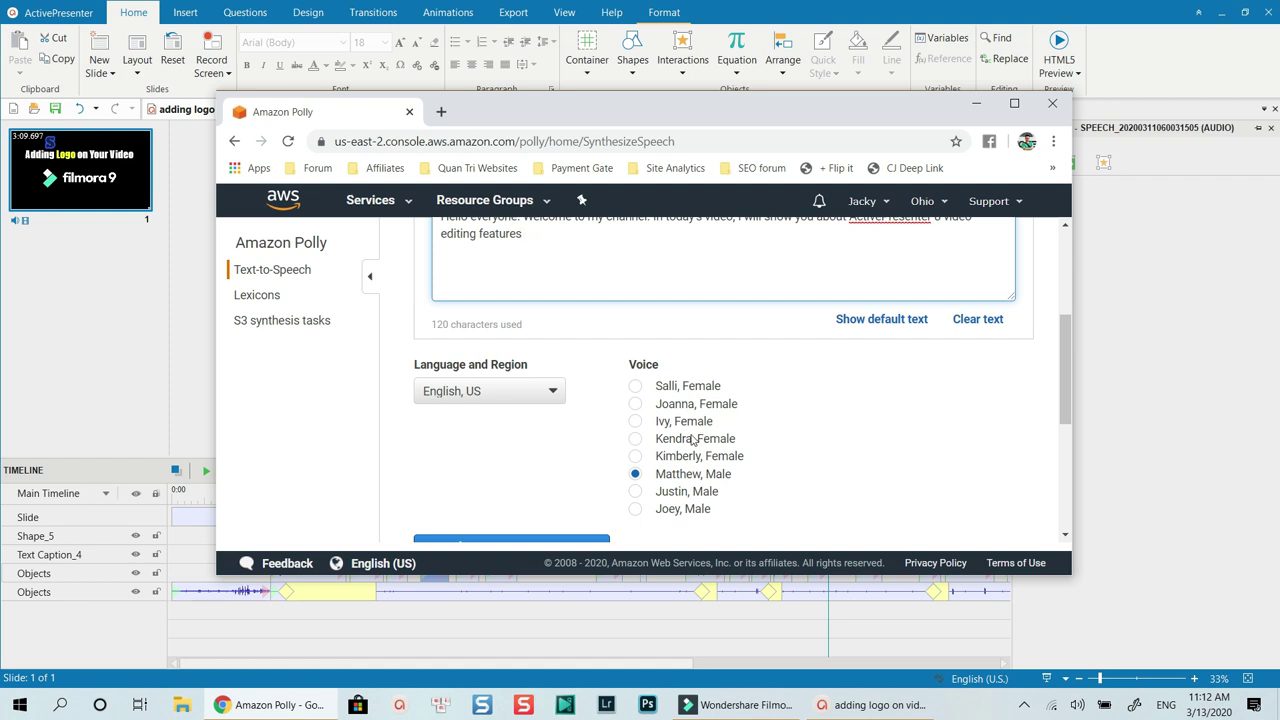
click(977, 104)
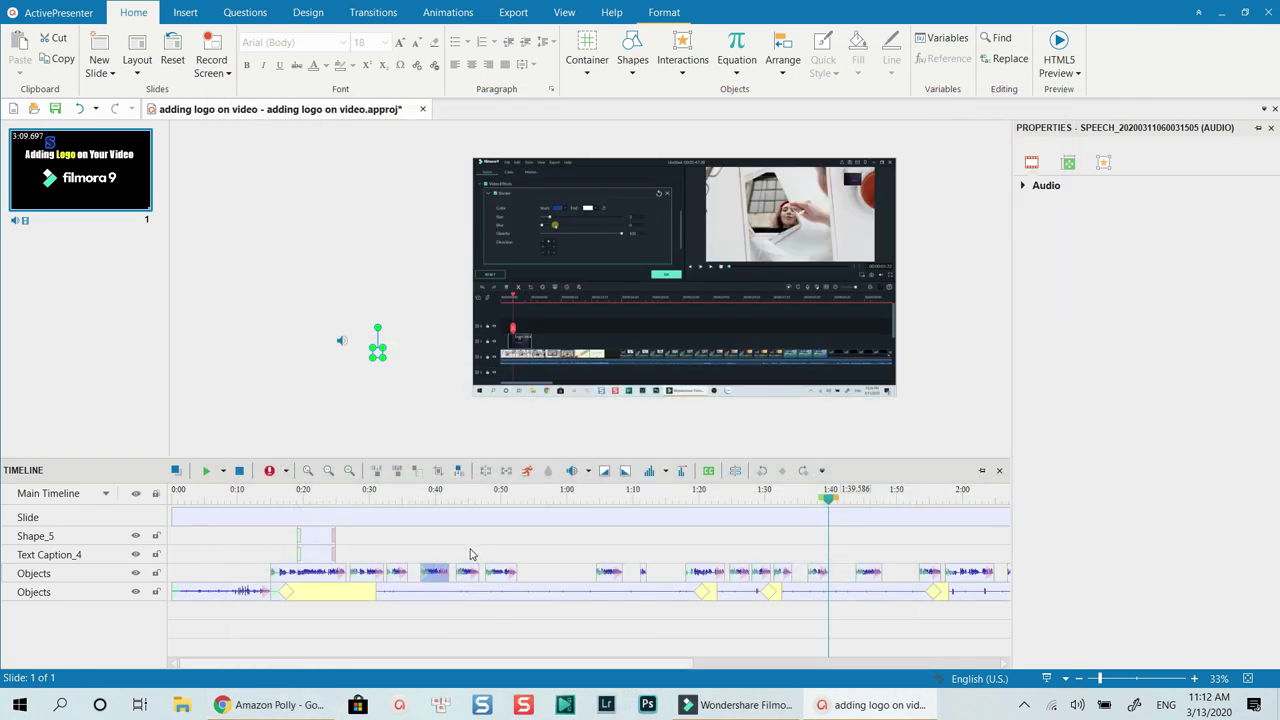
Select Text Caption_4 and Shape_5 on the timeline, separately and together, to show them on the canvas, and clear the selection.
click(300, 571)
click(316, 545)
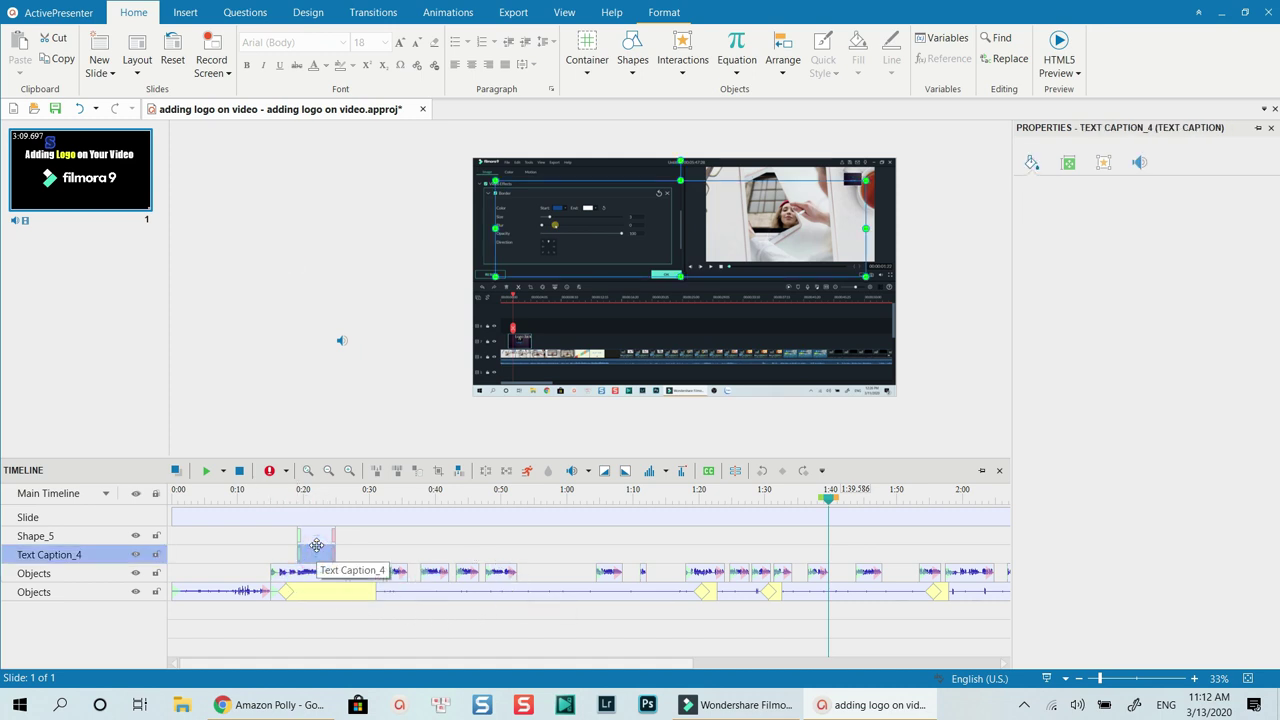
click(310, 539)
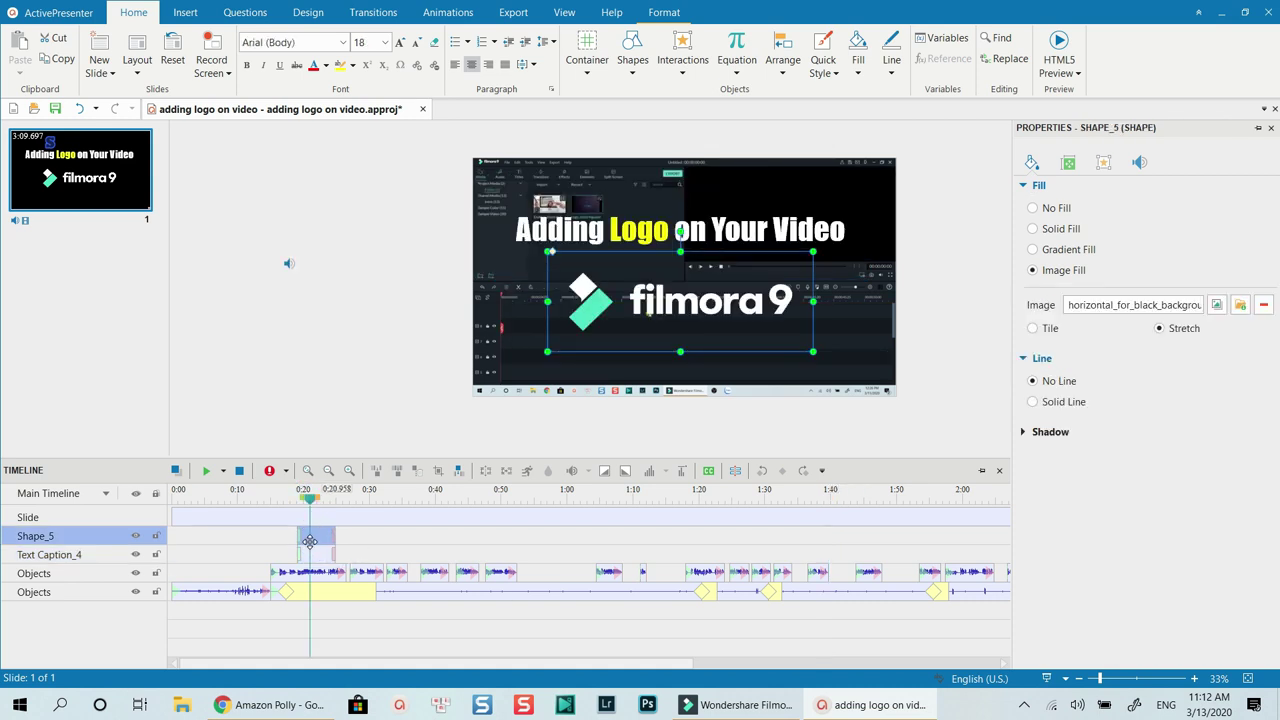
click(310, 549)
ctrl+click(318, 534)
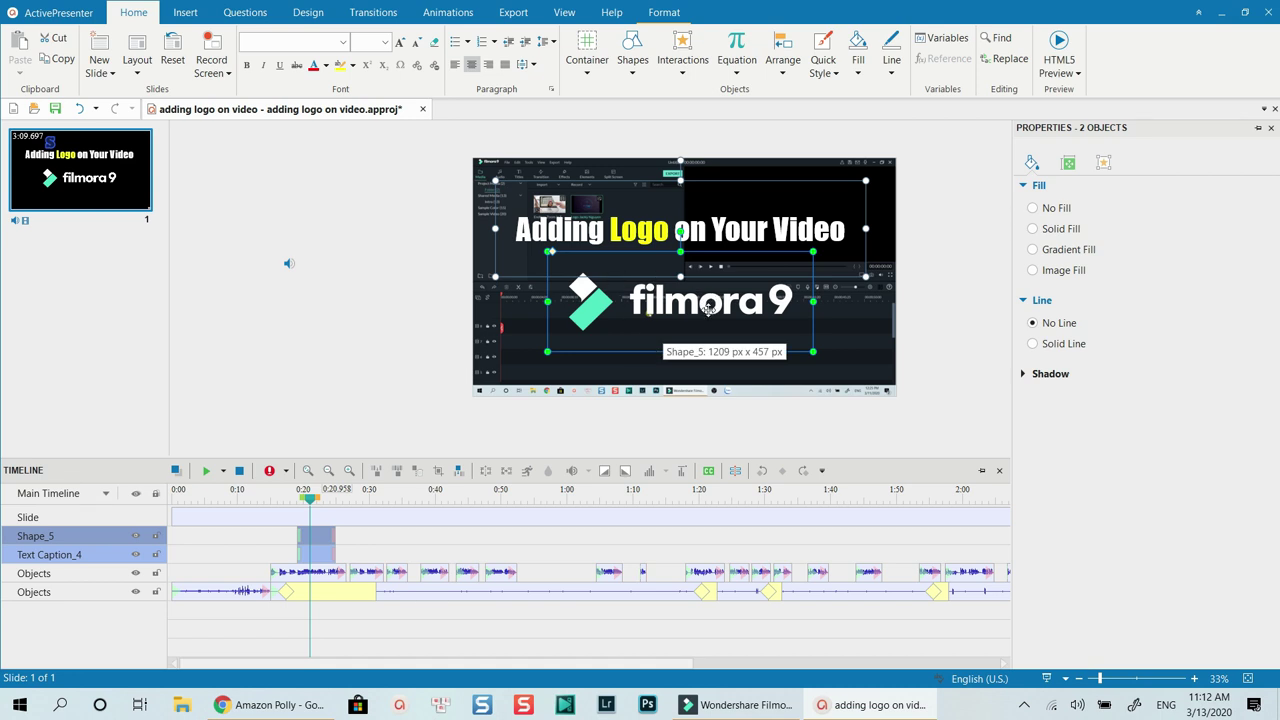
click(361, 545)
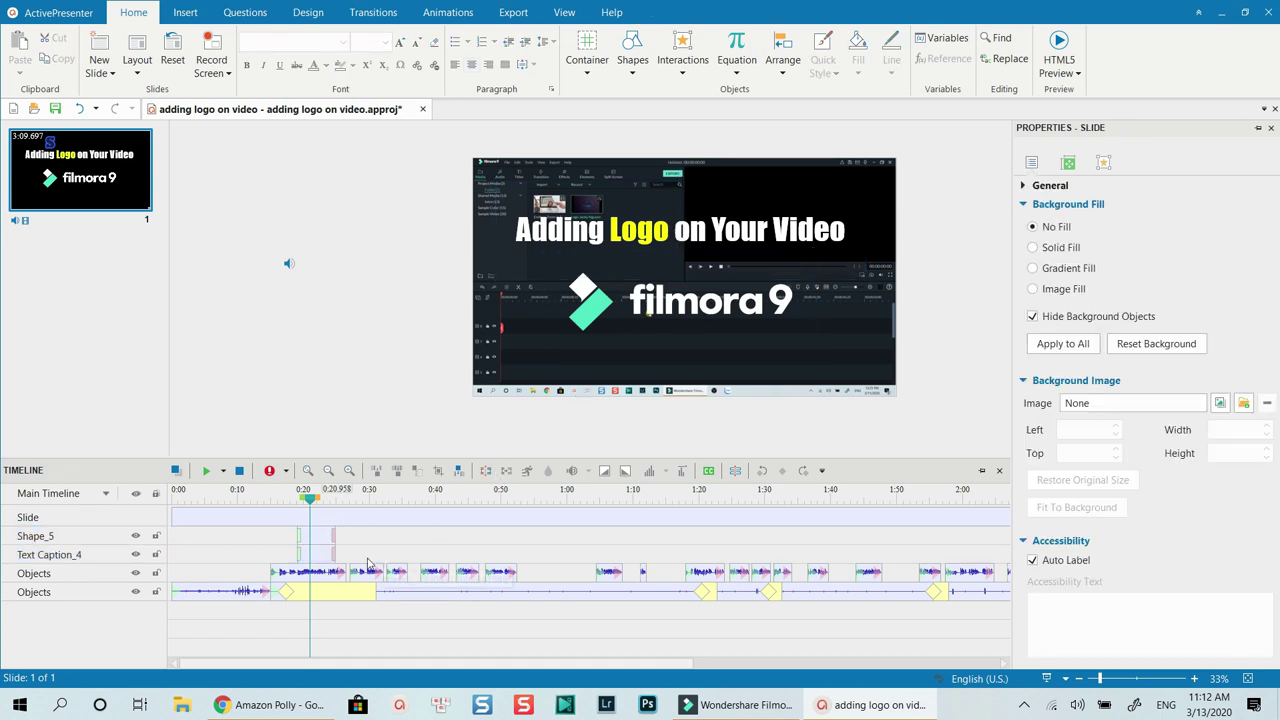
Delete Text Caption_4 and Shape_5 from the timeline together.
click(308, 536)
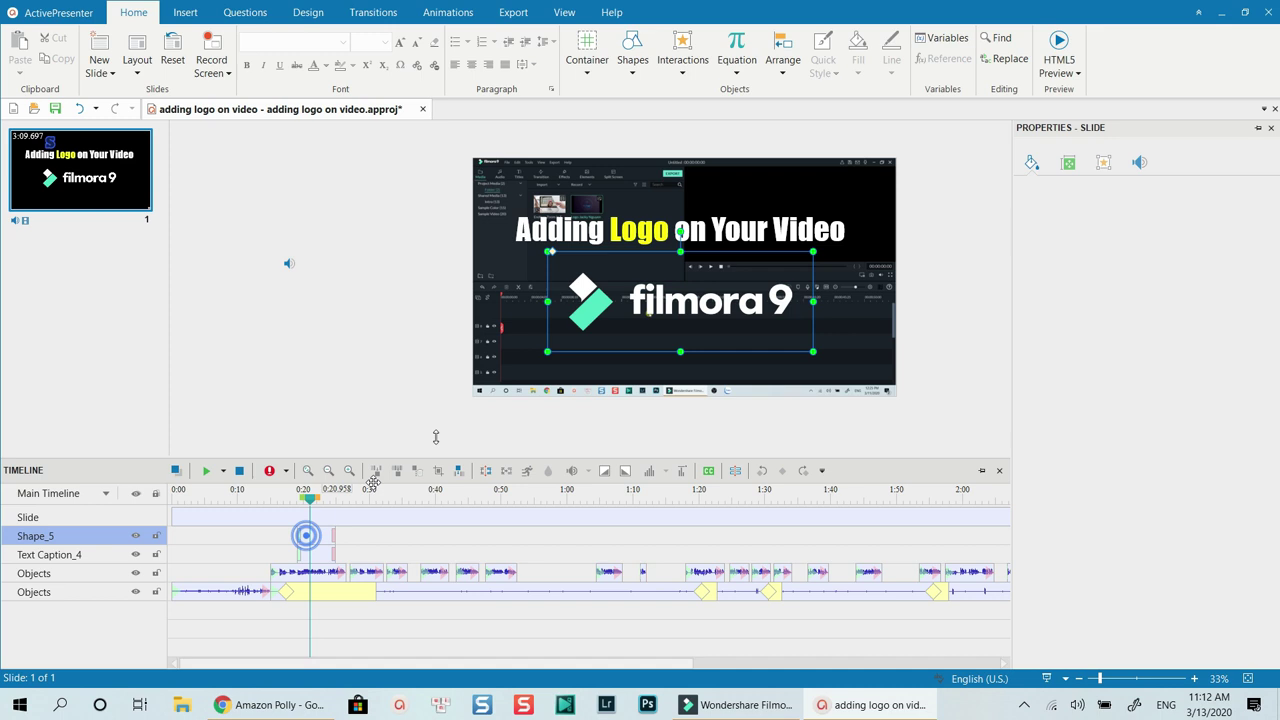
click(321, 553)
ctrl+click(312, 537)
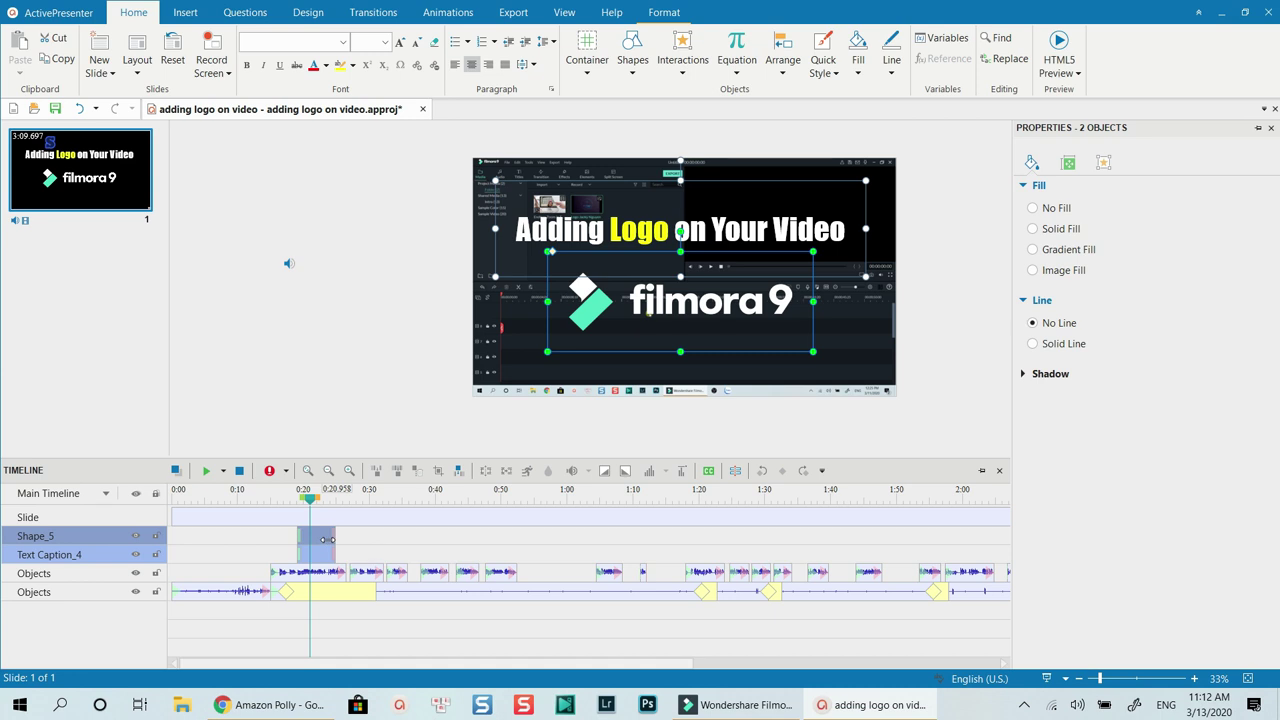
key(Delete)
Insert a text caption reading "Adding Logo to Video" in the upper part of the slide, starting at about 0:18.
click(322, 537)
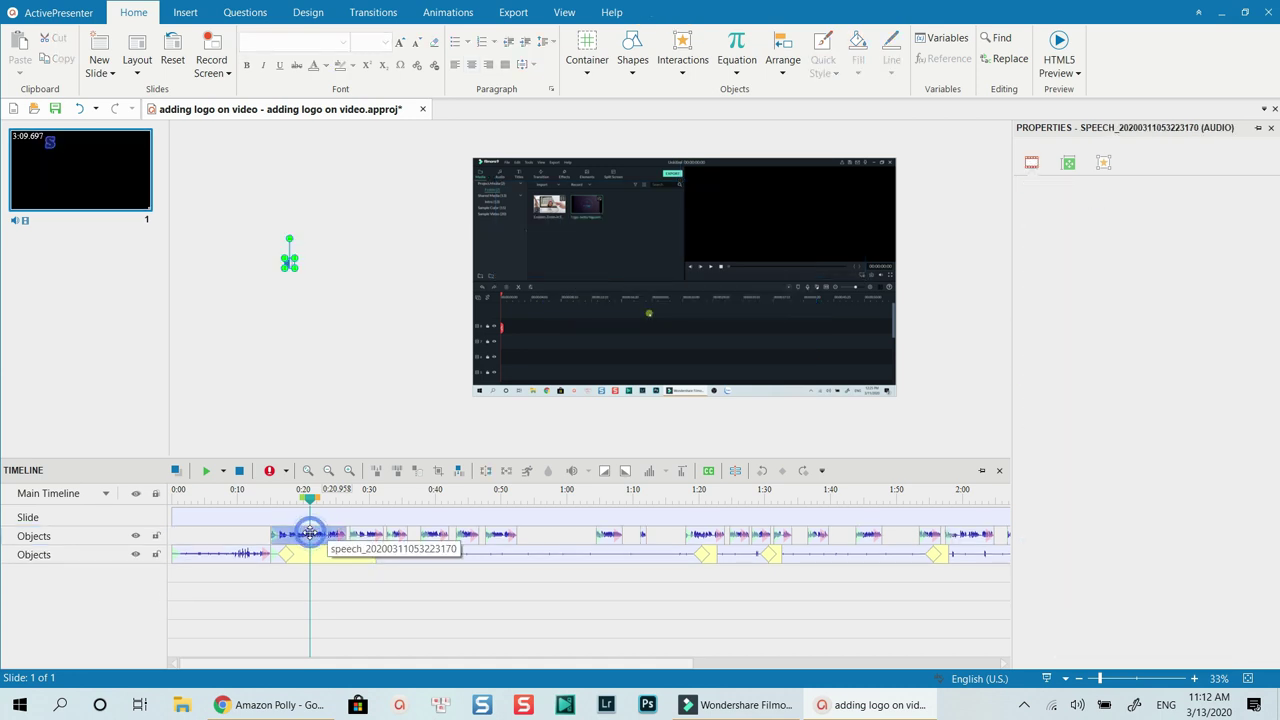
click(290, 502)
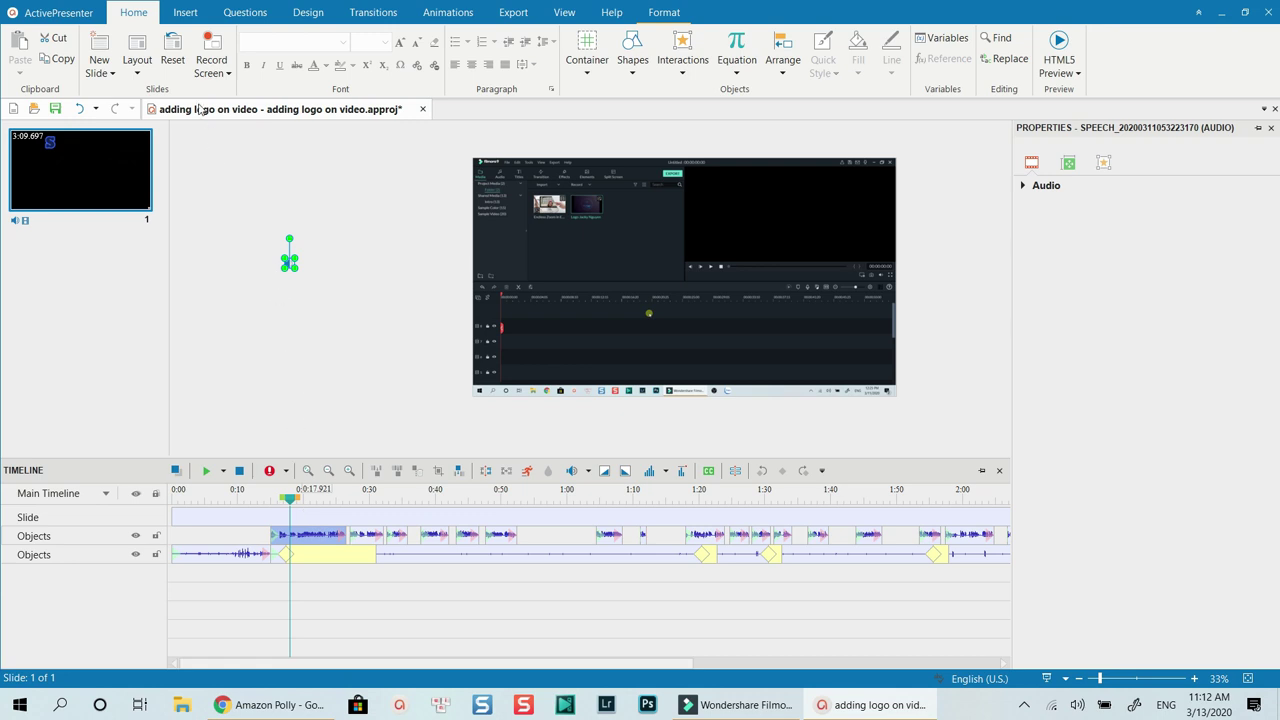
click(185, 14)
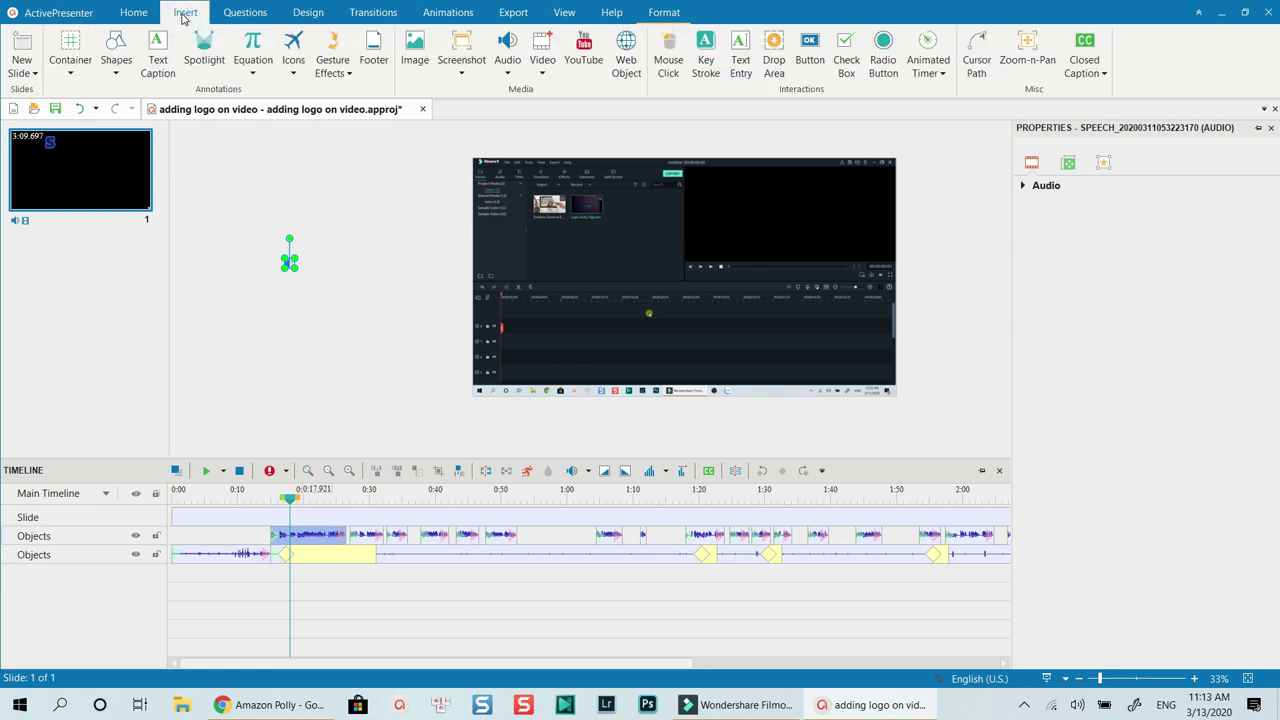
click(159, 74)
drag(514, 178, 764, 236)
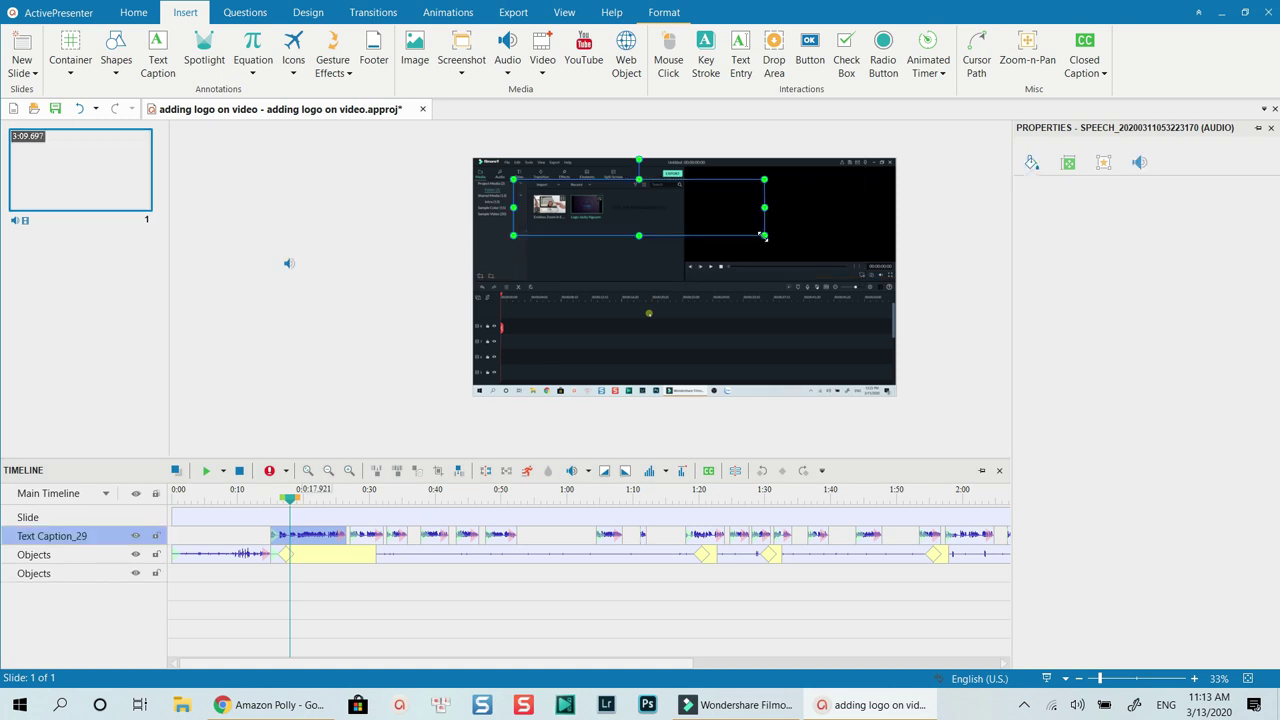
click(649, 207)
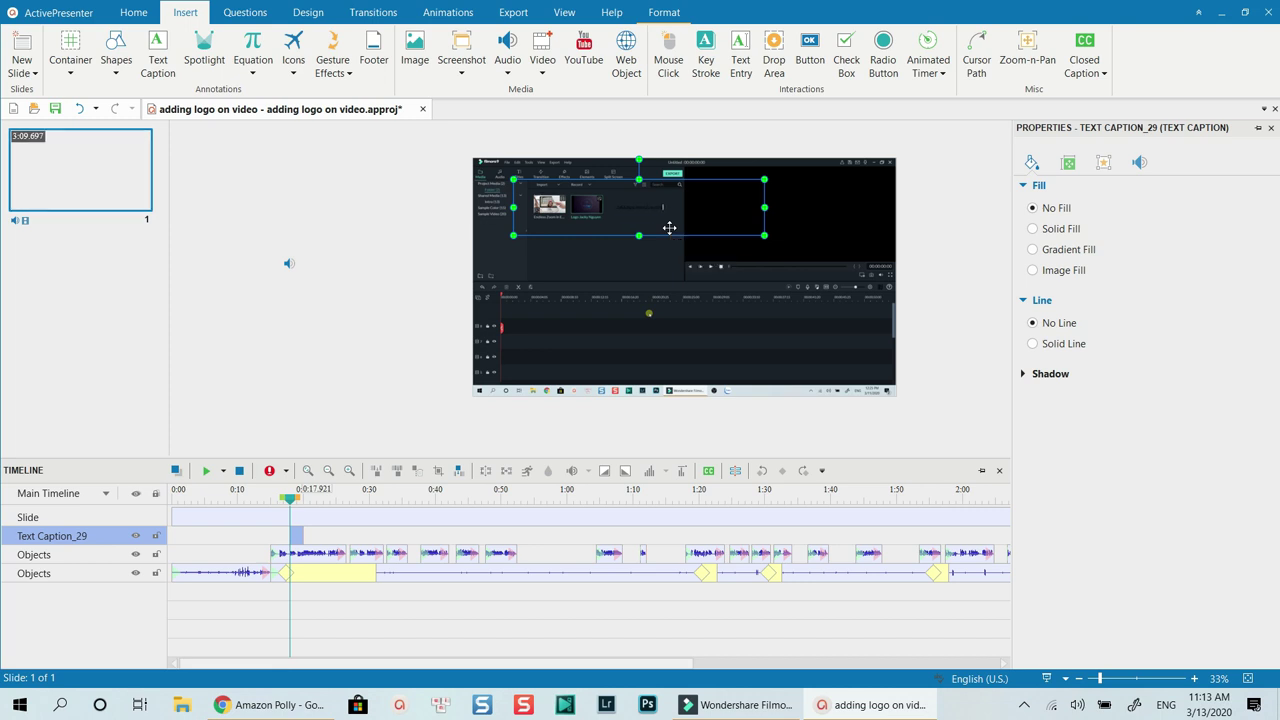
double_click(669, 228)
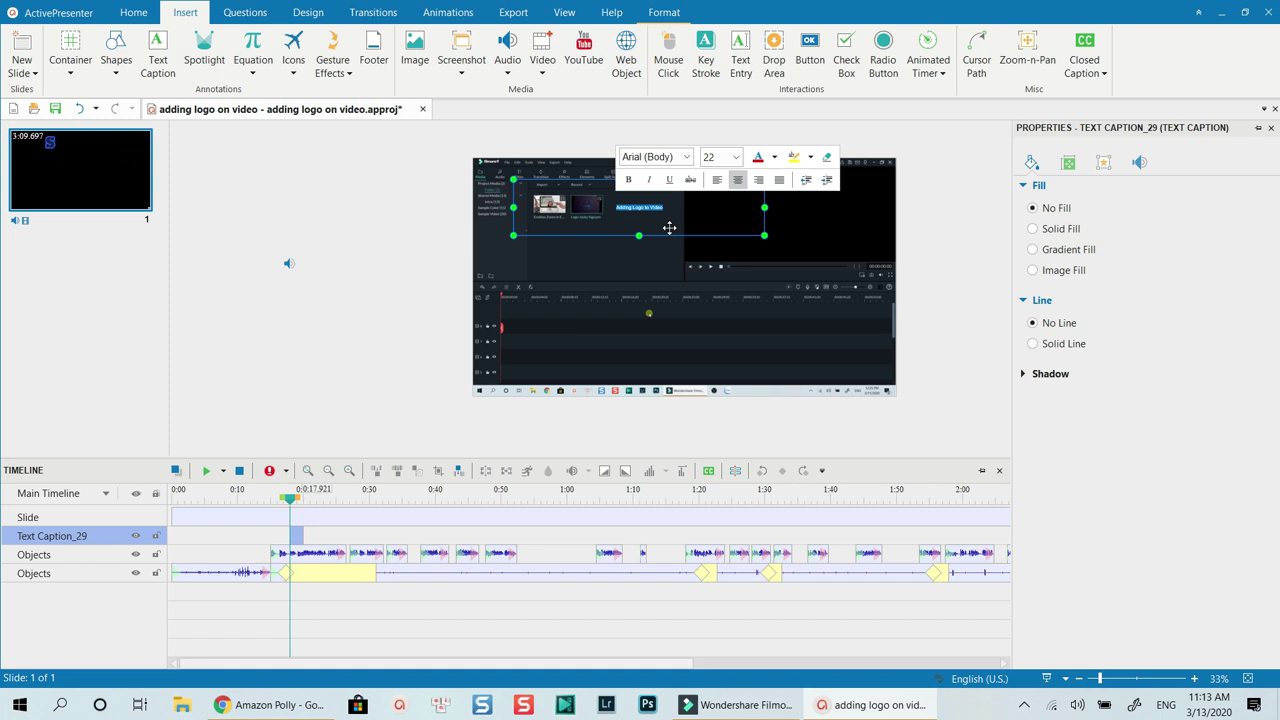
Set the caption text's font to Impact and its size to 140.
click(684, 158)
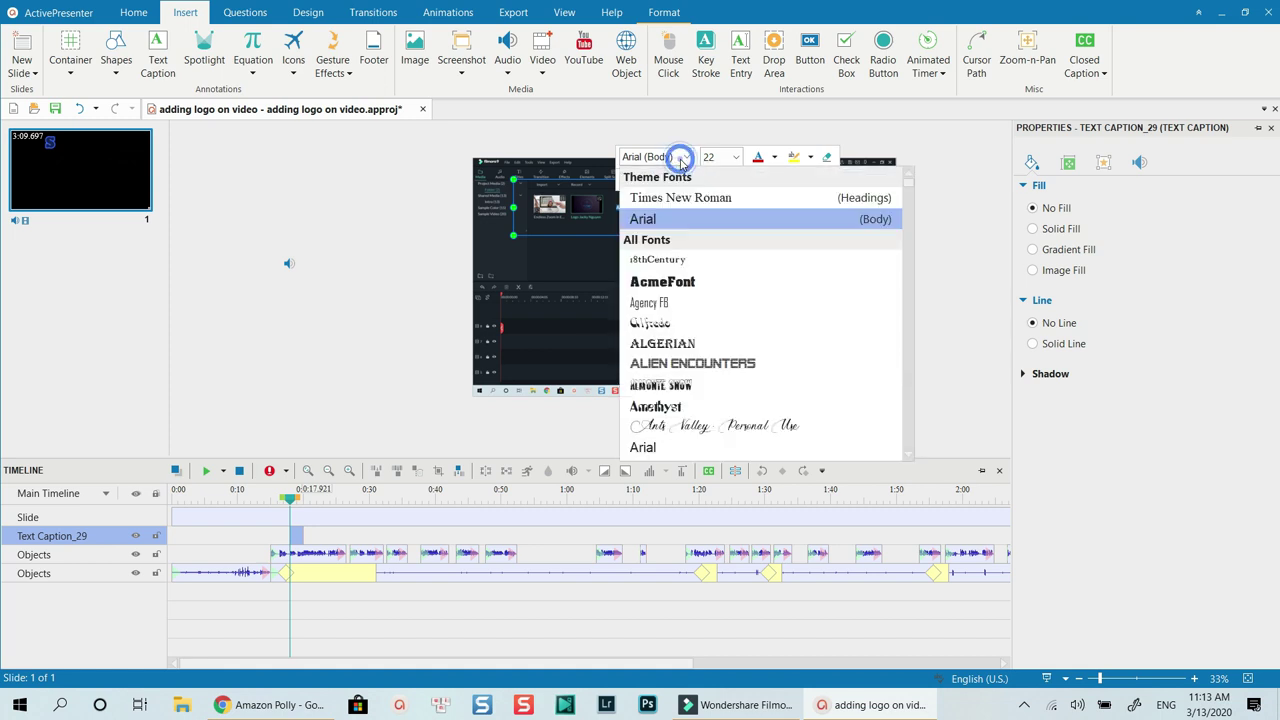
click(680, 157)
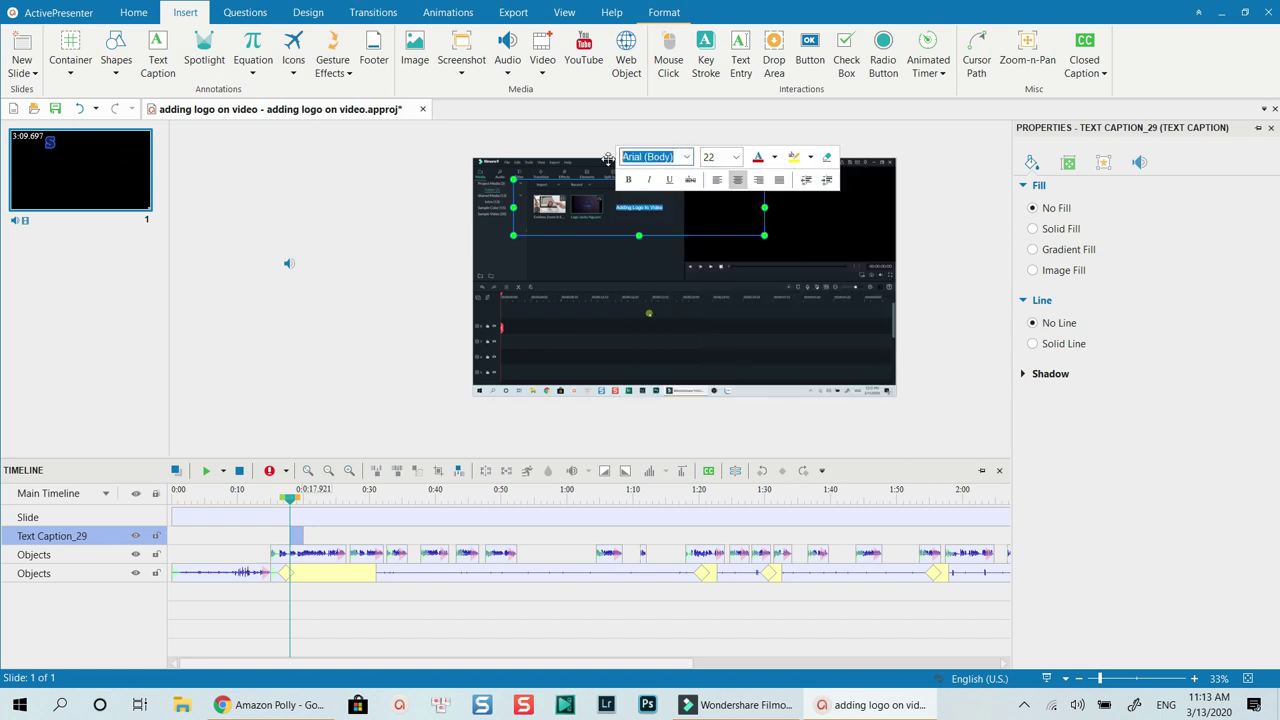
text(i)
key(Return)
click(727, 156)
text(140)
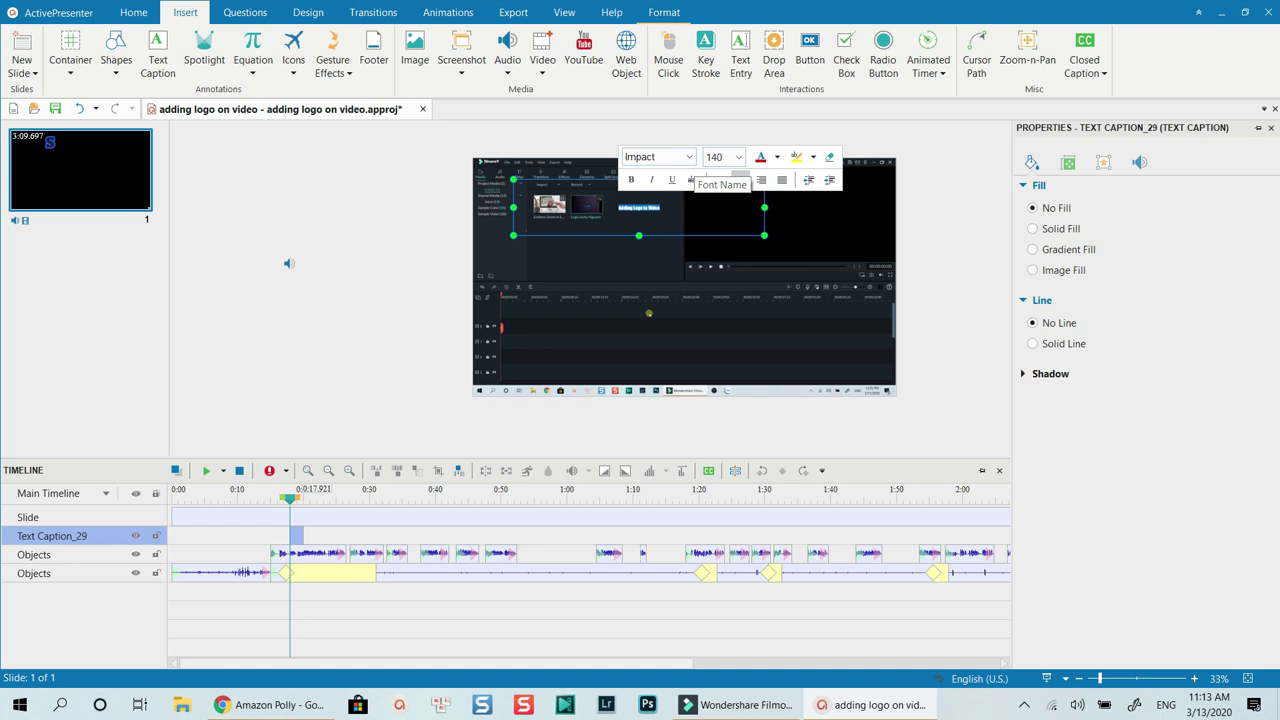
key(Return)
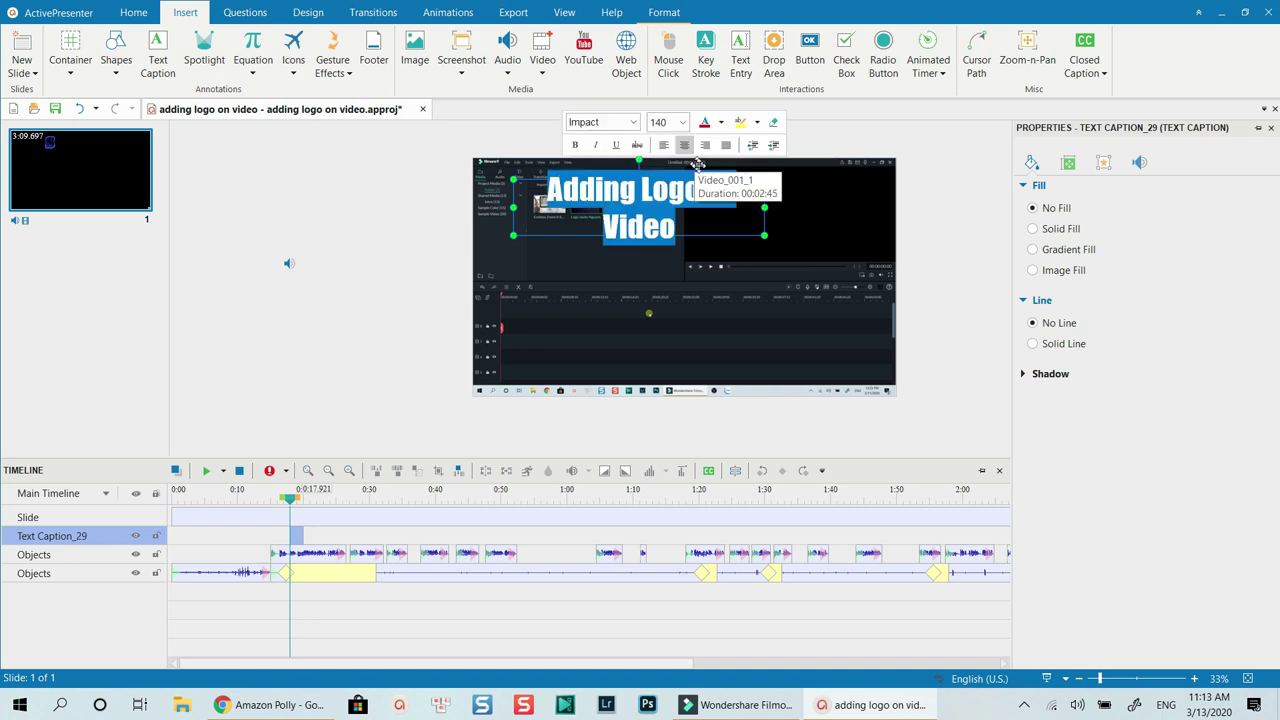
Colour the caption text white and enlarge its box so the title fits on one line.
click(721, 121)
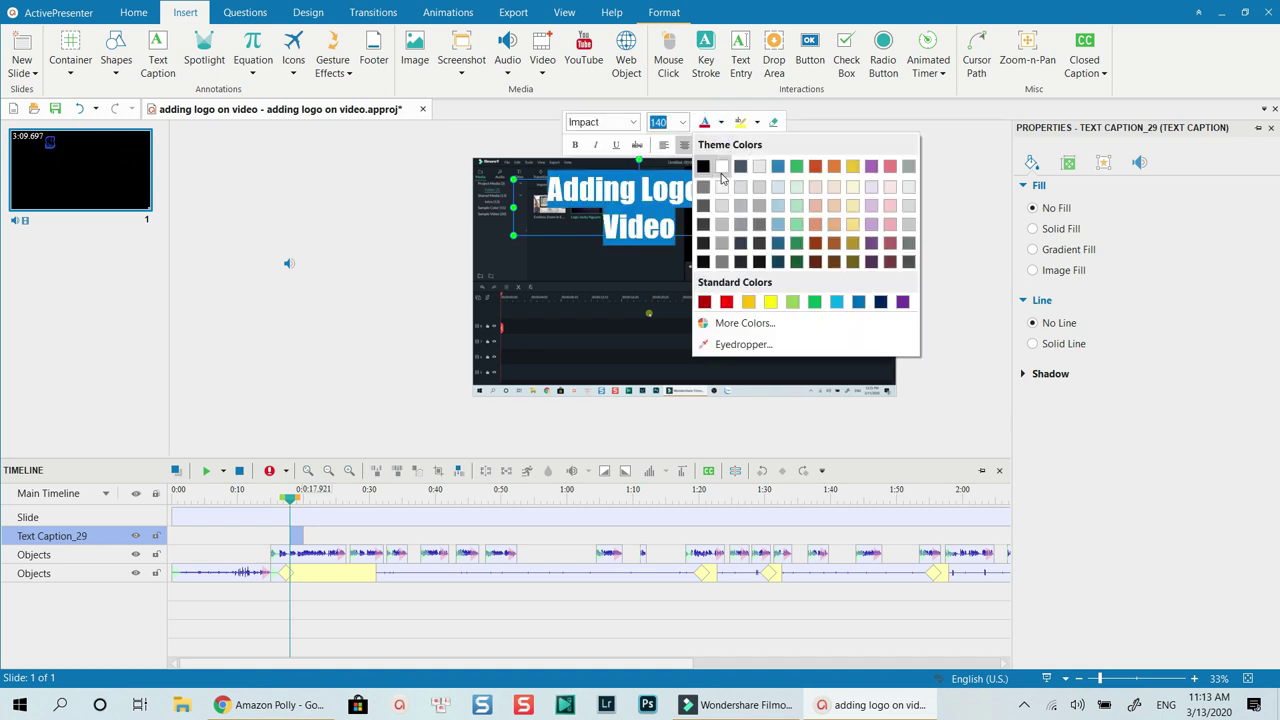
click(722, 186)
drag(767, 239, 874, 258)
click(503, 439)
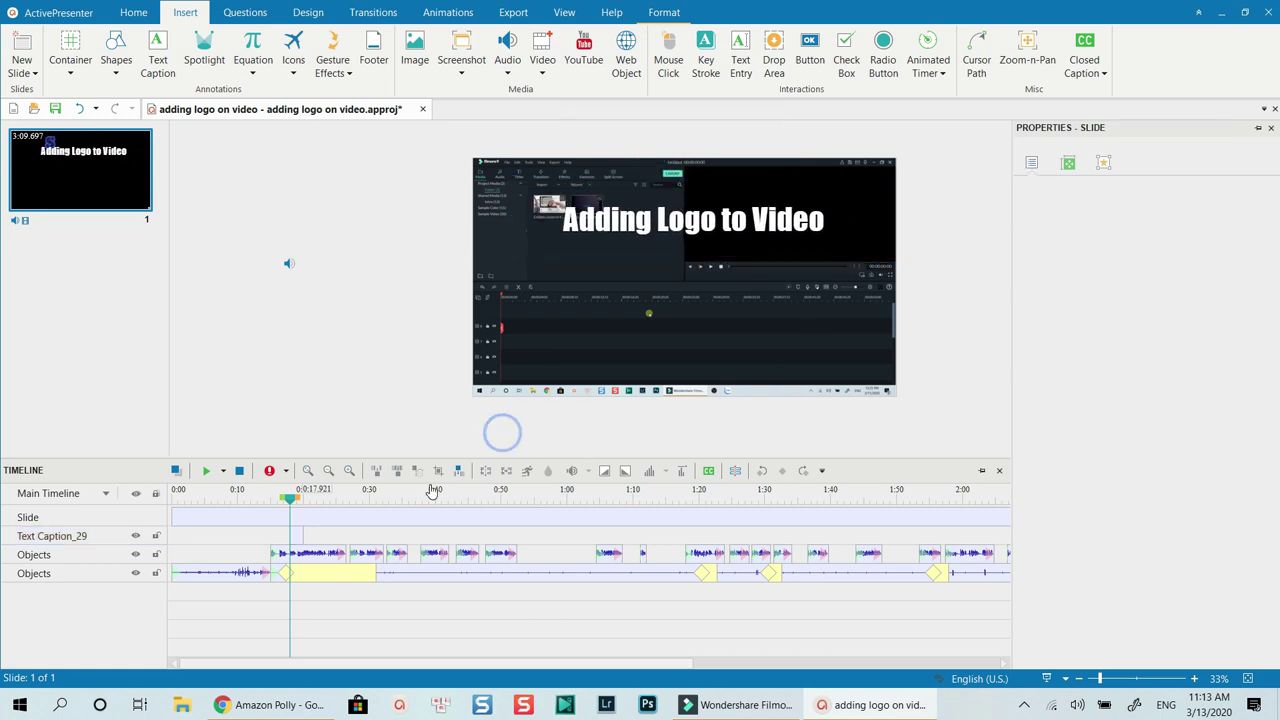
Extend the "Adding Logo to Video" caption on the timeline to about 0:27.
click(297, 539)
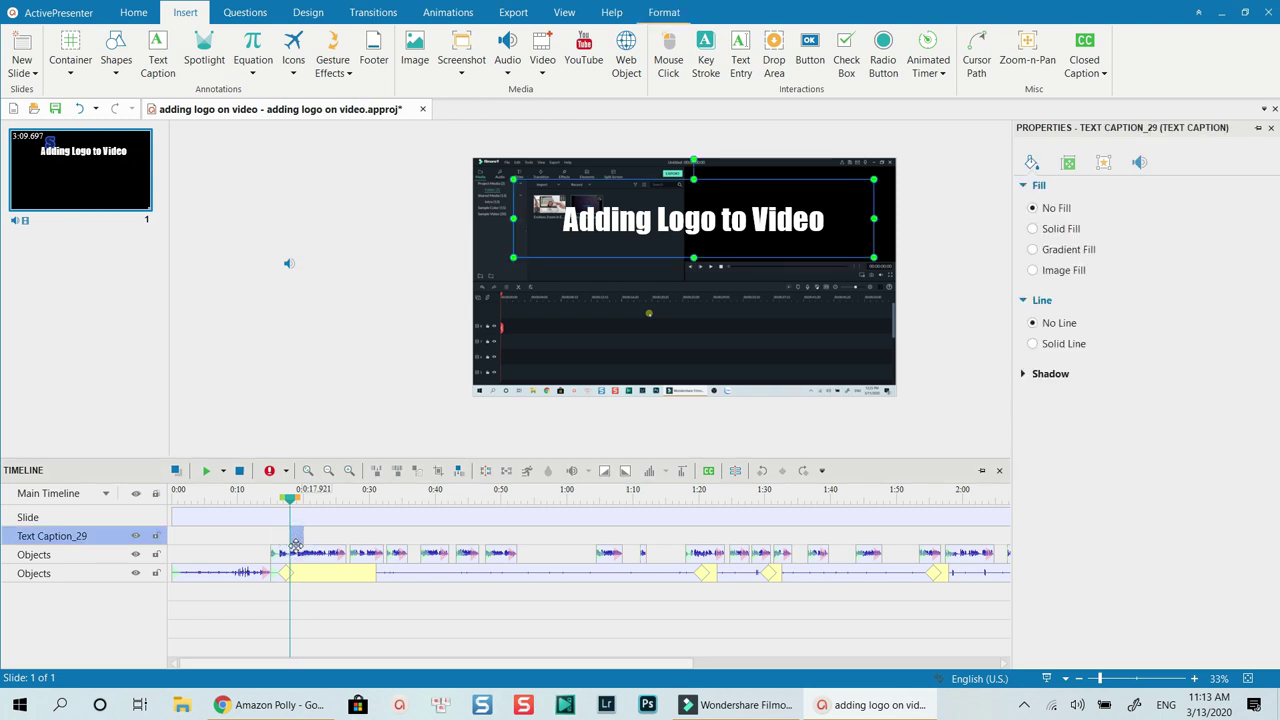
drag(302, 537, 350, 535)
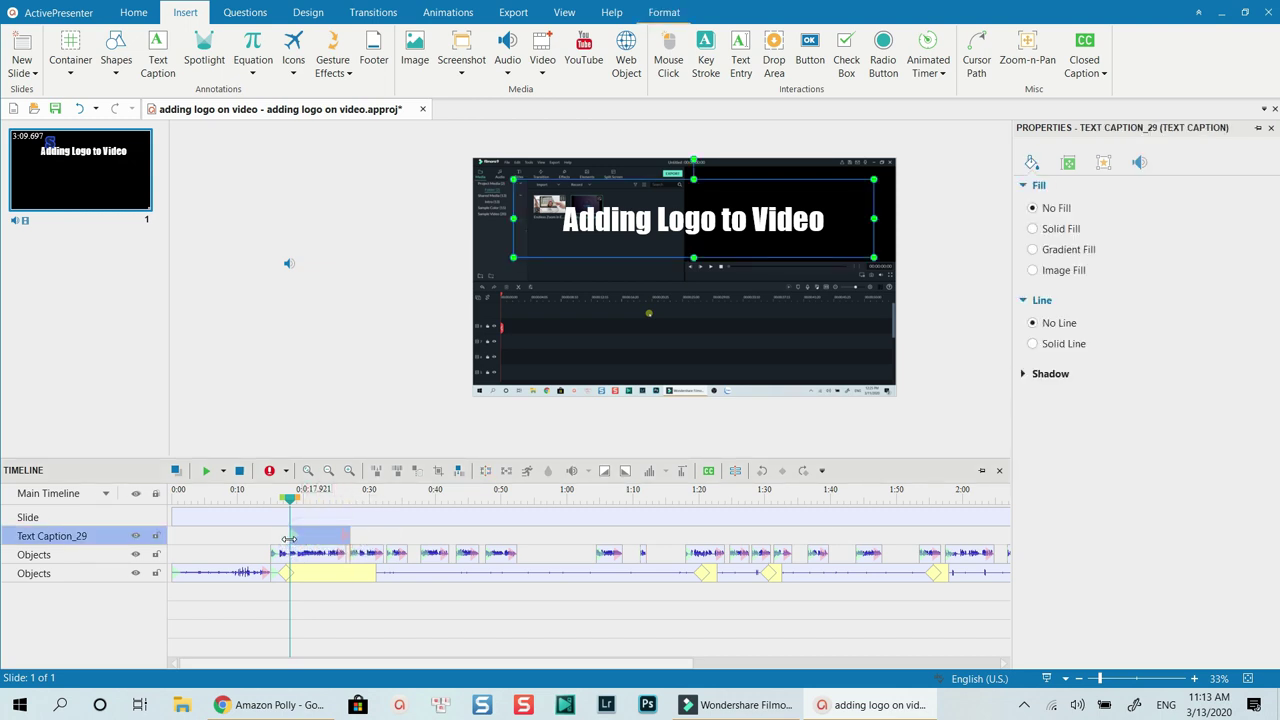
mouse_move(302, 538)
mouse_down()
mouse_move(262, 537)
mouse_move(330, 540)
mouse_move(317, 540)
mouse_up()
click(634, 296)
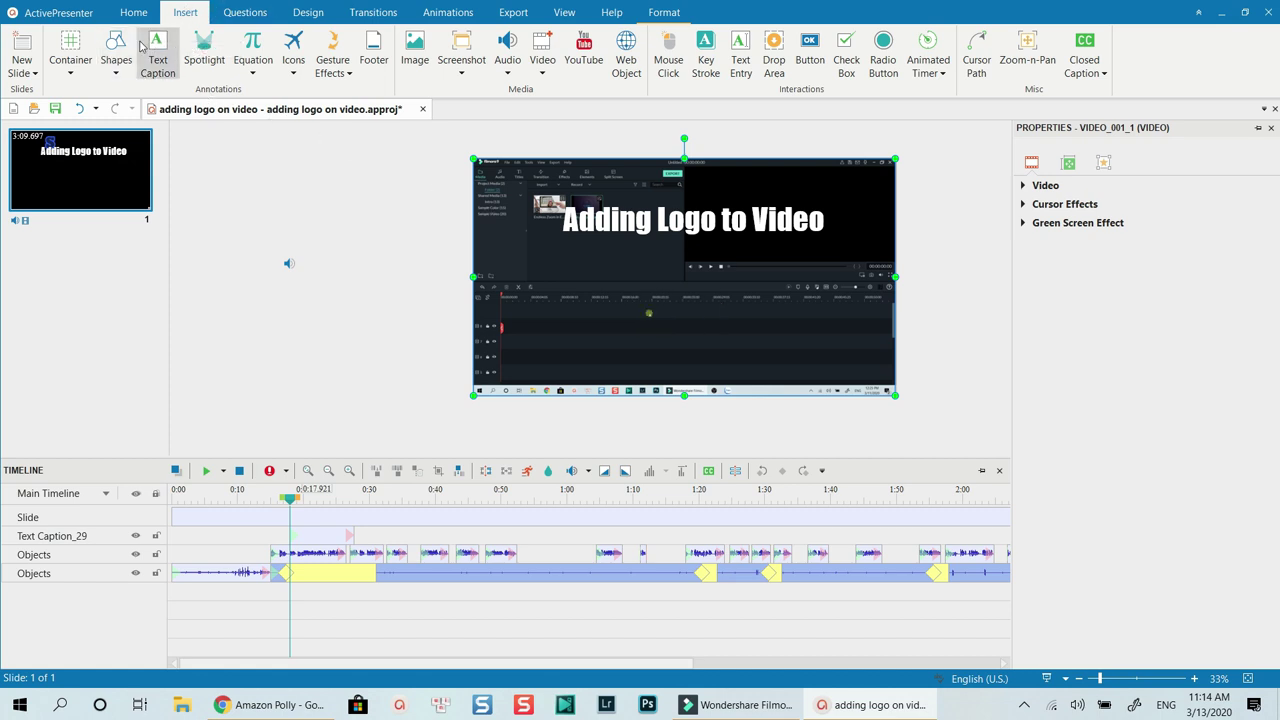
Draw a wide rectangle shape below the caption and nudge it into place.
click(115, 72)
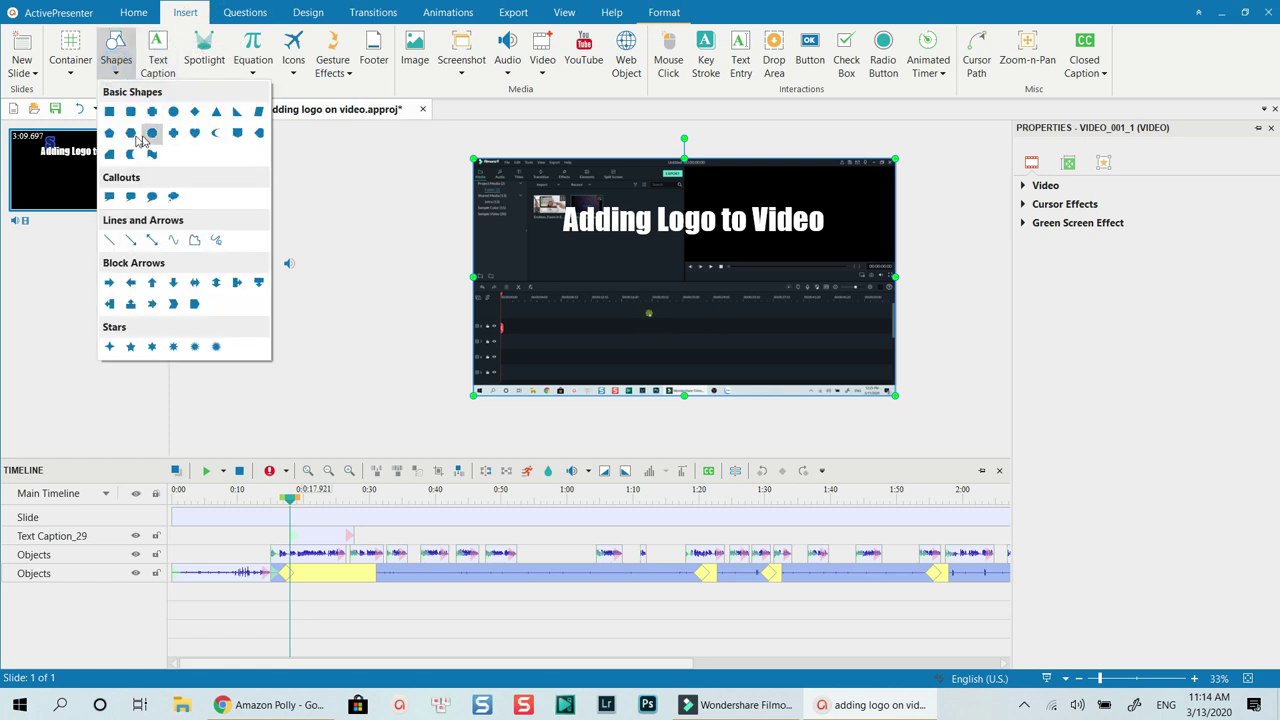
click(134, 108)
drag(570, 270, 806, 345)
mouse_move(703, 311)
mouse_down()
mouse_move(681, 306)
mouse_move(695, 306)
mouse_up()
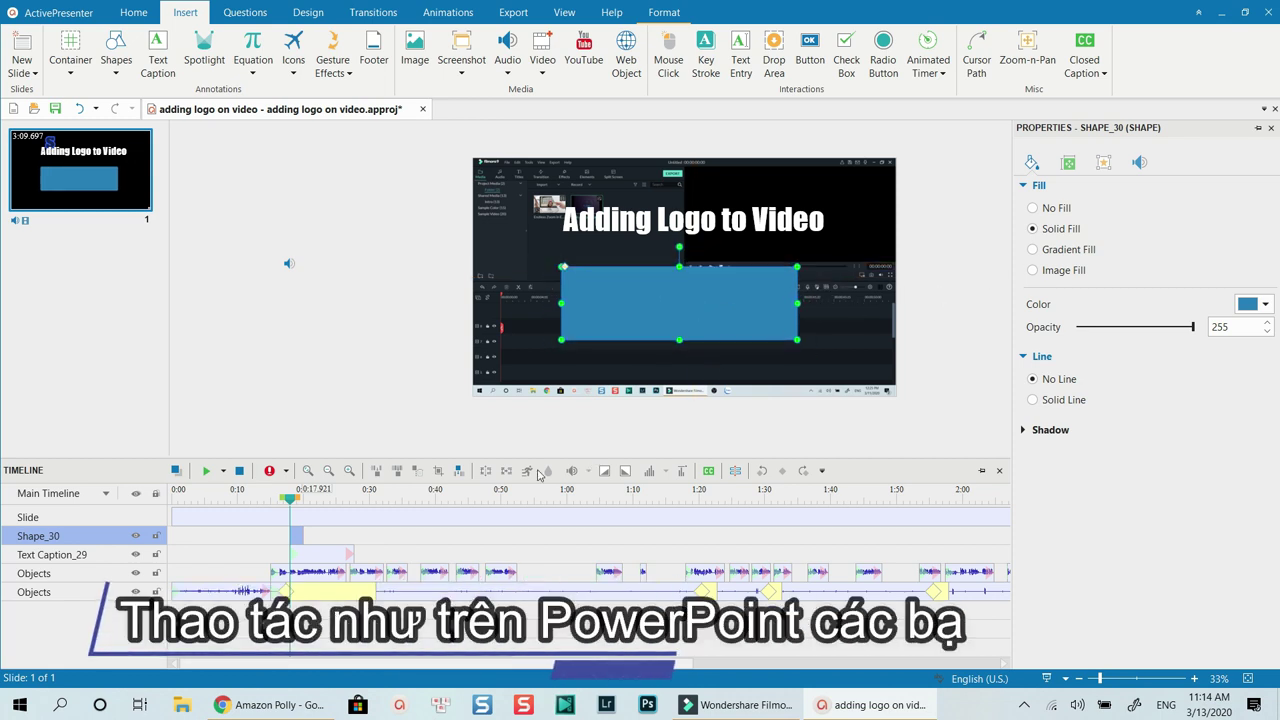
Try No Fill, Solid Fill and Gradient Fill on the rectangle in turn.
click(1033, 209)
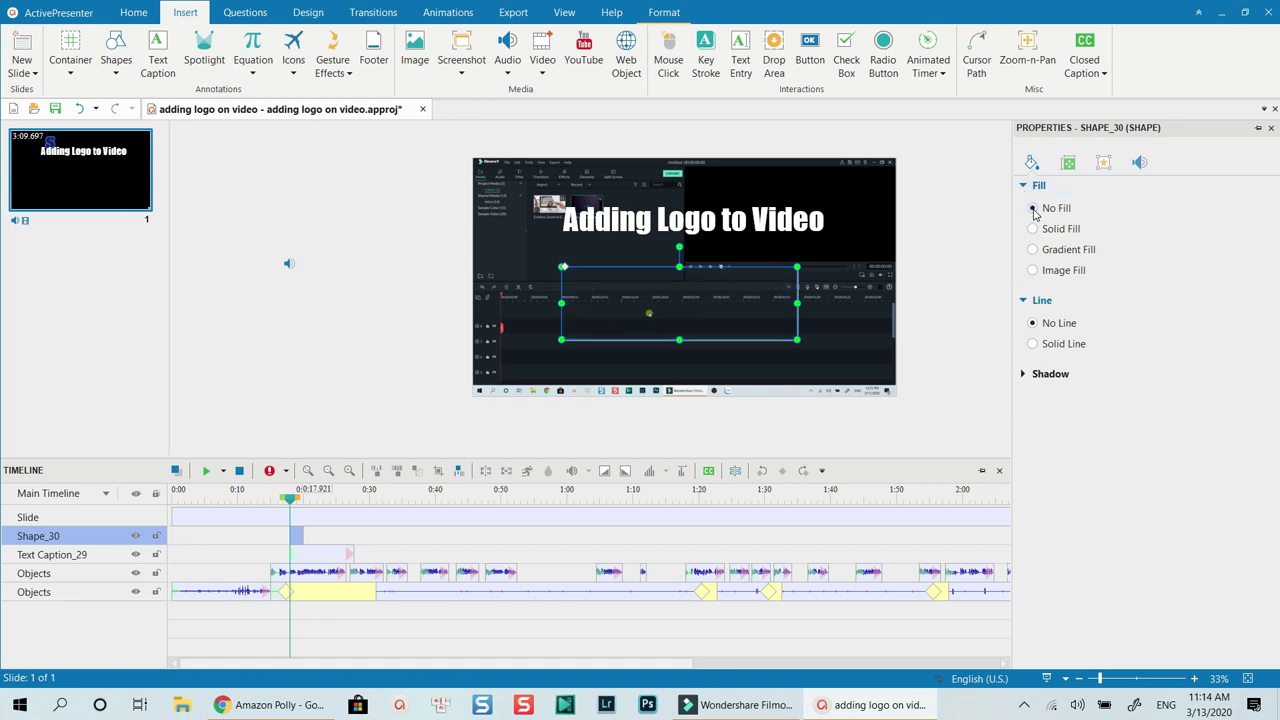
click(1033, 229)
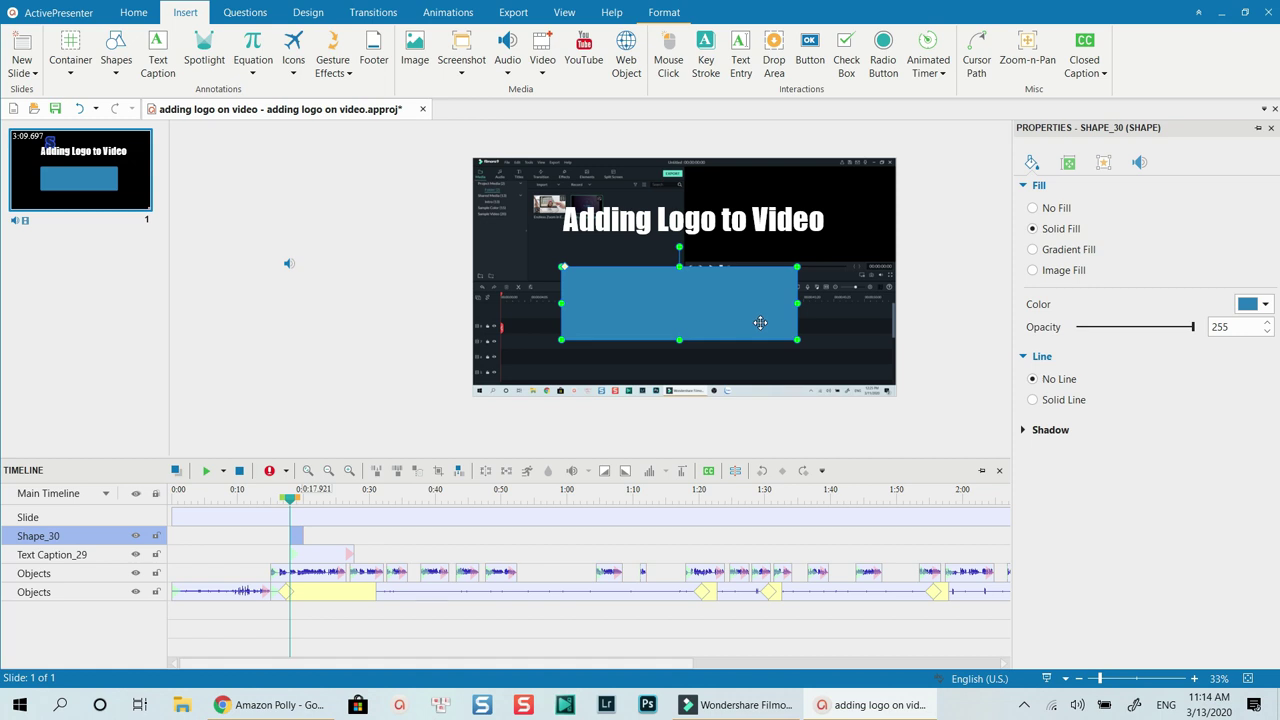
click(1033, 250)
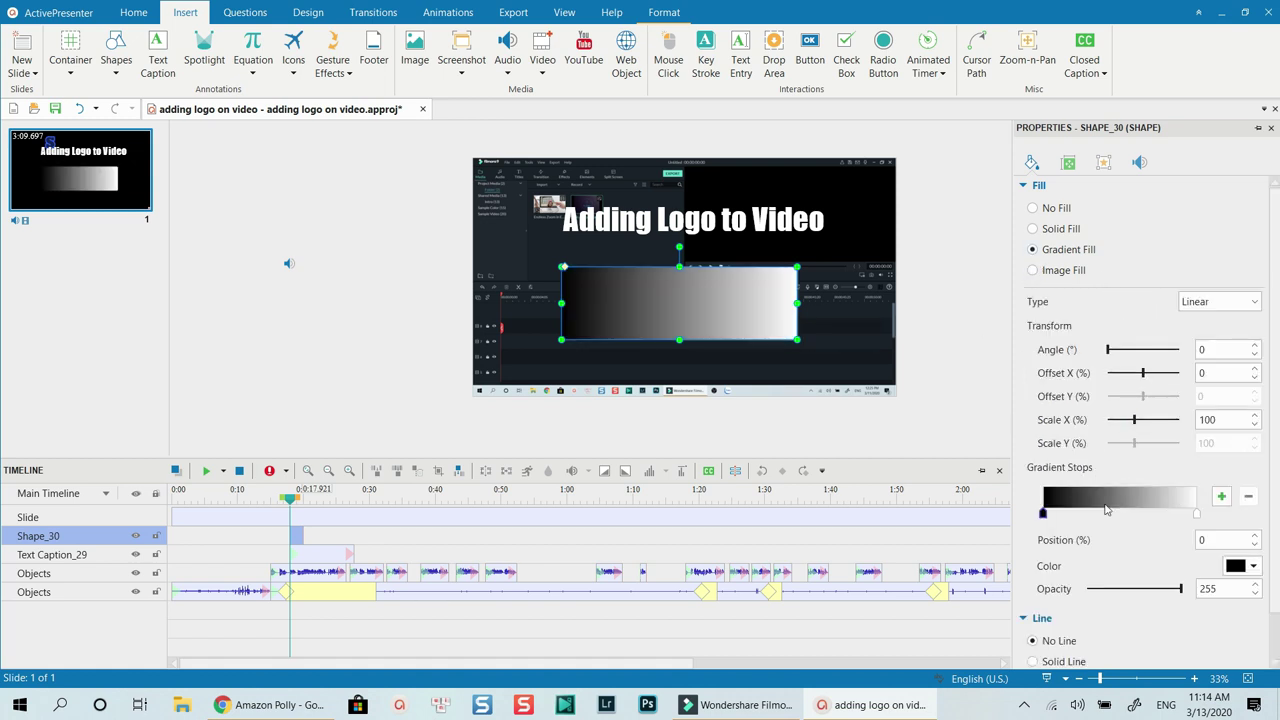
Fill the rectangle with the horizontal Filmora 9 logo image for black backgrounds from the Filmora Marketing Kits folder on drive D.
click(1033, 271)
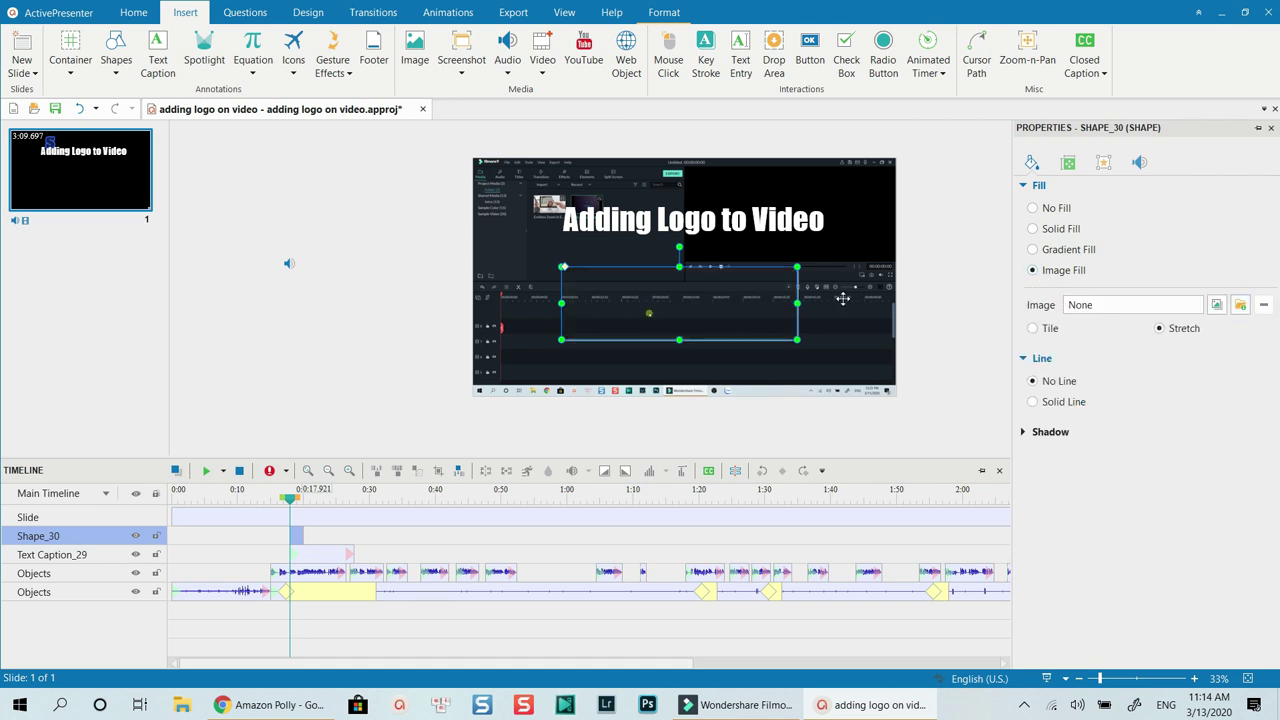
click(1240, 305)
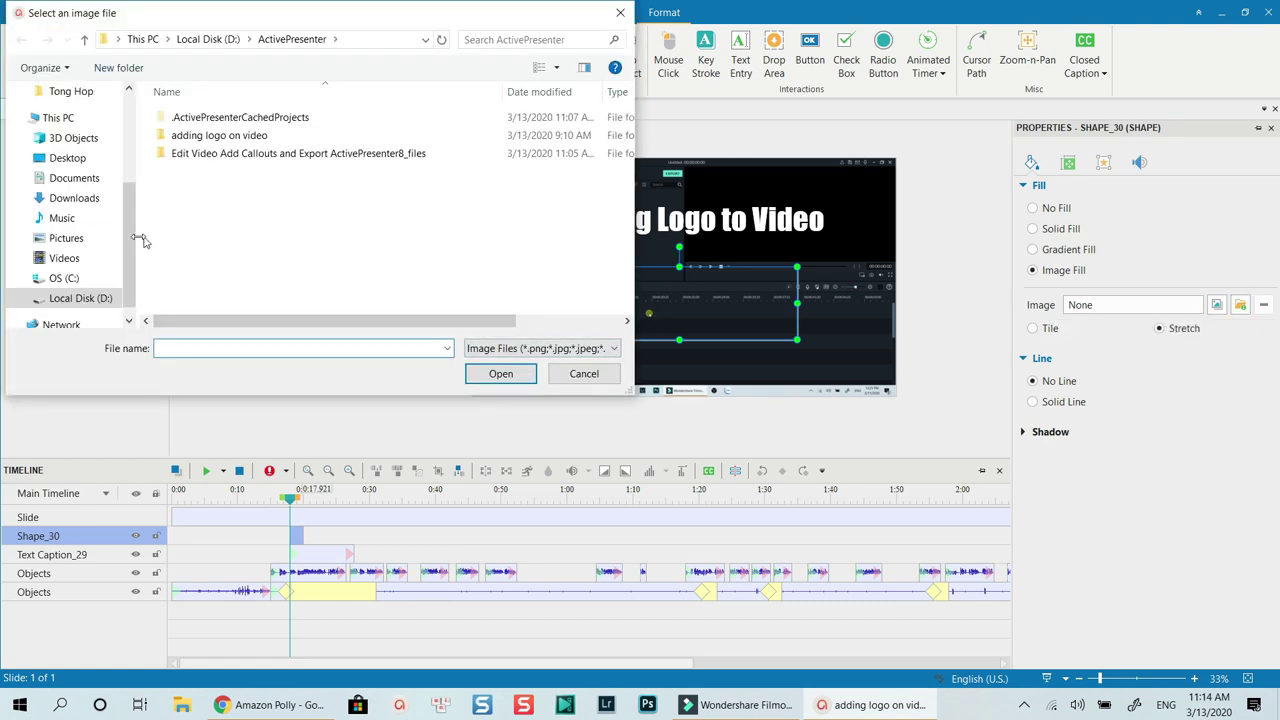
click(80, 298)
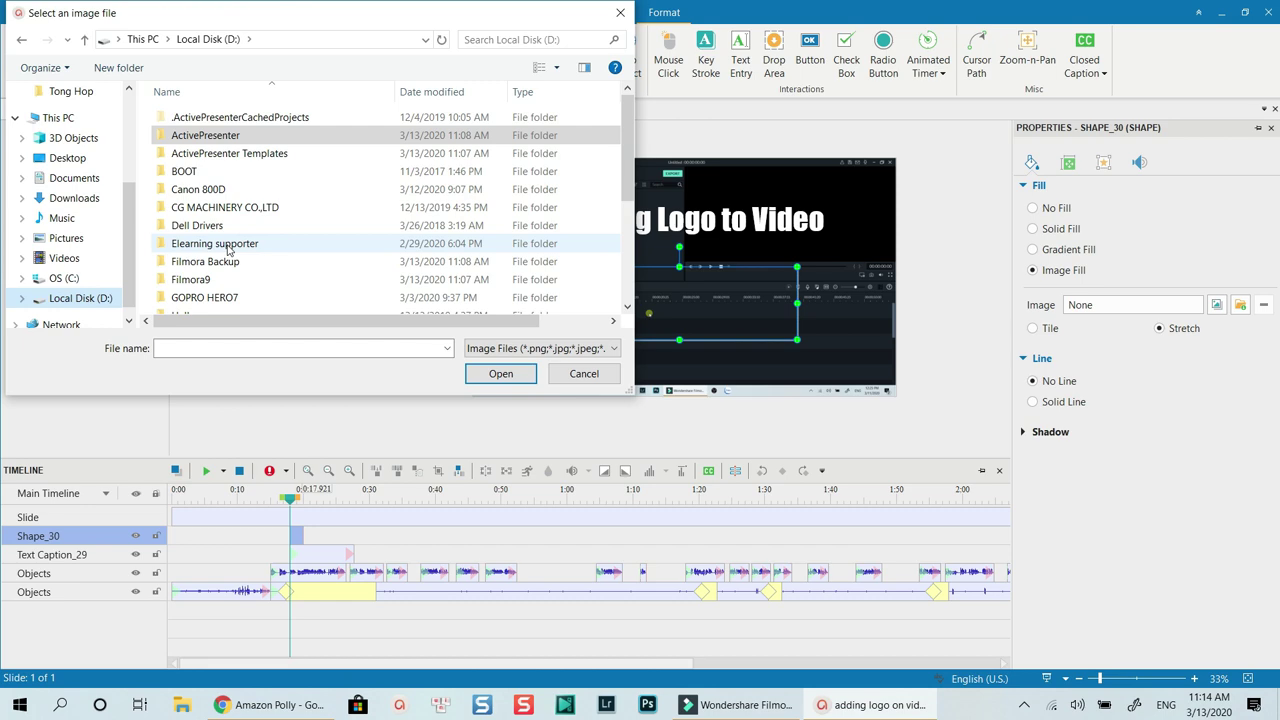
double_click(232, 244)
double_click(253, 145)
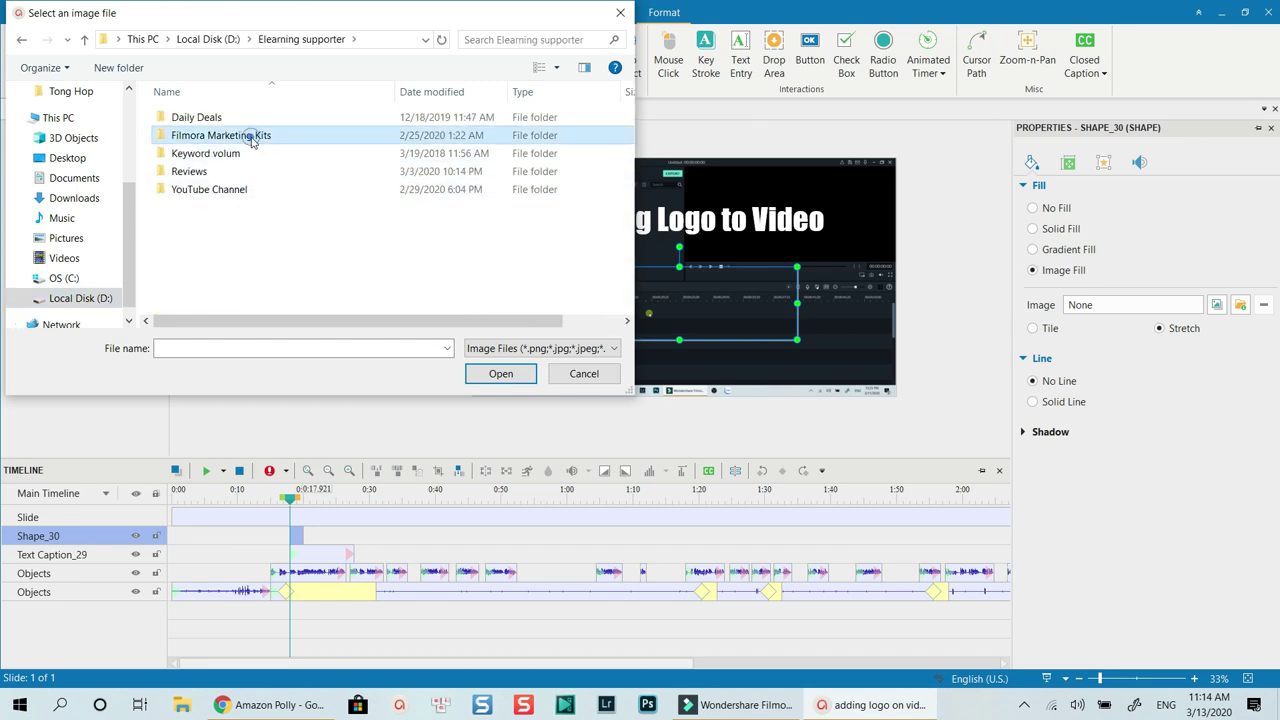
click(455, 160)
double_click(455, 160)
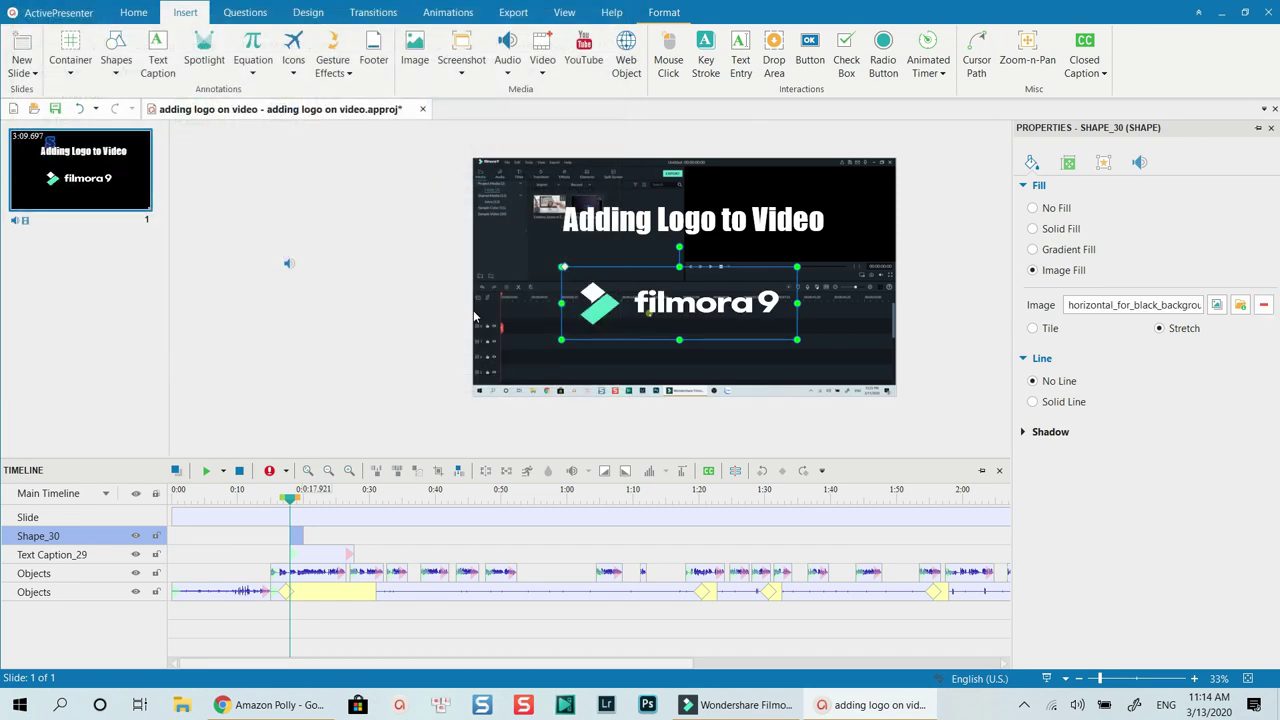
Enlarge the logo shape slightly and extend it on the timeline to 0:27.603, matching the end of the caption.
drag(800, 263, 803, 251)
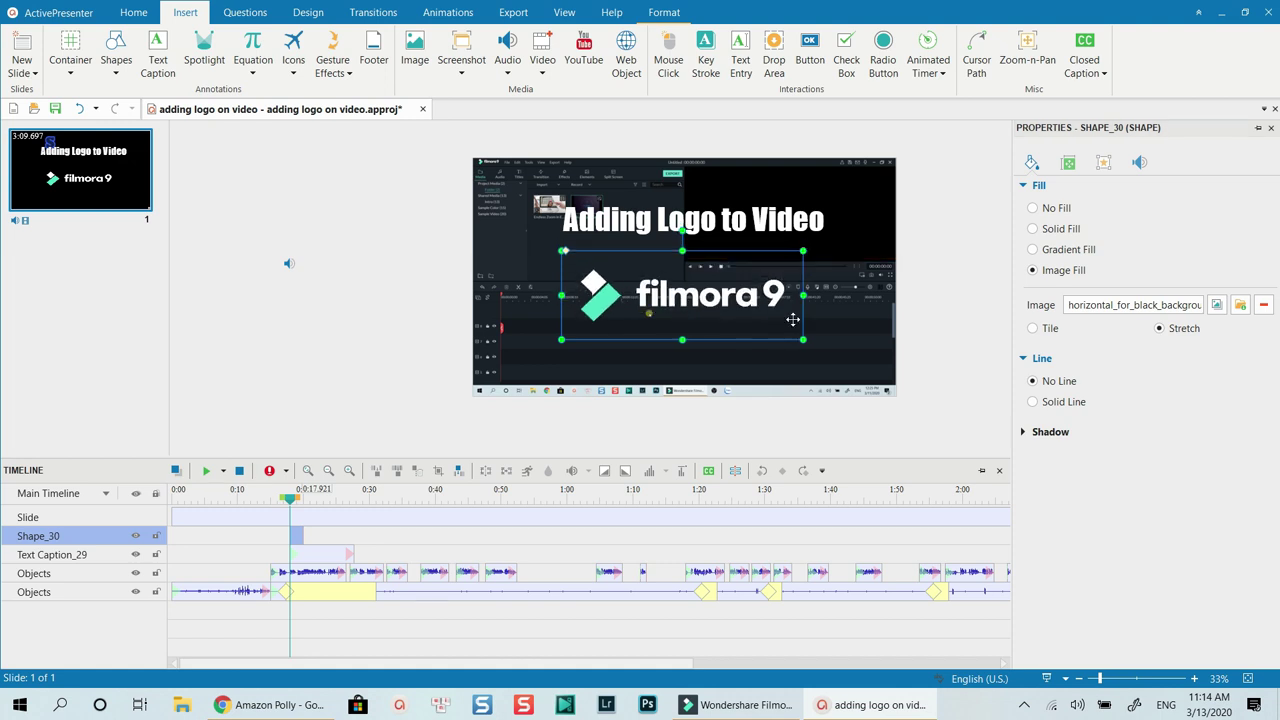
click(697, 433)
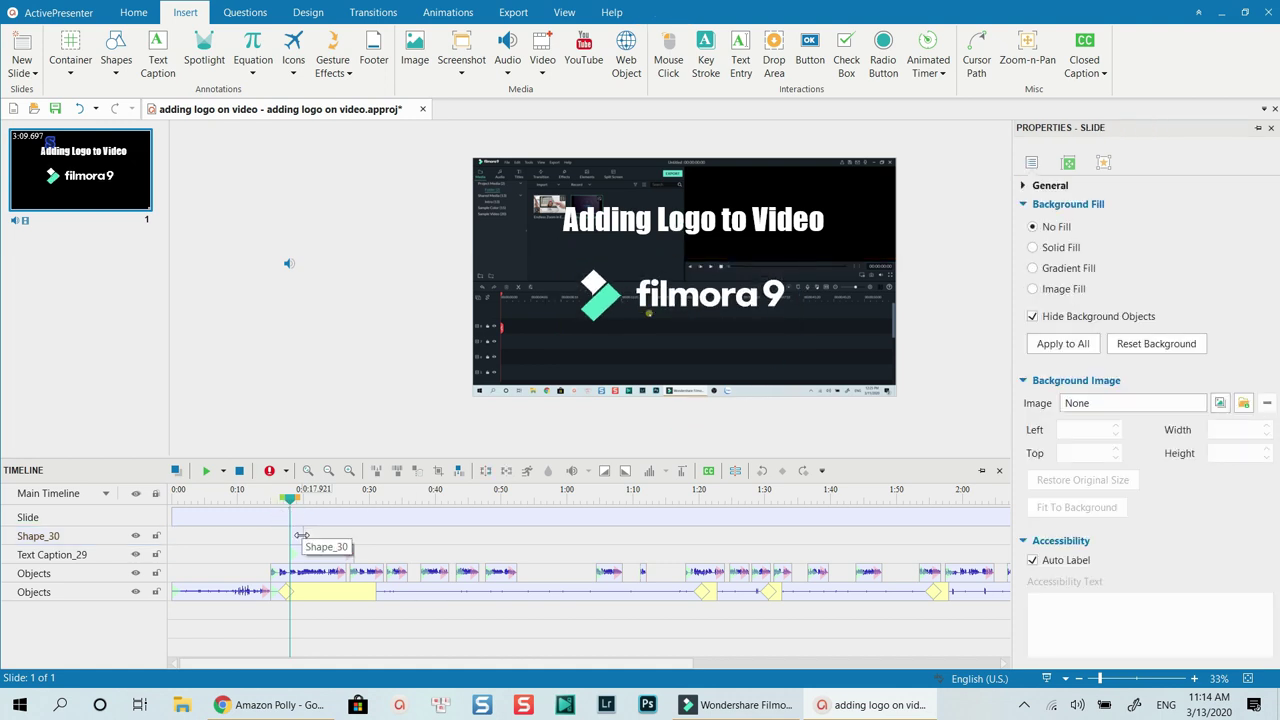
click(303, 536)
drag(343, 530, 350, 530)
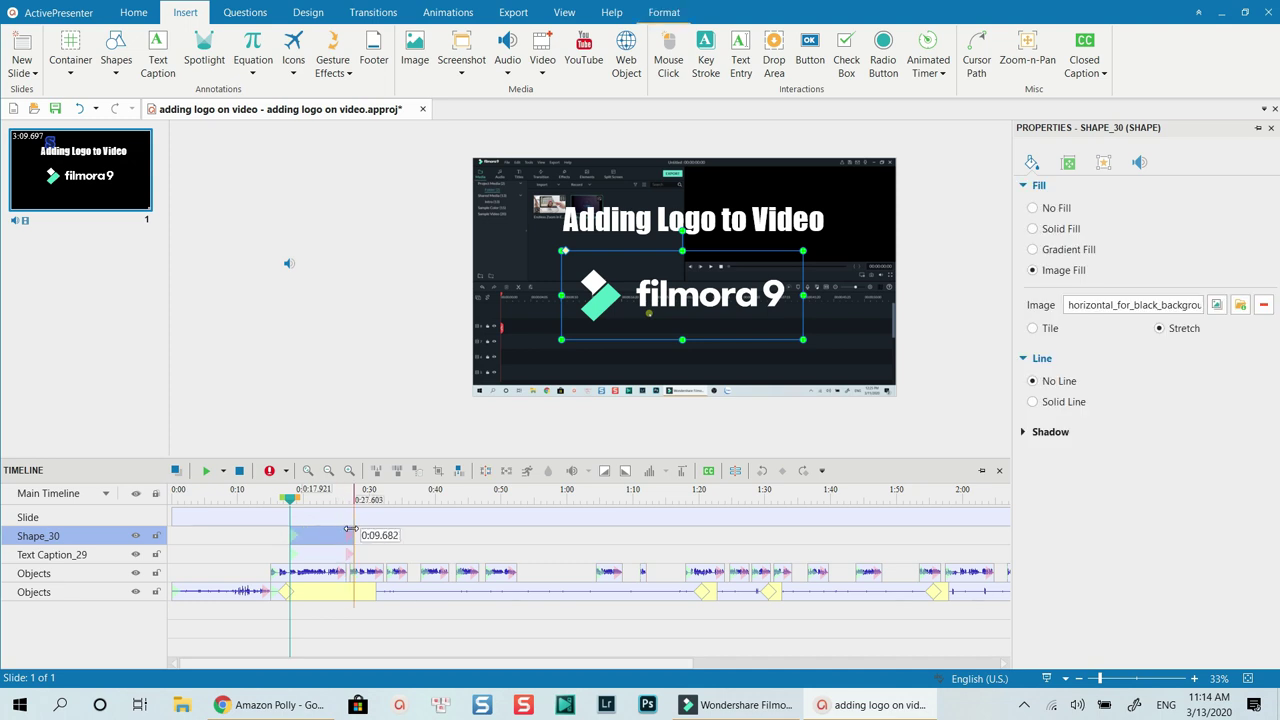
Give the logo shape and the title caption together a Grow & Turn entrance effect and a Shrink & Turn exit effect.
ctrl+click(321, 554)
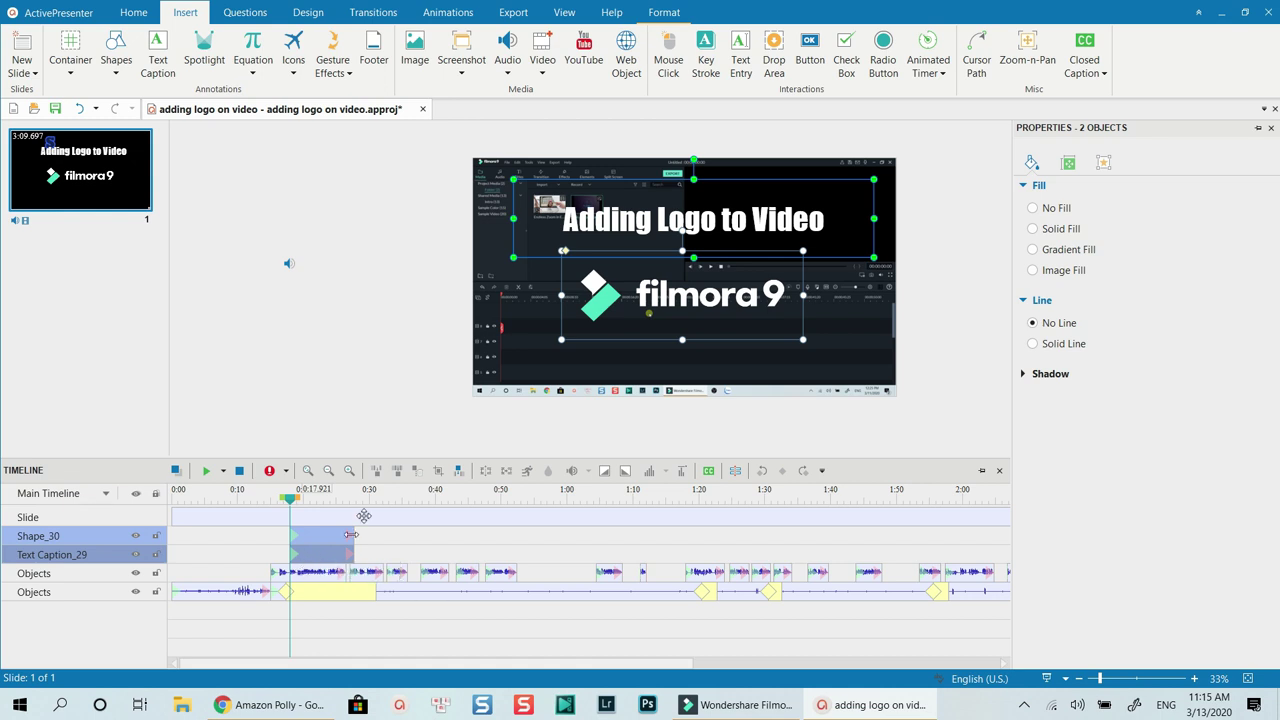
click(440, 12)
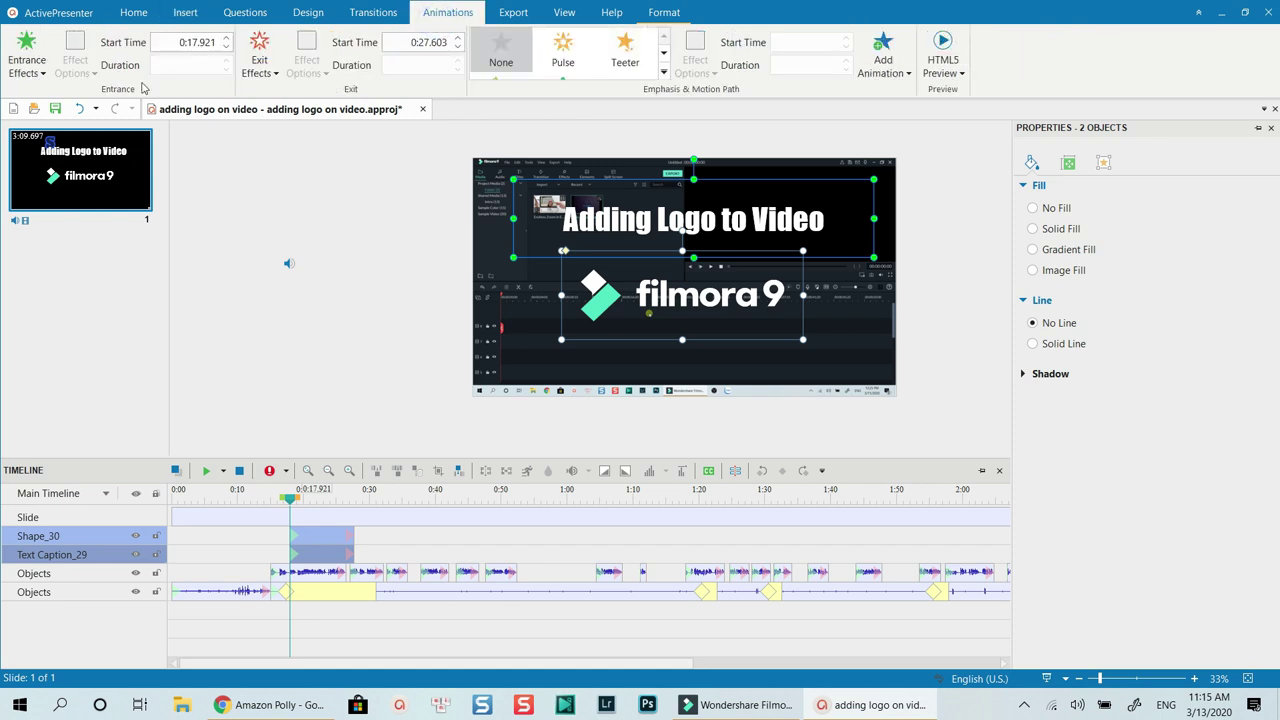
click(33, 74)
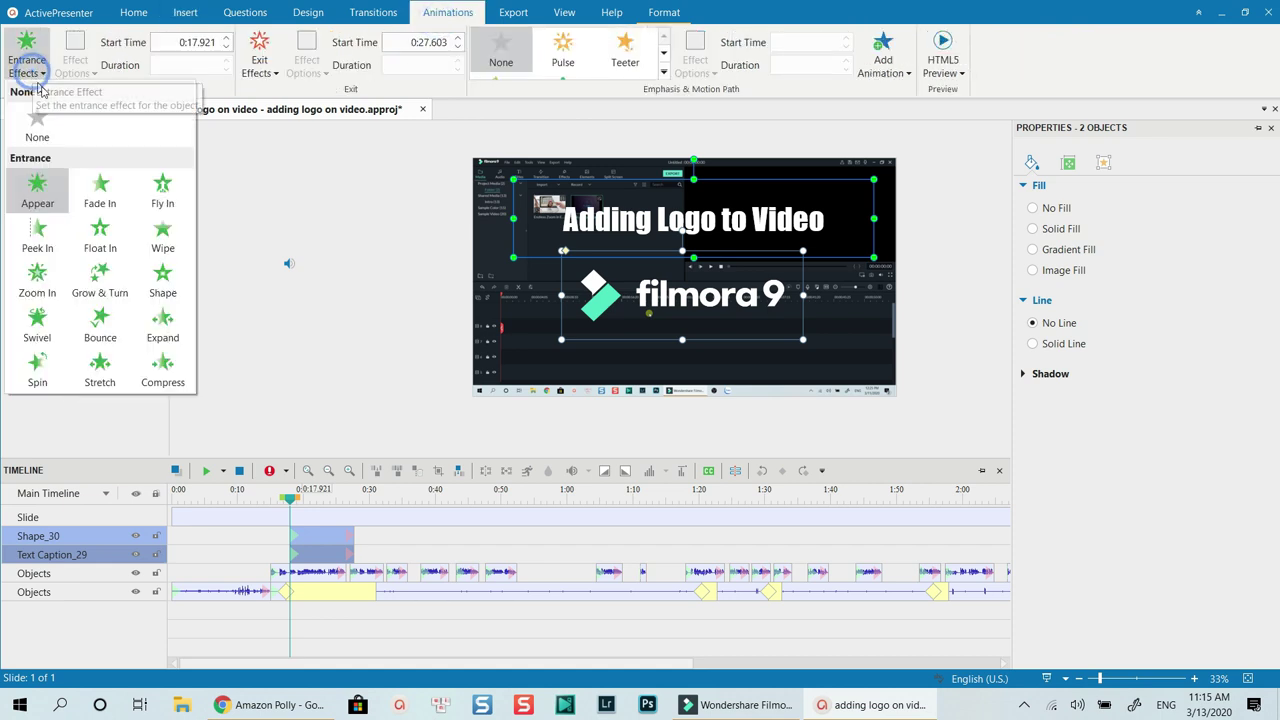
click(100, 293)
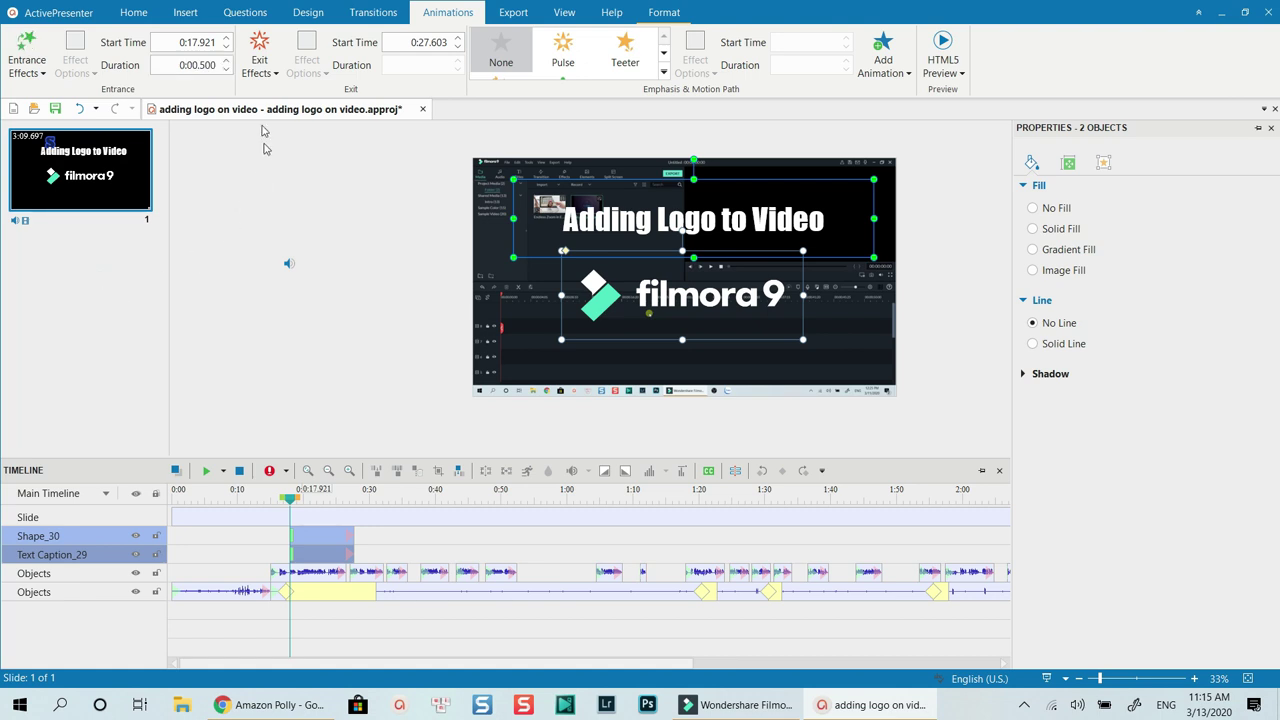
click(261, 64)
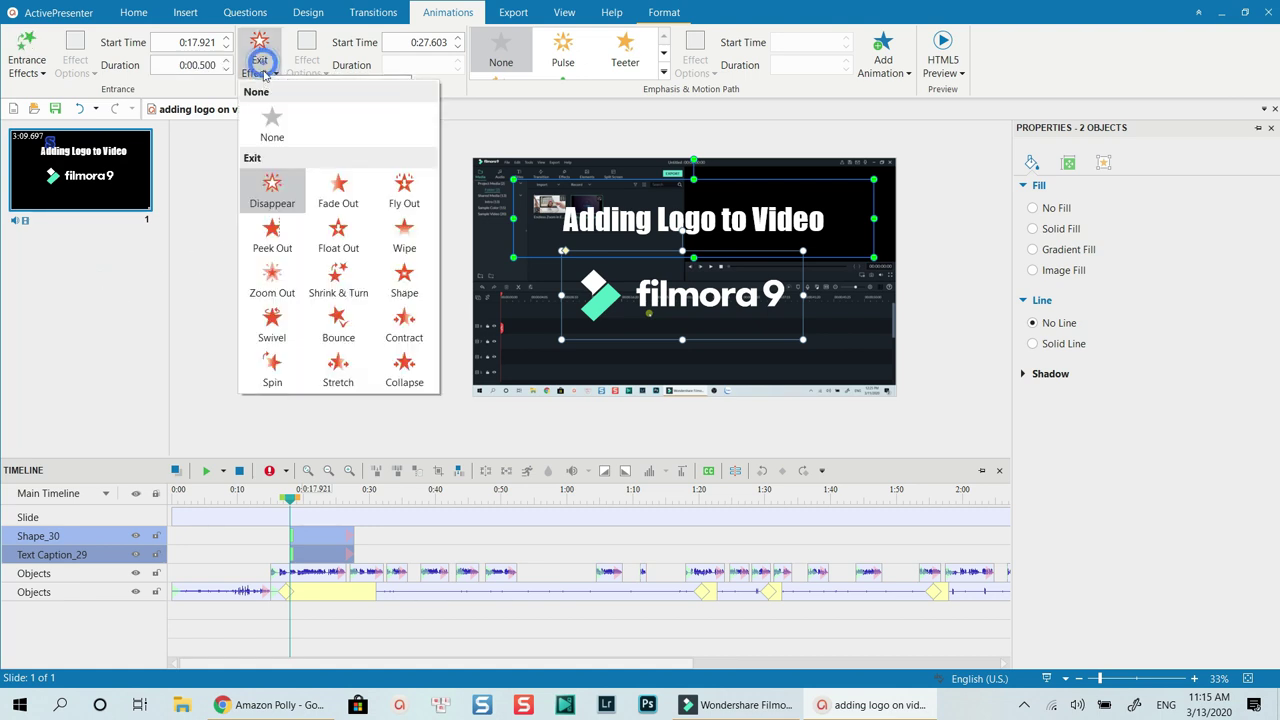
click(335, 293)
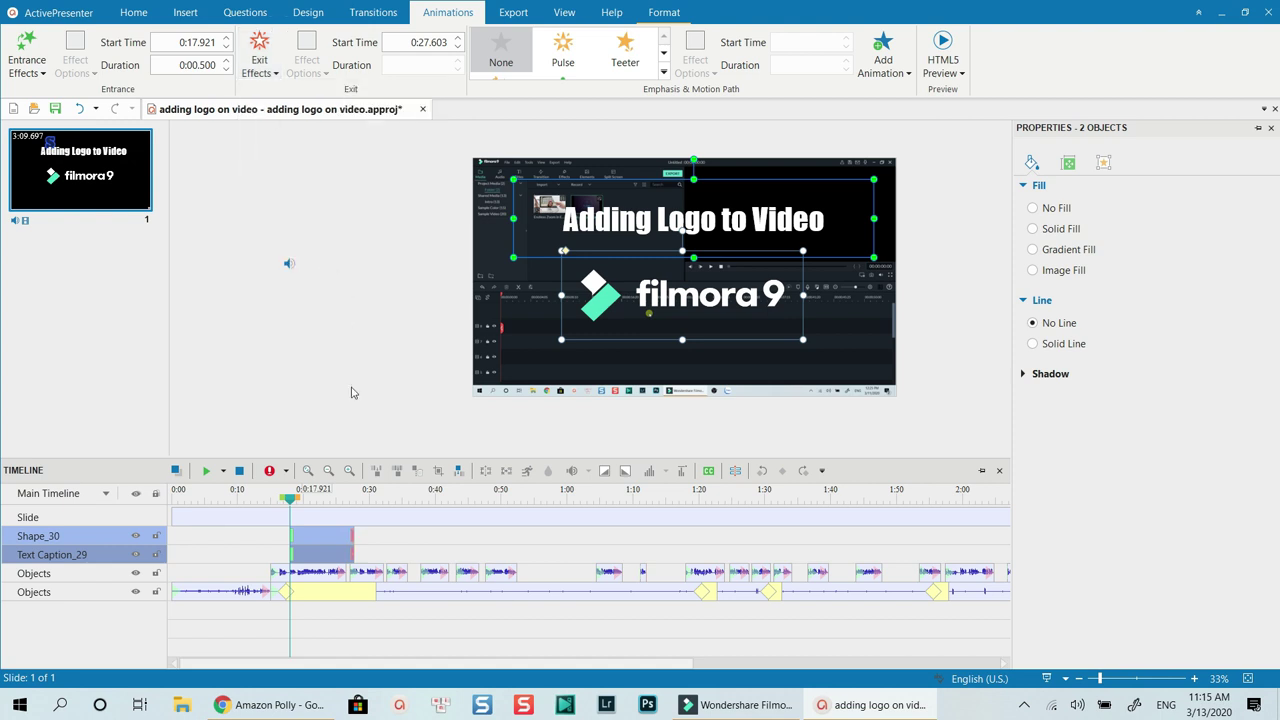
Play the timeline from about 0:15 to preview the entrance animation of the caption and logo.
click(270, 503)
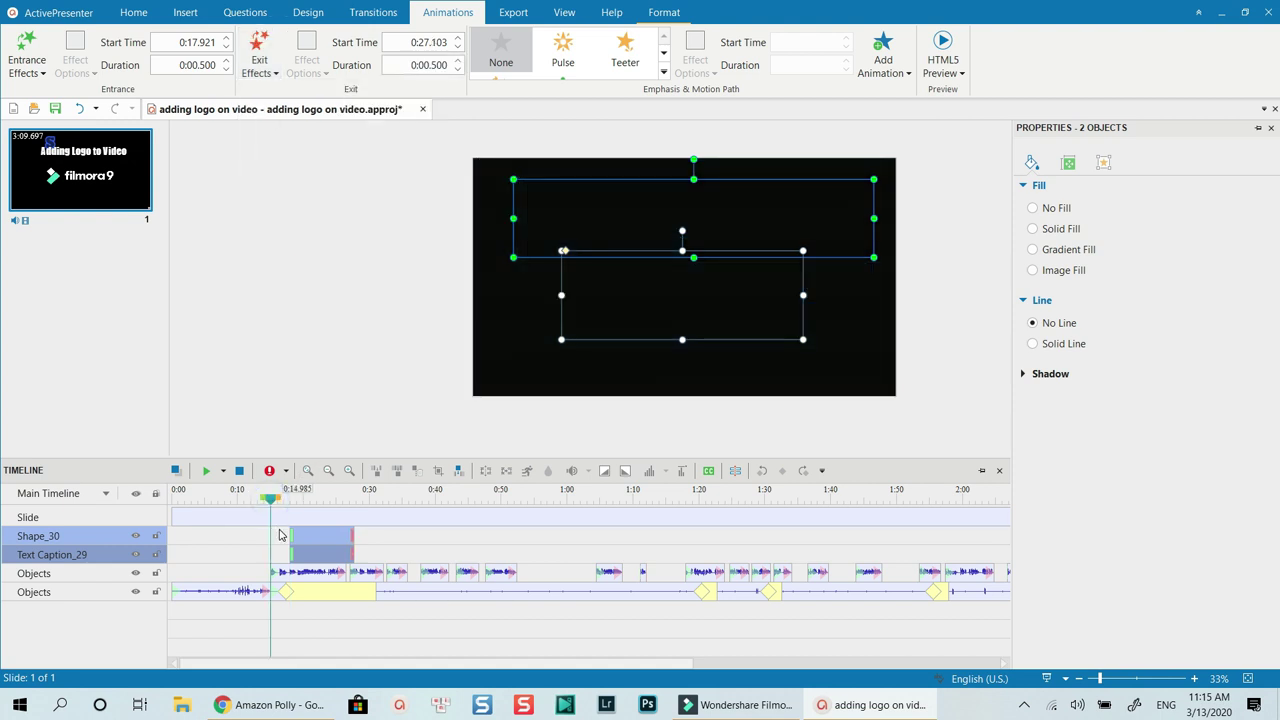
click(287, 541)
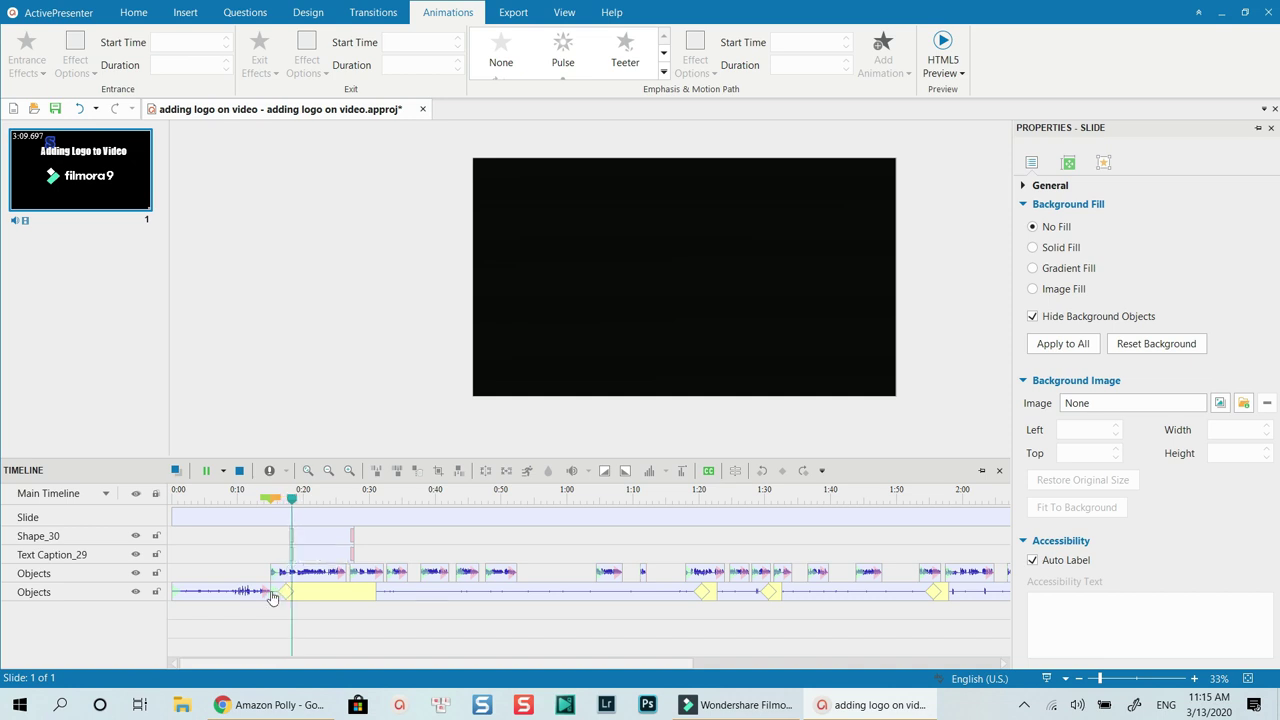
click(320, 550)
ctrl+click(320, 536)
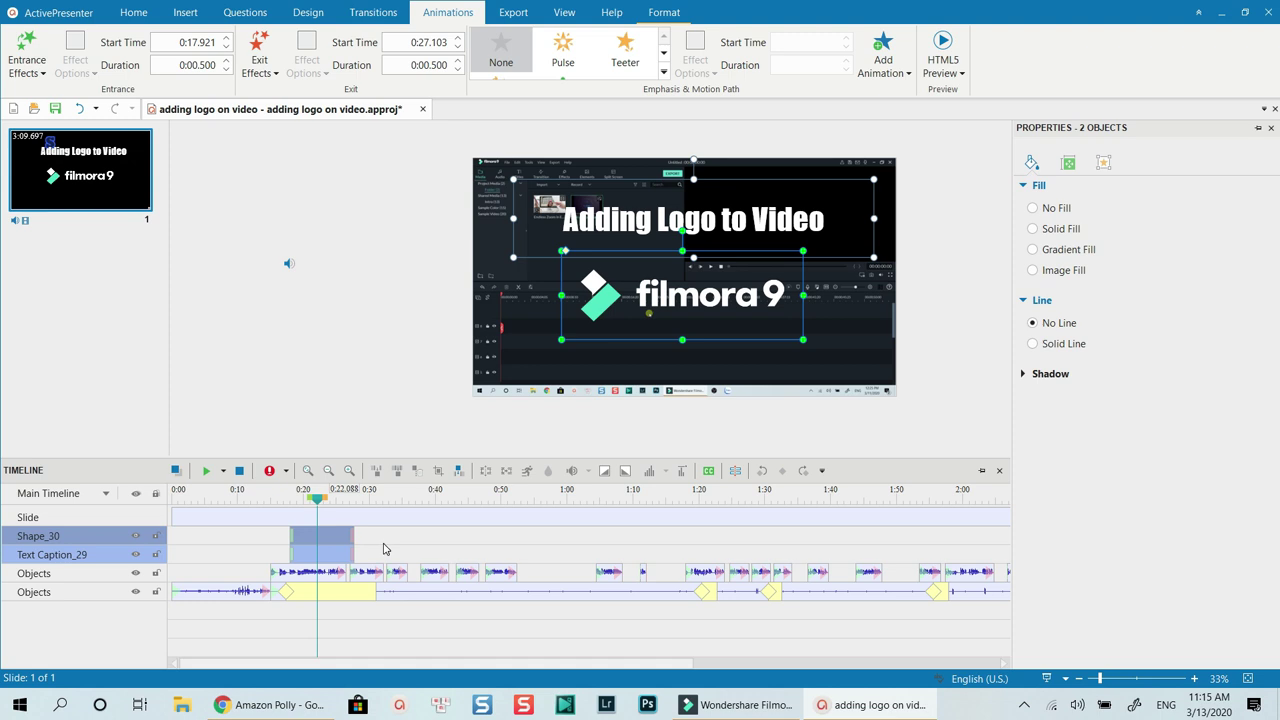
click(370, 542)
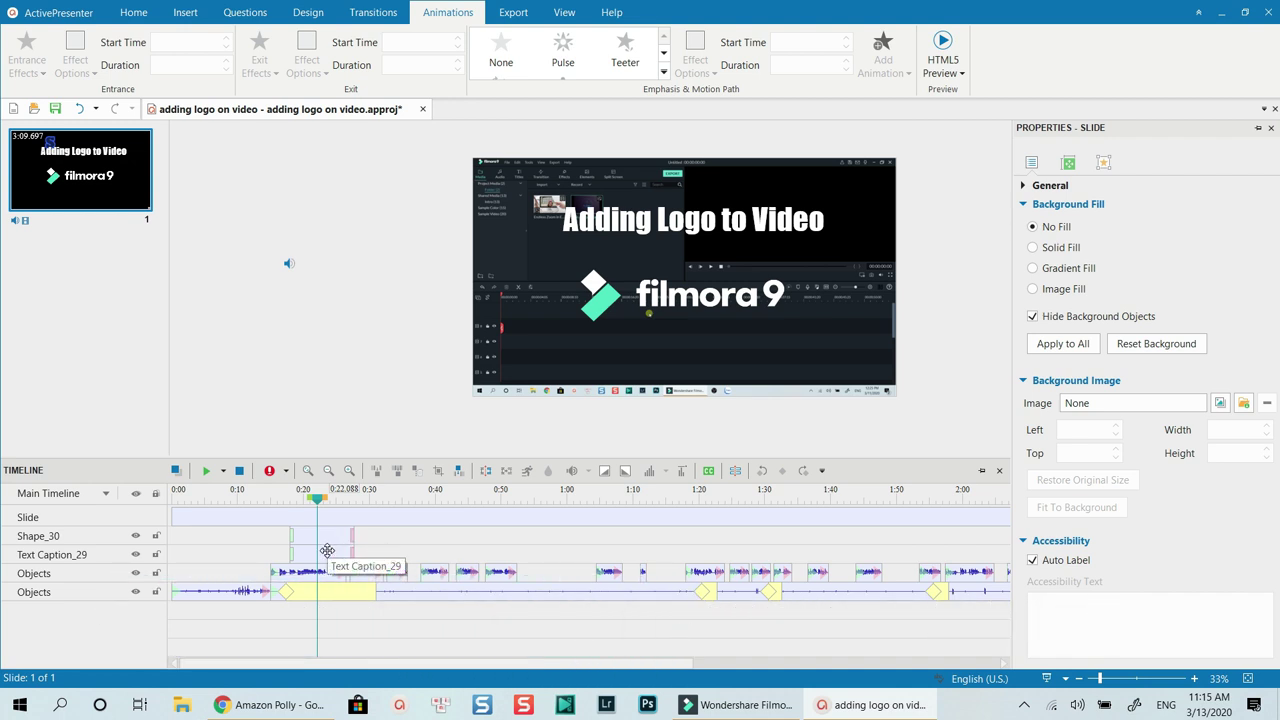
Lengthen the logo shape's entrance effect to 1.310 s and its exit effect to 0.905 s on the timeline.
click(327, 549)
click(327, 539)
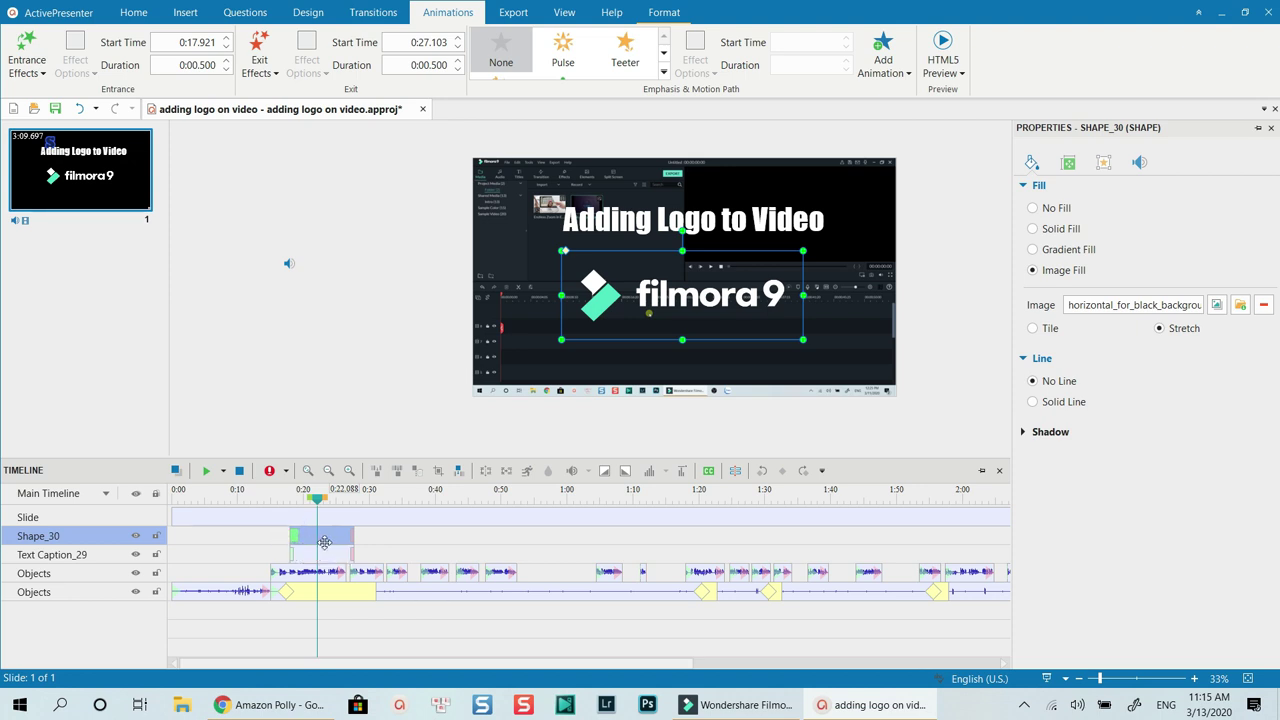
drag(352, 543, 353, 543)
scroll(376, 563, up, 3)
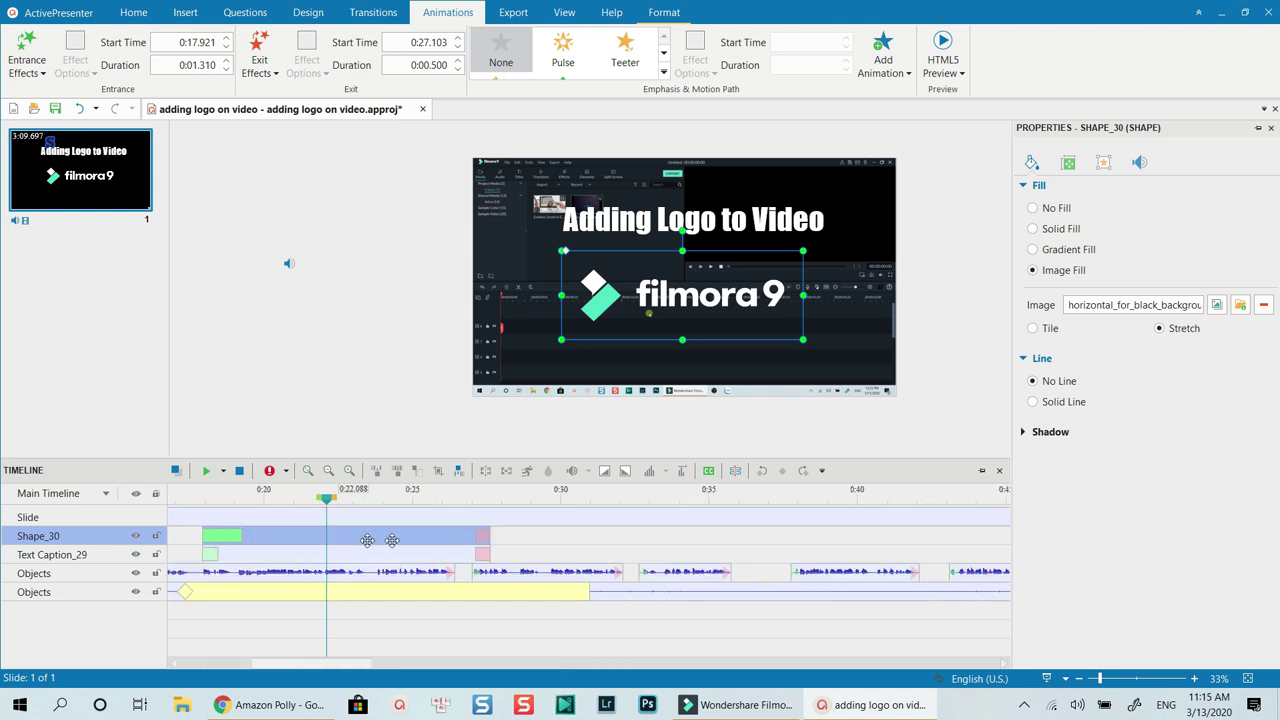
drag(474, 532, 462, 532)
Review the emphasis and motion path effects for the logo shape, and inspect the caption, logo, video and speech objects on the timeline.
click(663, 72)
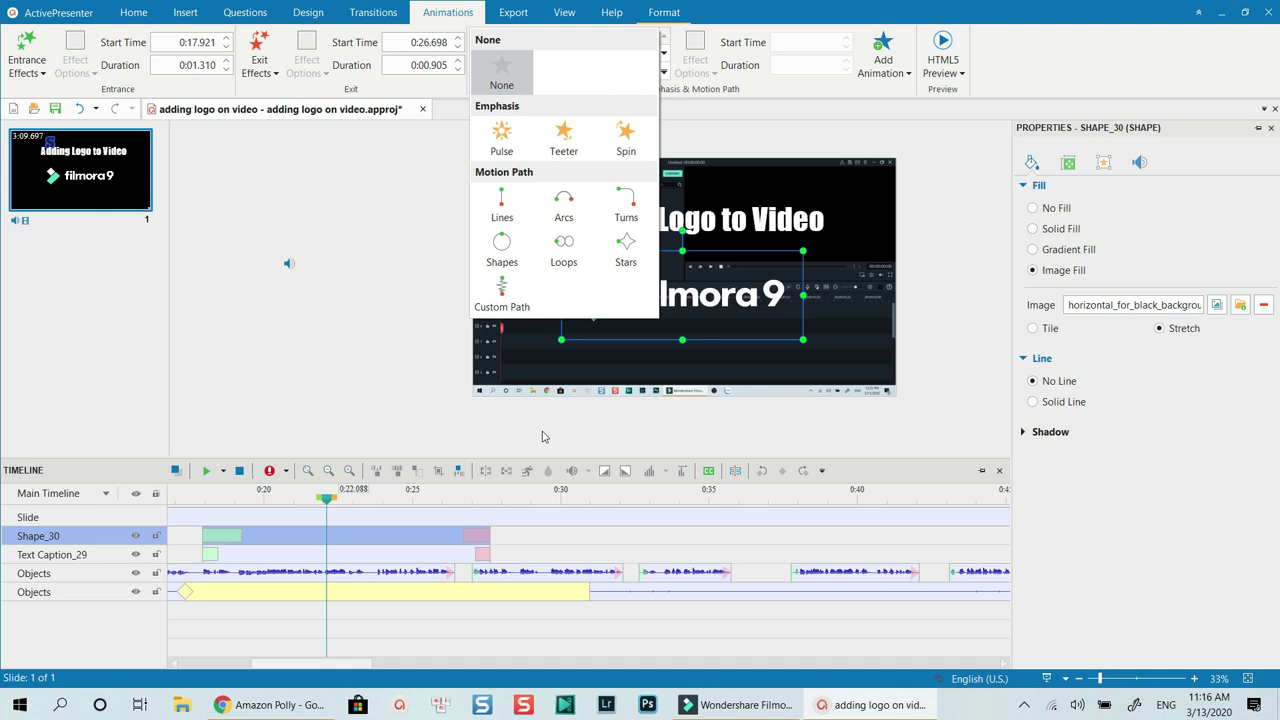
key(Escape)
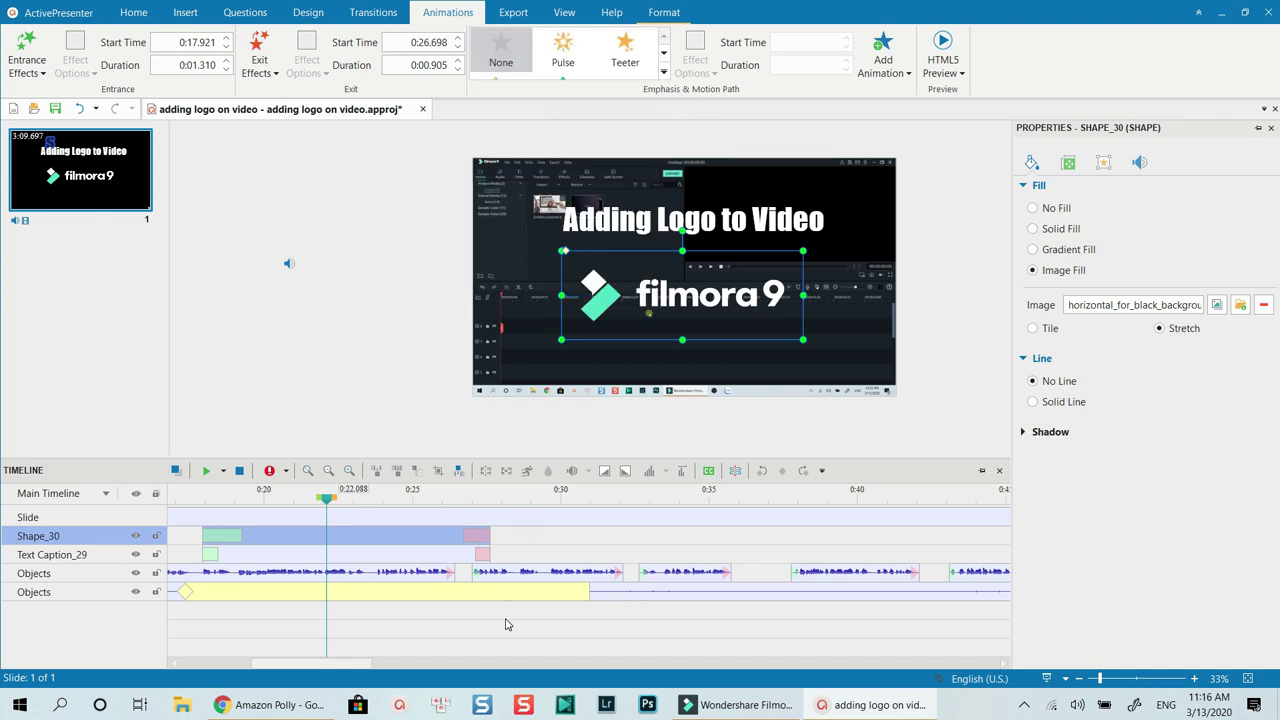
scroll(429, 557, down, 3)
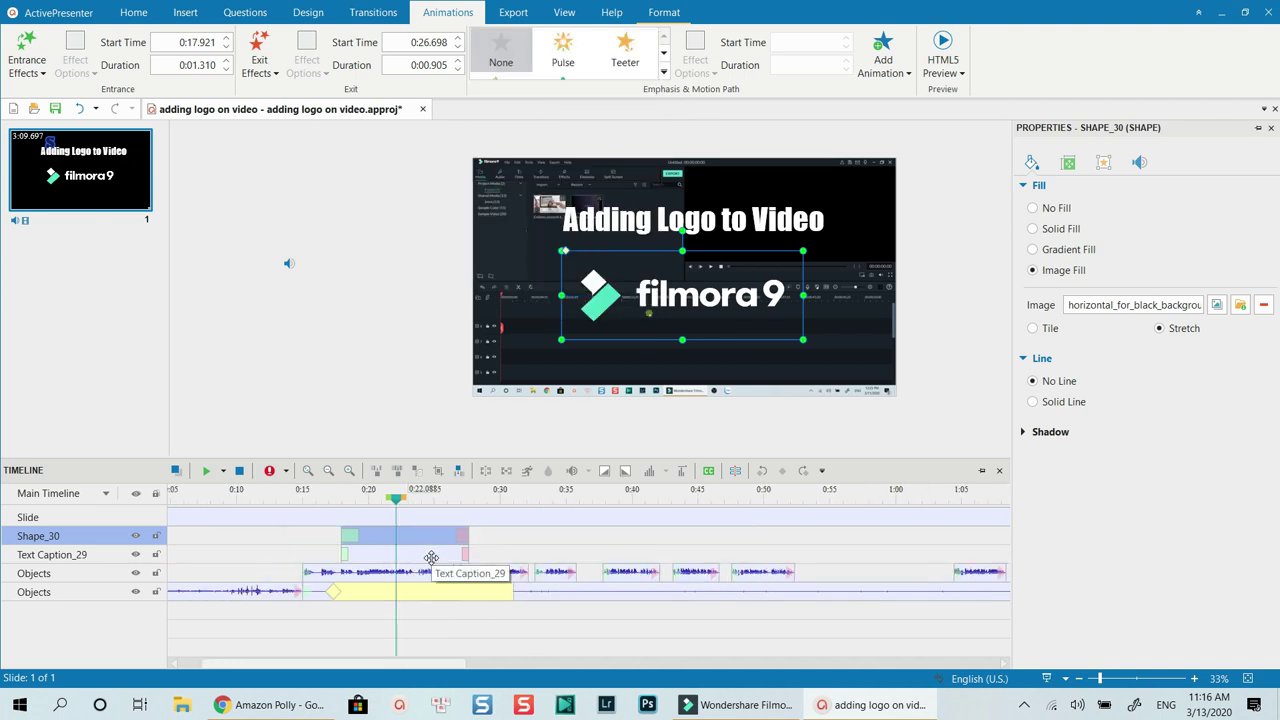
click(428, 555)
click(423, 537)
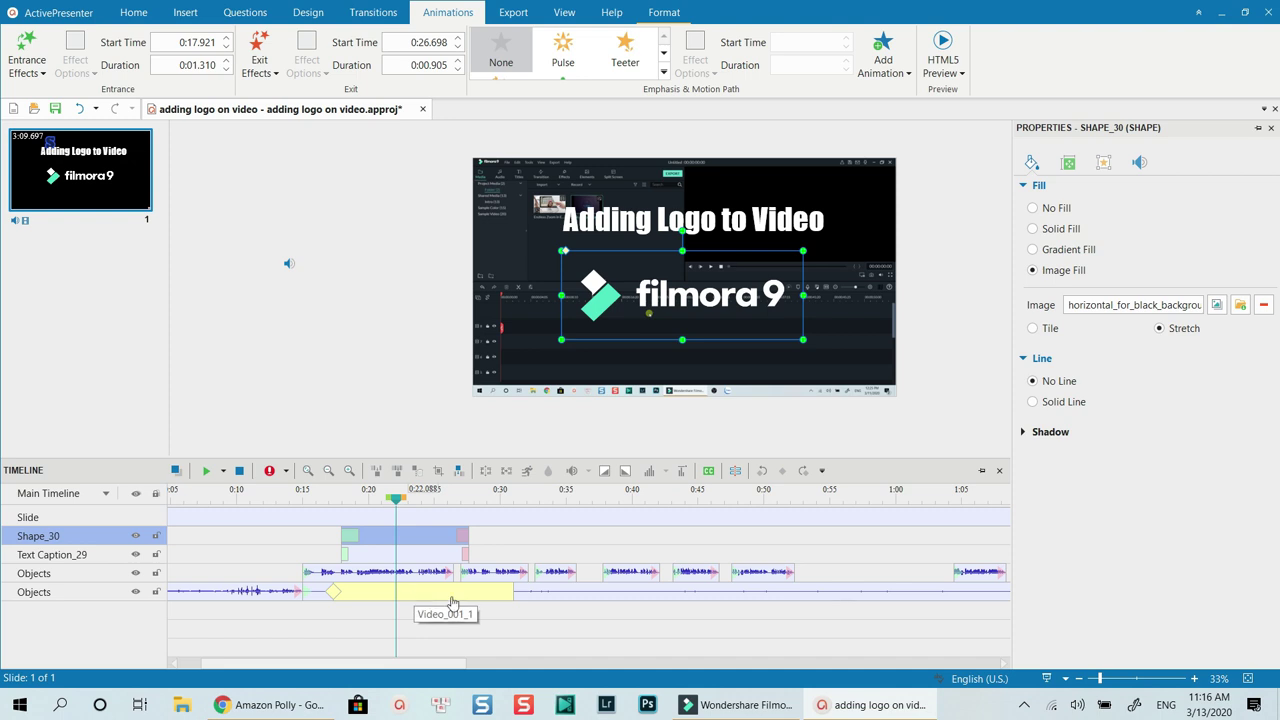
click(540, 597)
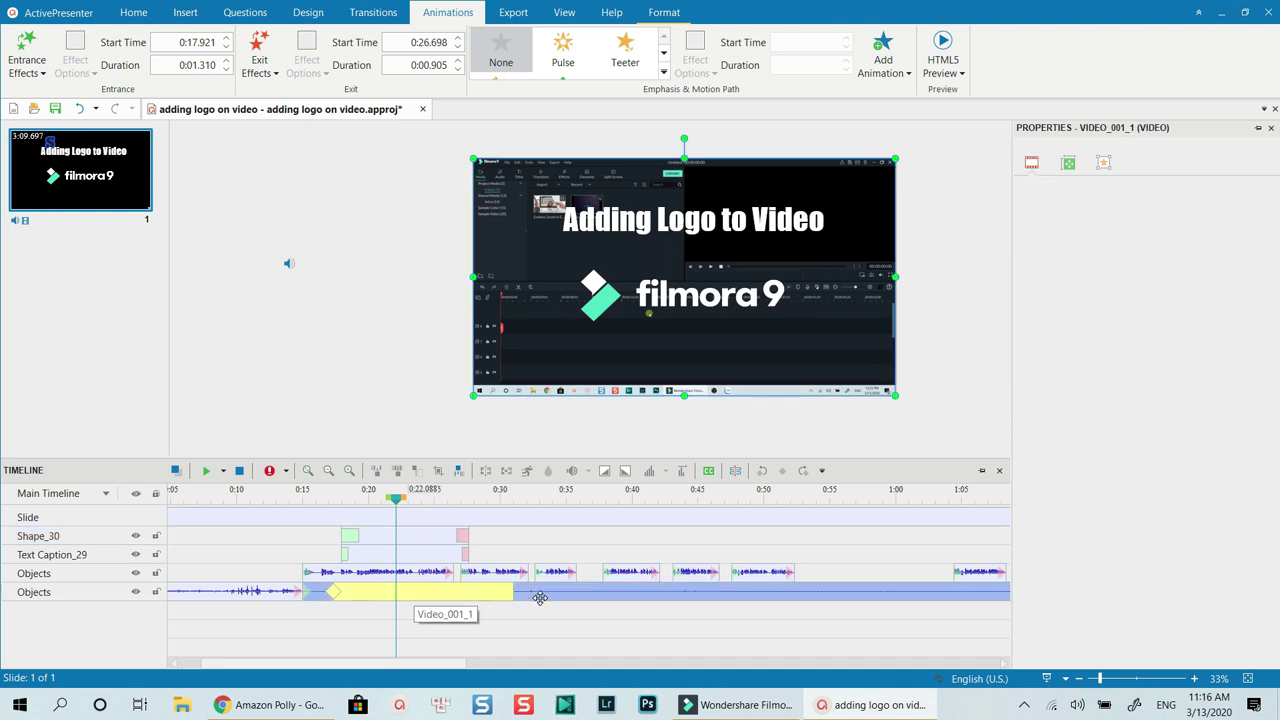
click(388, 572)
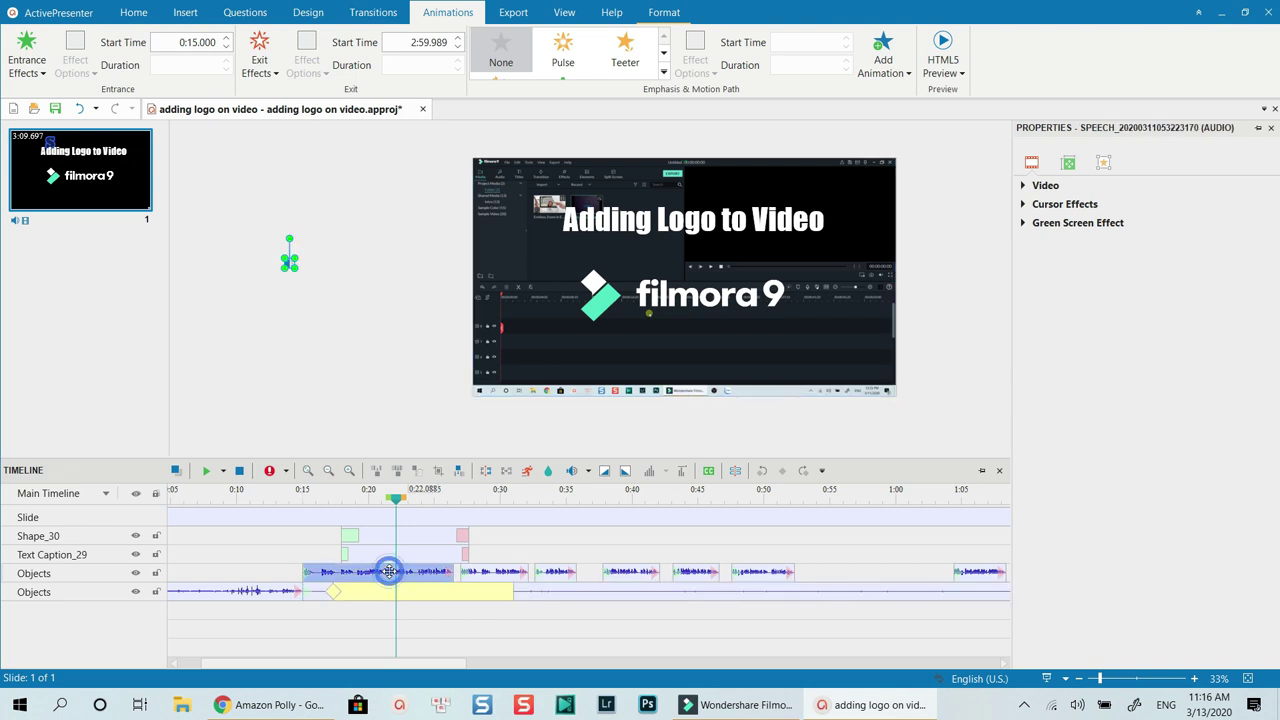
Insert 10 seconds of time into the screen recording video alone at 0:34.830.
click(430, 601)
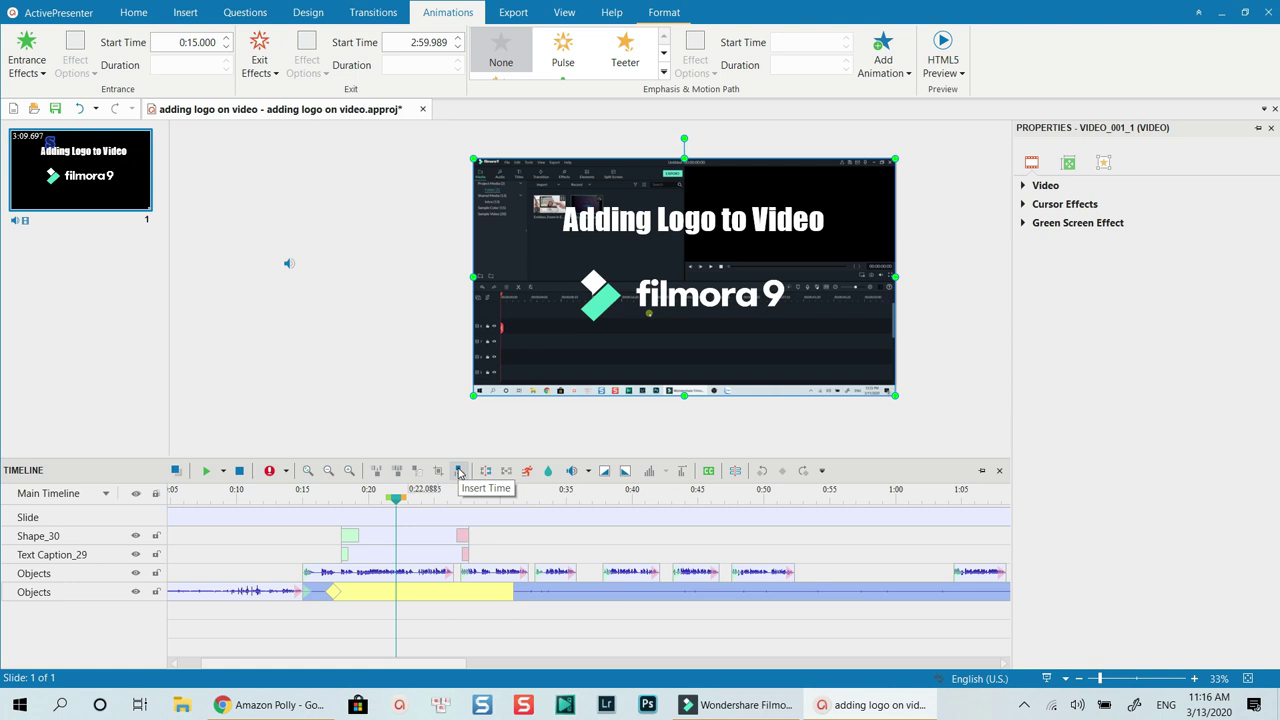
click(564, 497)
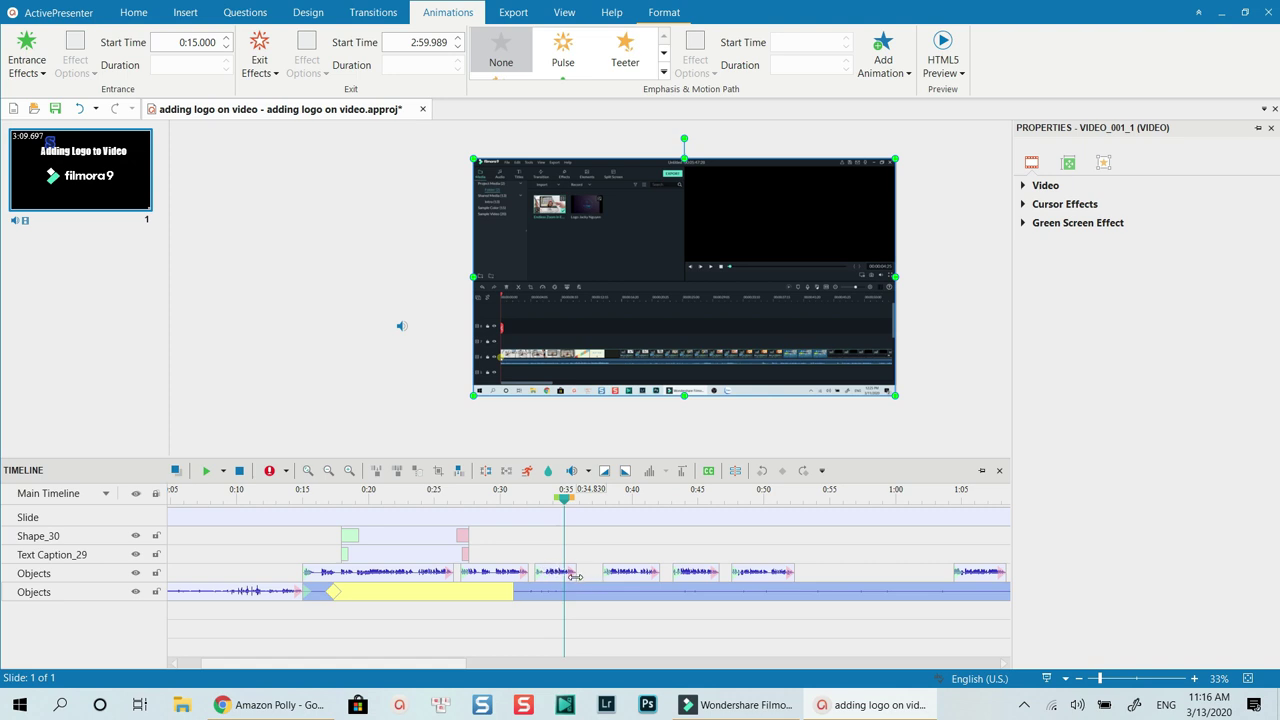
click(460, 471)
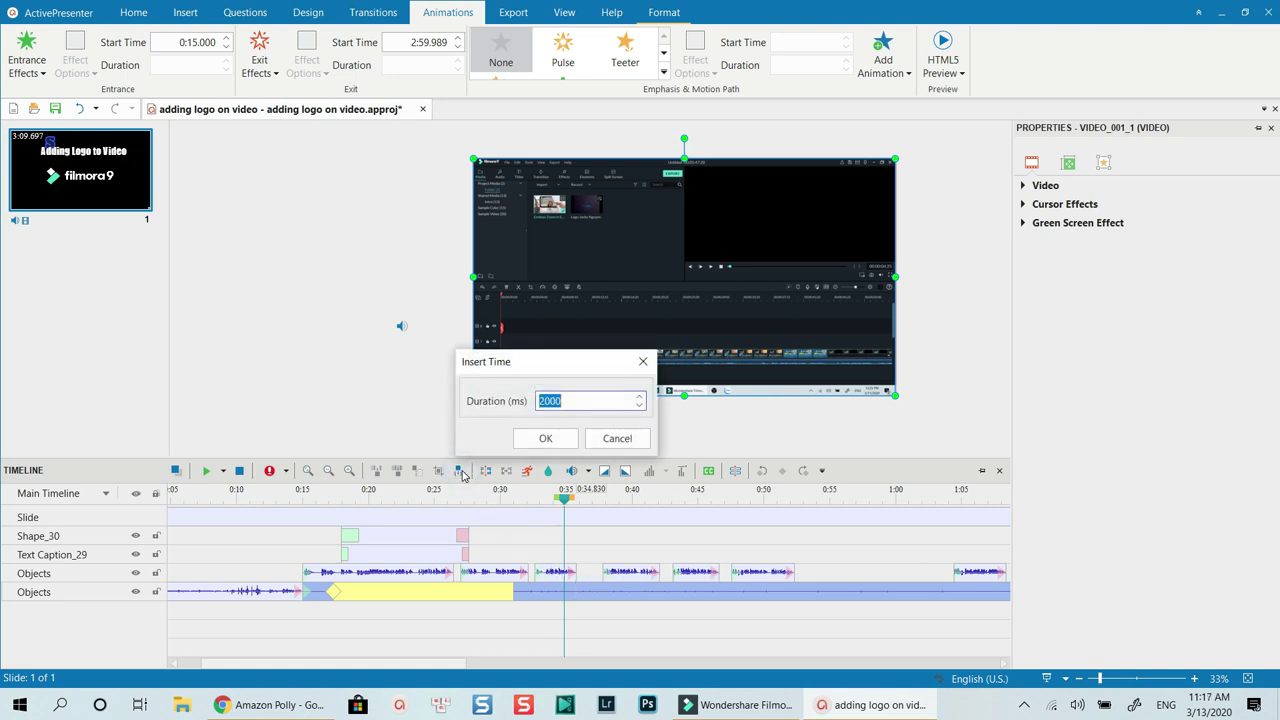
click(546, 400)
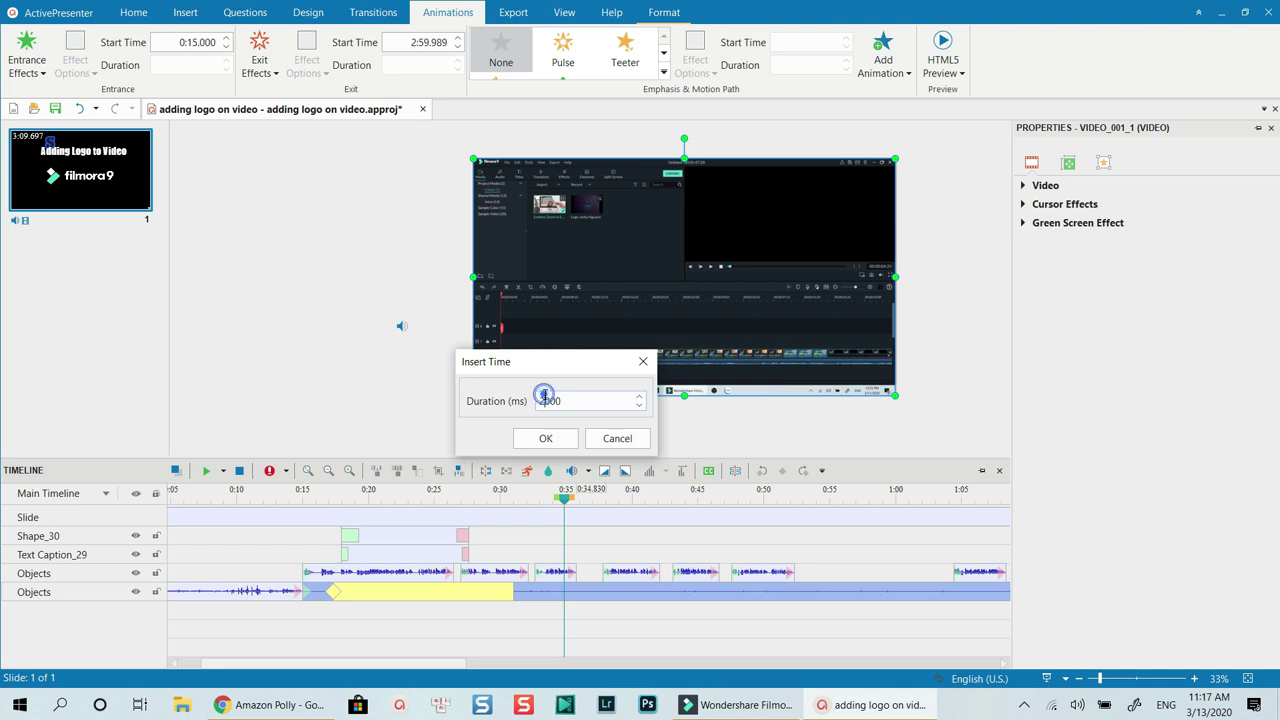
drag(546, 400, 534, 402)
click(546, 438)
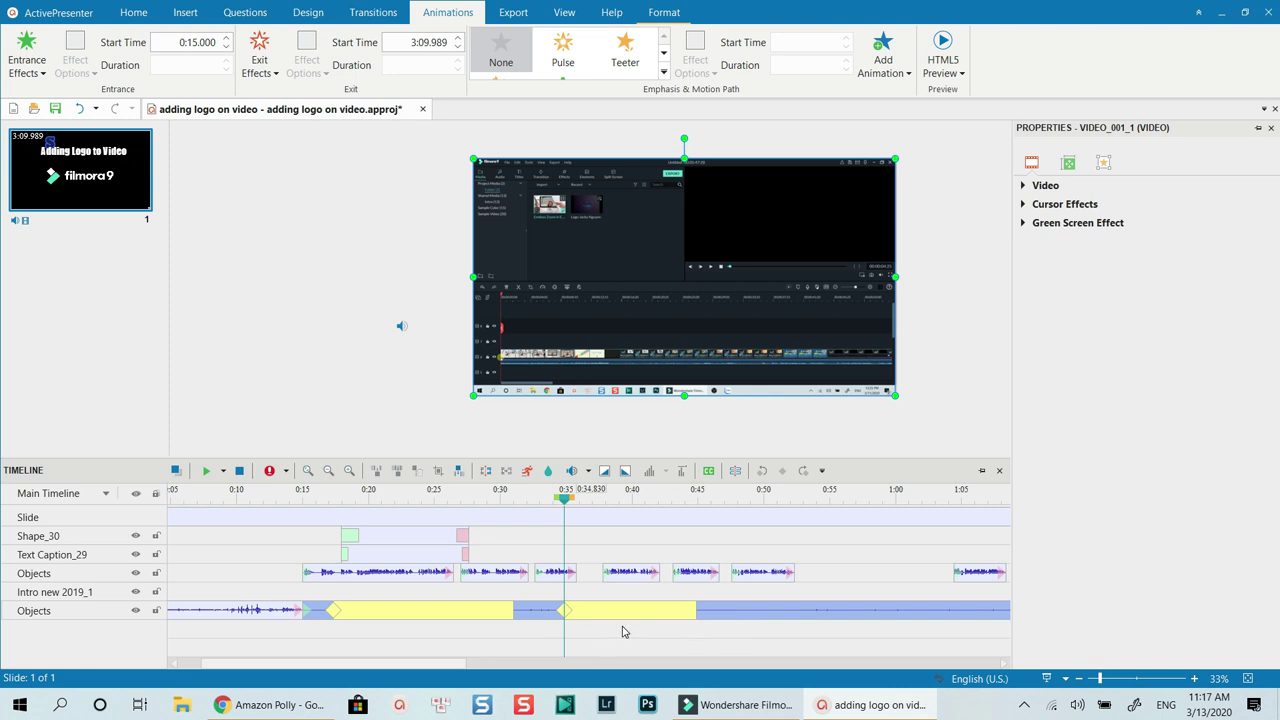
Insert 2000 ms of time at 0:23.490 into the logo shape, text caption and screen recording video together.
click(426, 553)
ctrl+click(420, 537)
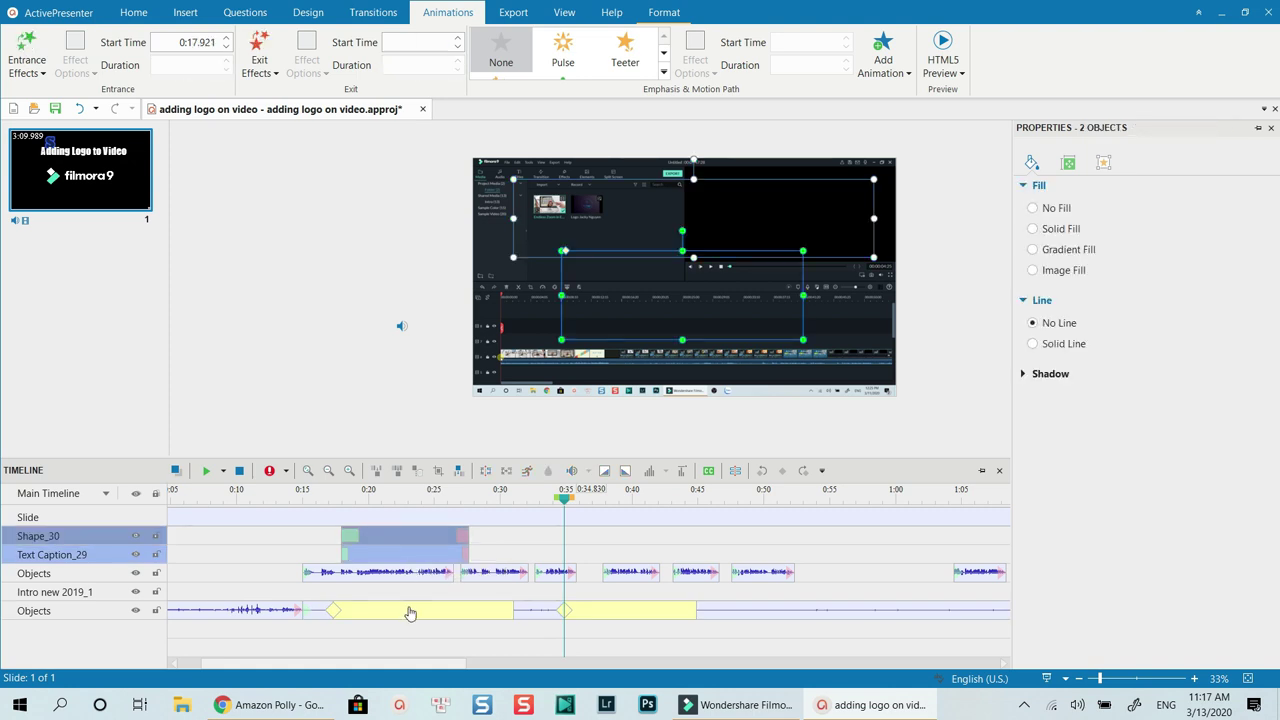
ctrl+click(408, 614)
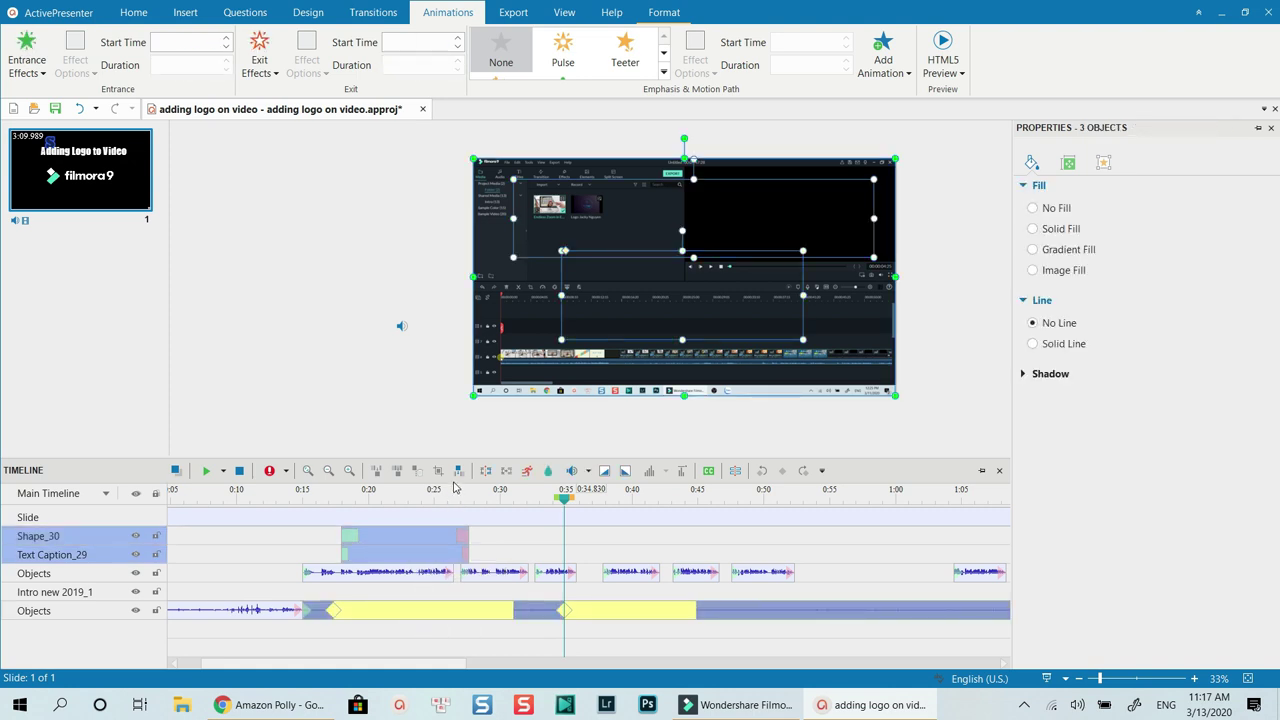
click(416, 501)
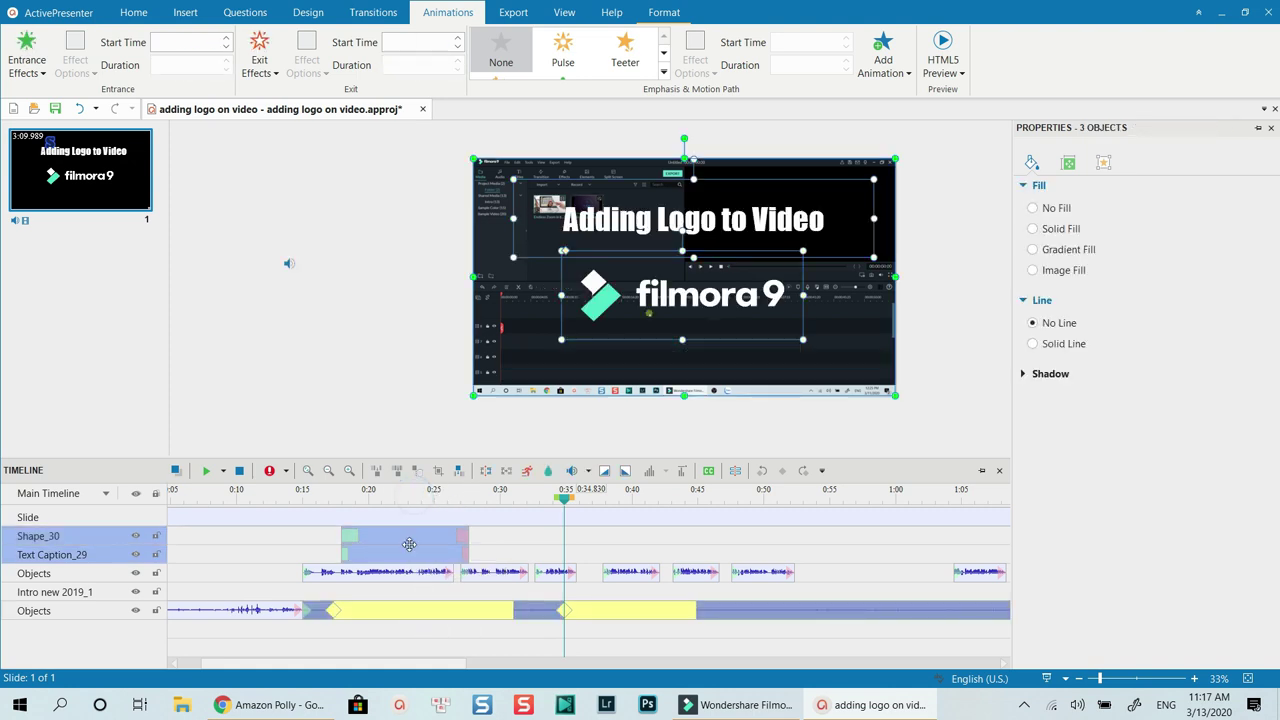
click(459, 472)
text(2000)
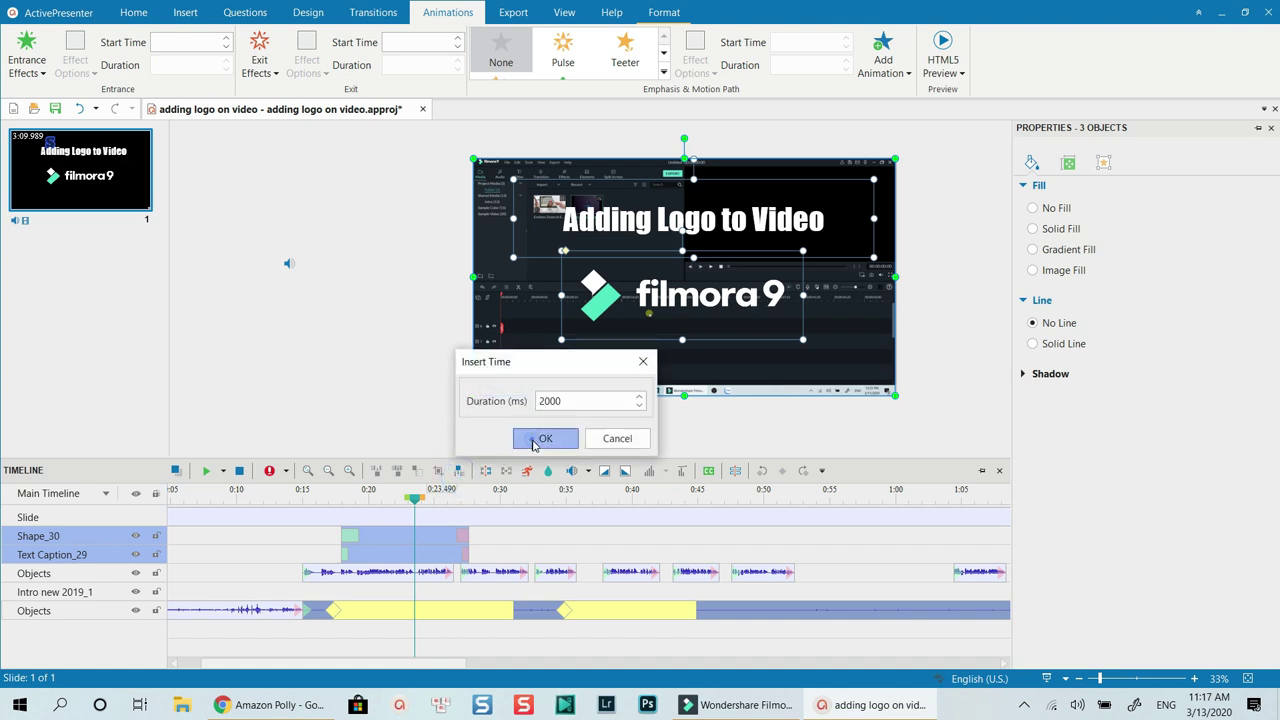
click(535, 438)
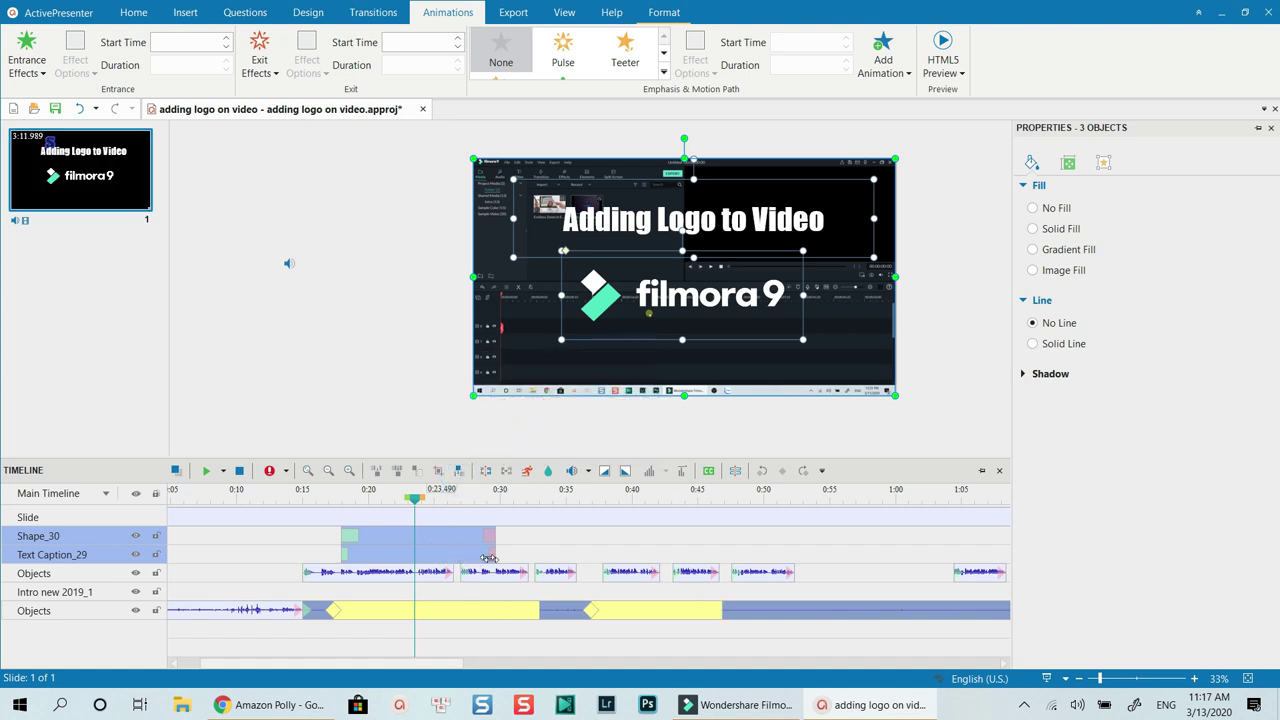
click(626, 638)
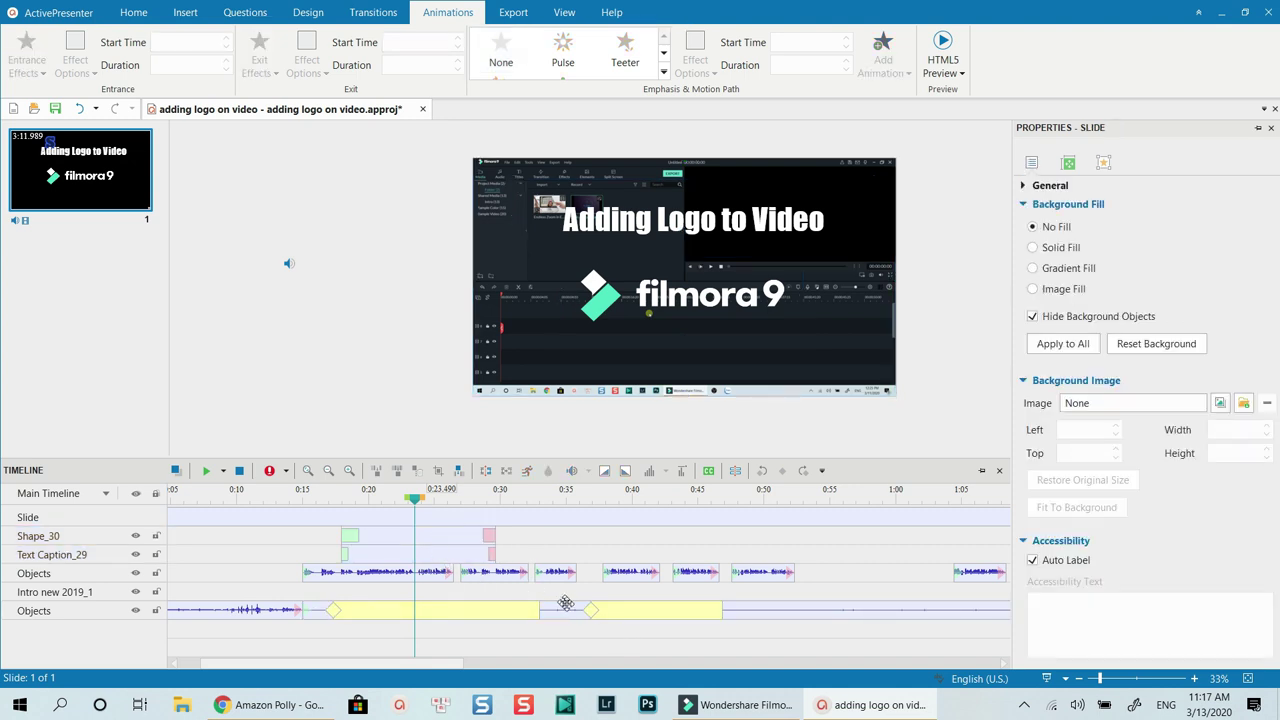
Undo the last two time insertions and the logo shape's last exit effect change.
key(ctrl+z)
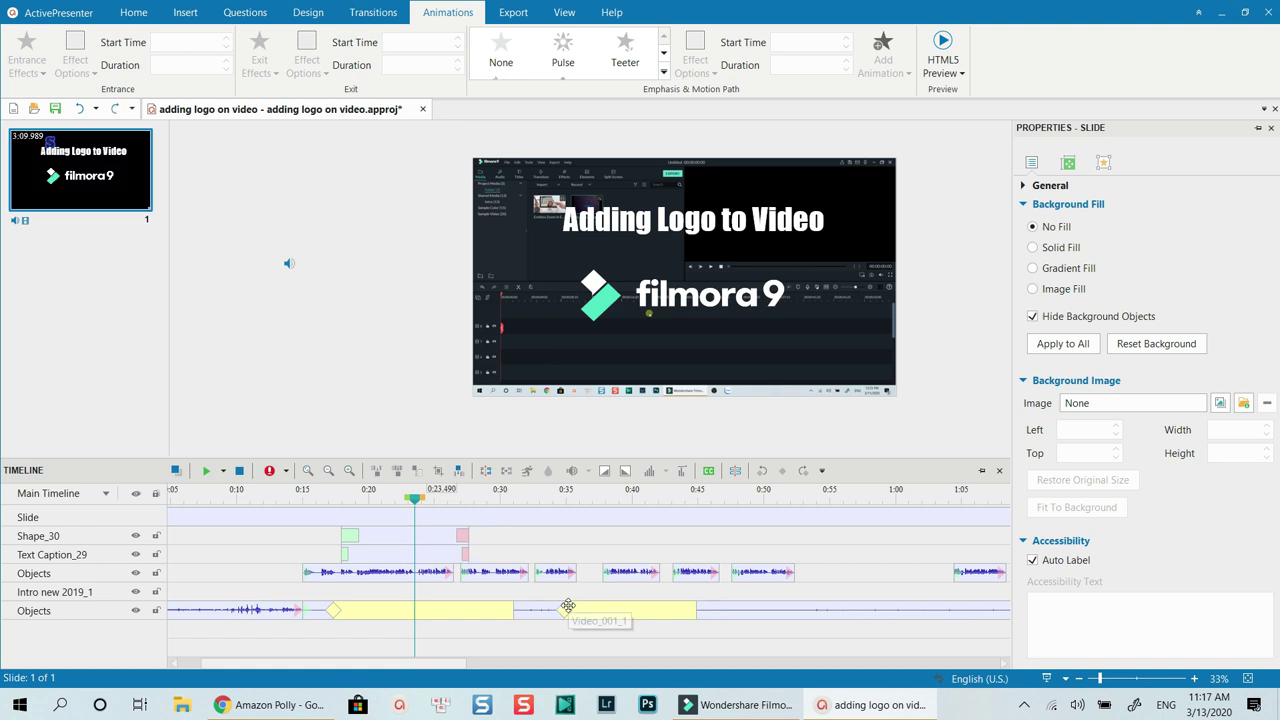
key(ctrl+z)
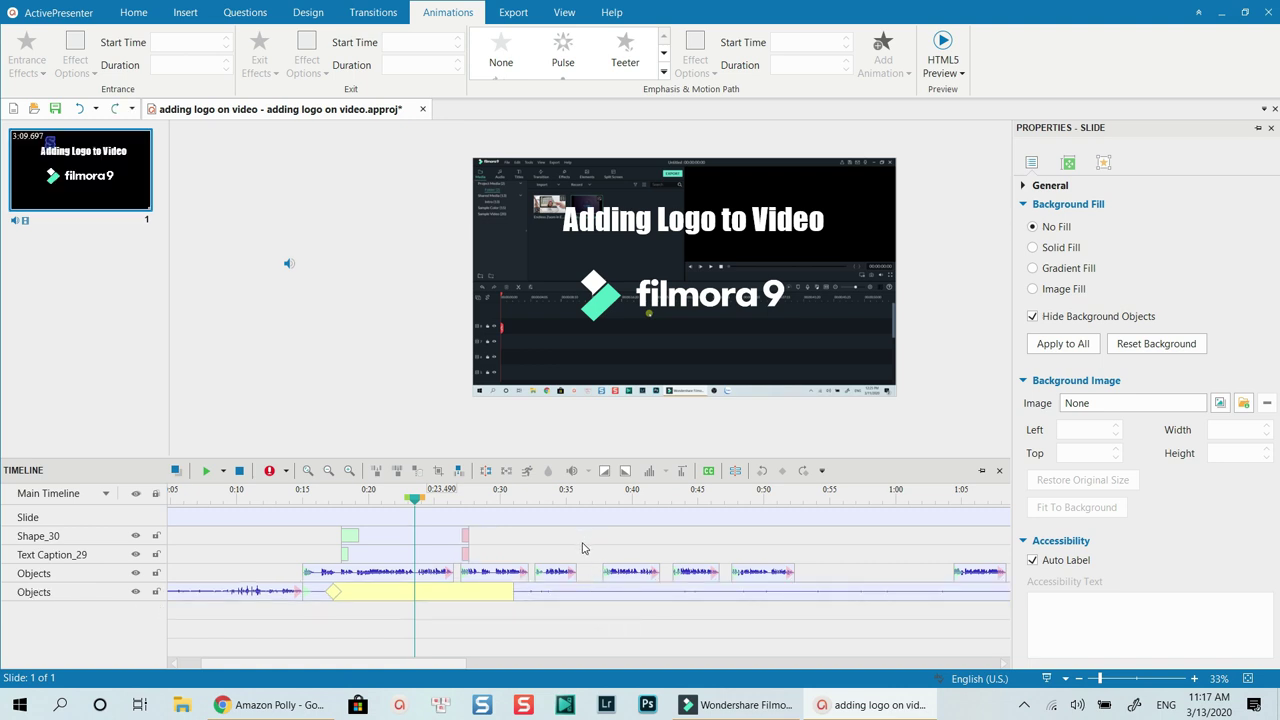
Insert about 2 seconds of time into the screen recording video alone at 0:37.209.
click(596, 508)
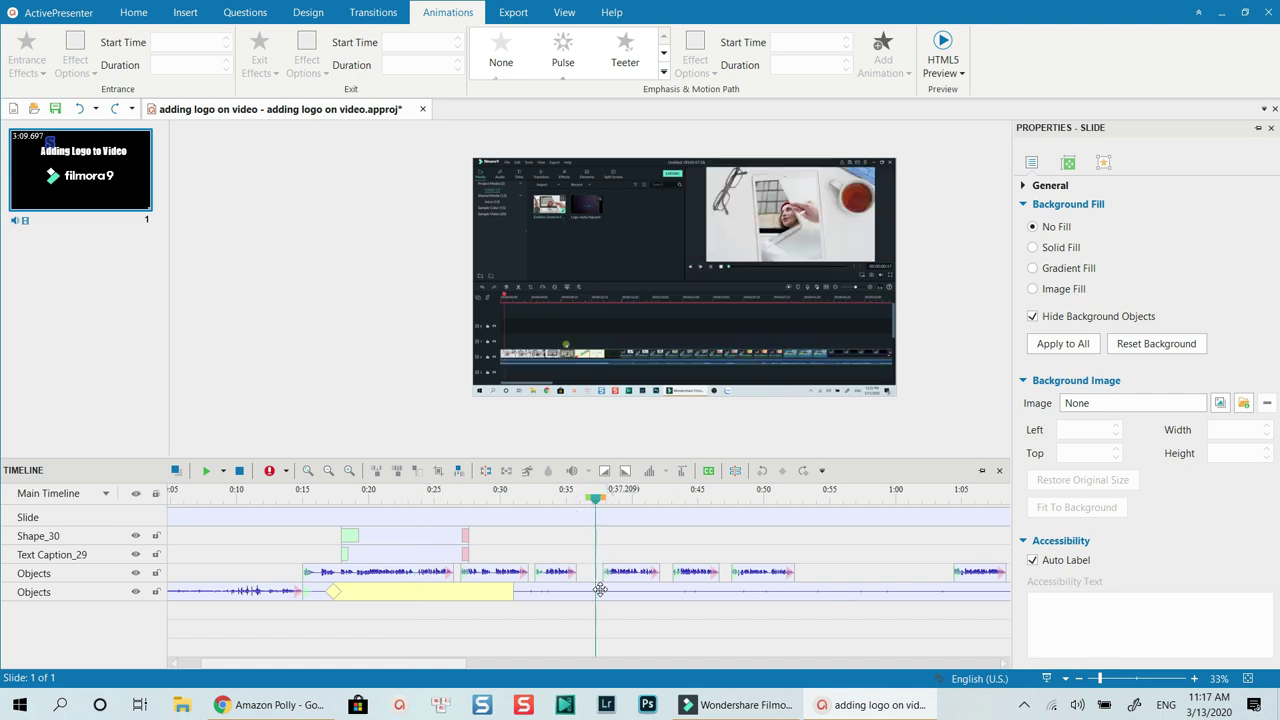
click(598, 591)
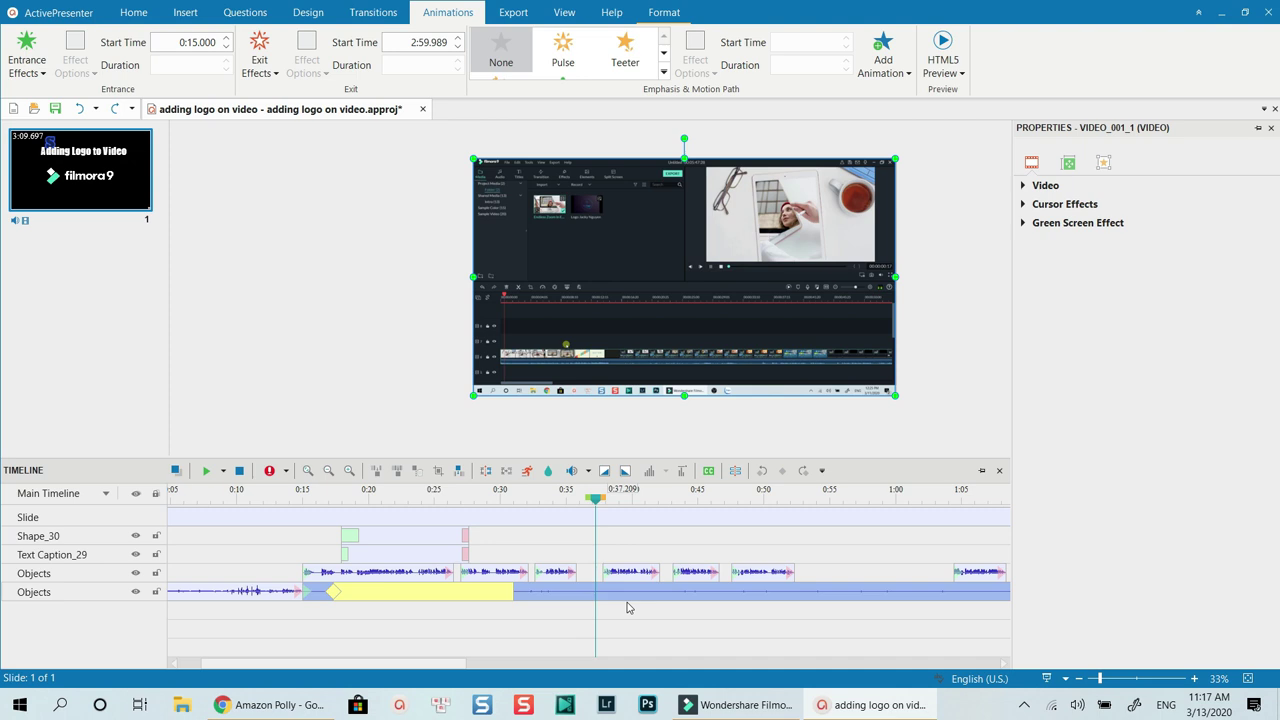
click(460, 471)
click(545, 439)
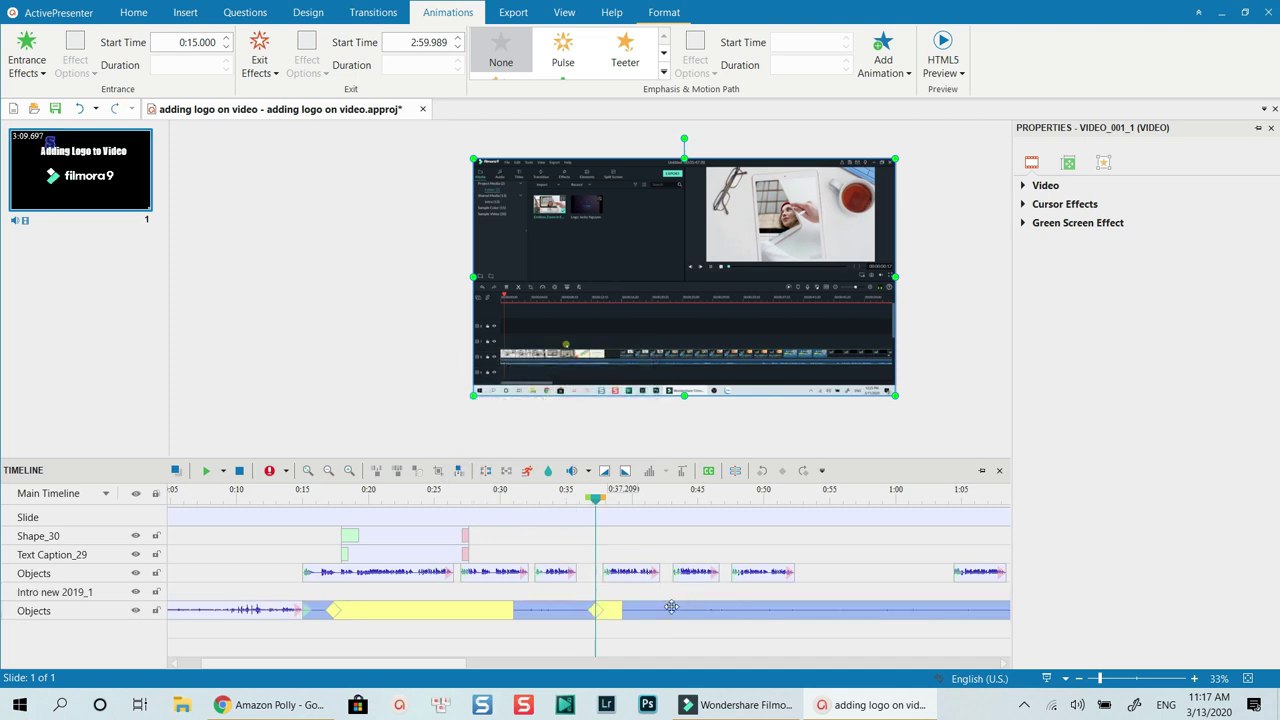
Adjust the inserted time segment after 0:35 on the video track, and shrink it until it is removed.
mouse_move(621, 610)
mouse_down()
mouse_move(713, 611)
mouse_move(601, 623)
mouse_move(610, 618)
mouse_up()
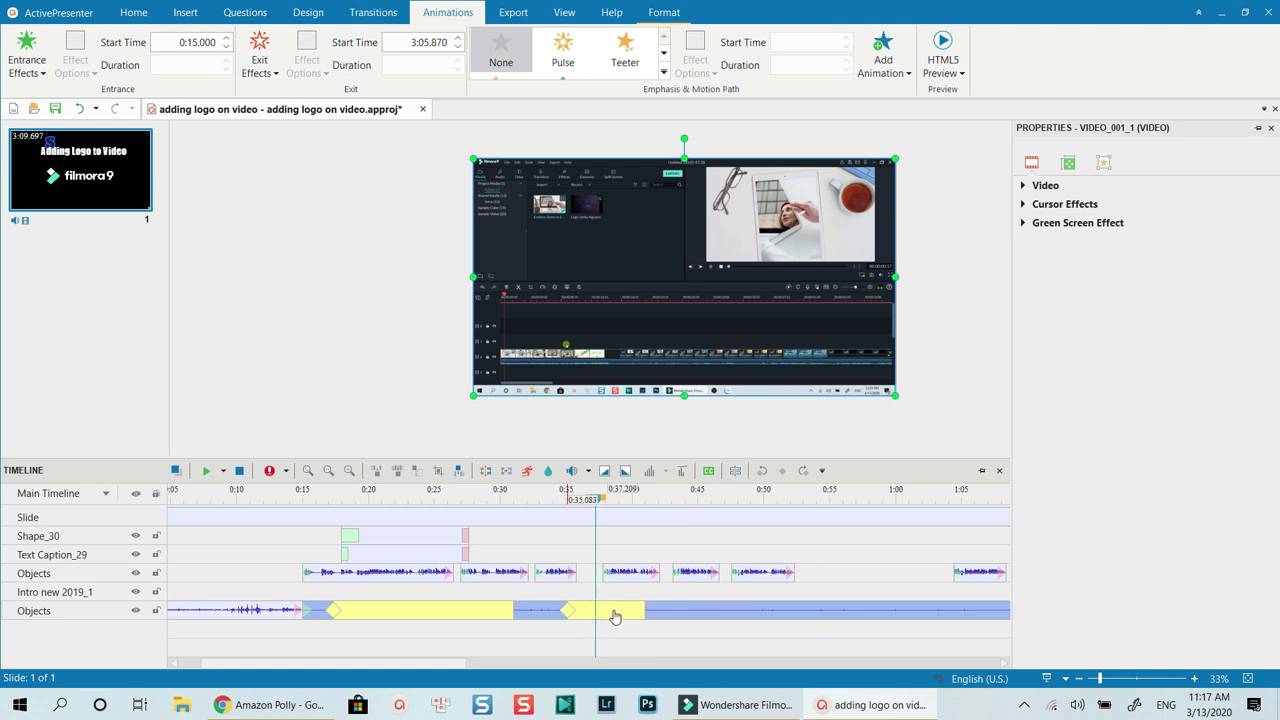
drag(643, 608, 549, 609)
drag(589, 632, 578, 627)
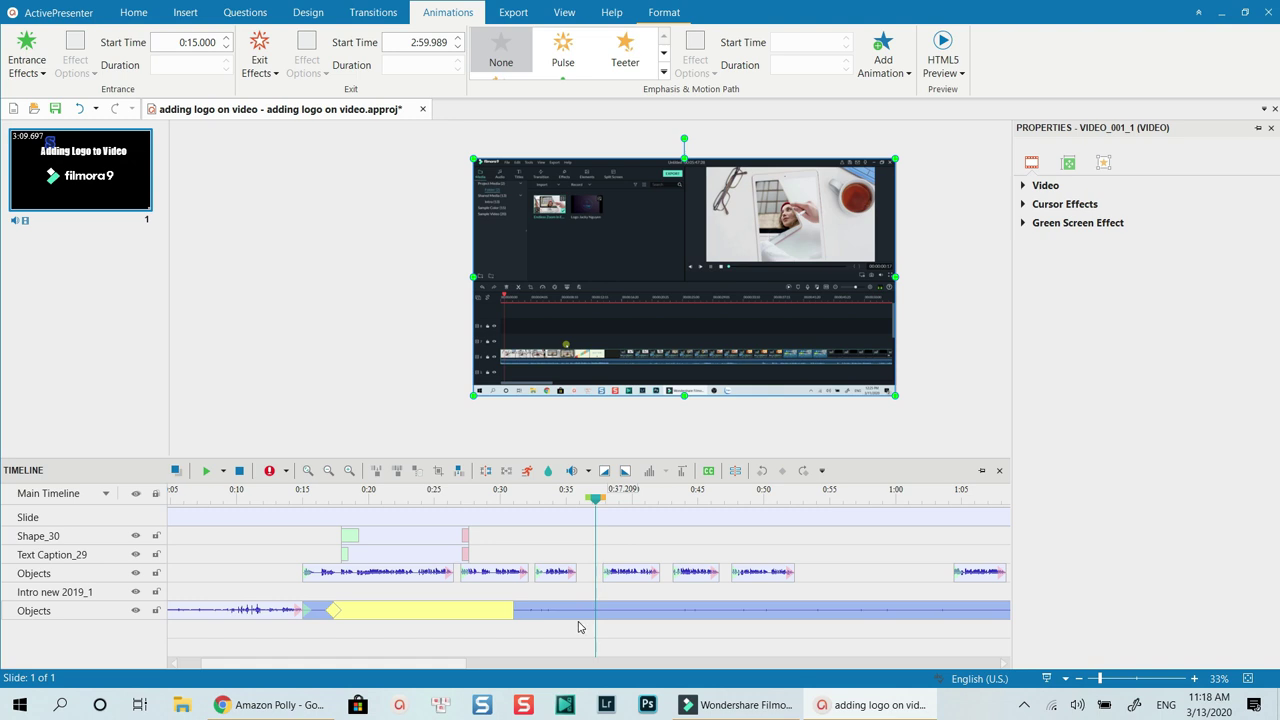
scroll(576, 610, down, 2)
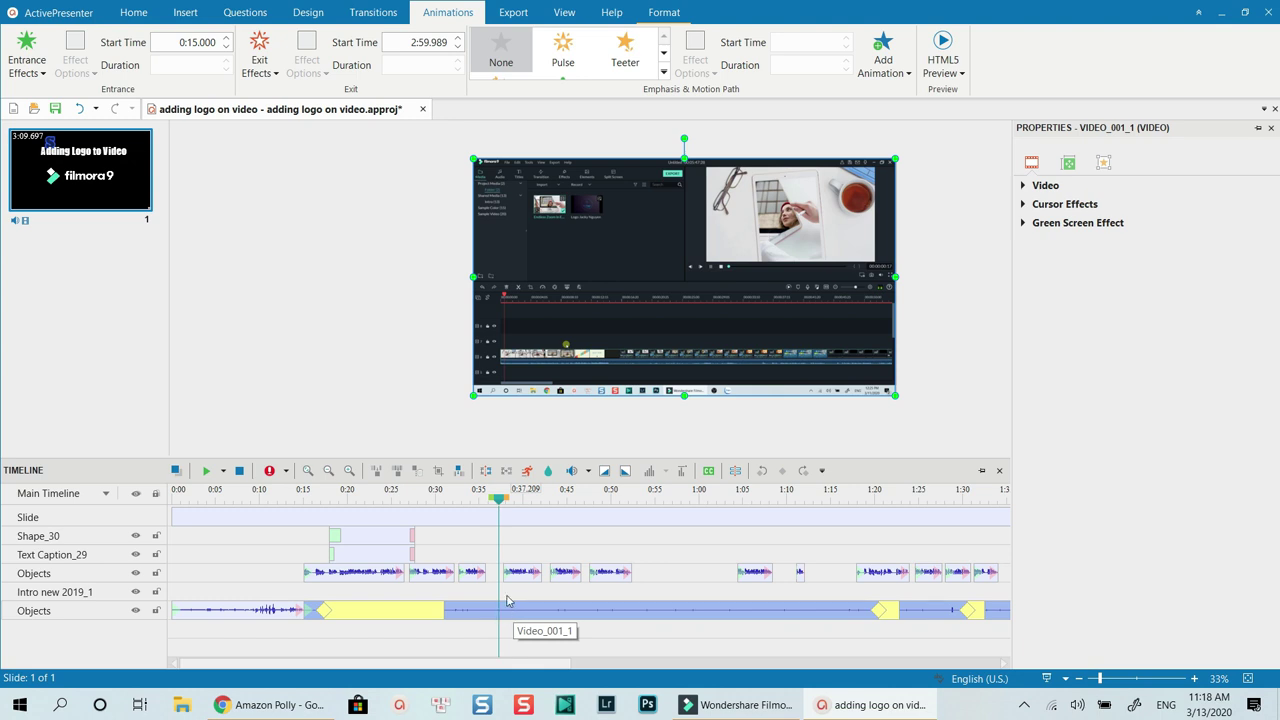
click(509, 502)
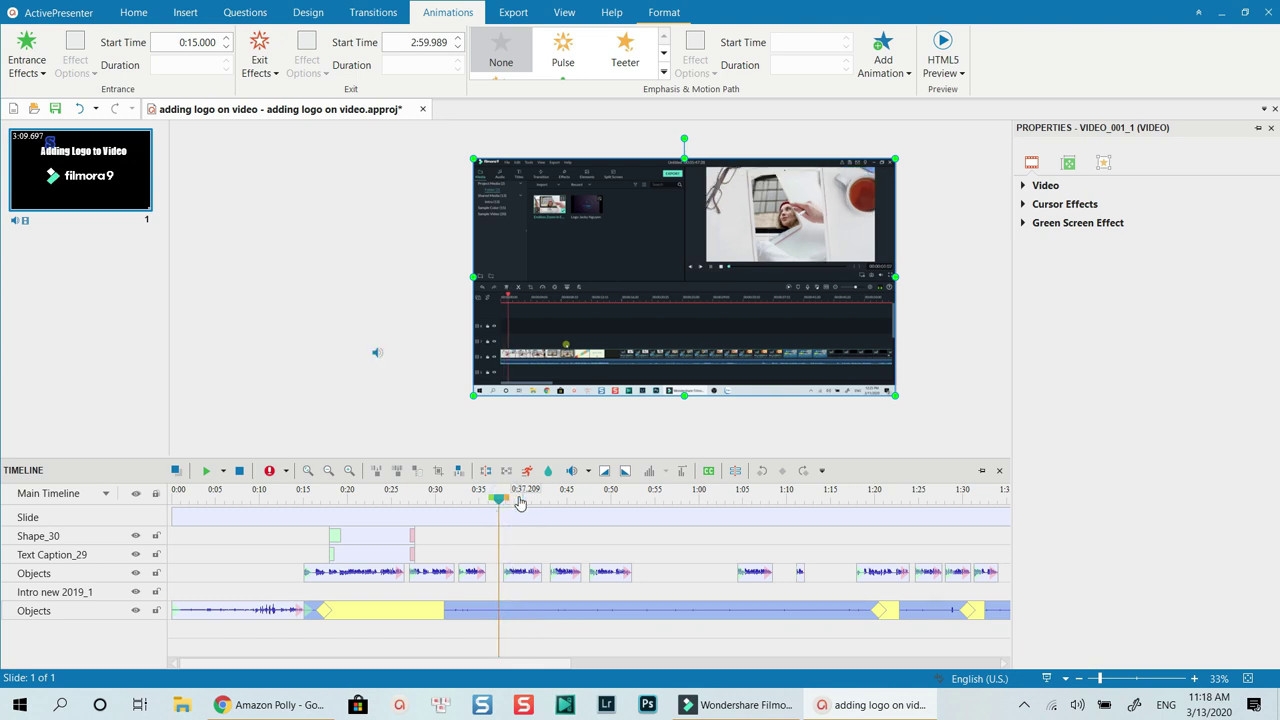
click(500, 506)
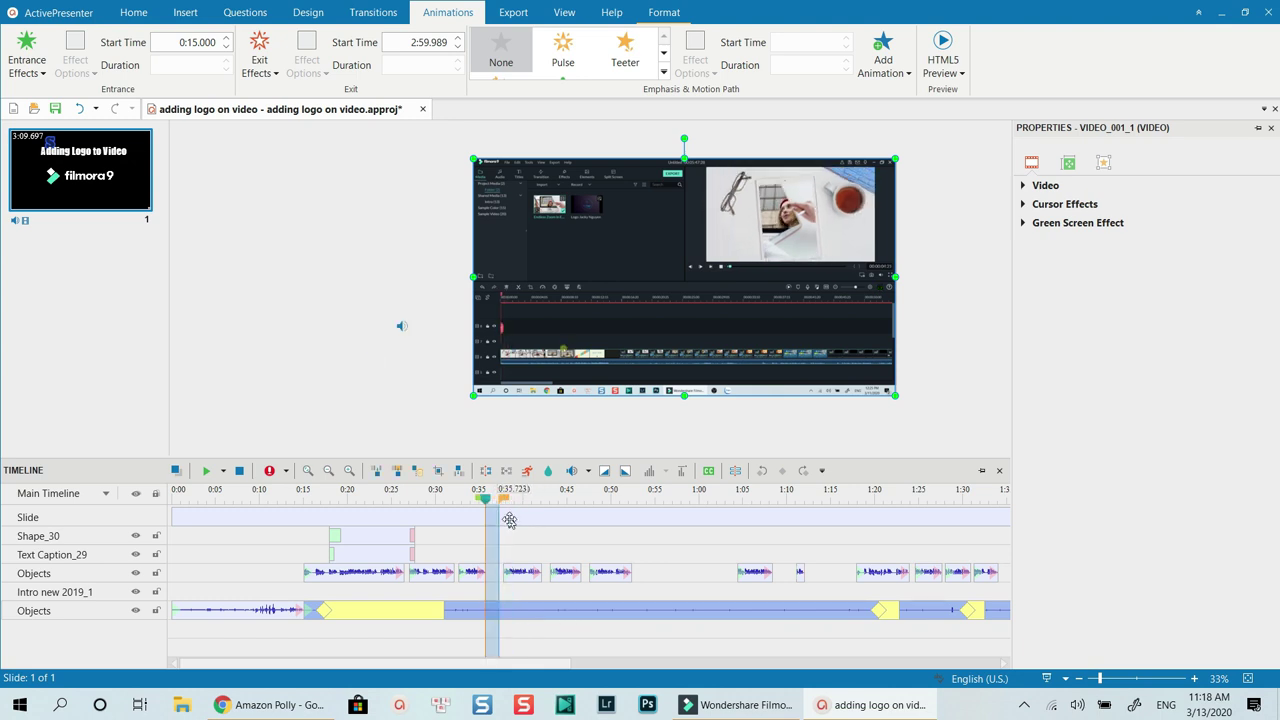
click(531, 549)
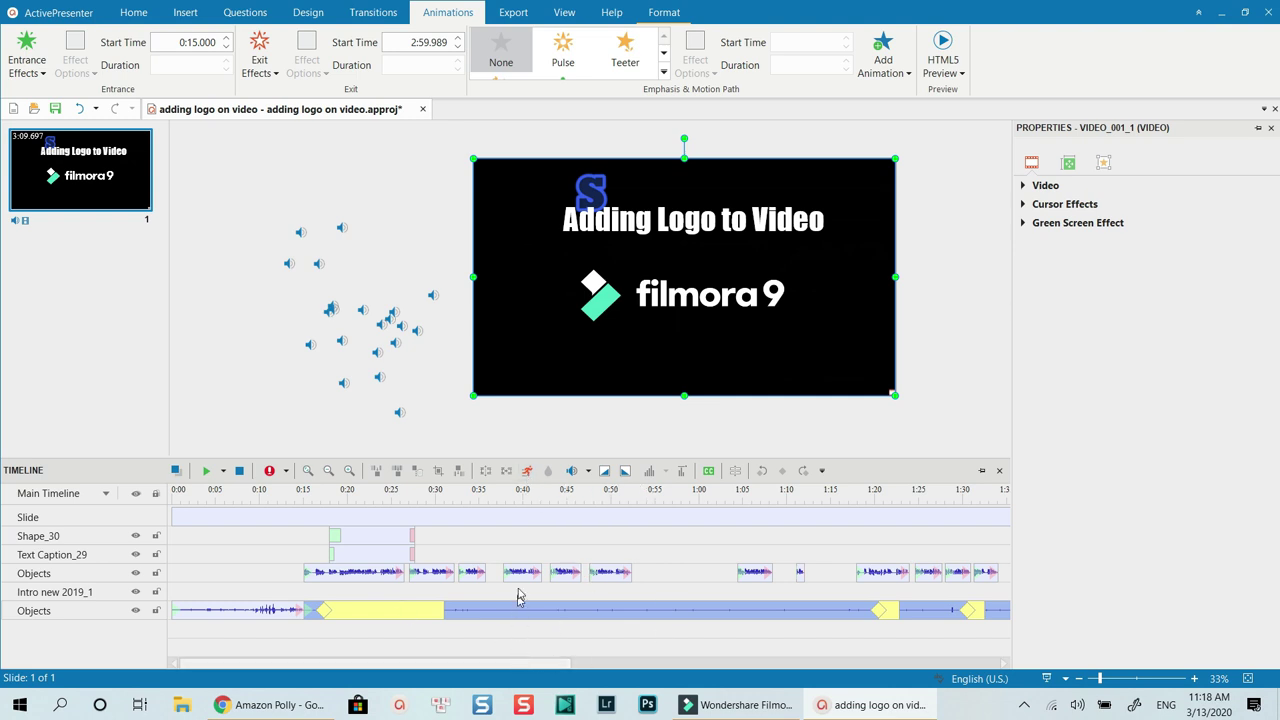
Change the screen recording video's playback speed to 400%.
click(527, 470)
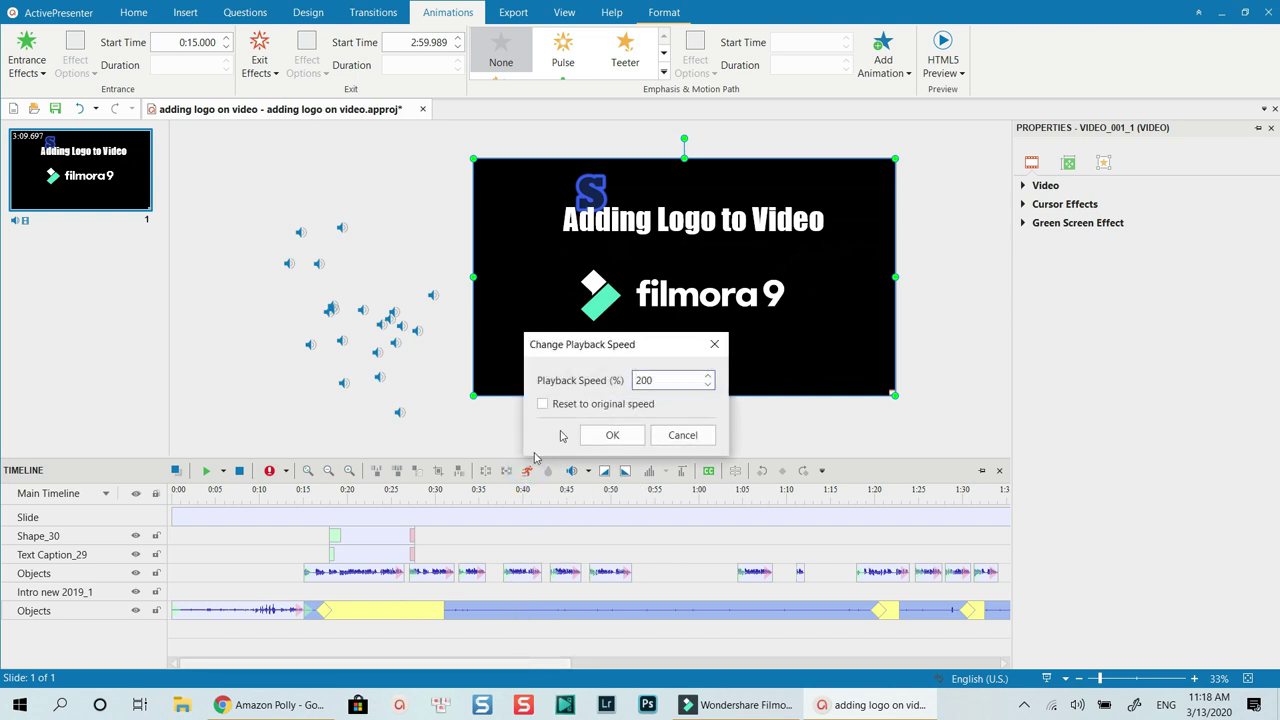
drag(640, 379, 622, 388)
text(4)
click(612, 435)
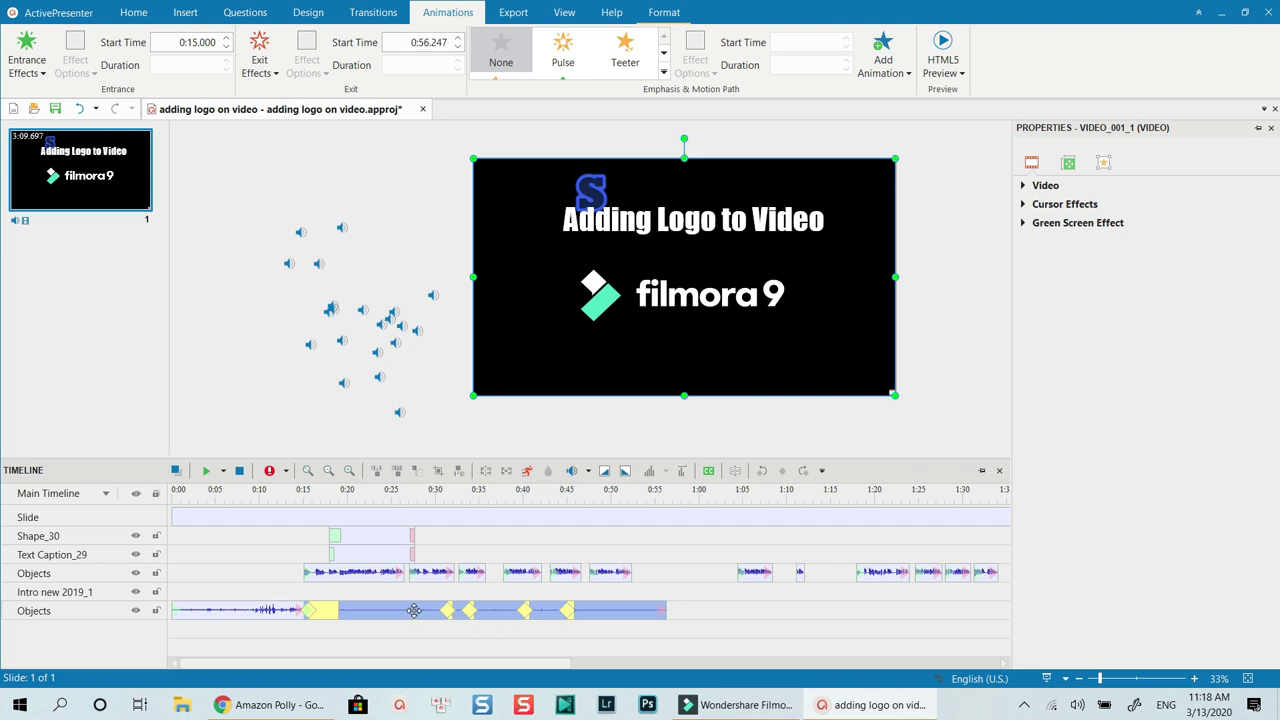
Reset the screen recording video to its original playback speed.
click(527, 470)
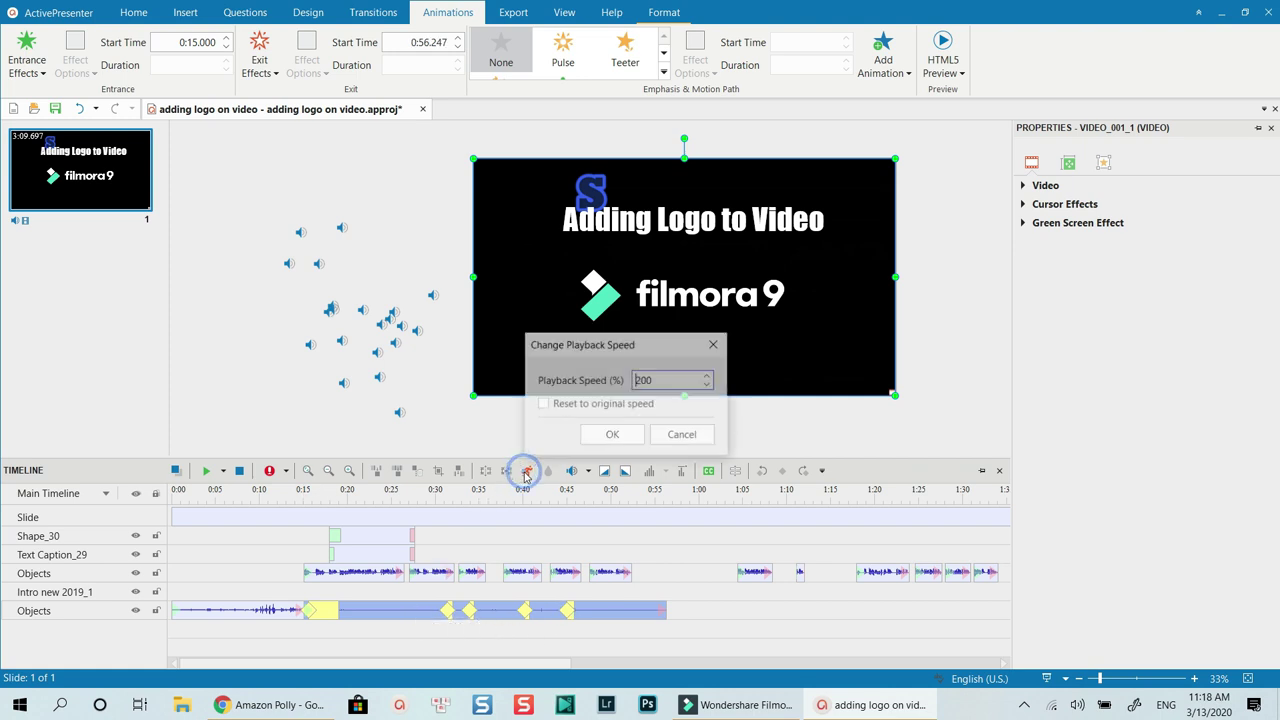
click(542, 403)
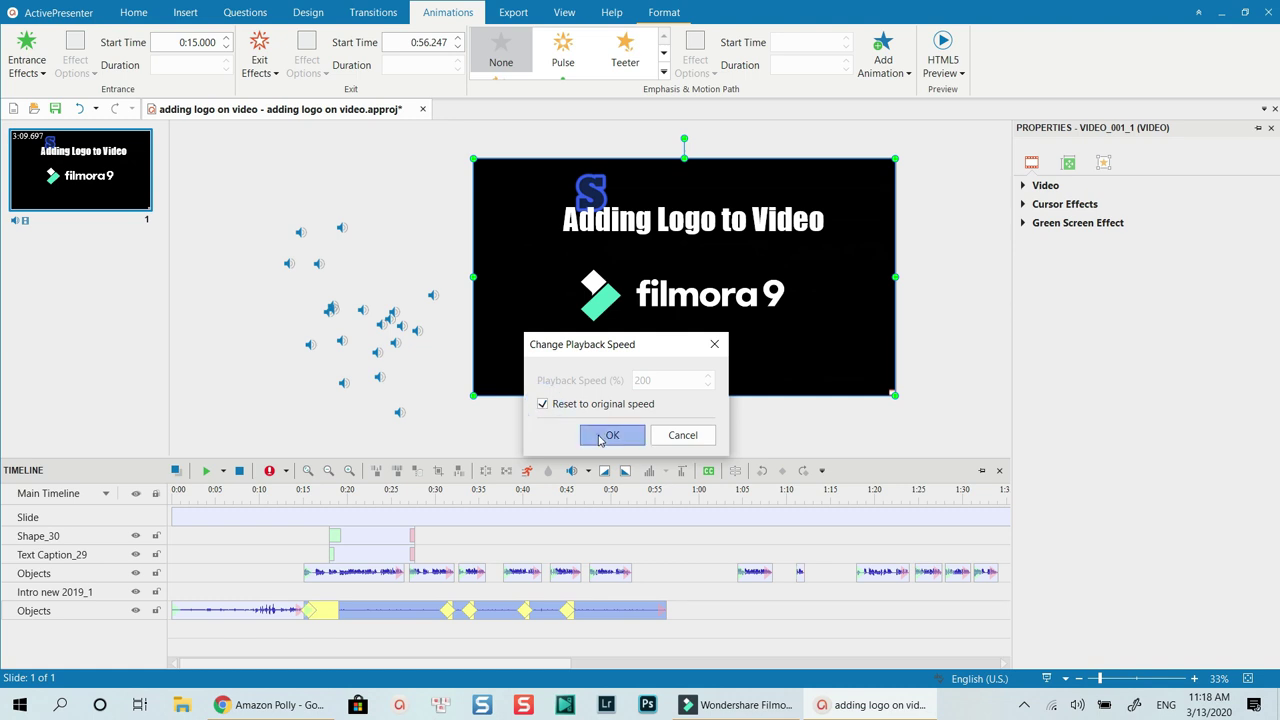
click(590, 435)
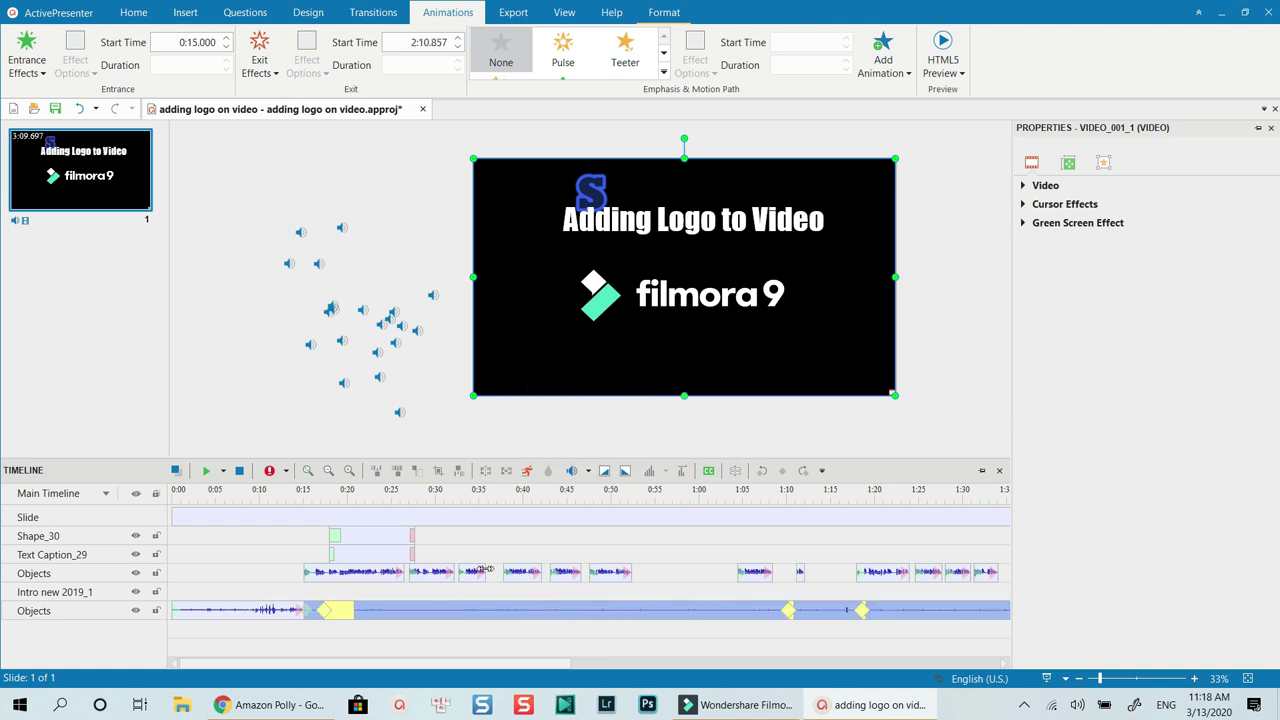
Cut the range from 0:31.058 to 0:50.346 out of the screen recording video.
click(445, 609)
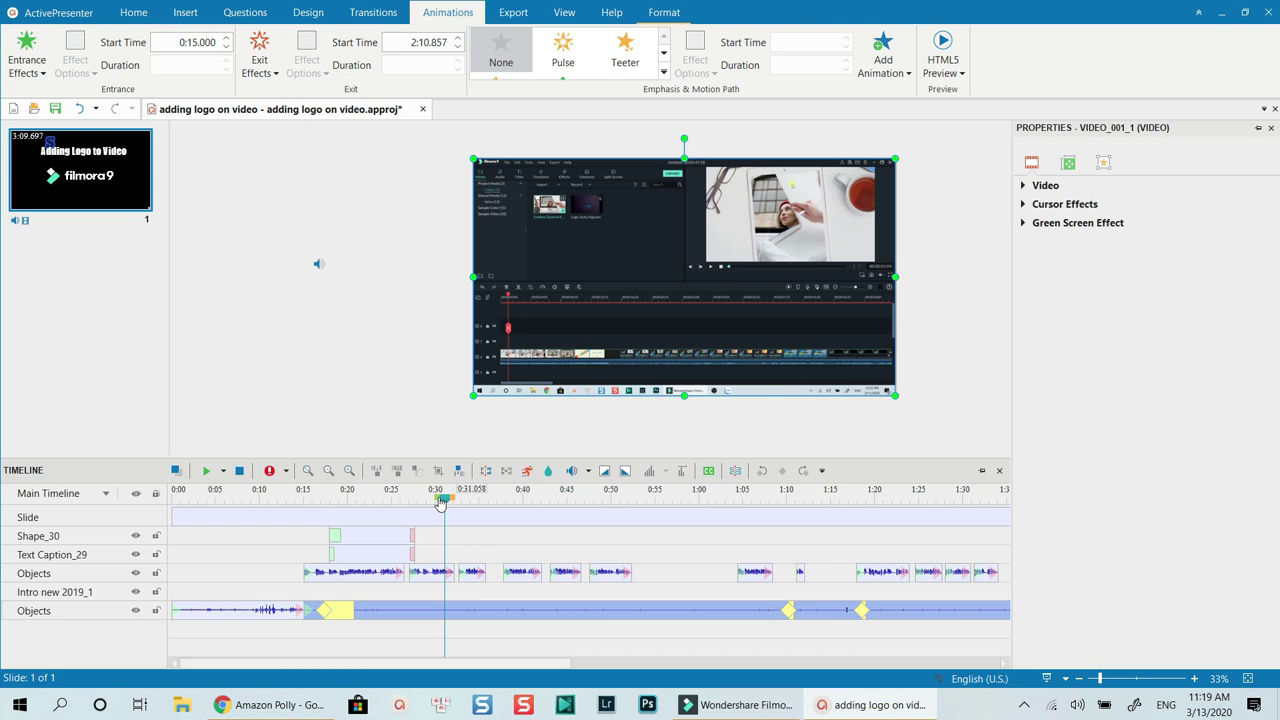
drag(453, 505, 466, 507)
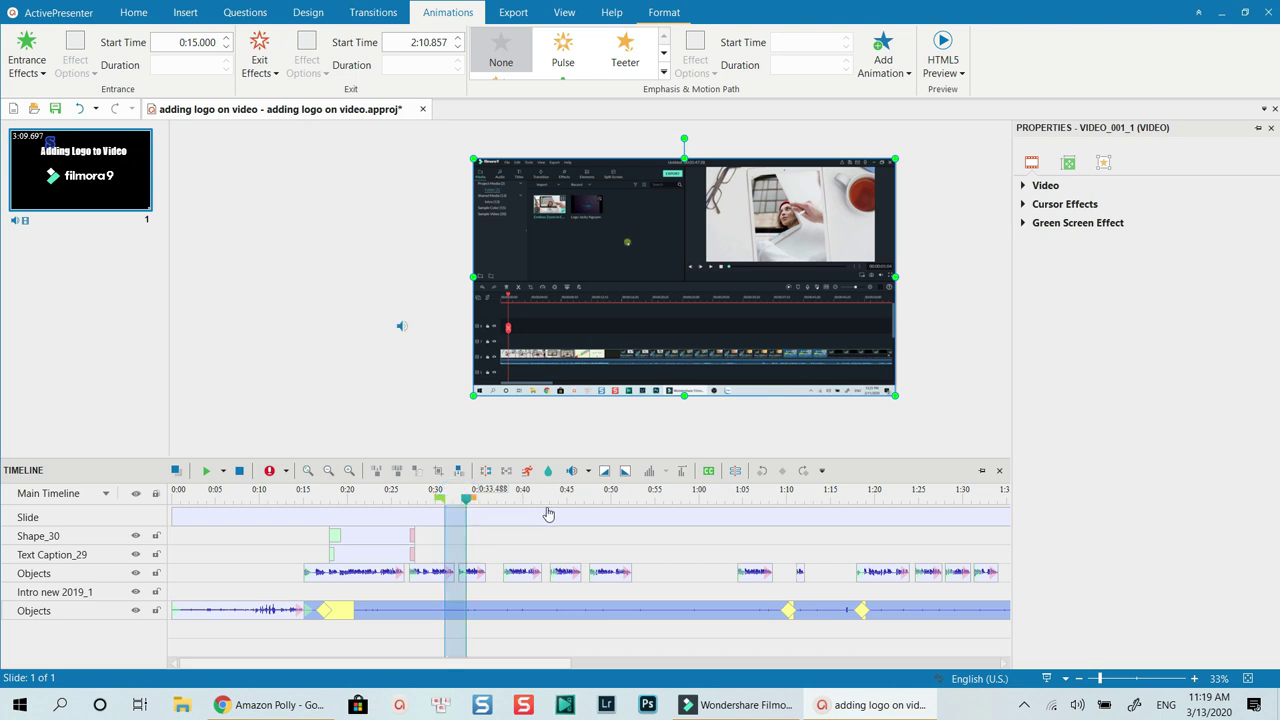
drag(548, 514, 623, 514)
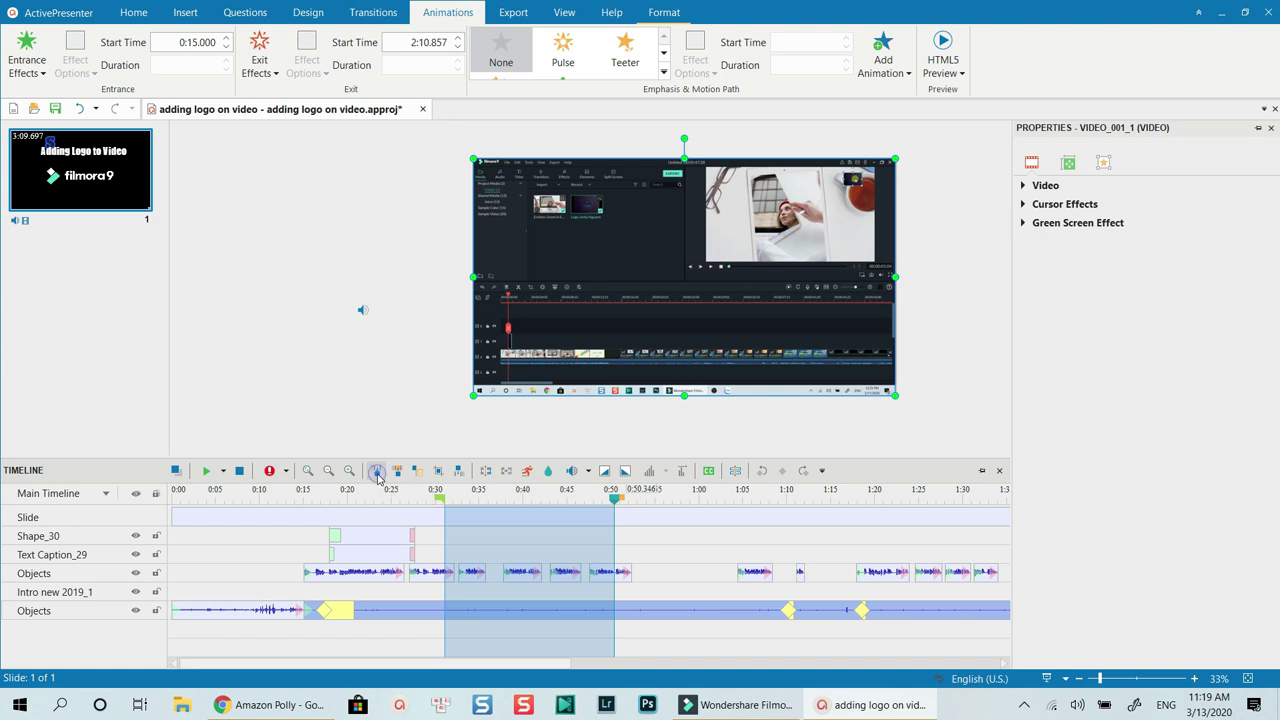
key(Delete)
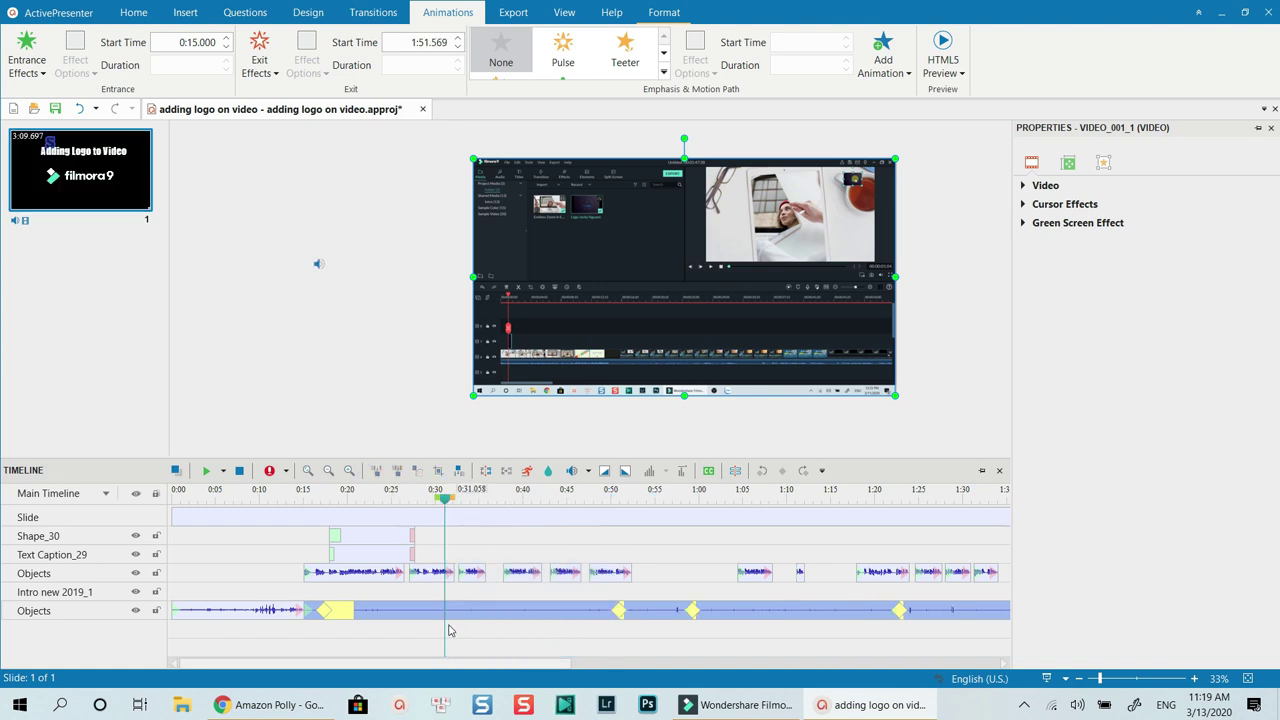
Paste the cut video segment as a separate object at 0:47.840, and undo both the paste and the cut.
click(592, 499)
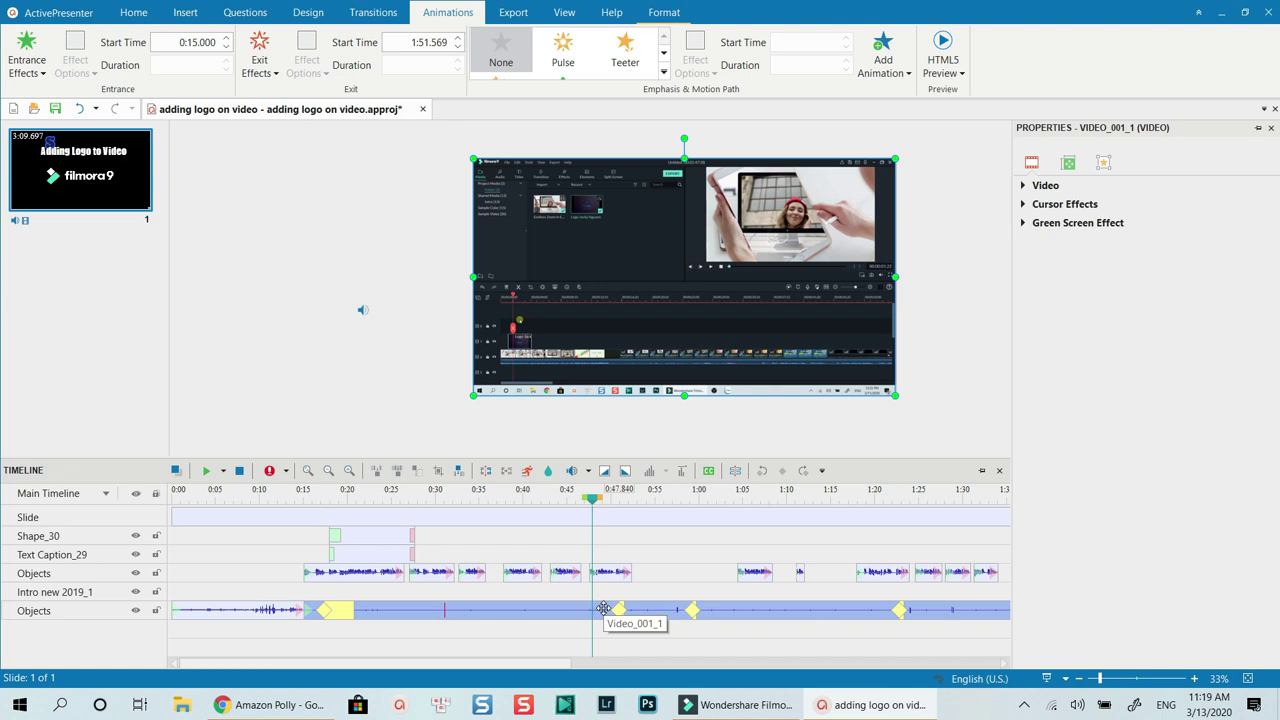
drag(603, 608, 640, 550)
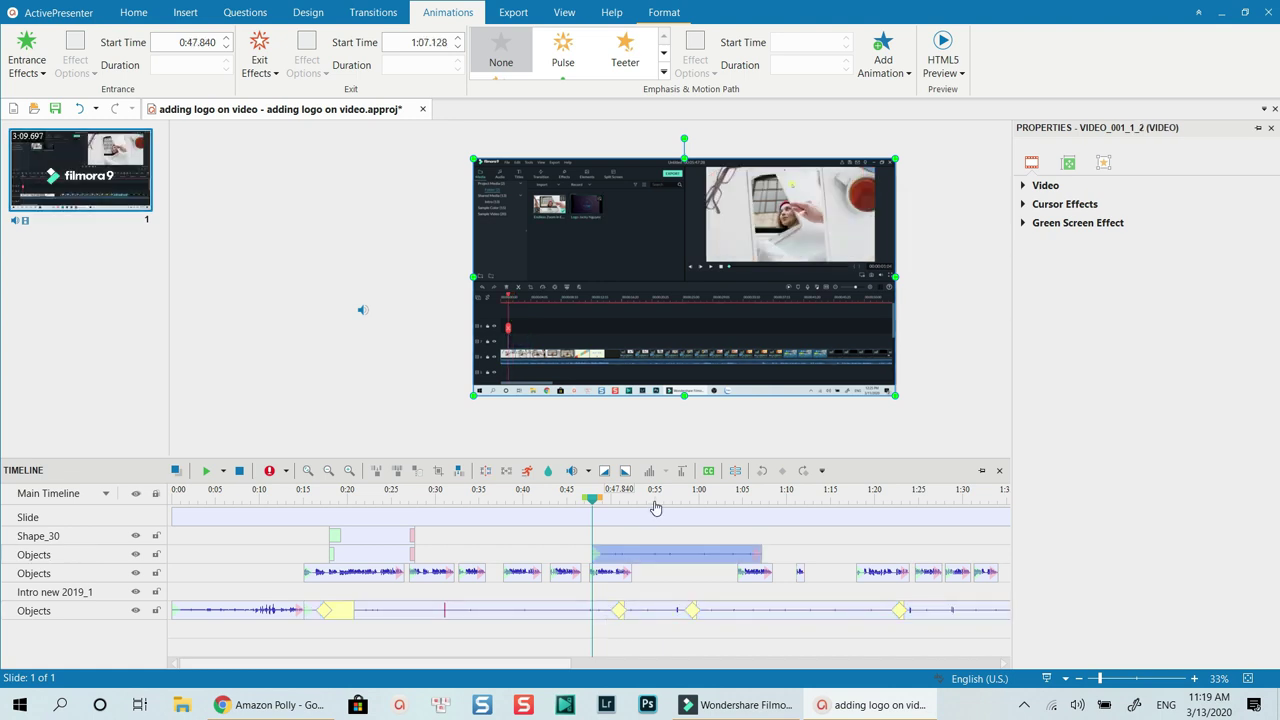
key(ctrl+z)
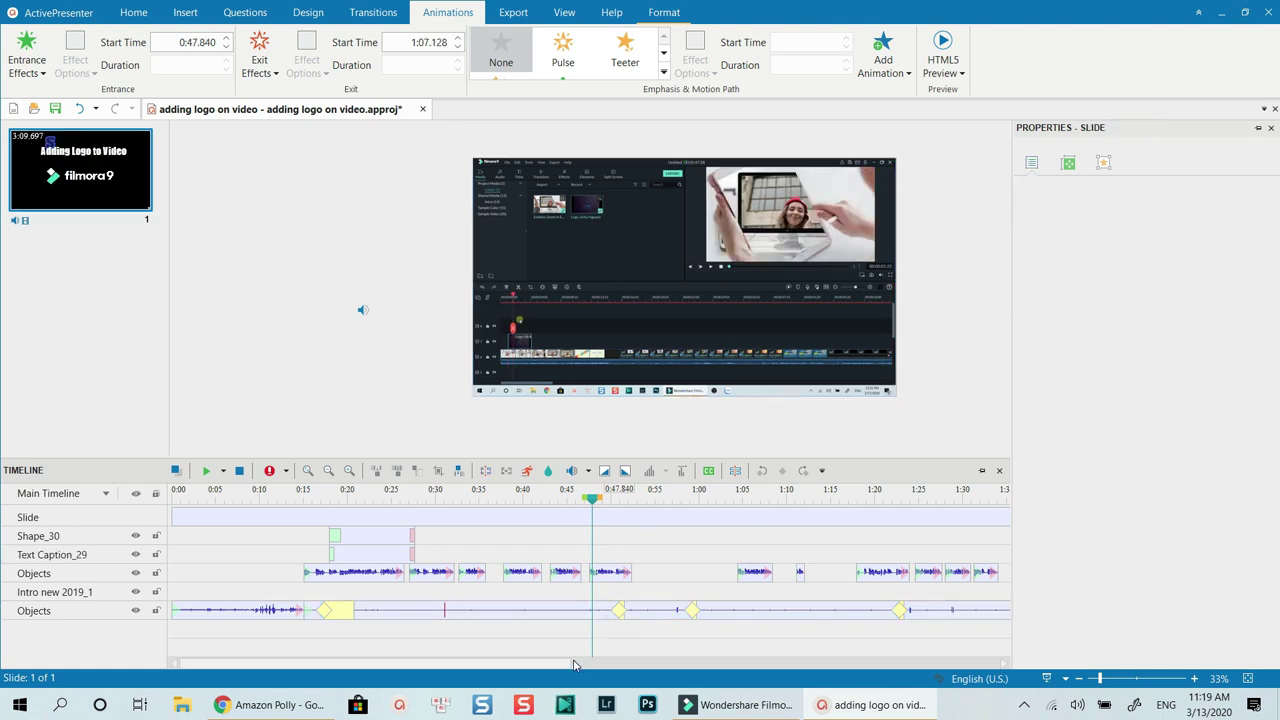
key(ctrl+z)
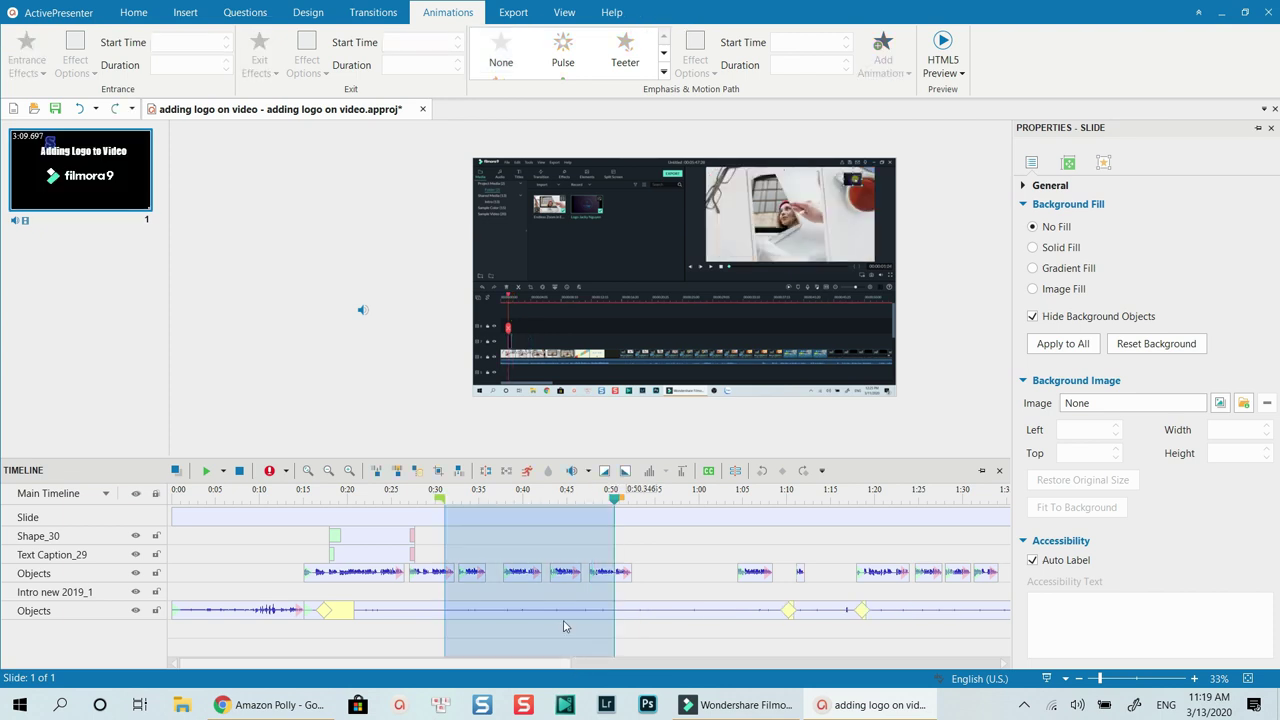
Delete the marked range from 0:31.058 to 0:50.346 from the screen recording video only.
click(555, 610)
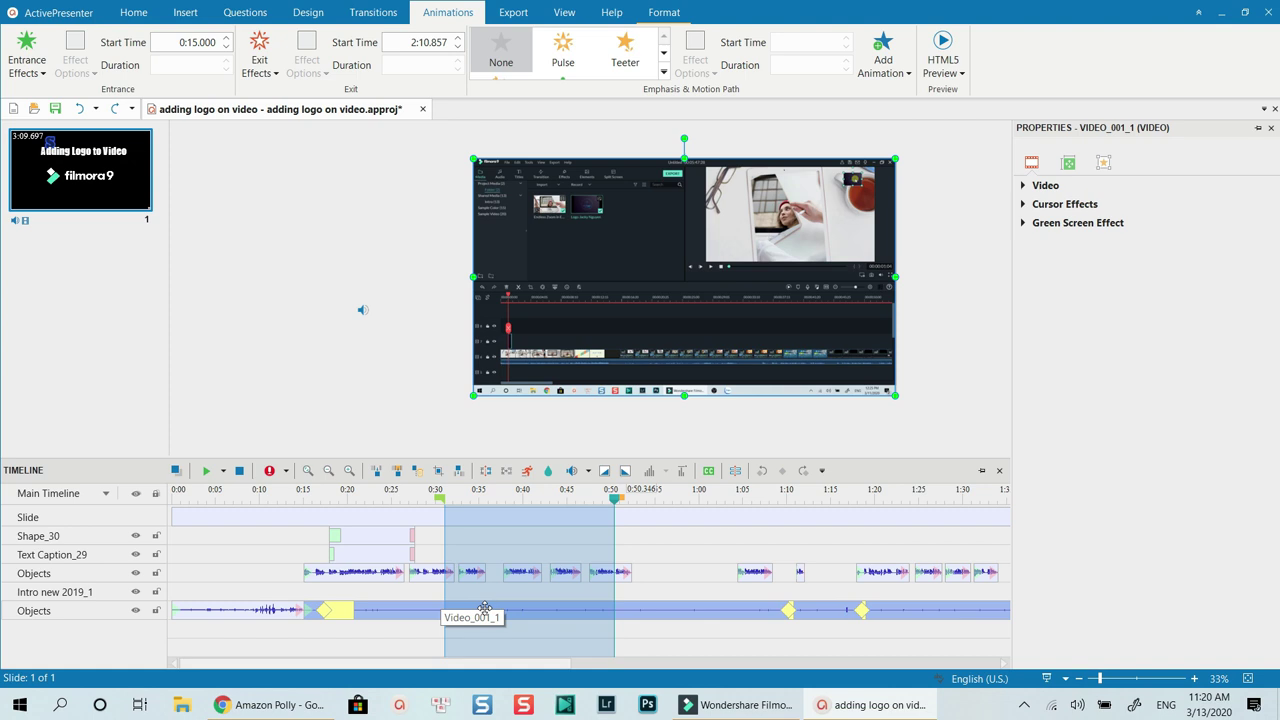
click(419, 474)
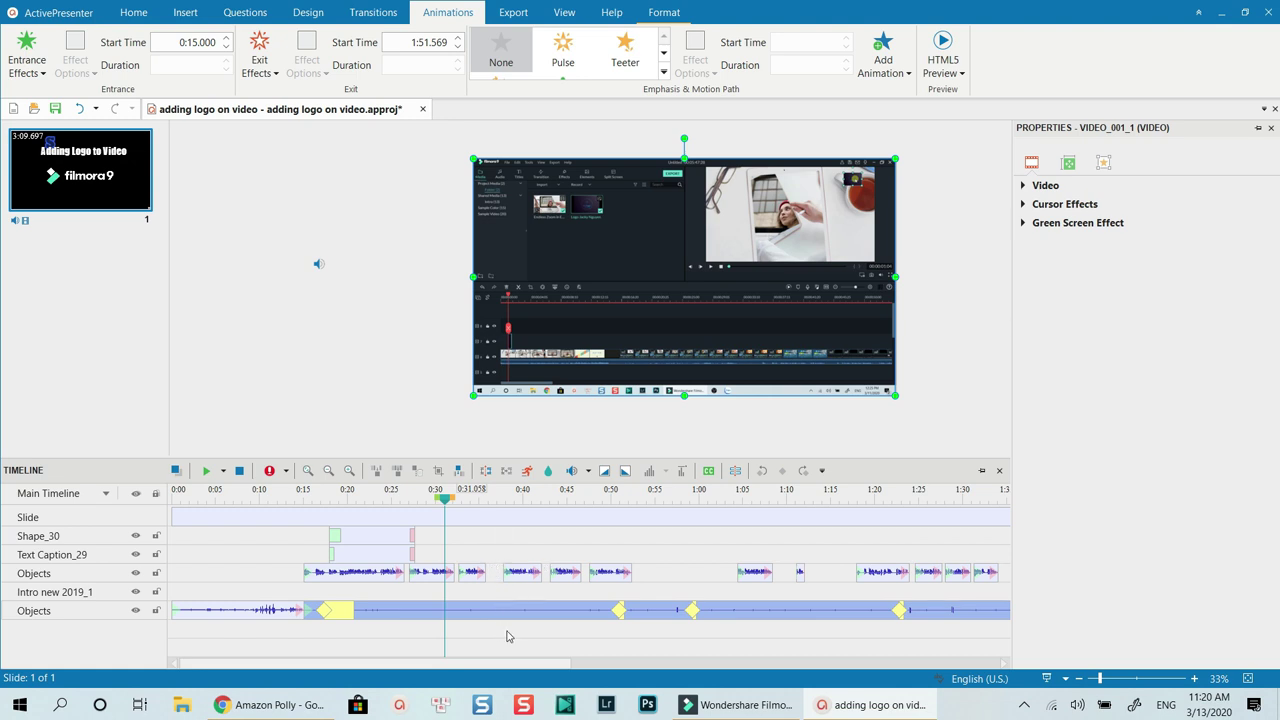
Delete the range from 0:31.058 to 0:34.020 from the screen recording video and the two narration clips that overlap it.
click(441, 576)
ctrl+click(471, 572)
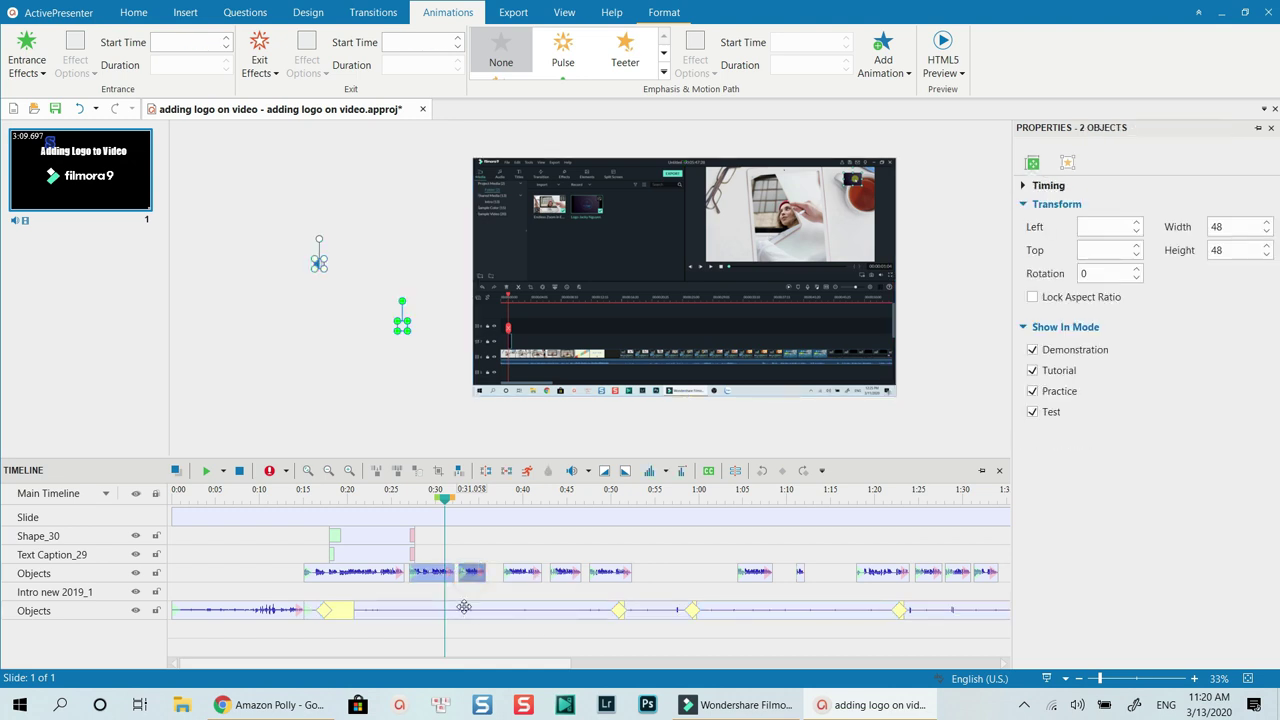
ctrl+click(469, 607)
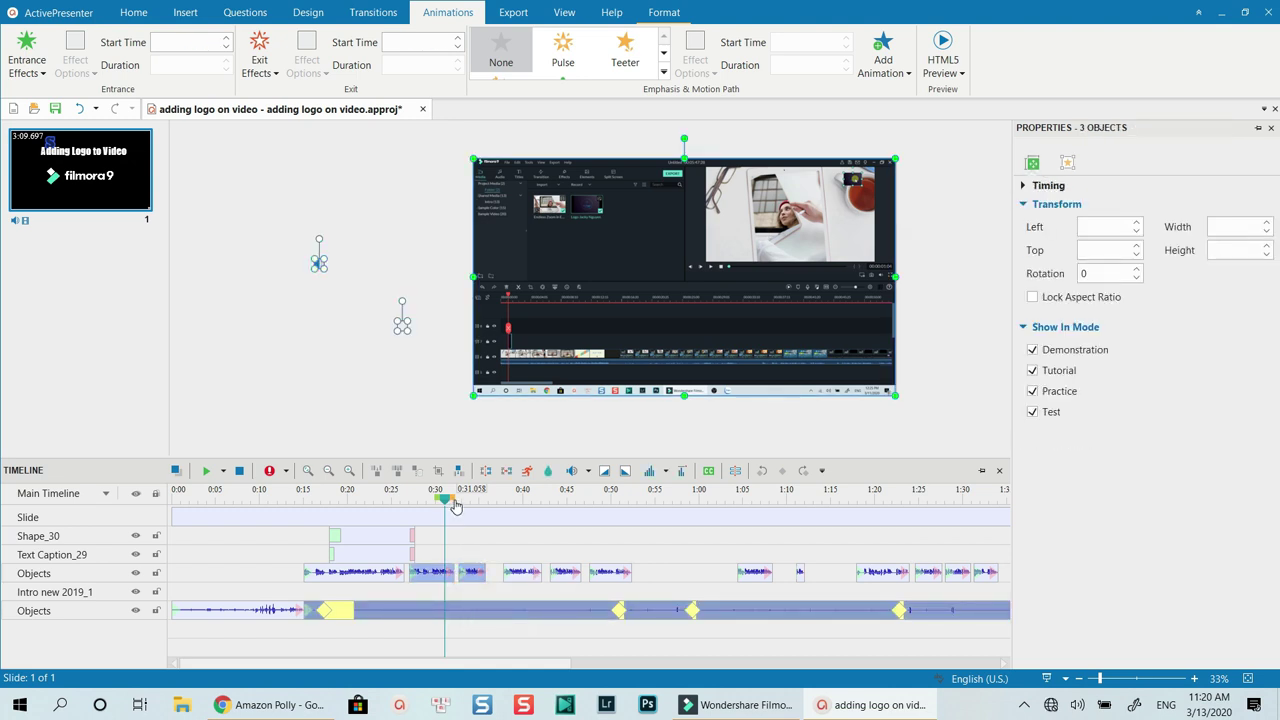
drag(453, 502, 481, 508)
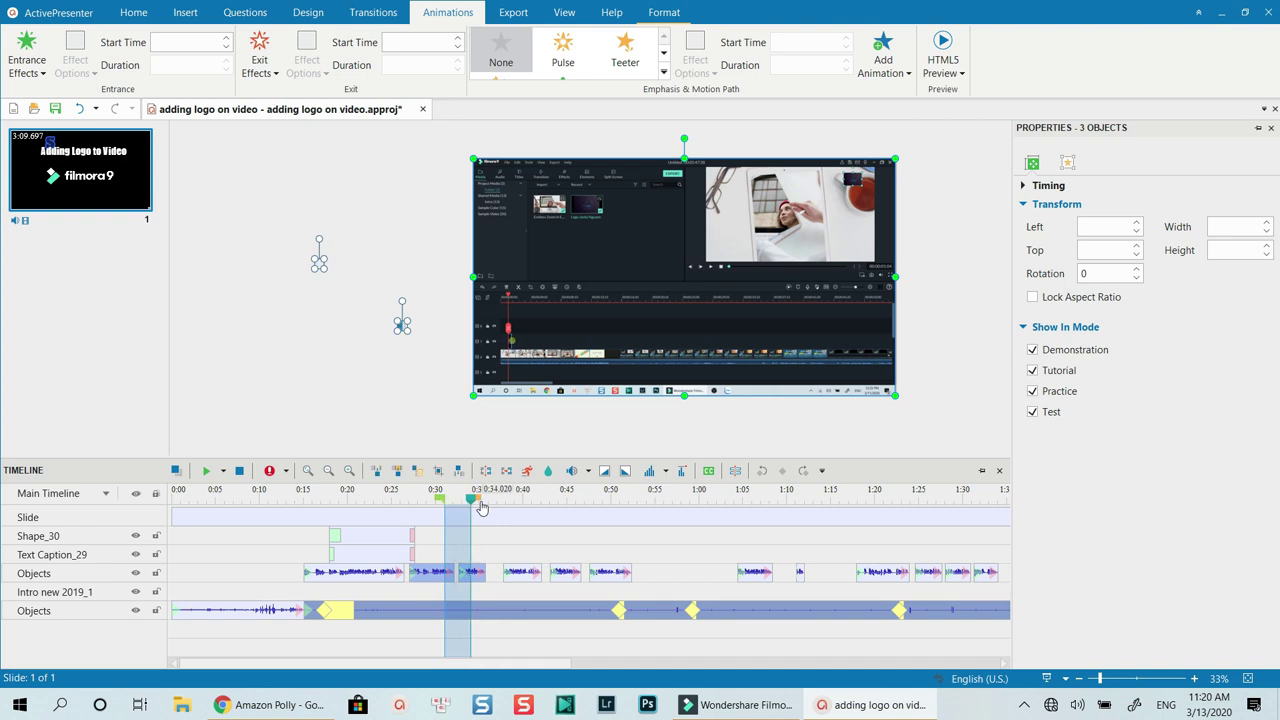
click(420, 474)
key(Delete)
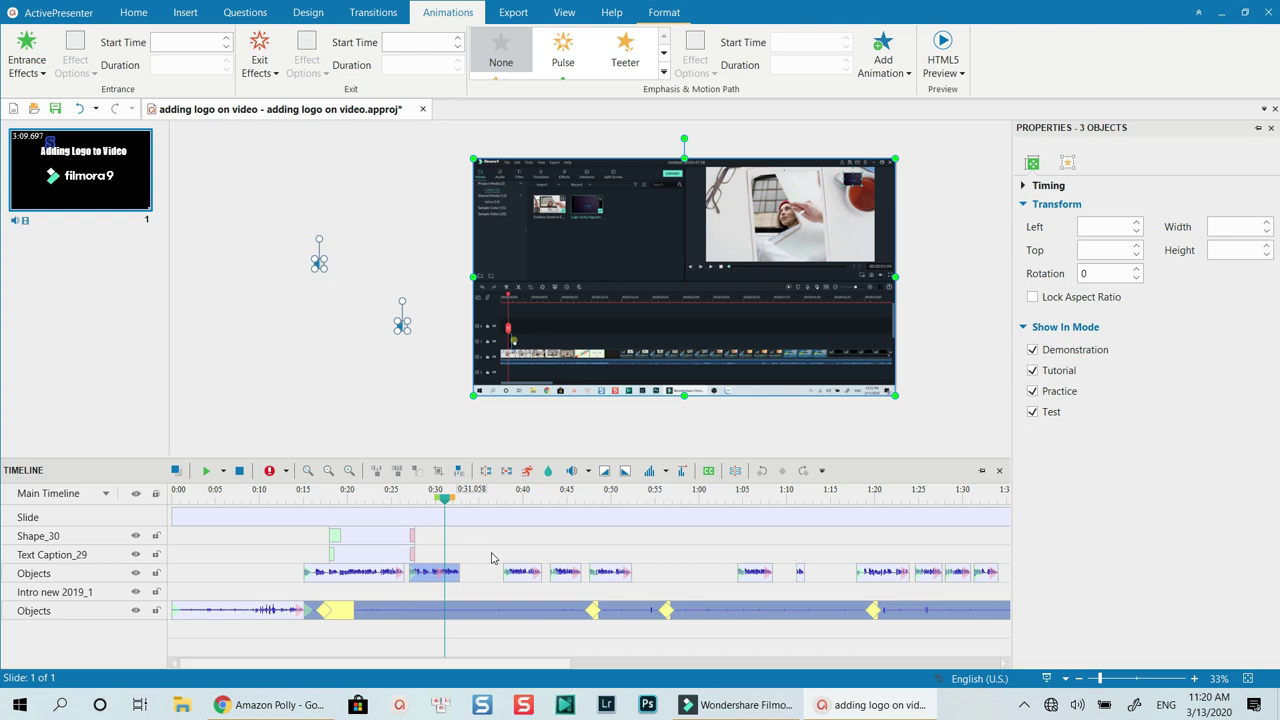
Undo the three-object range deletion and the earlier video-only deletion of the longer range.
key(ctrl+z)
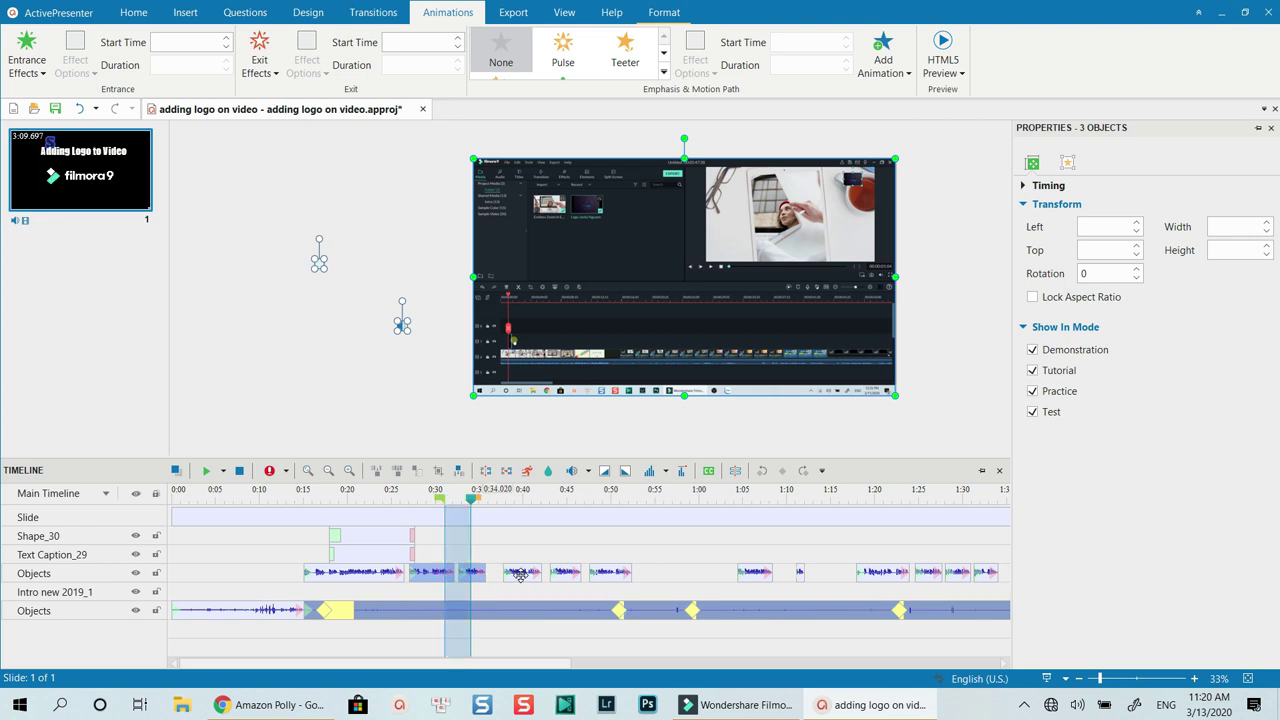
key(ctrl+z)
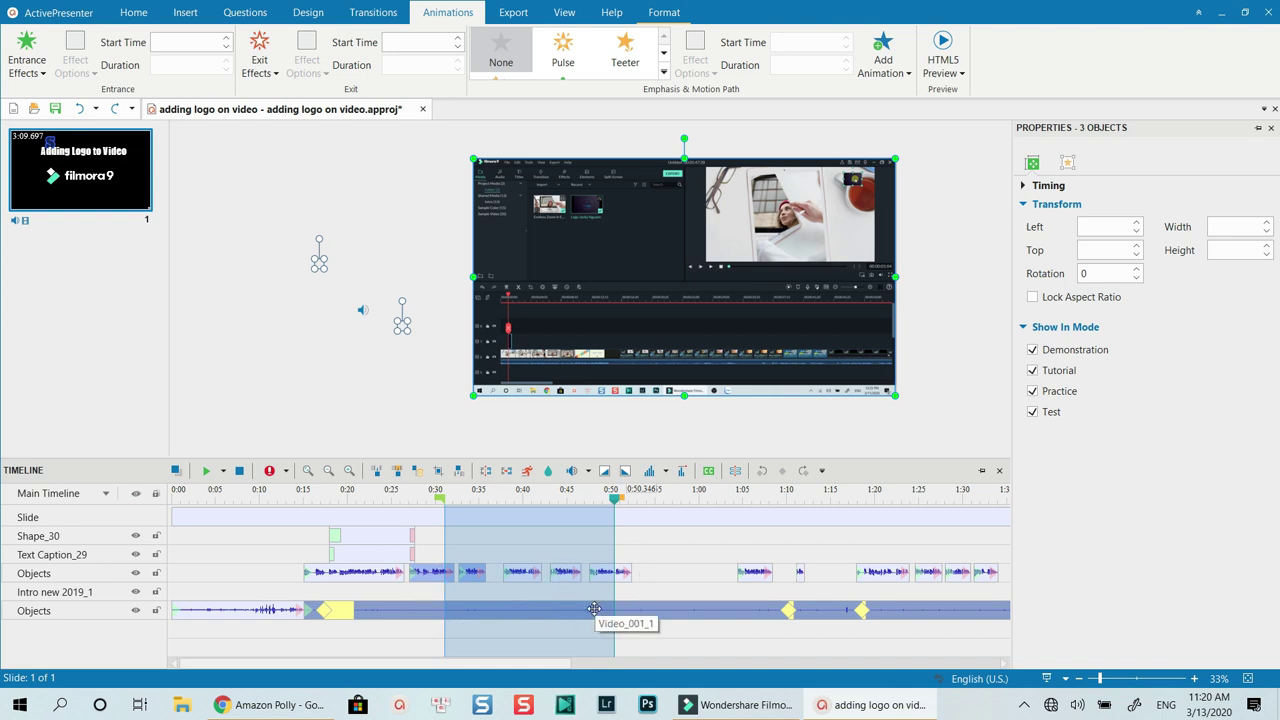
Crop the screen recording video to the marked range from 0:31.058 to 0:50.346, and undo the crop.
click(472, 572)
click(434, 569)
click(472, 573)
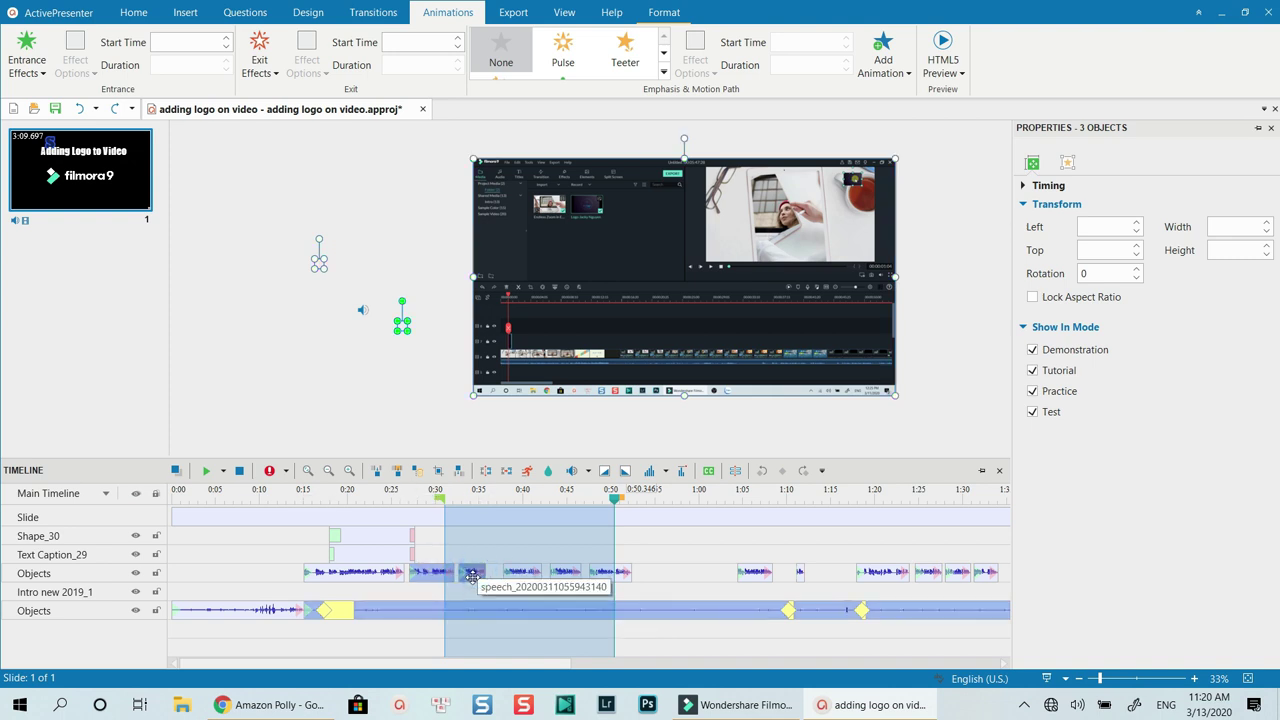
click(503, 601)
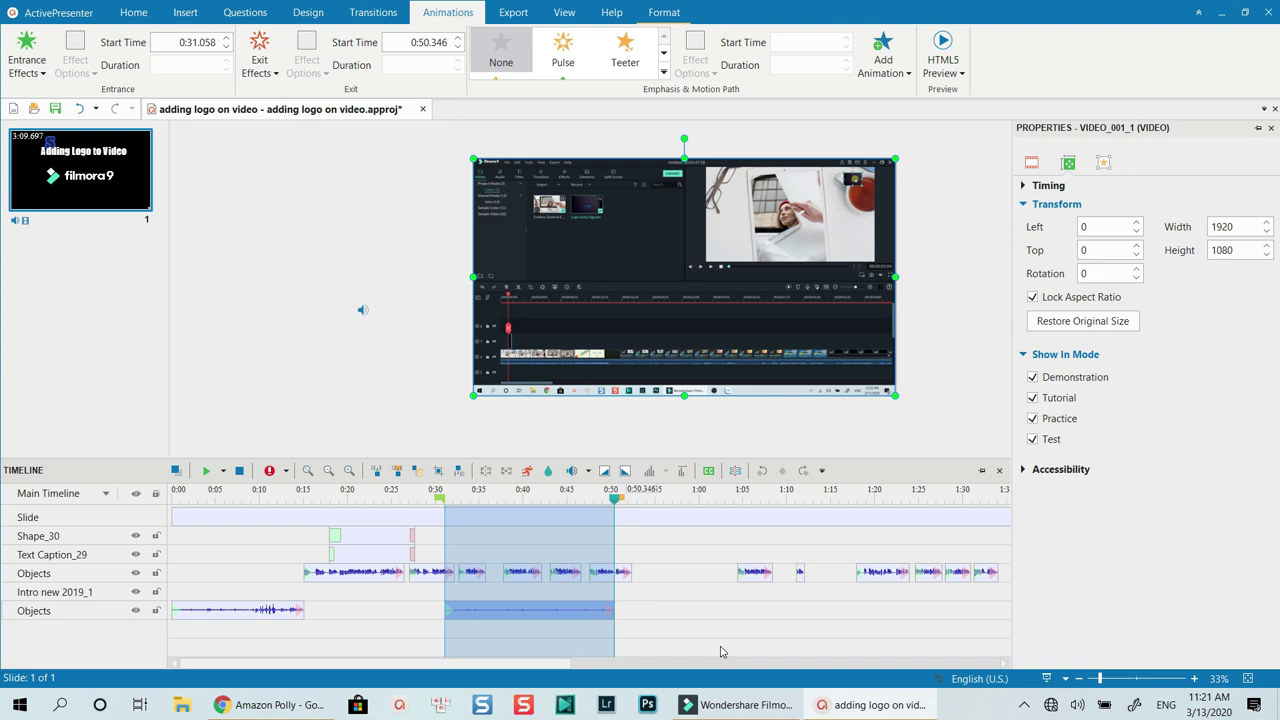
key(ctrl+z)
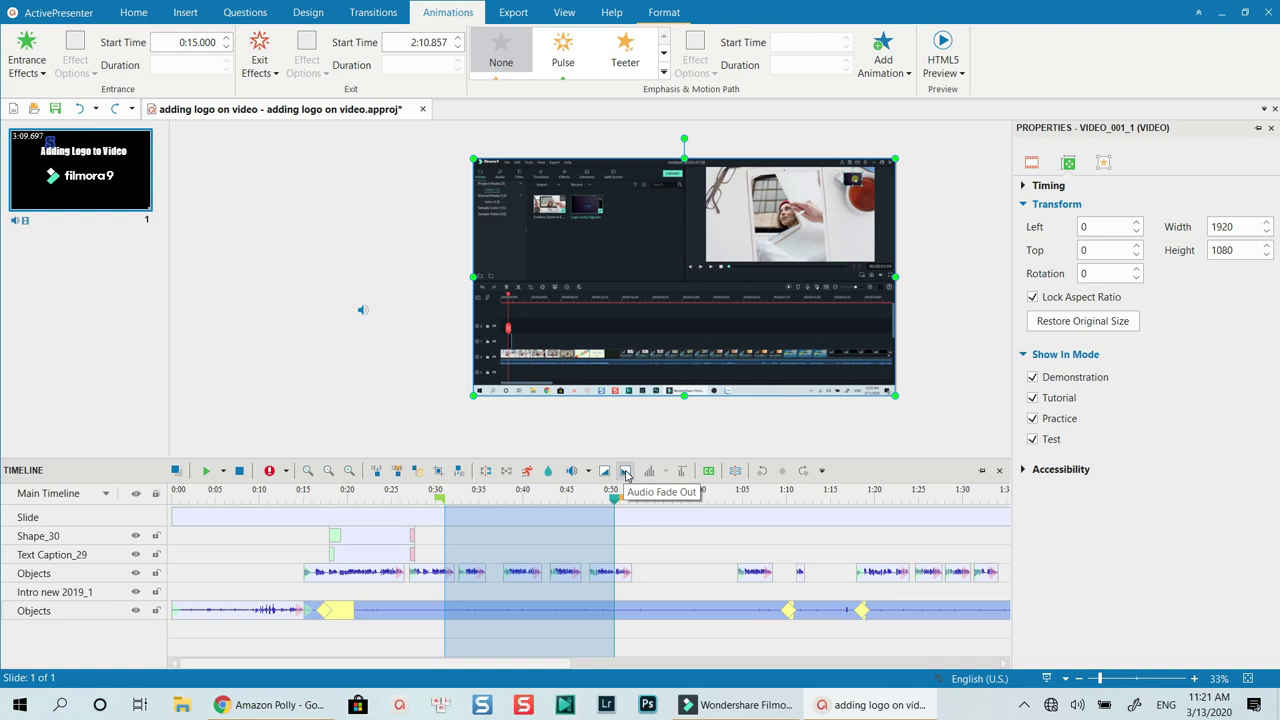
Try muting and adjusting the volume of the marked range in the screen recording video, and restore the original volume.
click(571, 474)
click(613, 607)
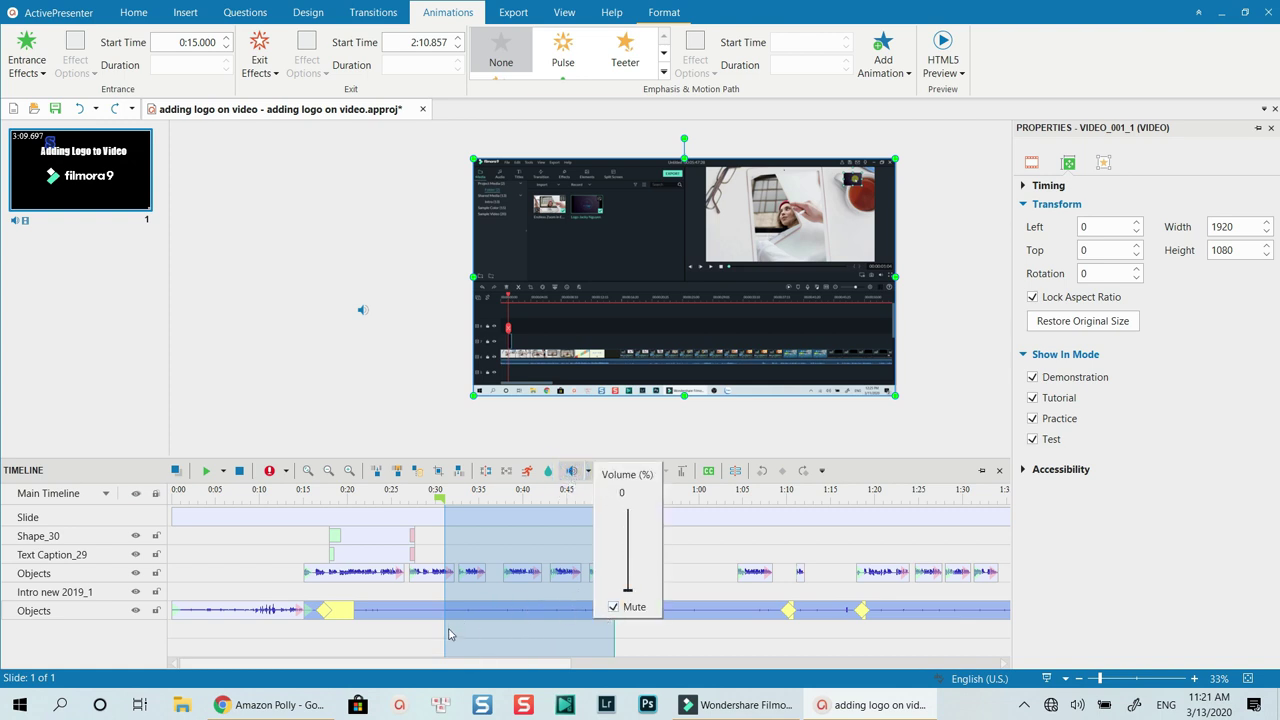
drag(630, 594, 635, 557)
click(572, 431)
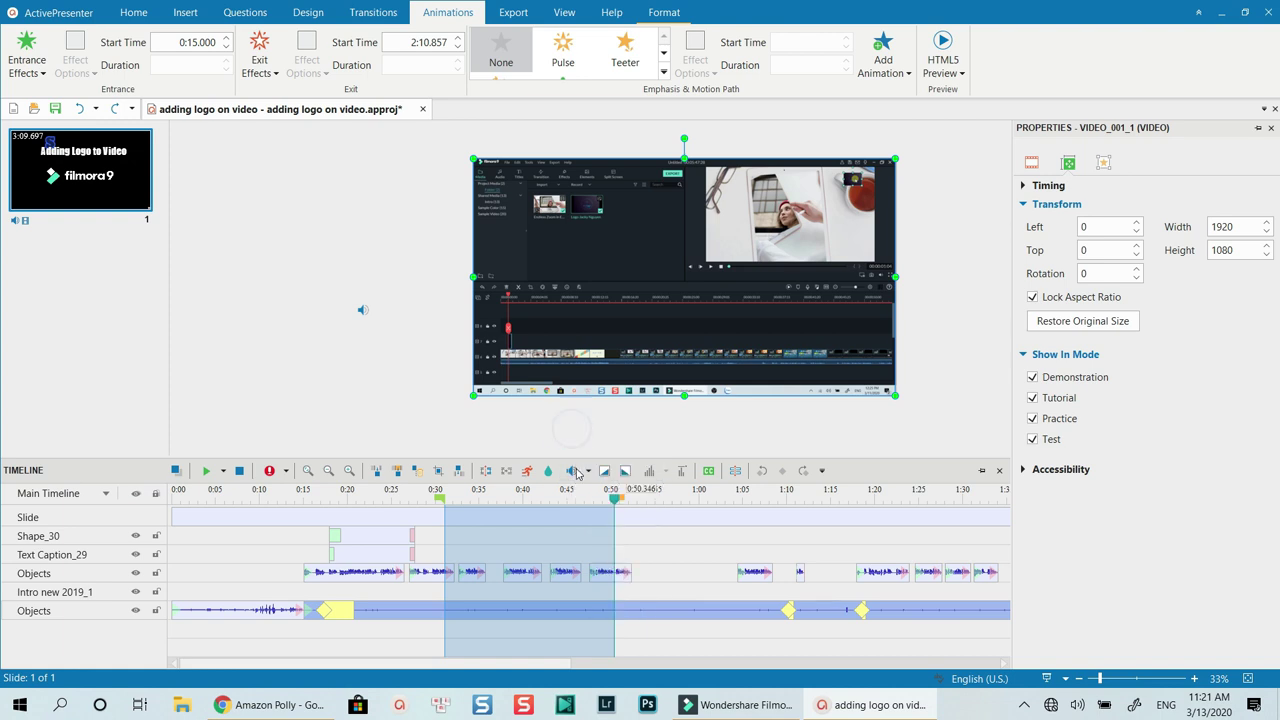
click(588, 472)
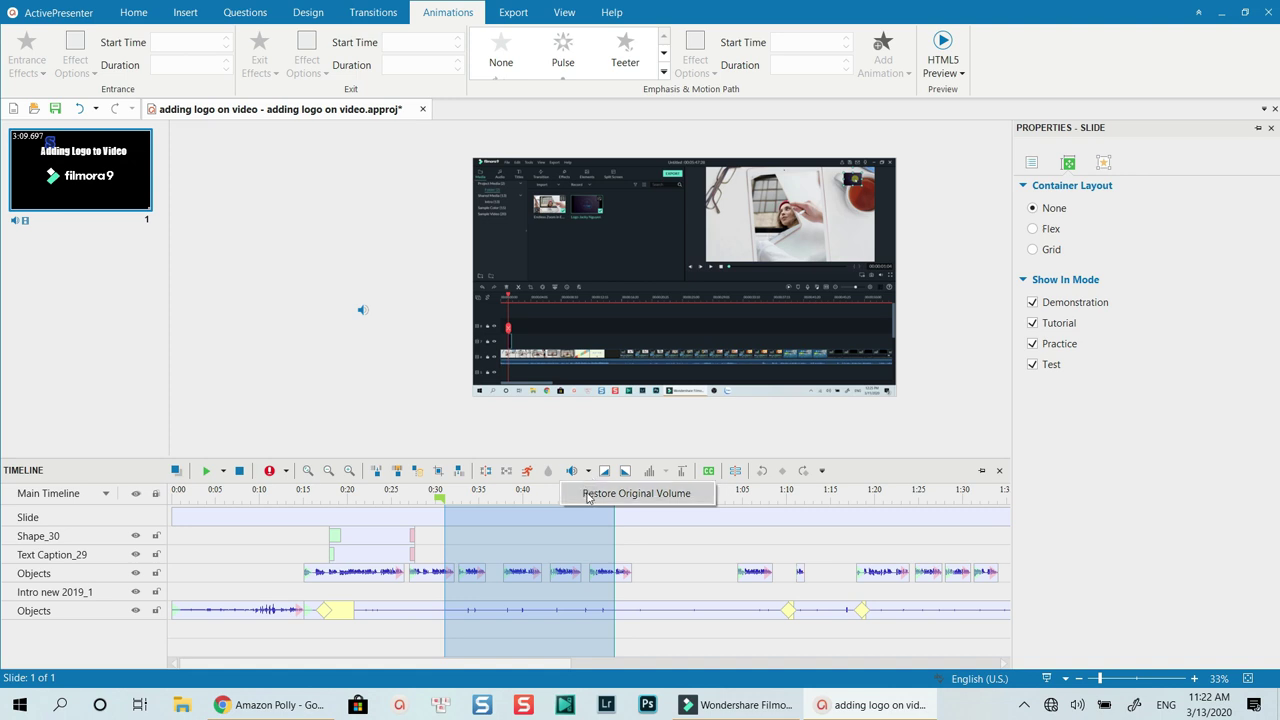
click(588, 494)
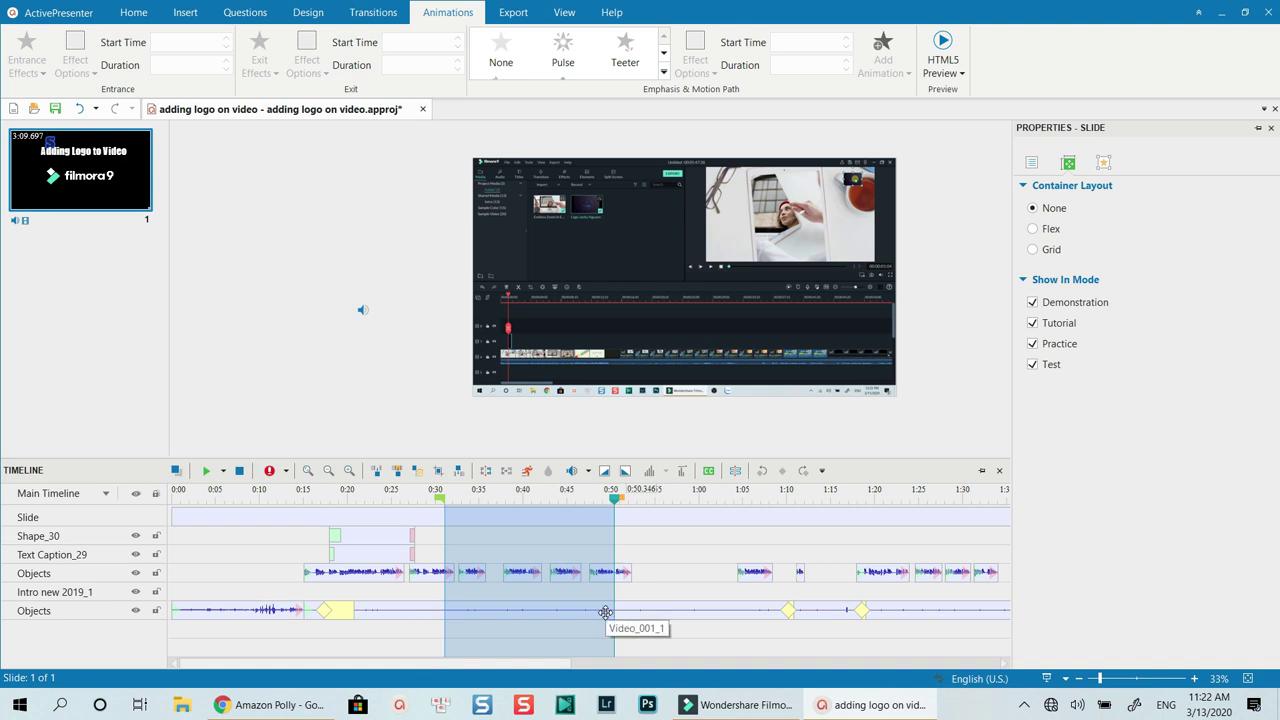
Split the screen recording video at 0:35.723.
click(566, 612)
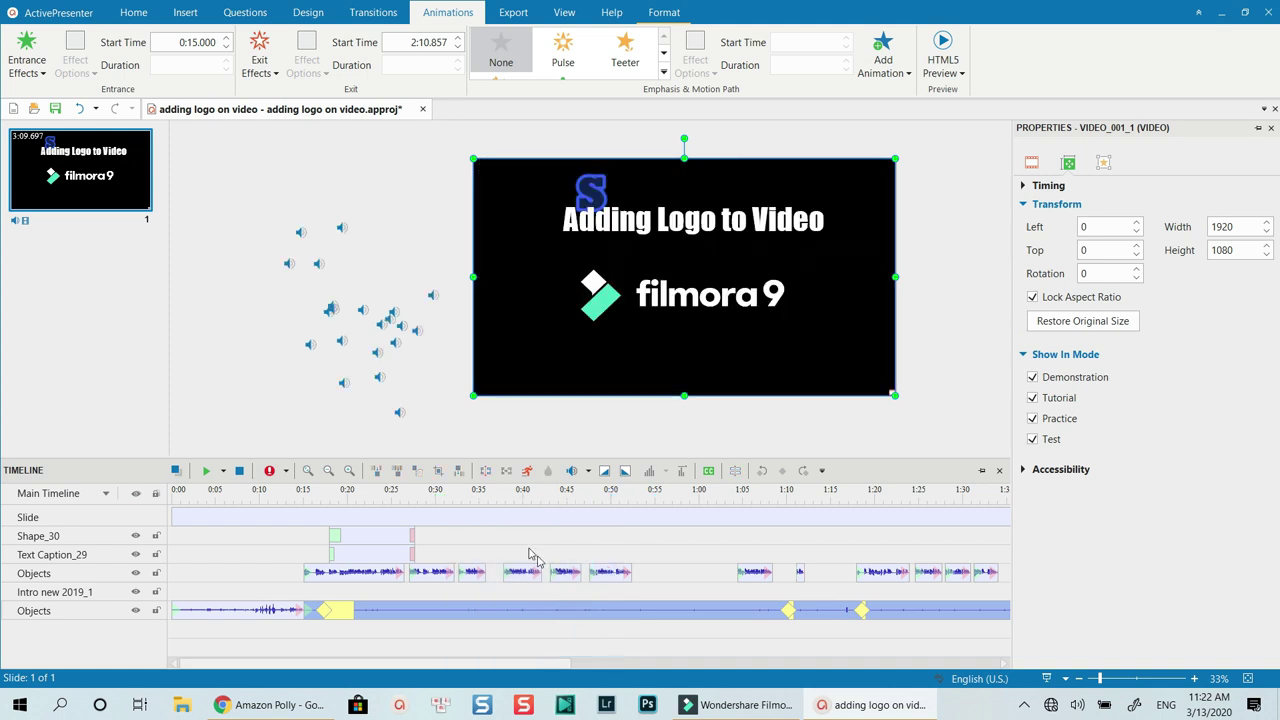
click(488, 510)
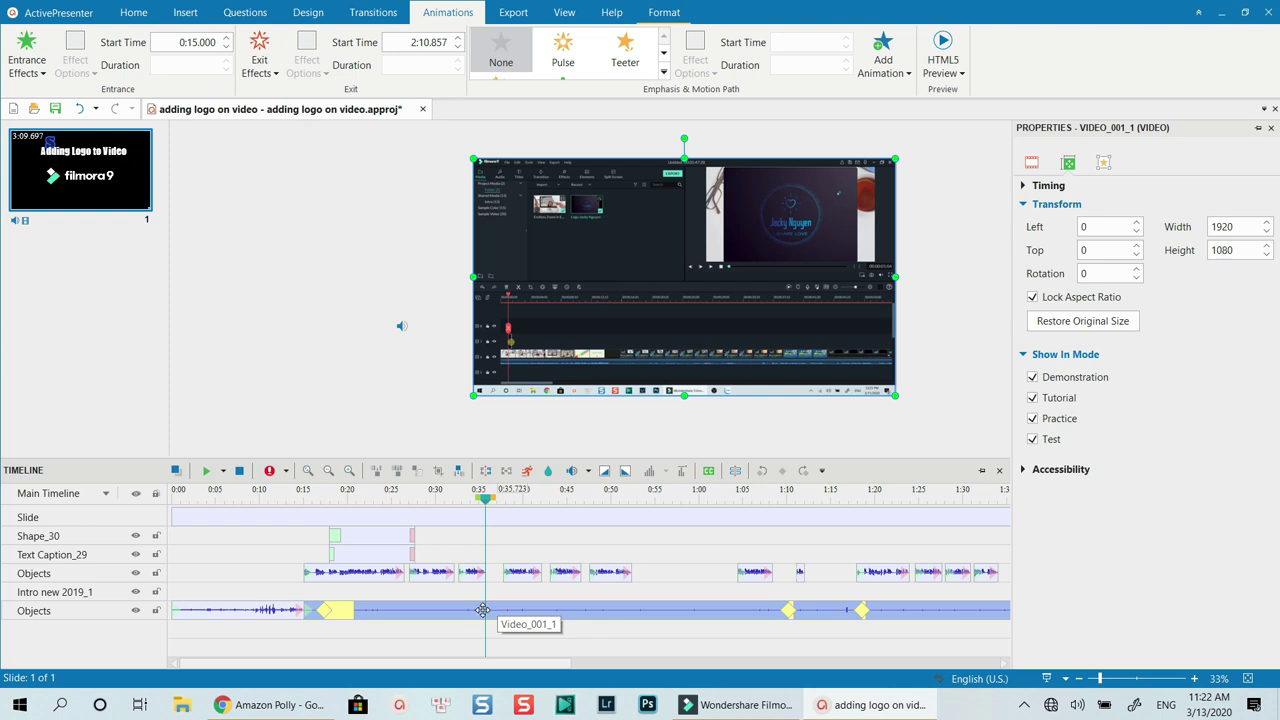
click(487, 471)
click(487, 506)
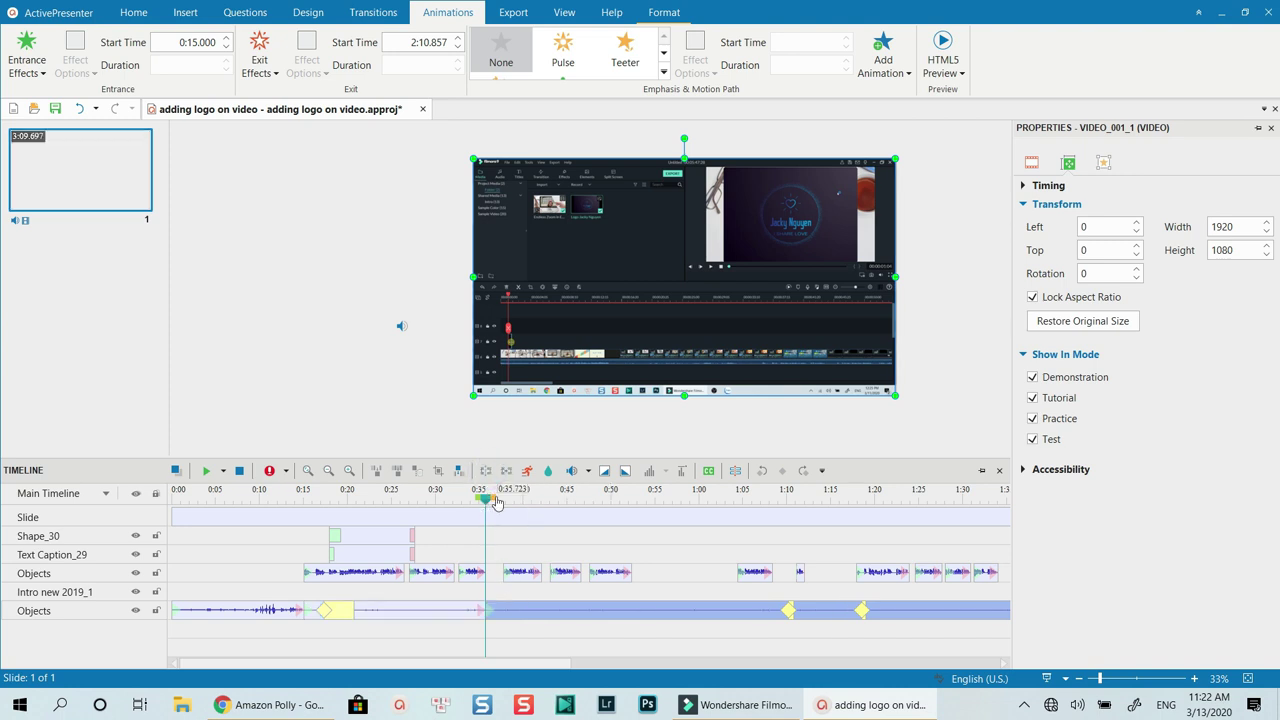
Split the second part of the screen recording video at 0:52.307.
click(550, 502)
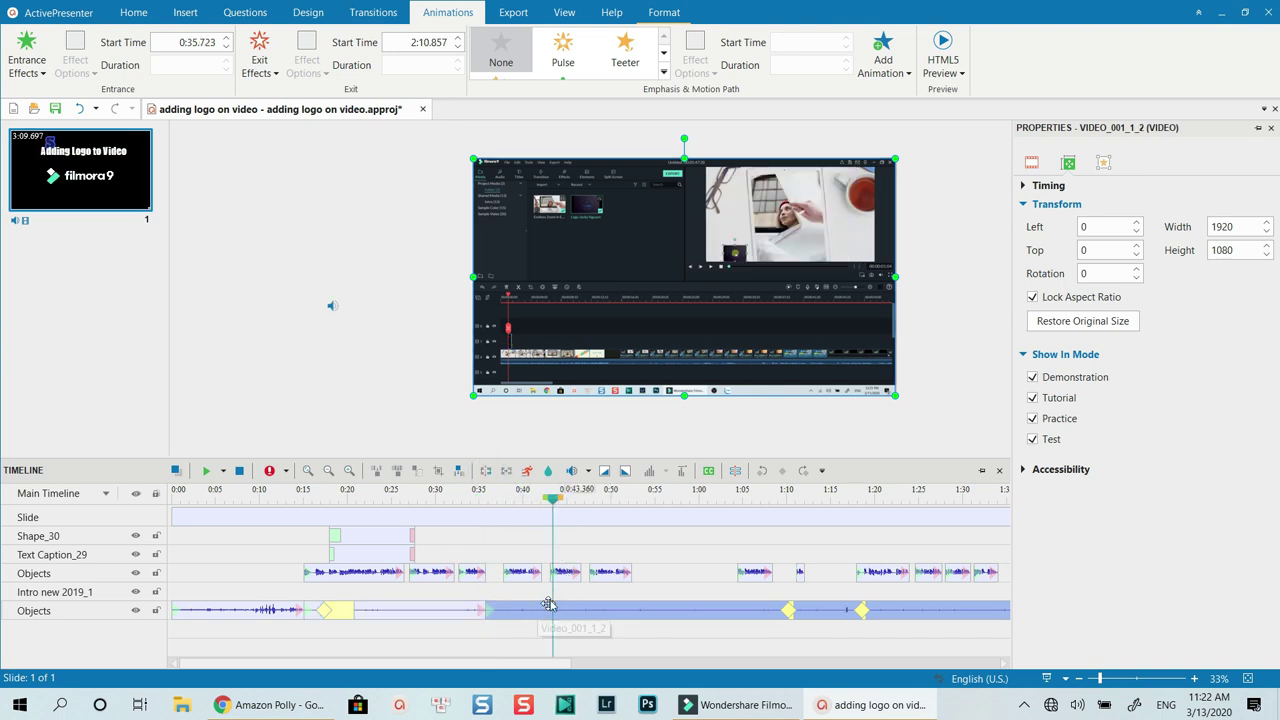
click(610, 500)
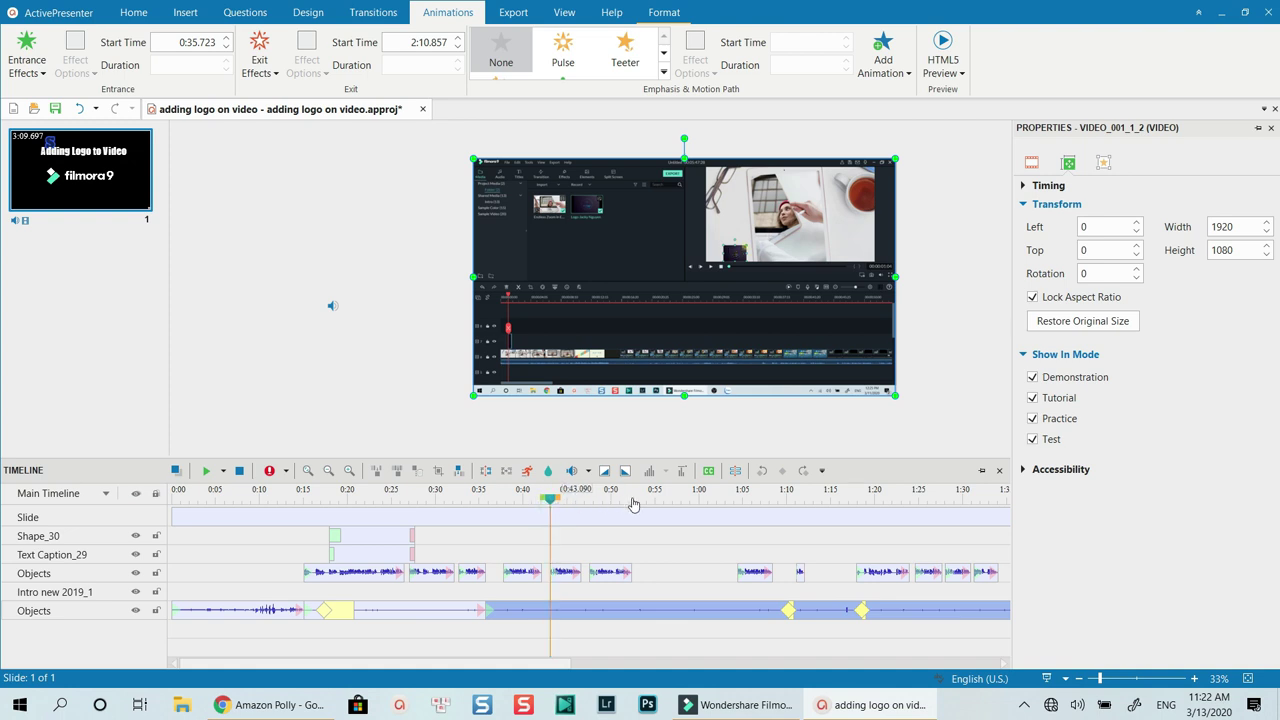
click(638, 503)
drag(638, 500, 631, 500)
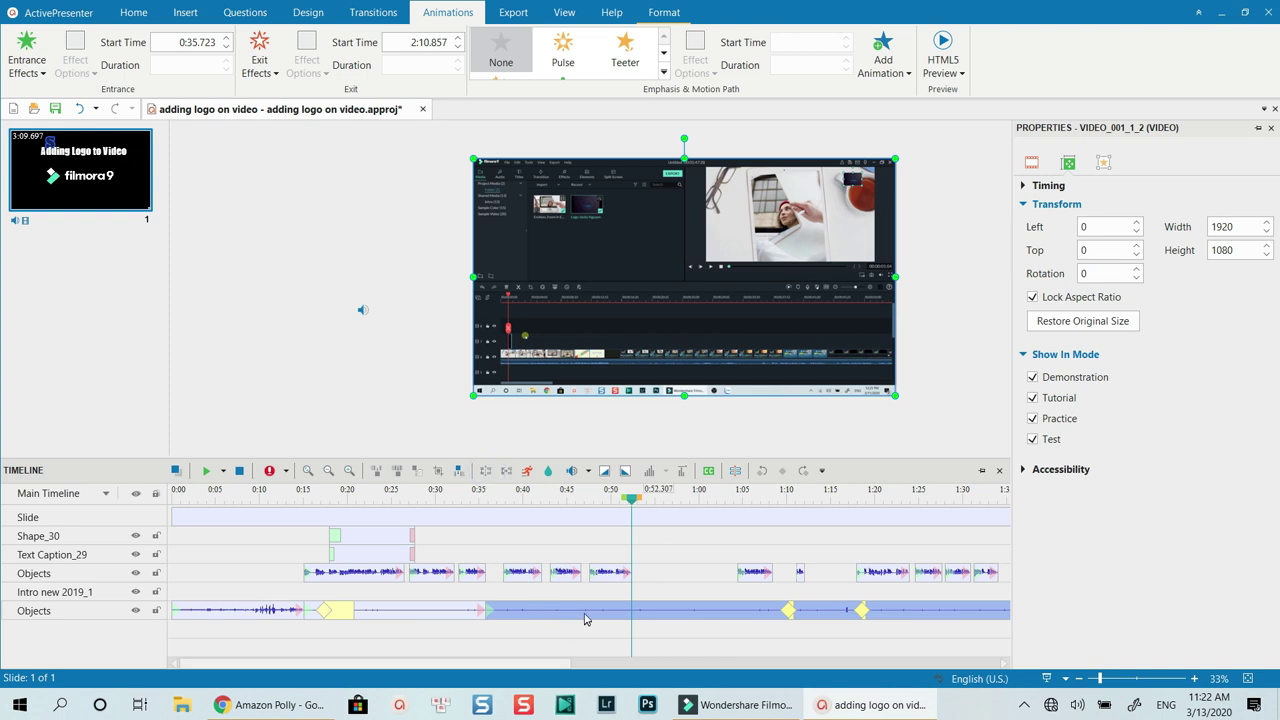
key(ctrl+shift+y)
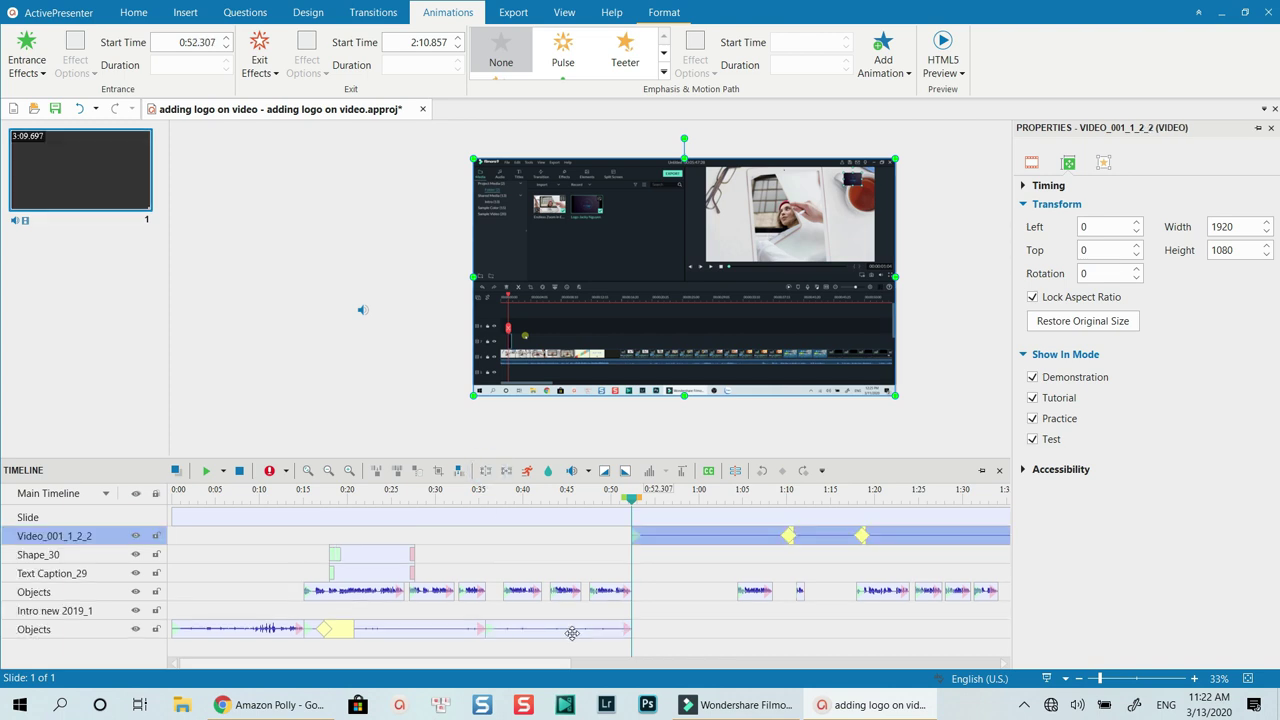
Delete the middle video segment between the two splits, and undo both the deletion and the splits.
click(572, 631)
right_click(572, 631)
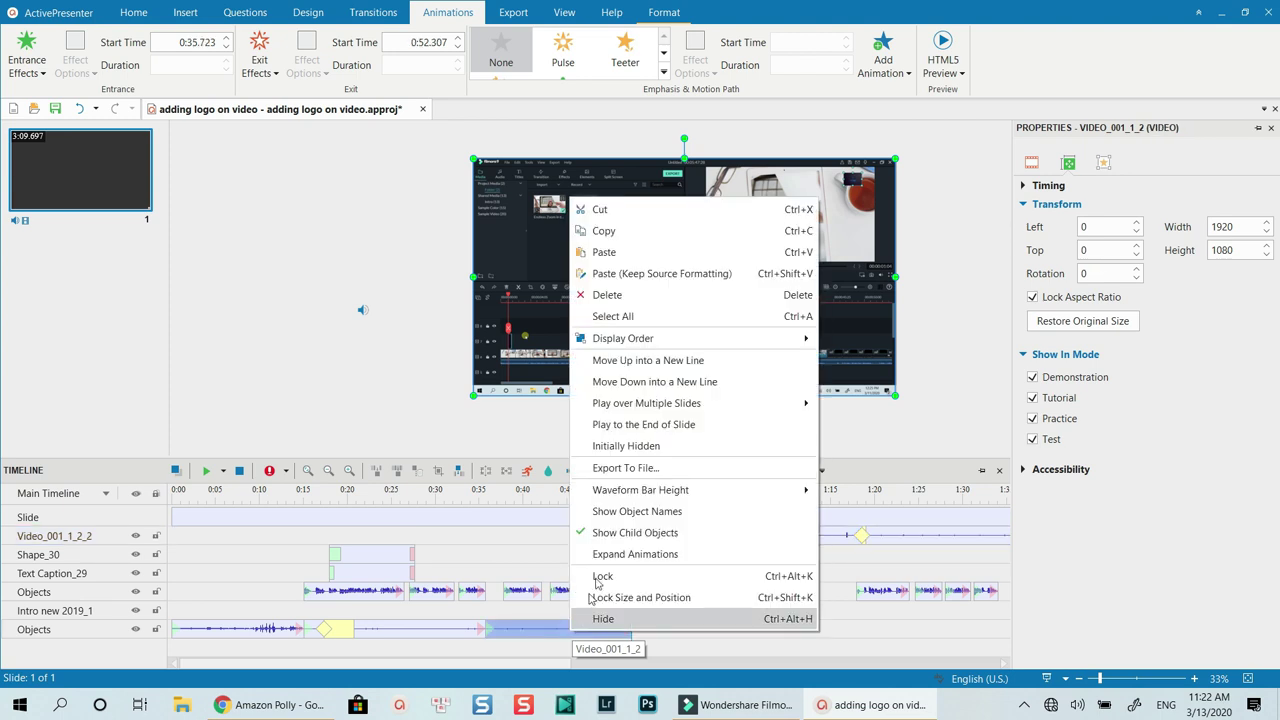
click(627, 296)
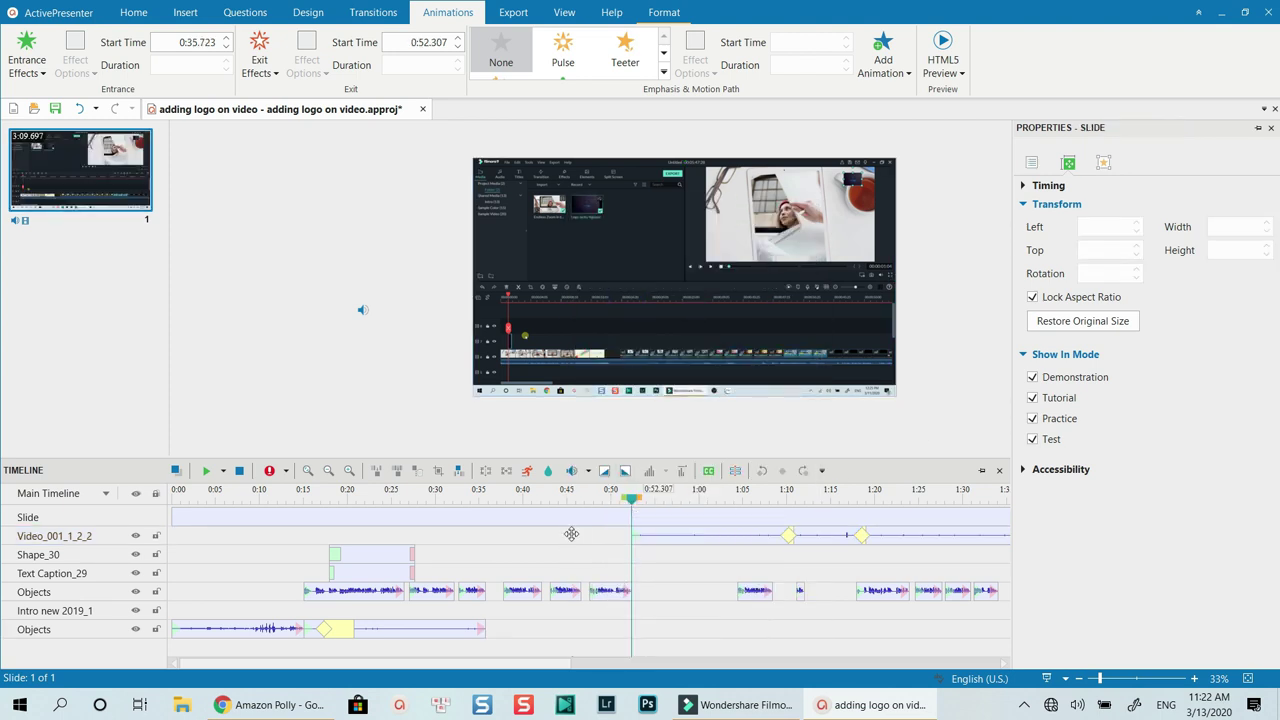
click(523, 491)
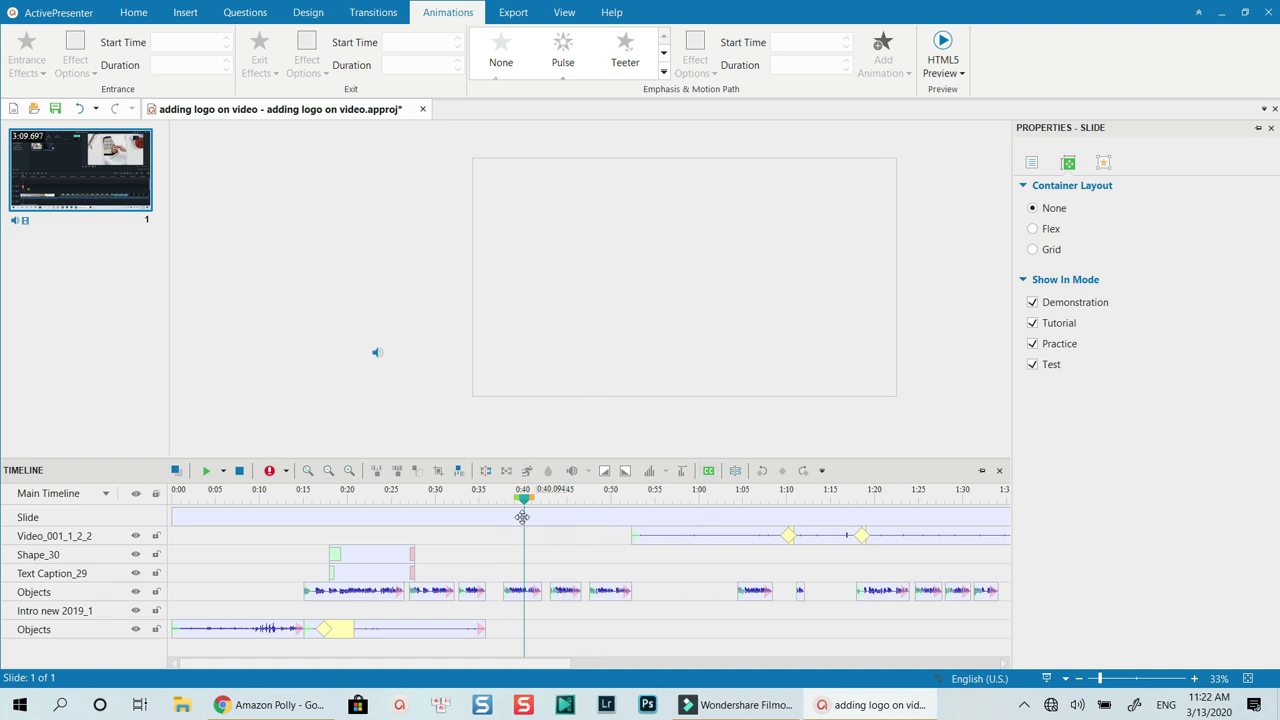
click(592, 620)
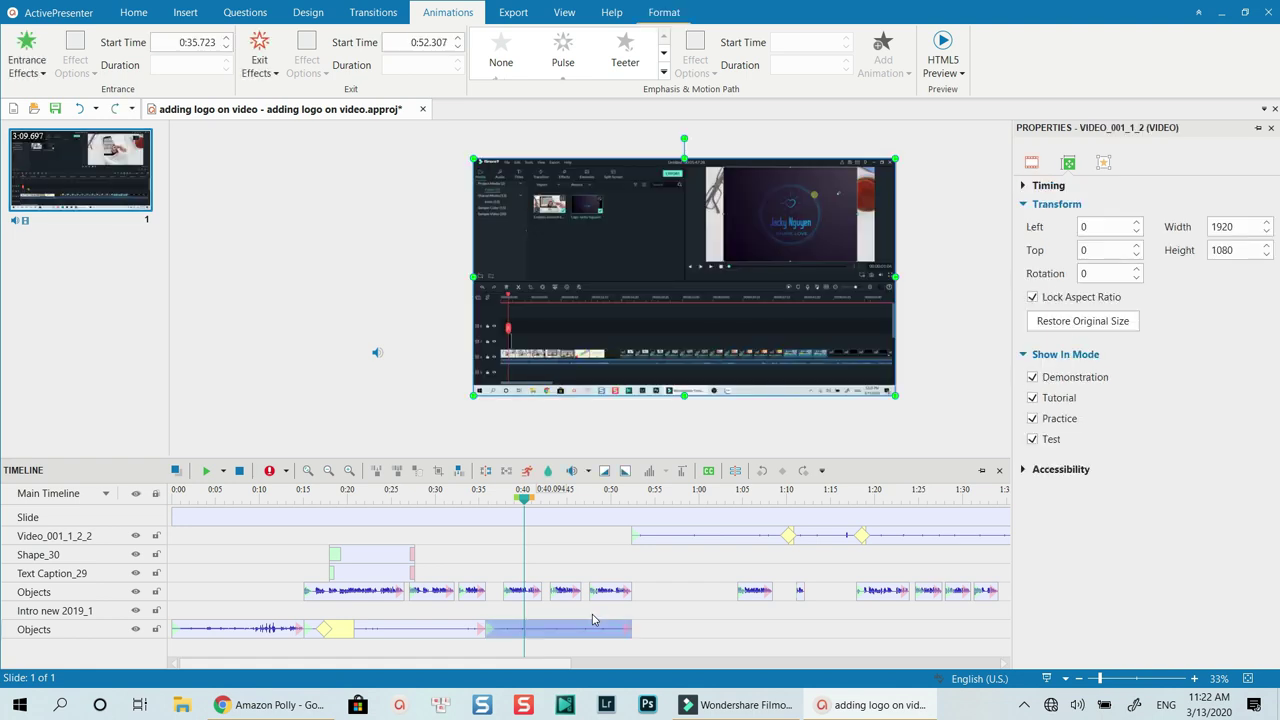
drag(617, 627, 641, 627)
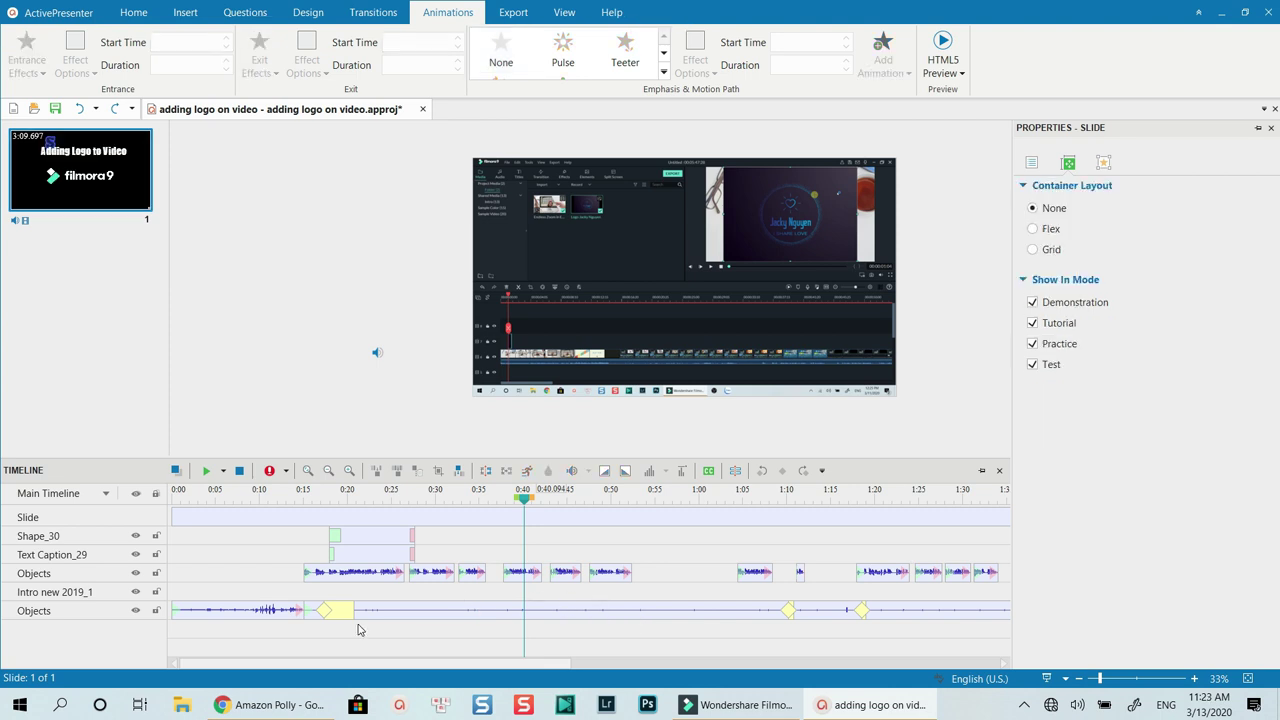
Insert a Zoom-n-Pan effect at 0:40.094 on the timeline.
click(430, 612)
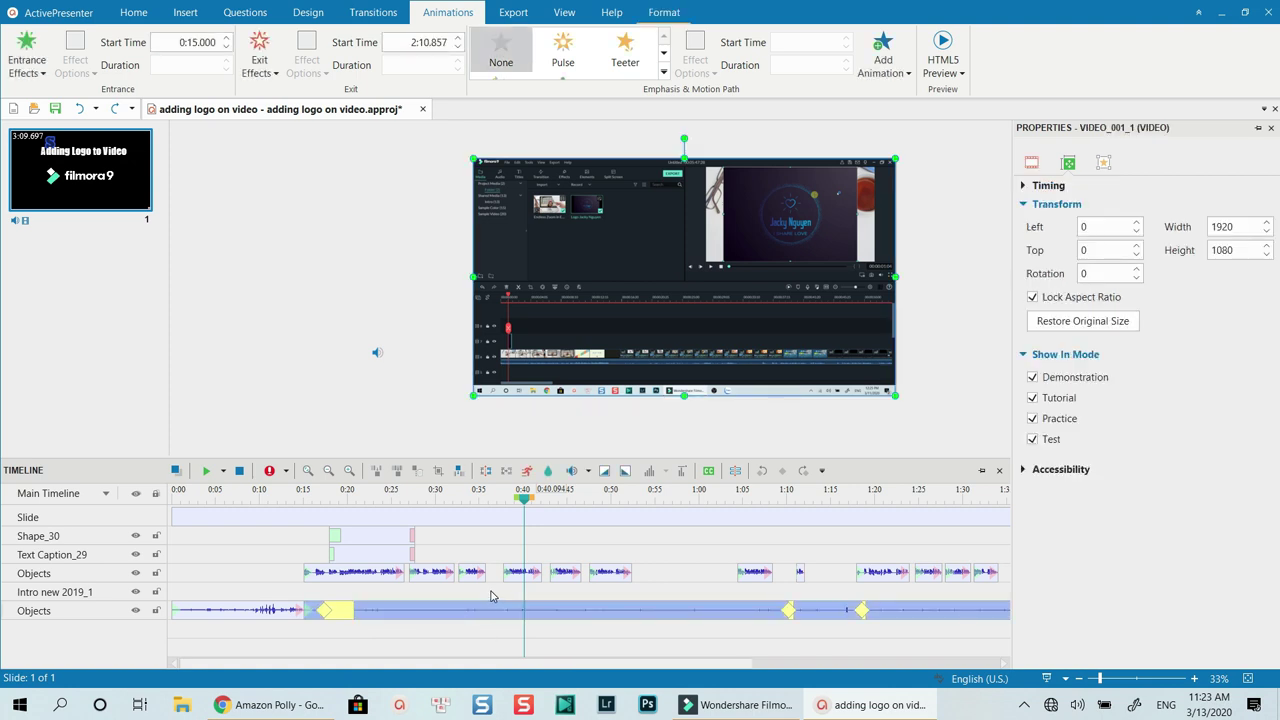
scroll(491, 592, down, 3)
scroll(368, 598, up, 1)
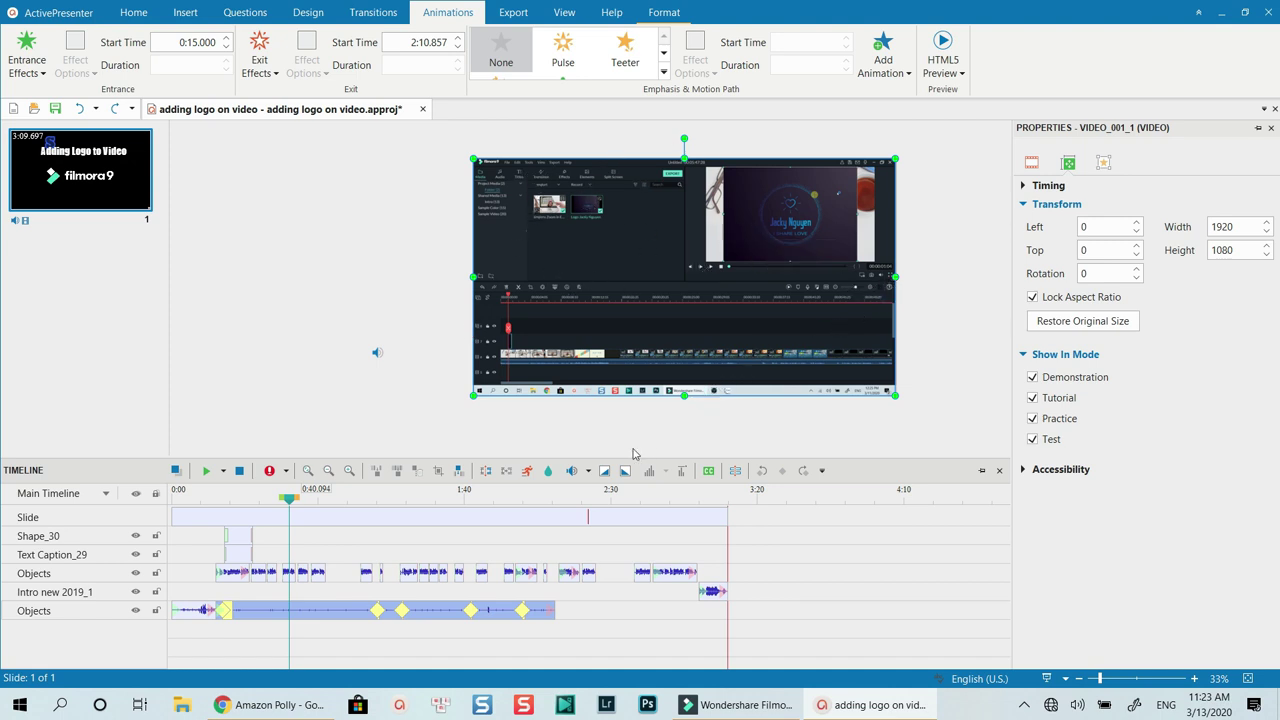
click(182, 12)
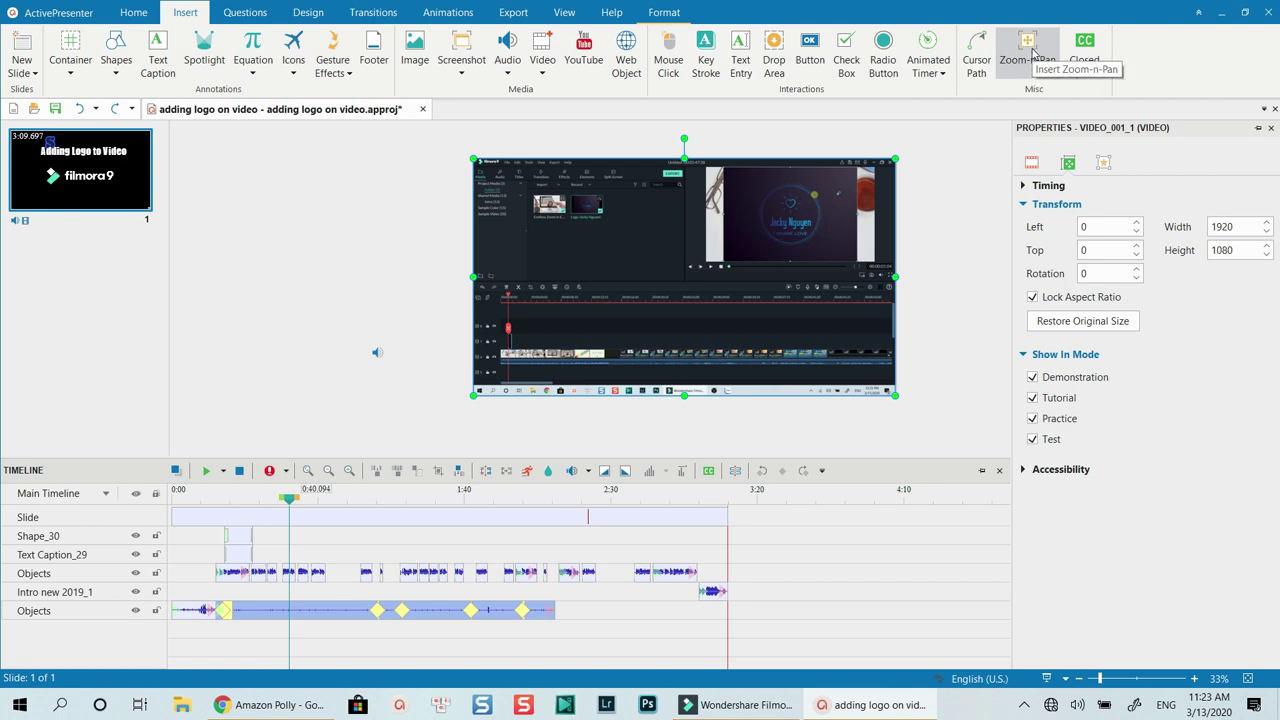
click(1030, 60)
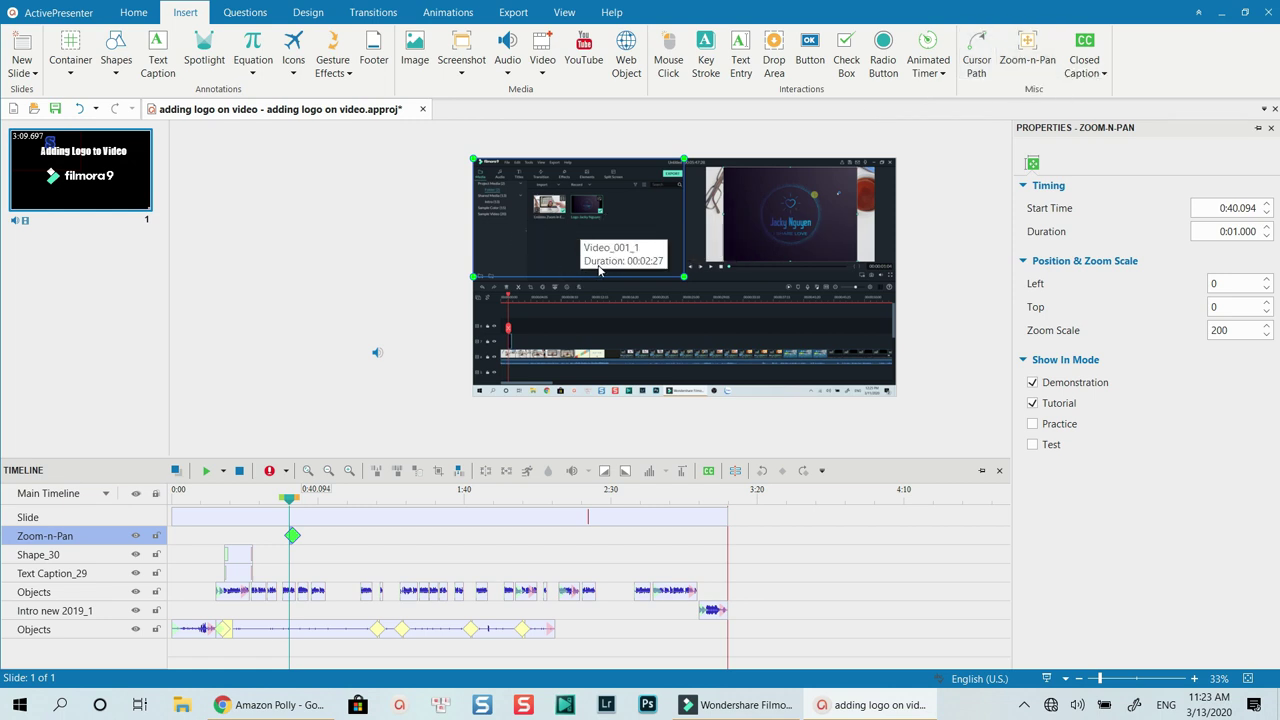
Adjust the Zoom-n-Pan effect on the timeline to start at about 0:40.566 and last about 2.5 seconds.
click(296, 545)
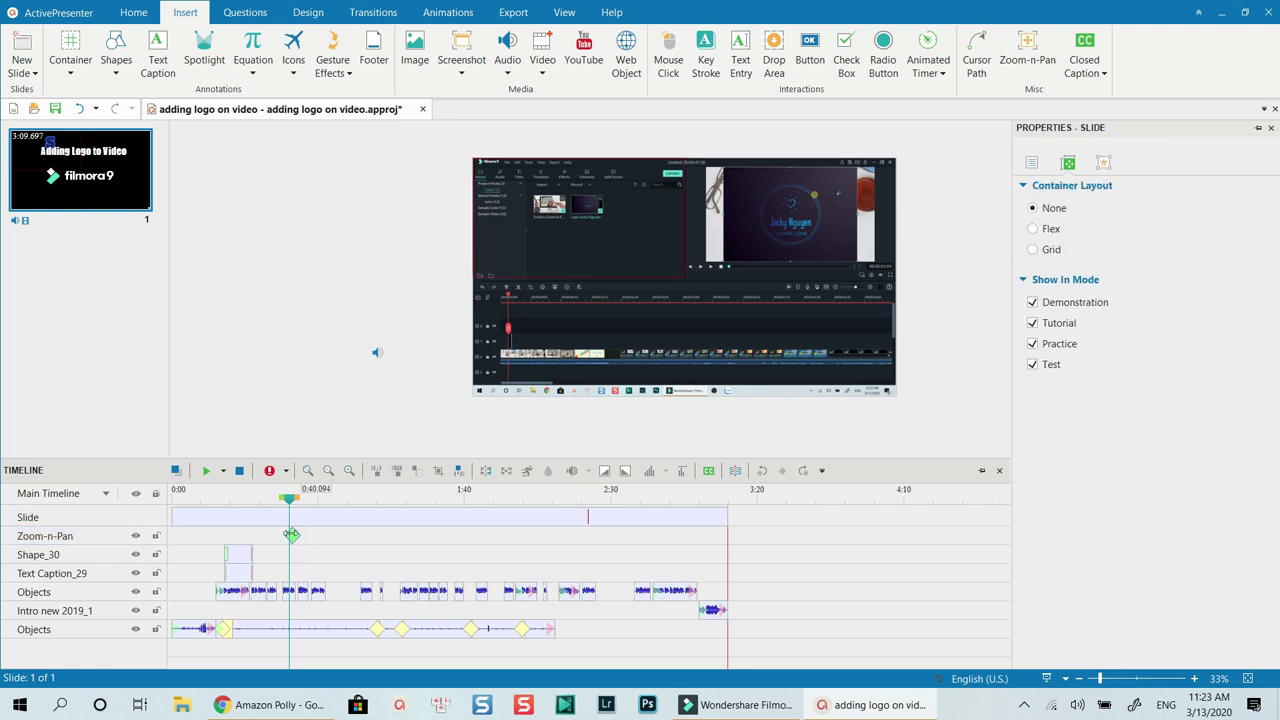
click(294, 535)
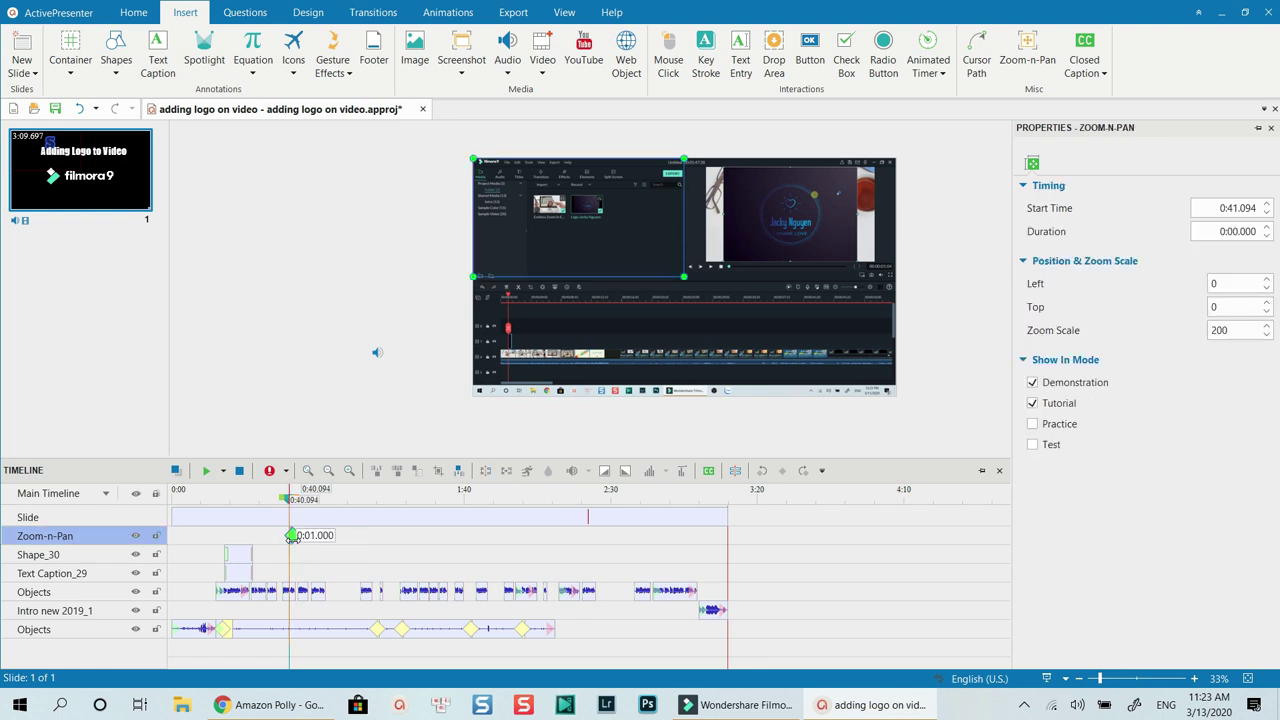
scroll(293, 560, up, 5)
mouse_move(318, 538)
mouse_down()
mouse_move(268, 536)
mouse_move(580, 562)
mouse_move(356, 554)
mouse_up()
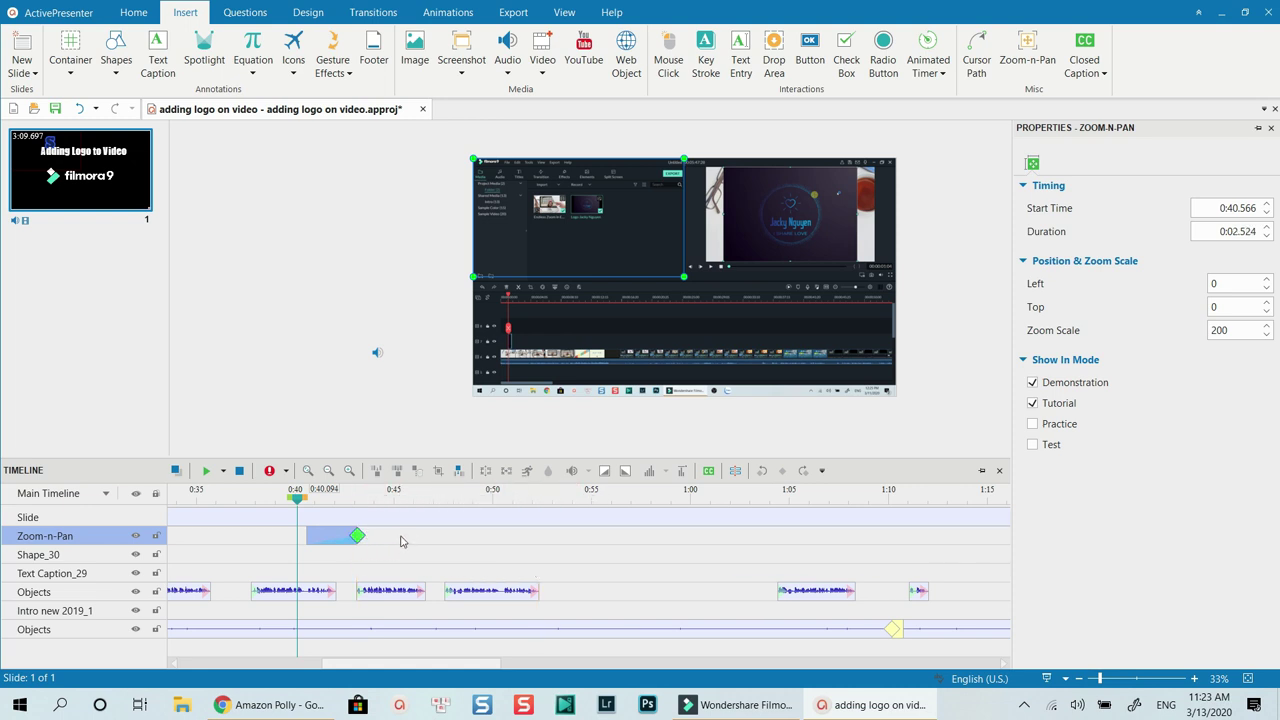
Insert a second Zoom-n-Pan effect at 0:49.477 and move its zoom area to Left 960, Top 81, around the video preview.
click(334, 492)
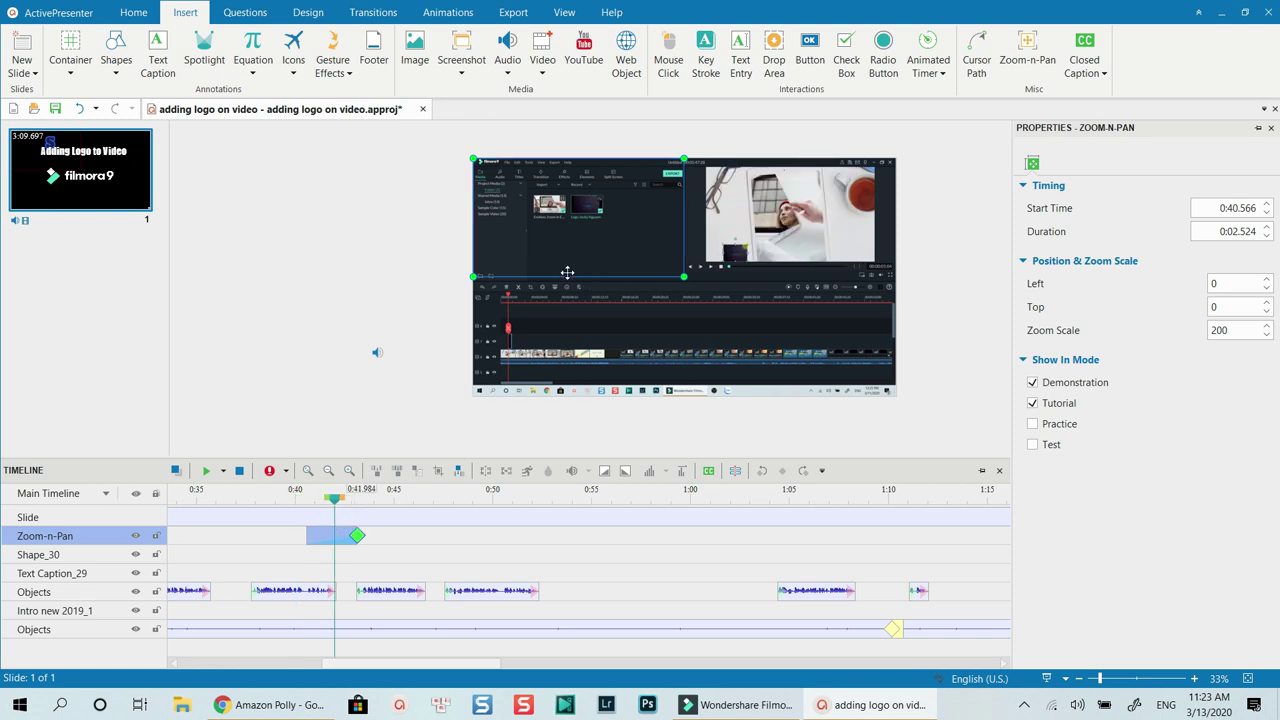
click(483, 499)
click(502, 548)
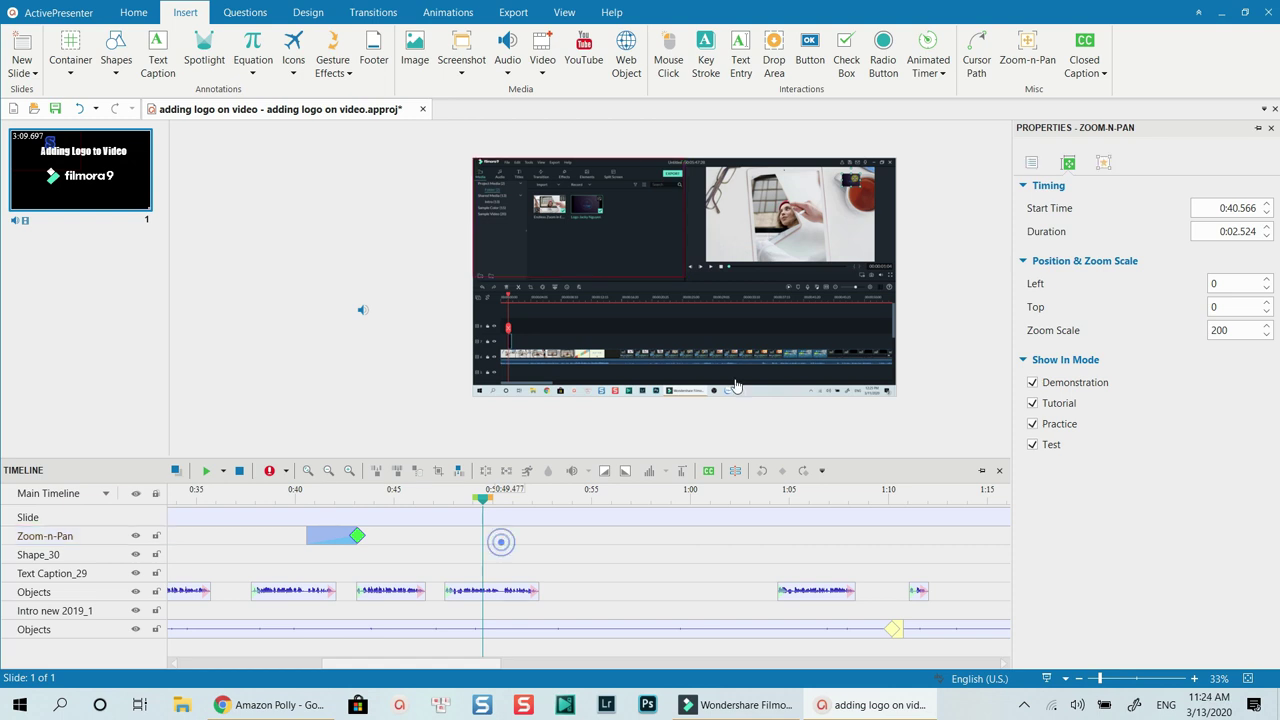
click(511, 628)
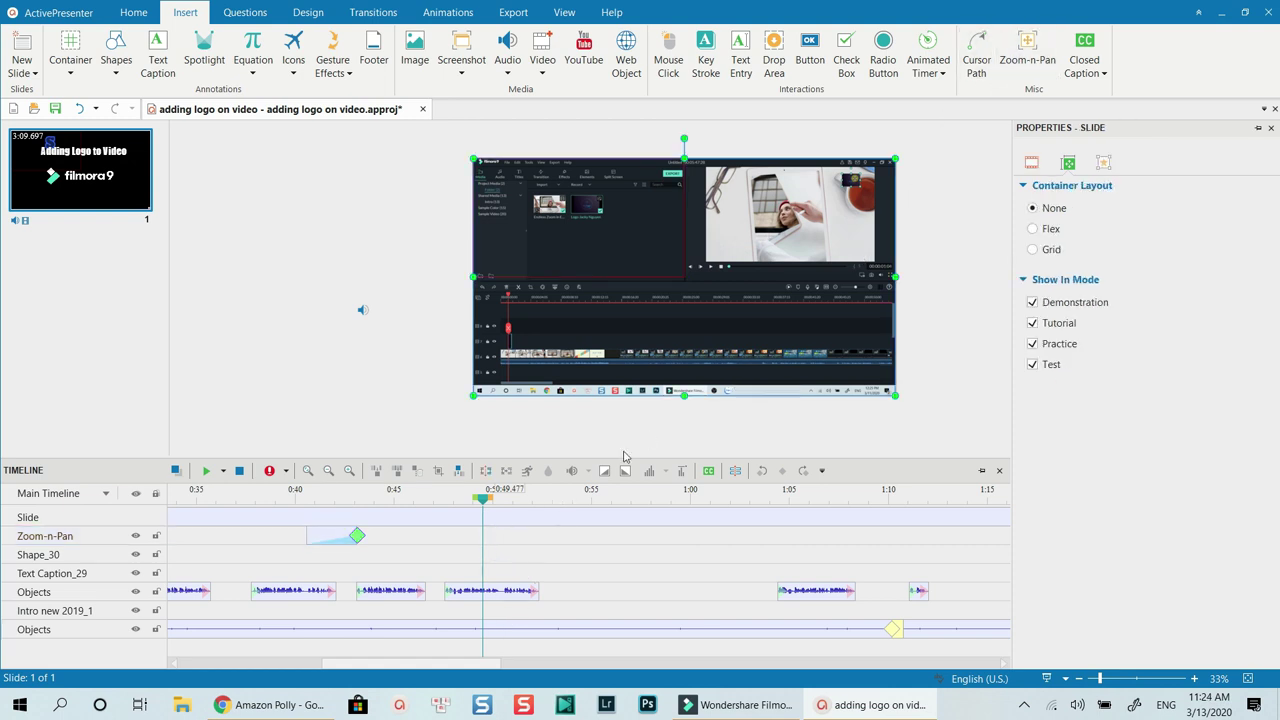
click(1027, 55)
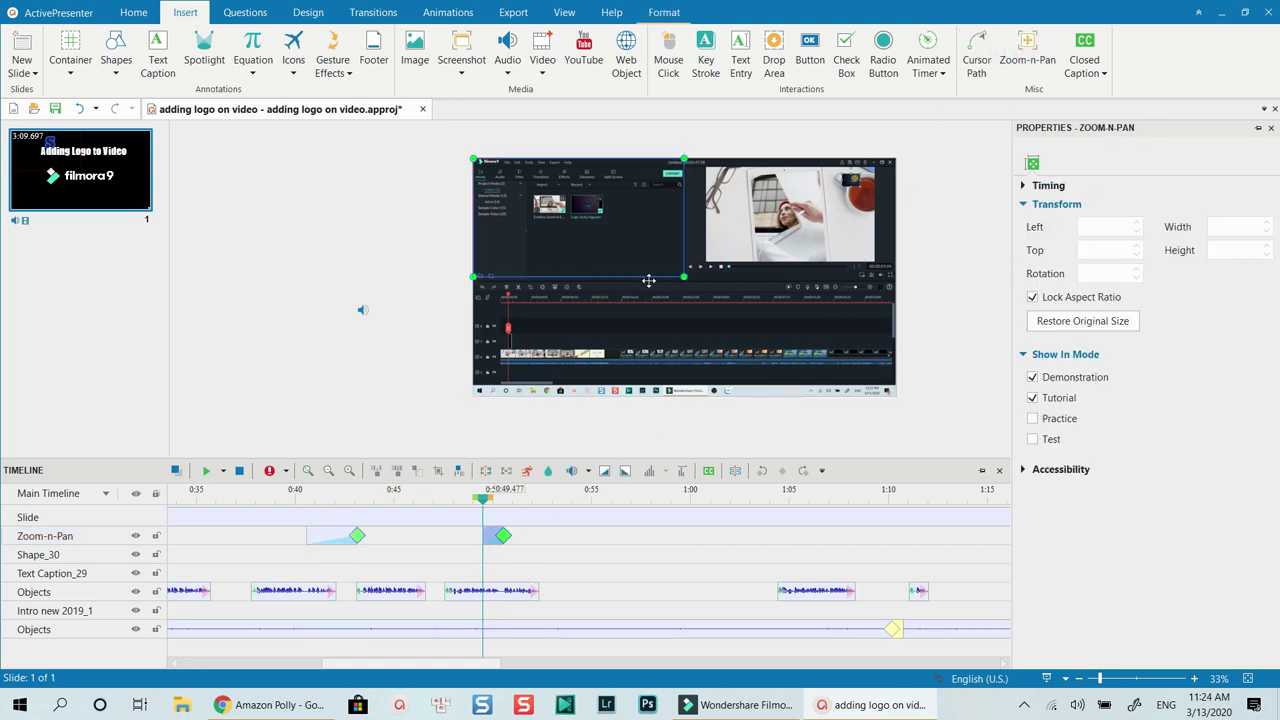
drag(836, 293, 777, 287)
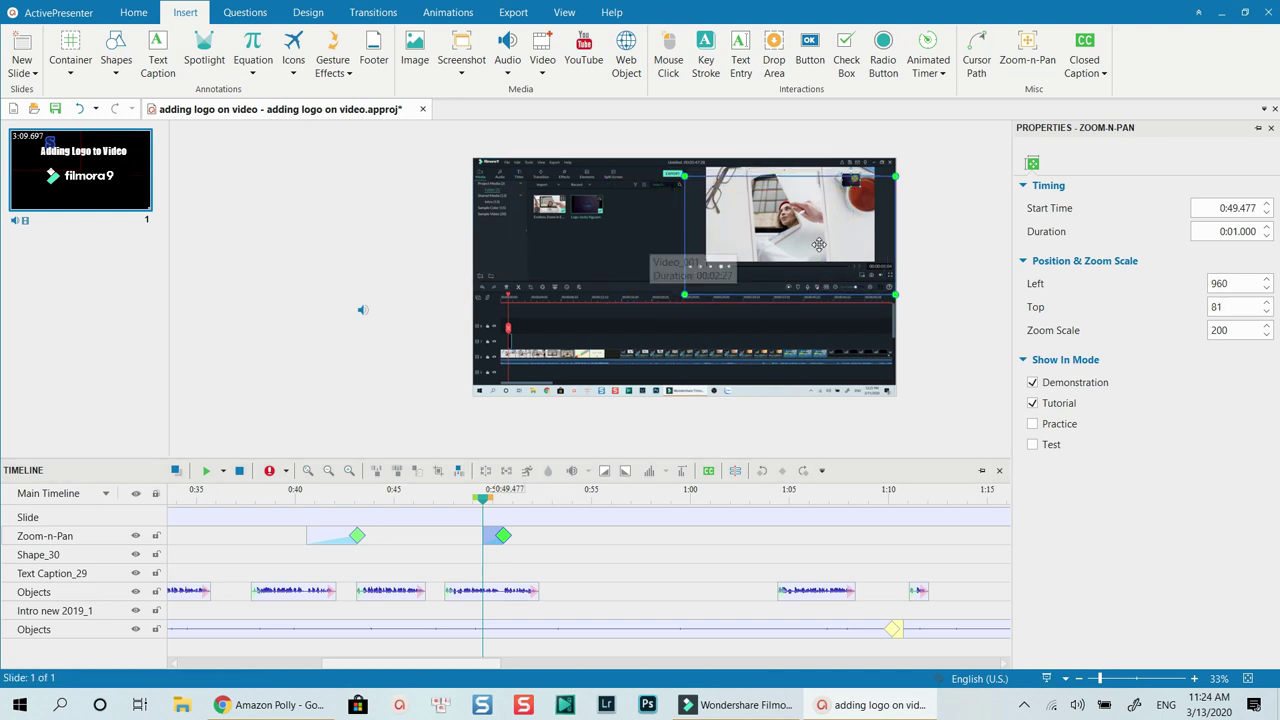
Insert a third Zoom-n-Pan effect at 0:53.189 and enlarge its zoom area to the full slide at a zoom scale of 100.
click(557, 506)
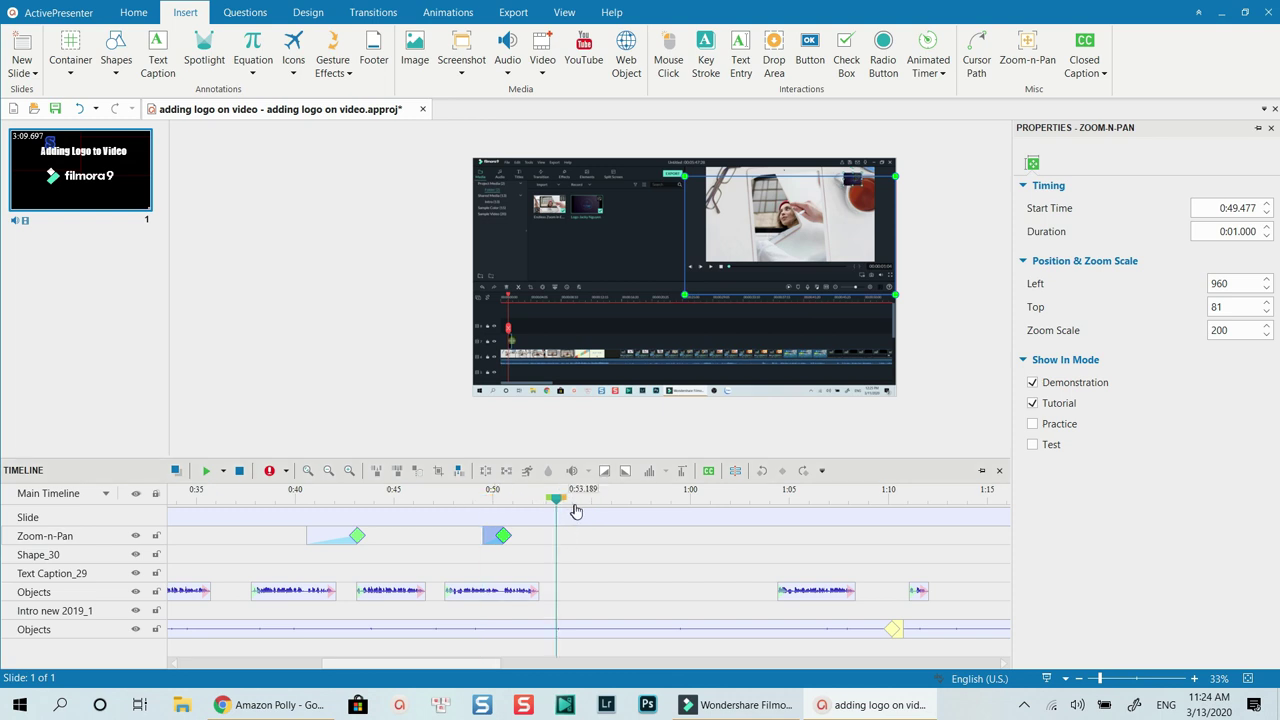
click(591, 631)
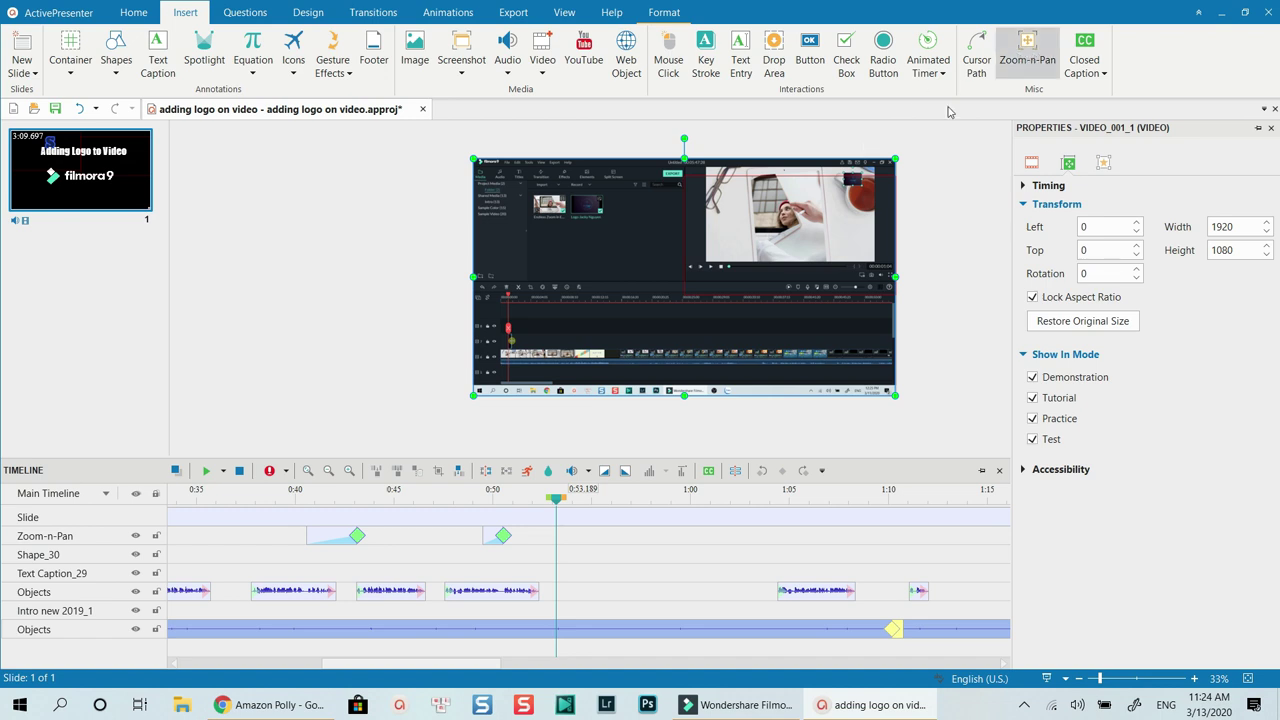
click(1024, 52)
drag(743, 314, 922, 401)
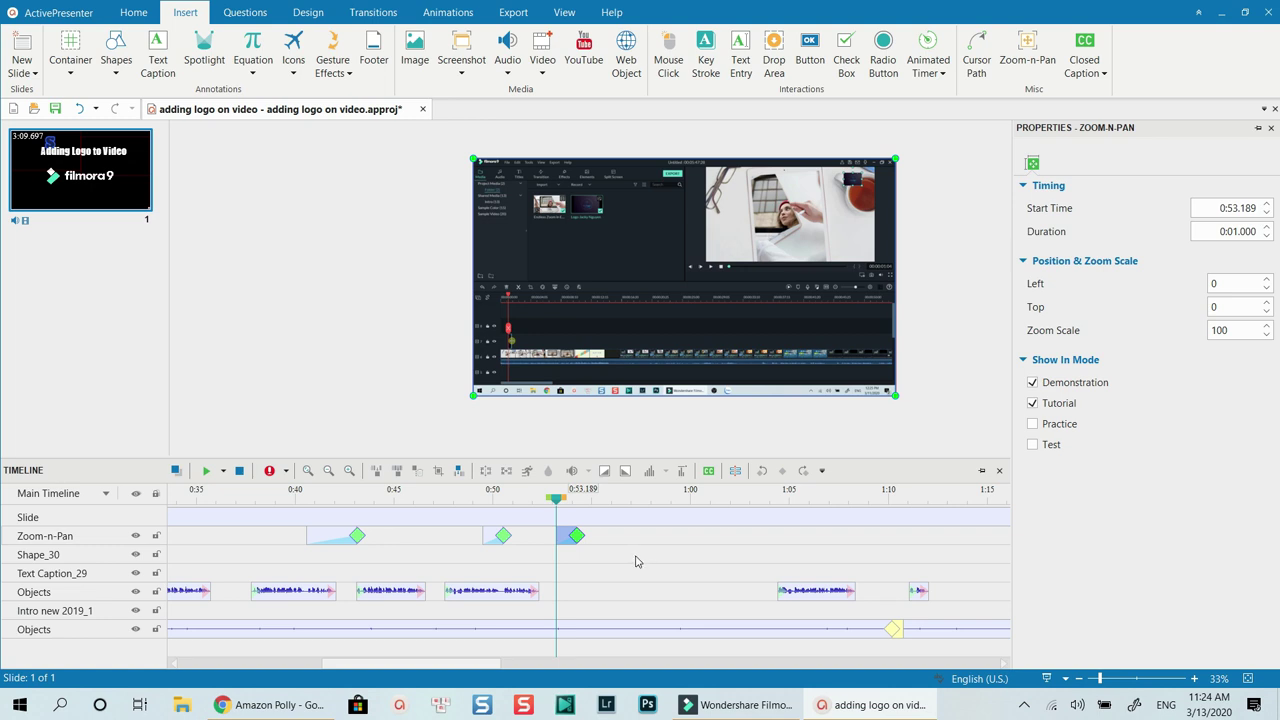
Delete all the Zoom-n-Pan effects from the timeline together and select the screen recording video.
drag(614, 551, 340, 533)
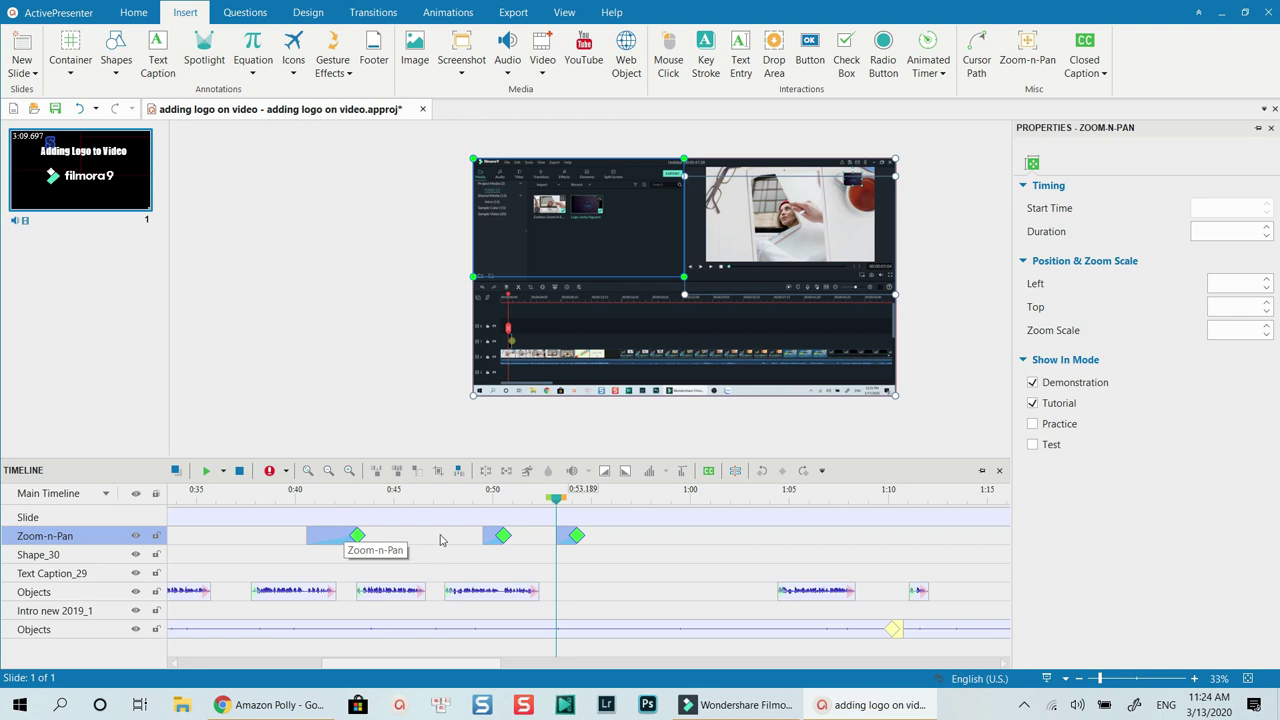
key(Delete)
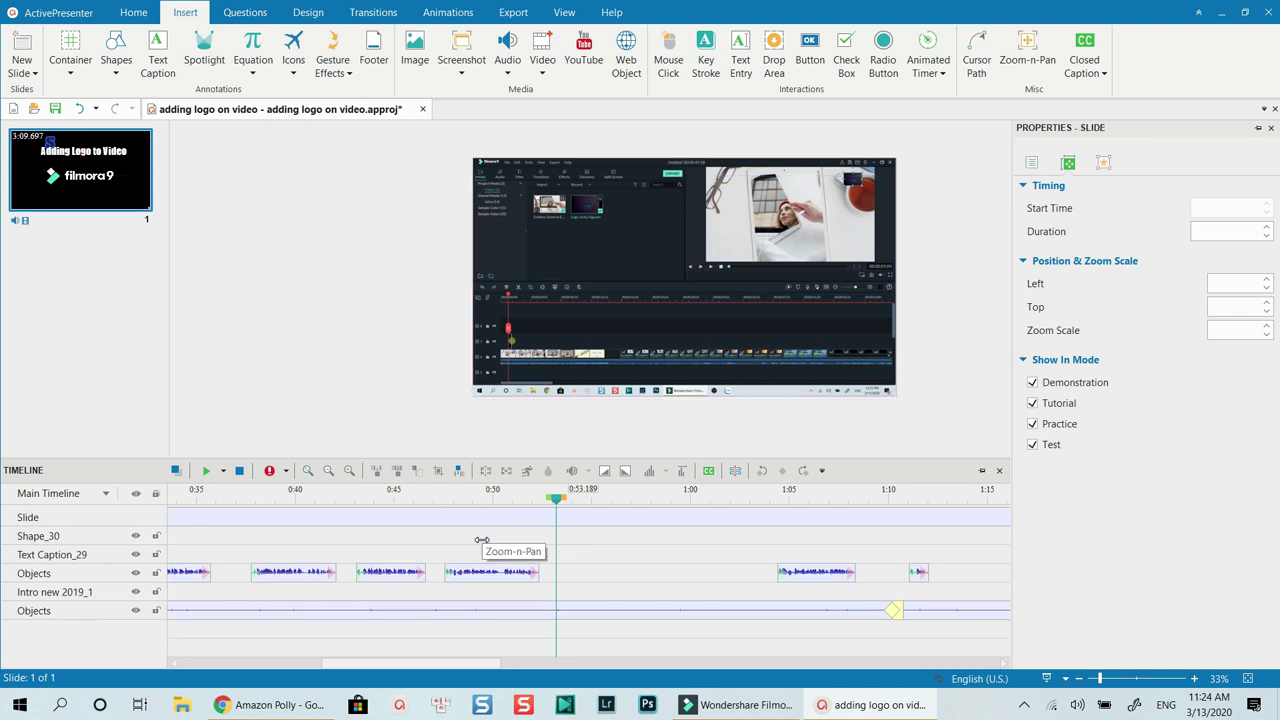
click(500, 609)
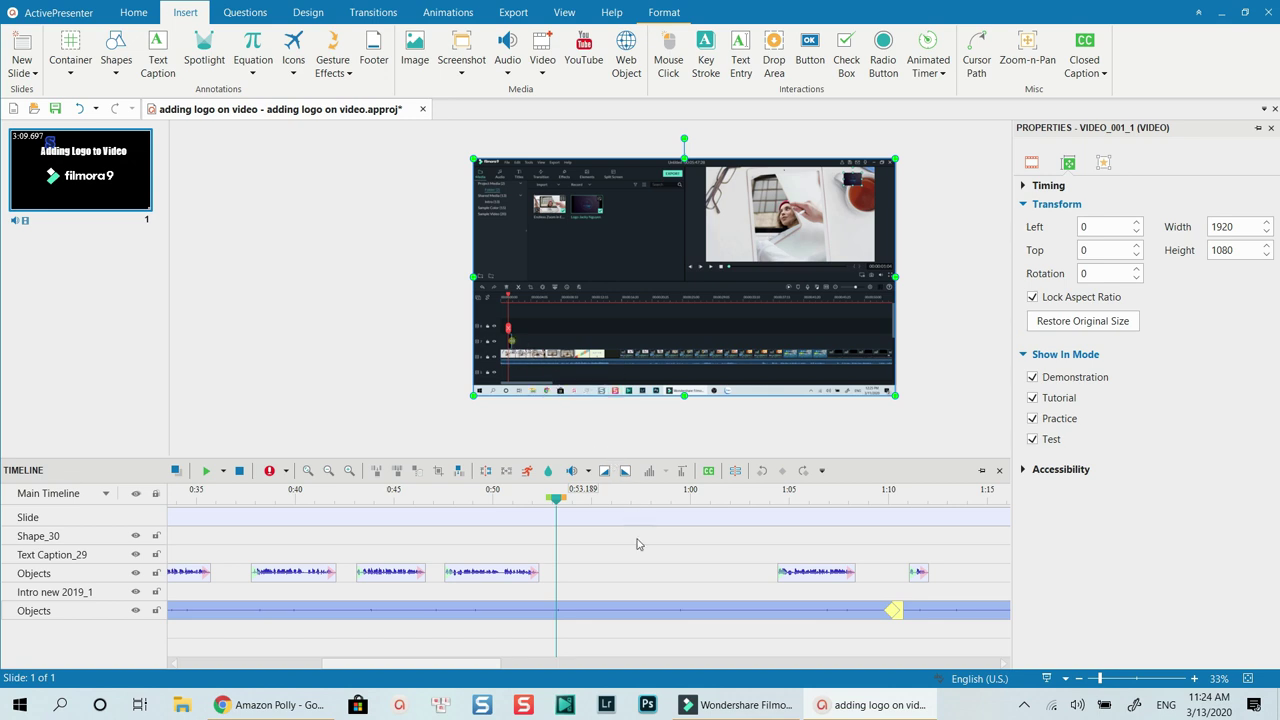
scroll(642, 548, down, 2)
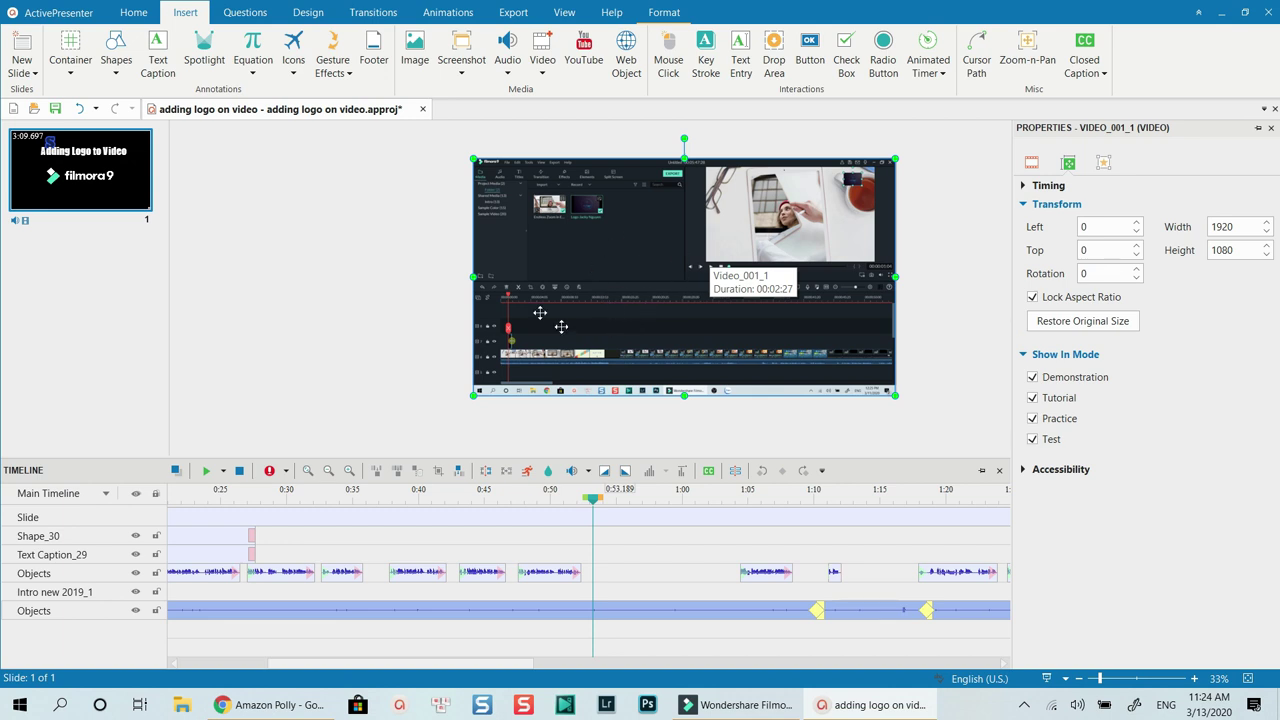
click(292, 62)
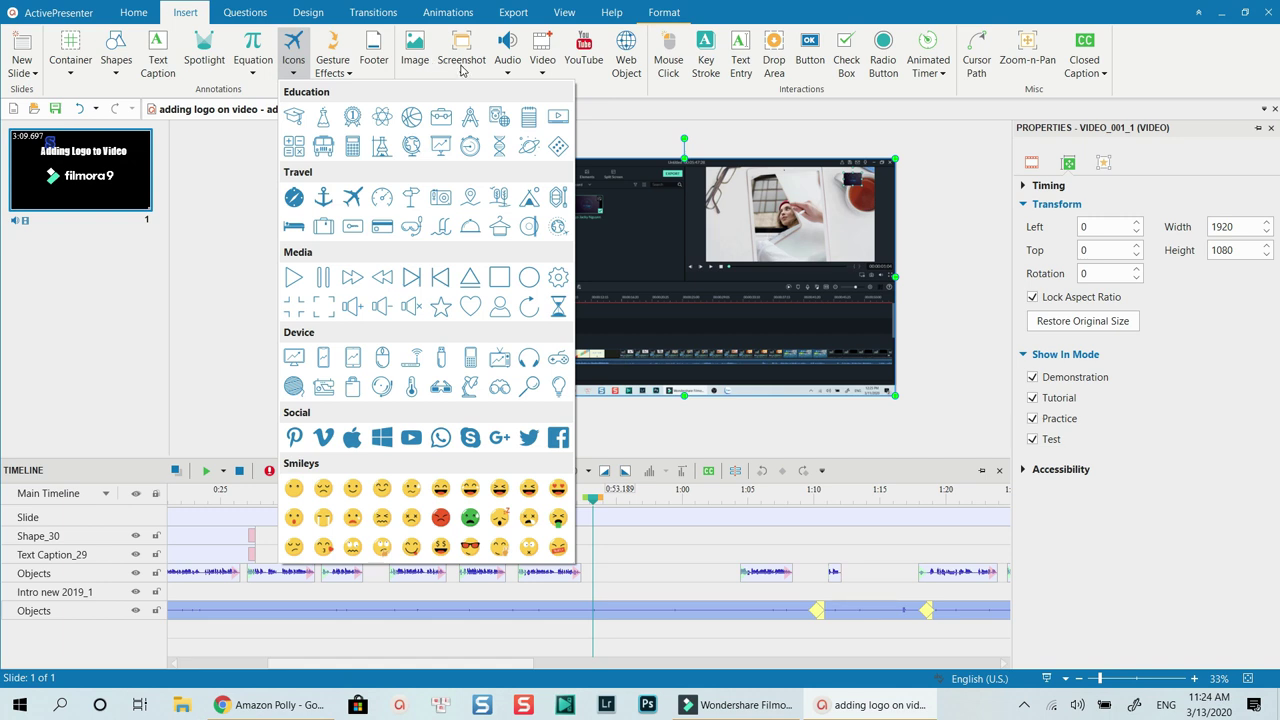
click(508, 78)
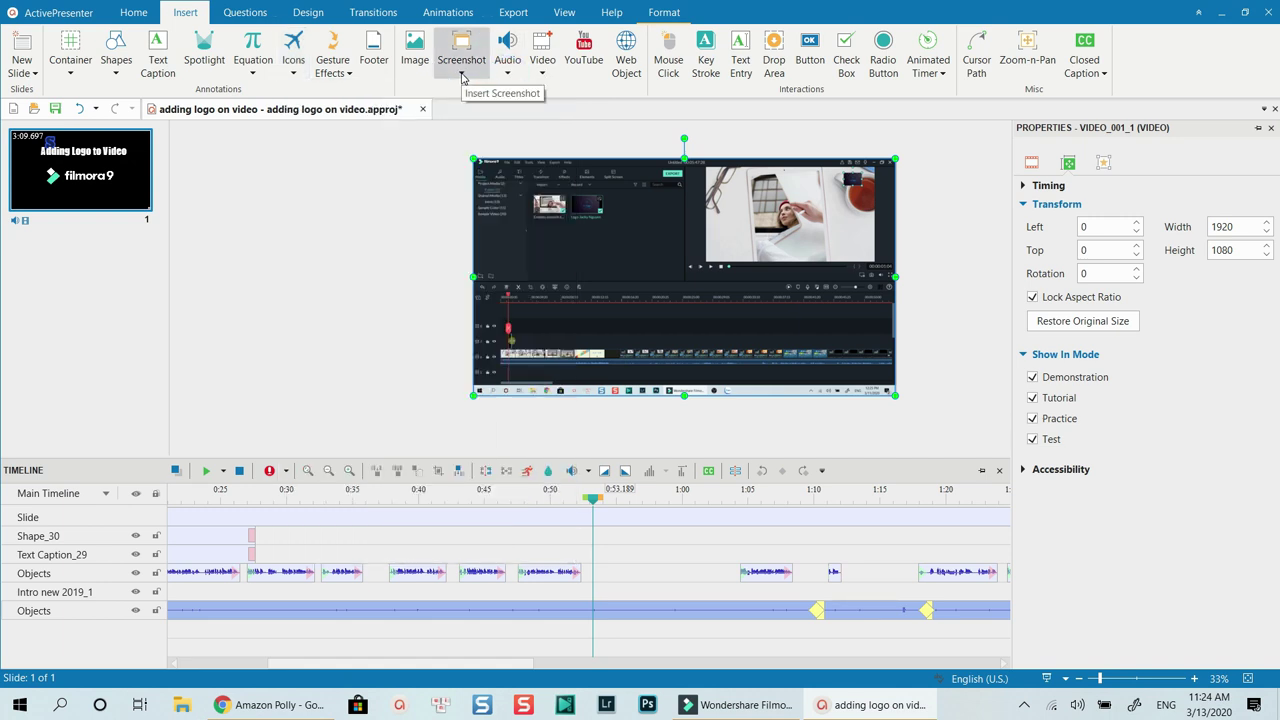
click(462, 66)
click(511, 77)
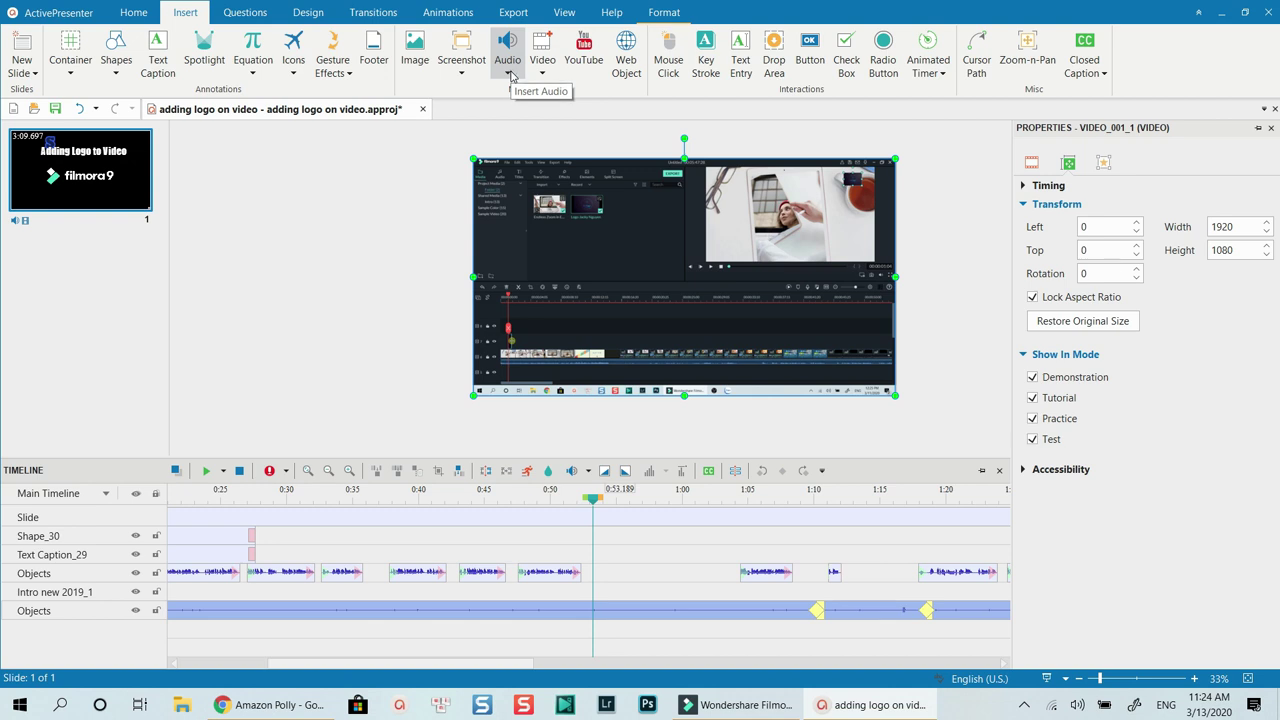
click(511, 77)
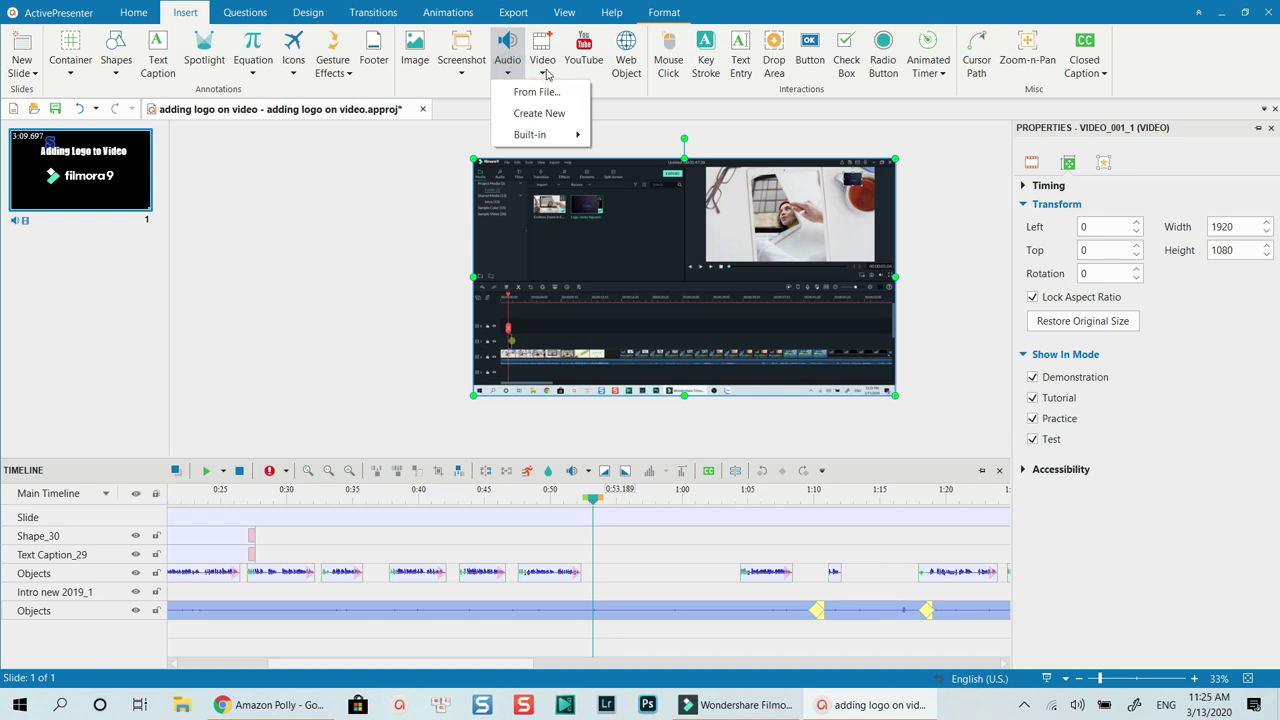
click(542, 77)
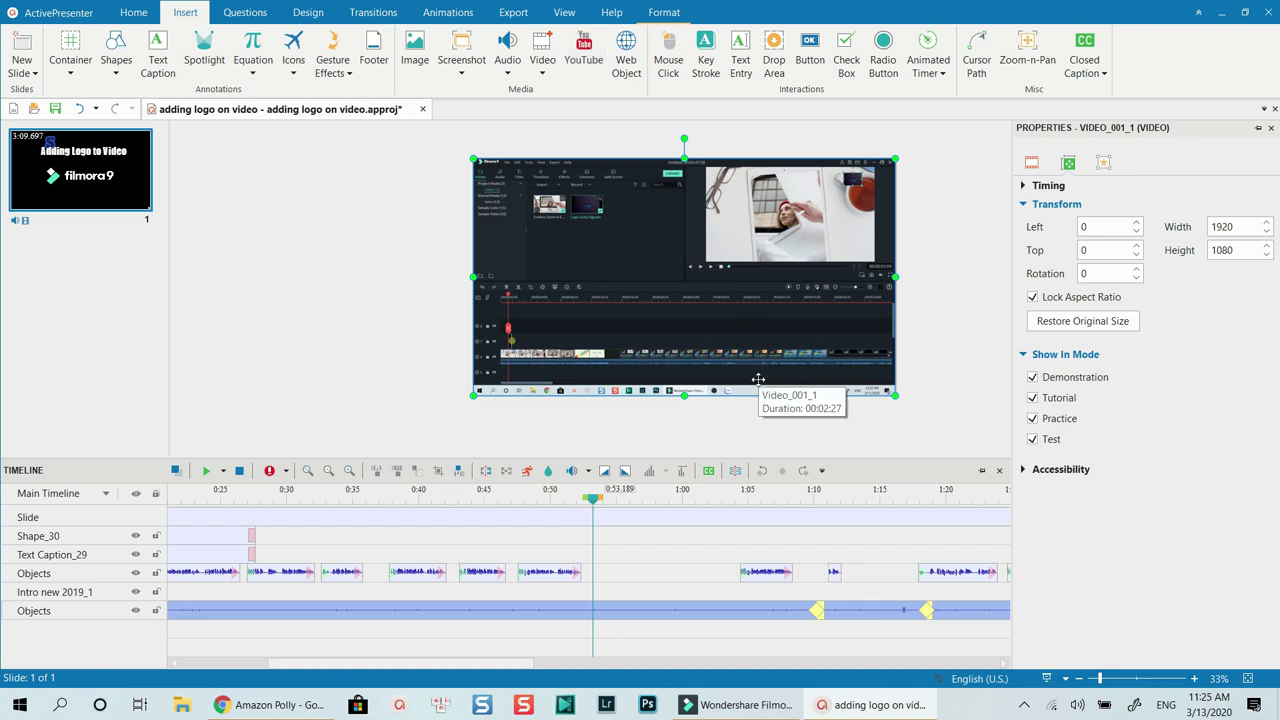
Open the cursor effects settings of the screen recording video.
click(657, 591)
click(655, 604)
scroll(732, 565, down, 2)
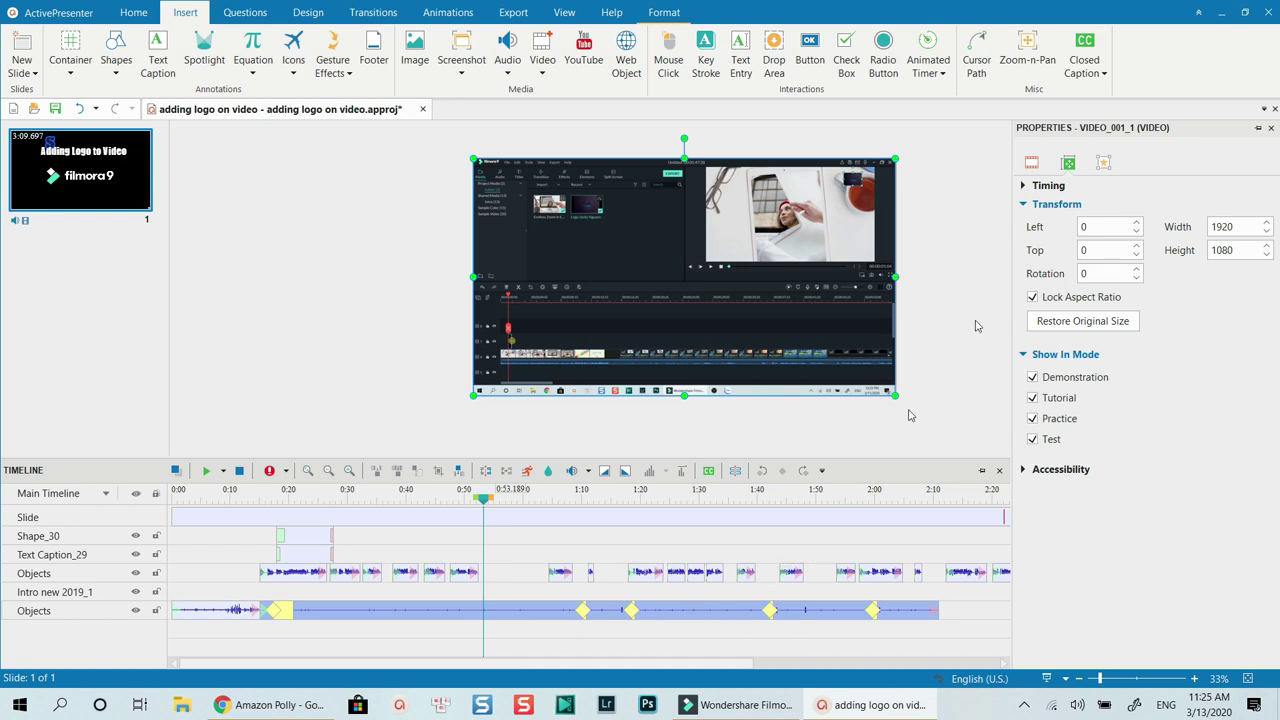
click(1033, 166)
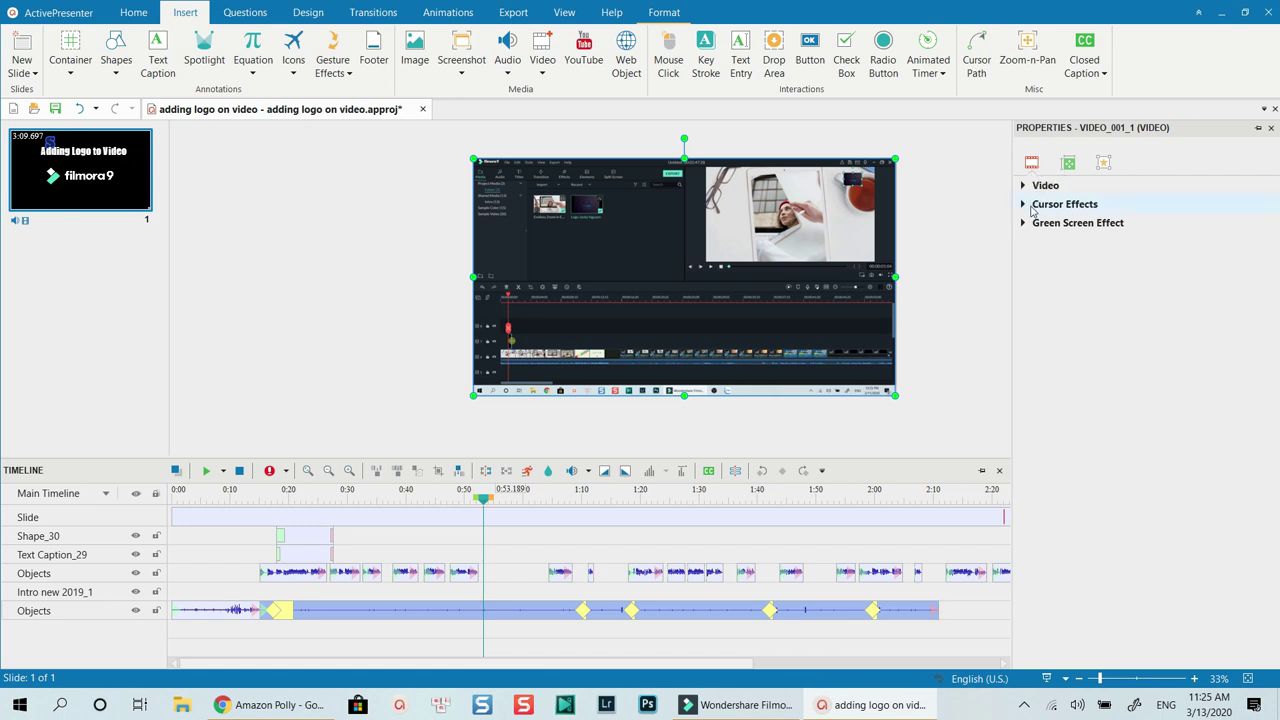
click(1023, 207)
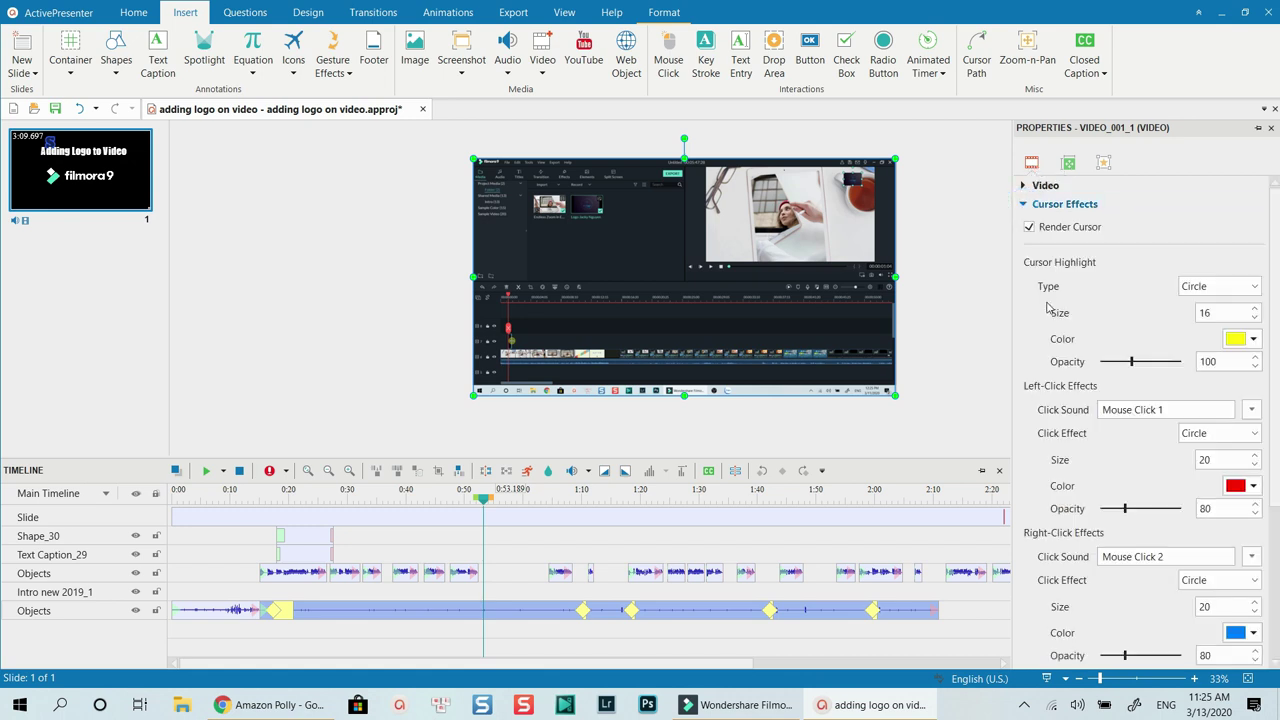
Turn cursor rendering off and back on for the screen recording video.
click(1030, 228)
click(1031, 229)
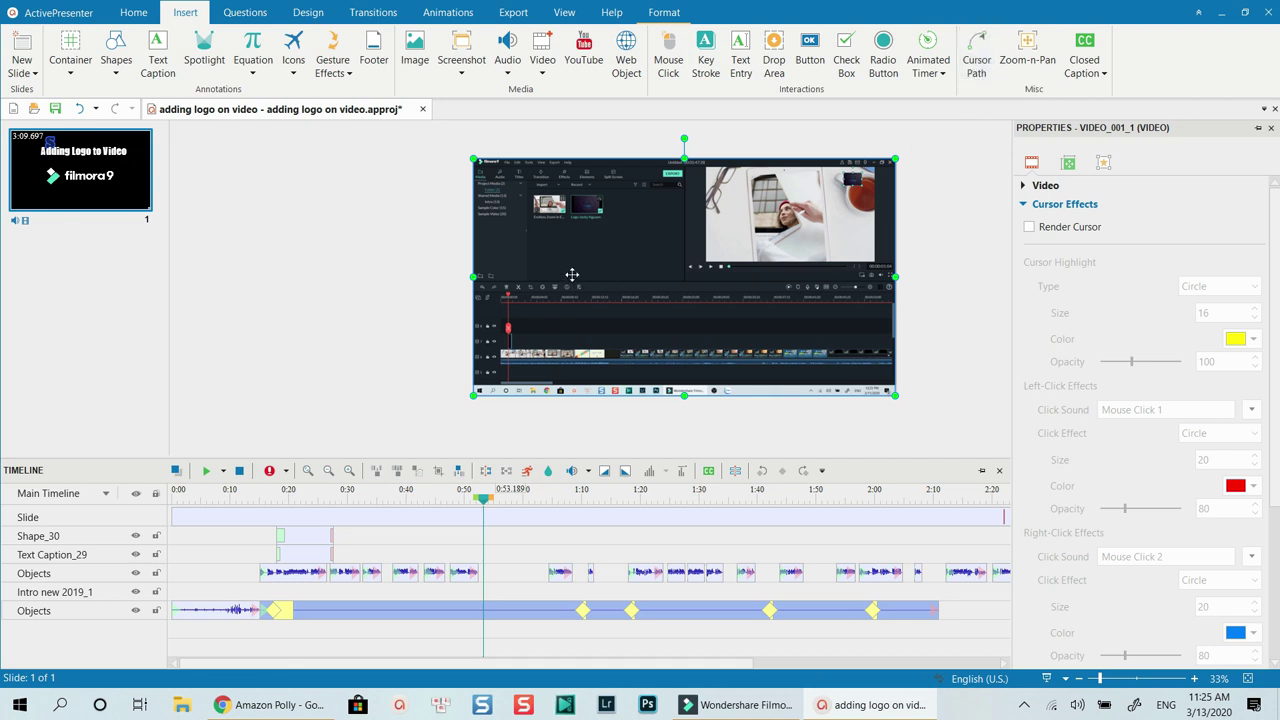
click(1029, 227)
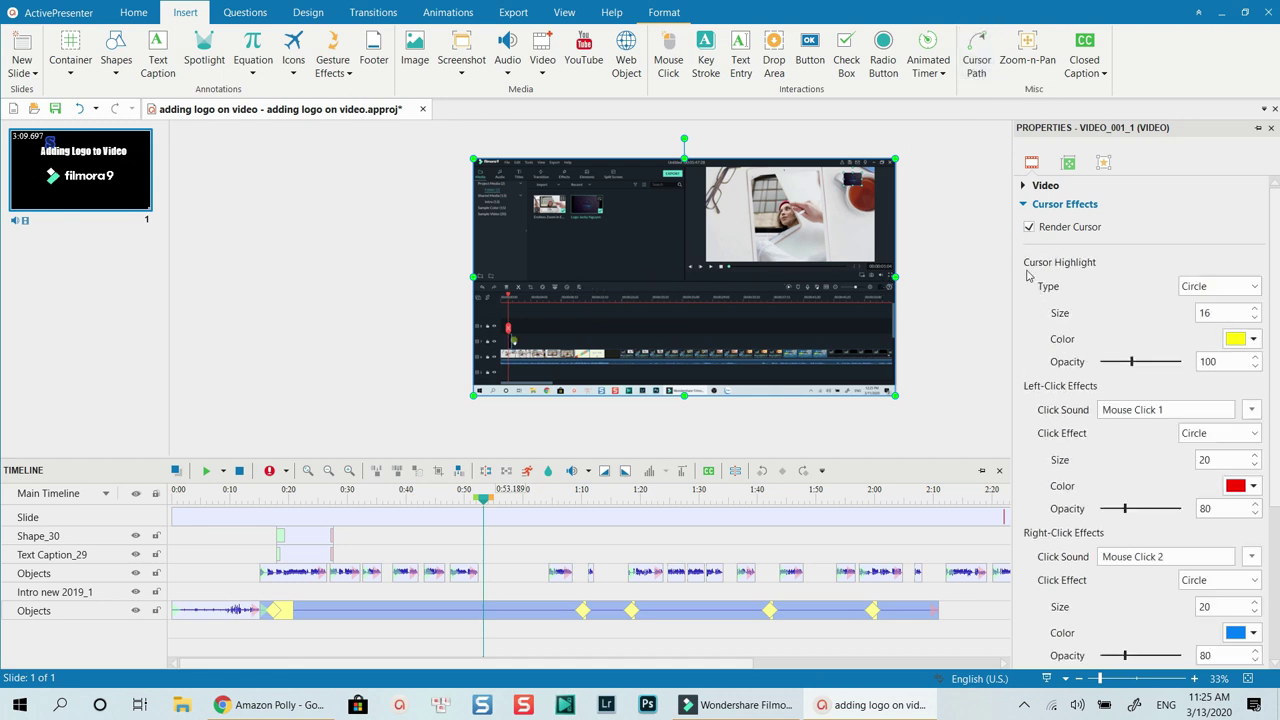
Set the size of the screen recording's cursor highlight to 18.
click(1218, 288)
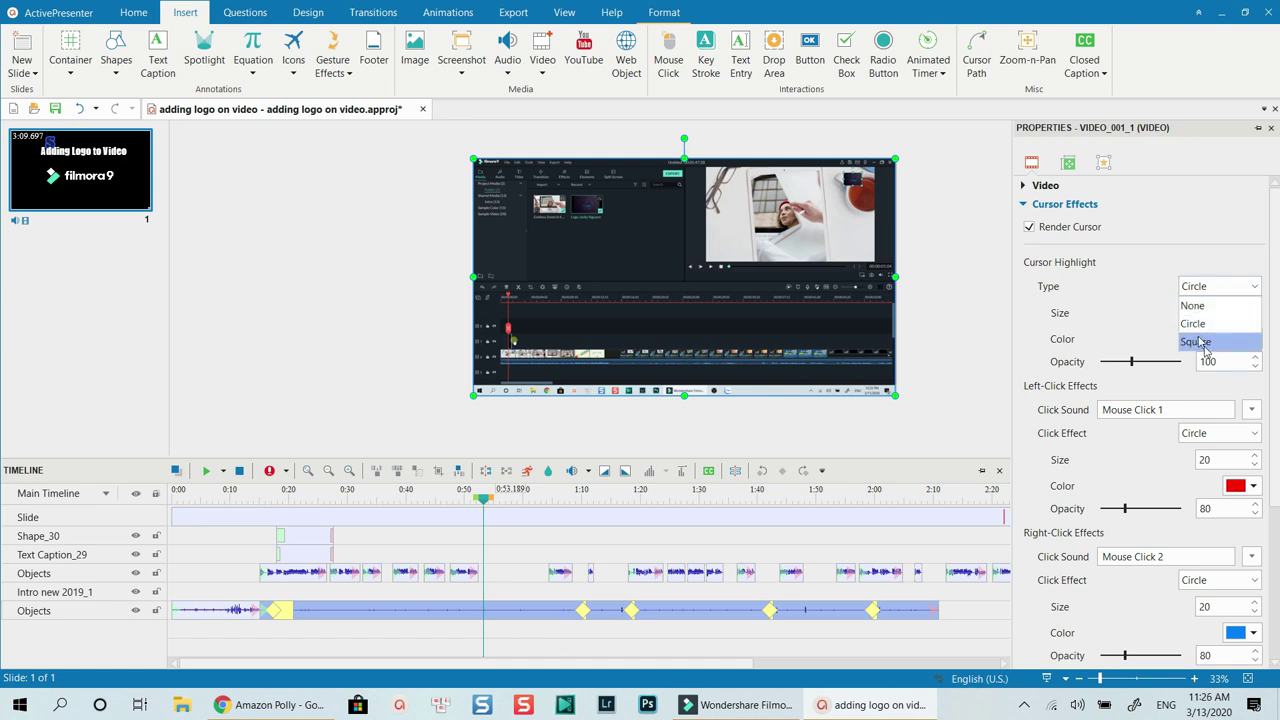
click(1155, 257)
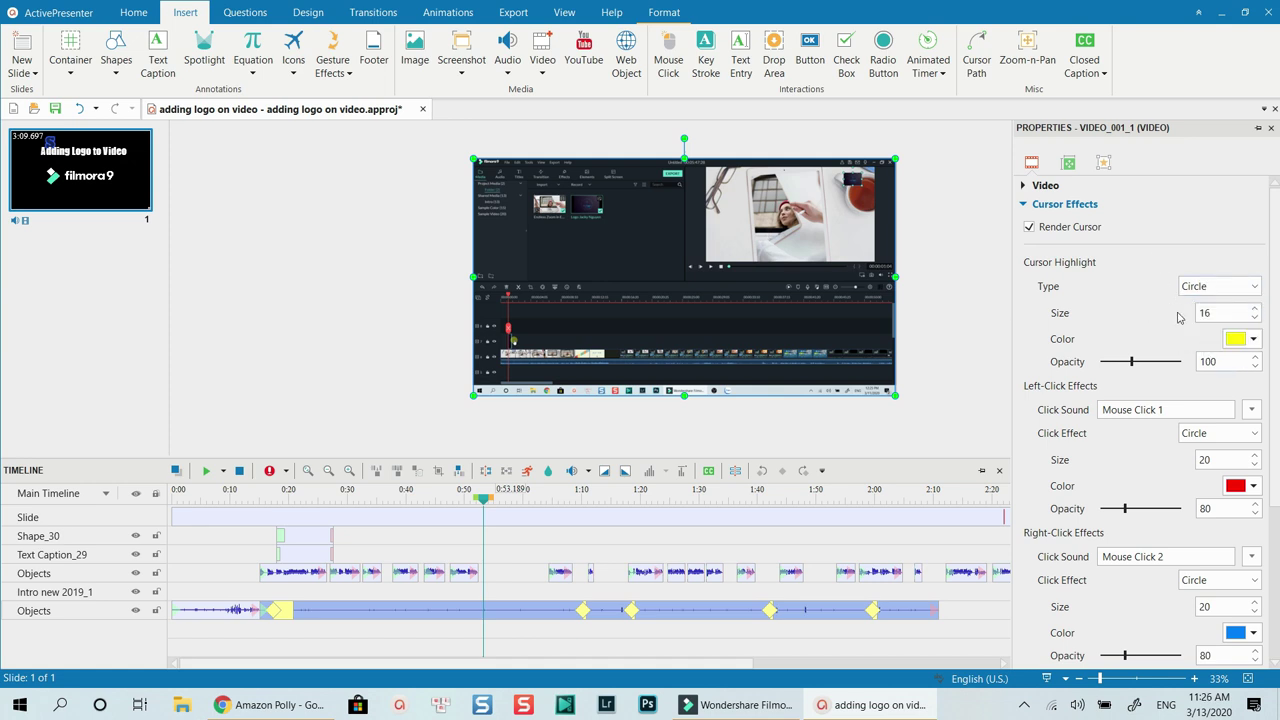
click(1256, 318)
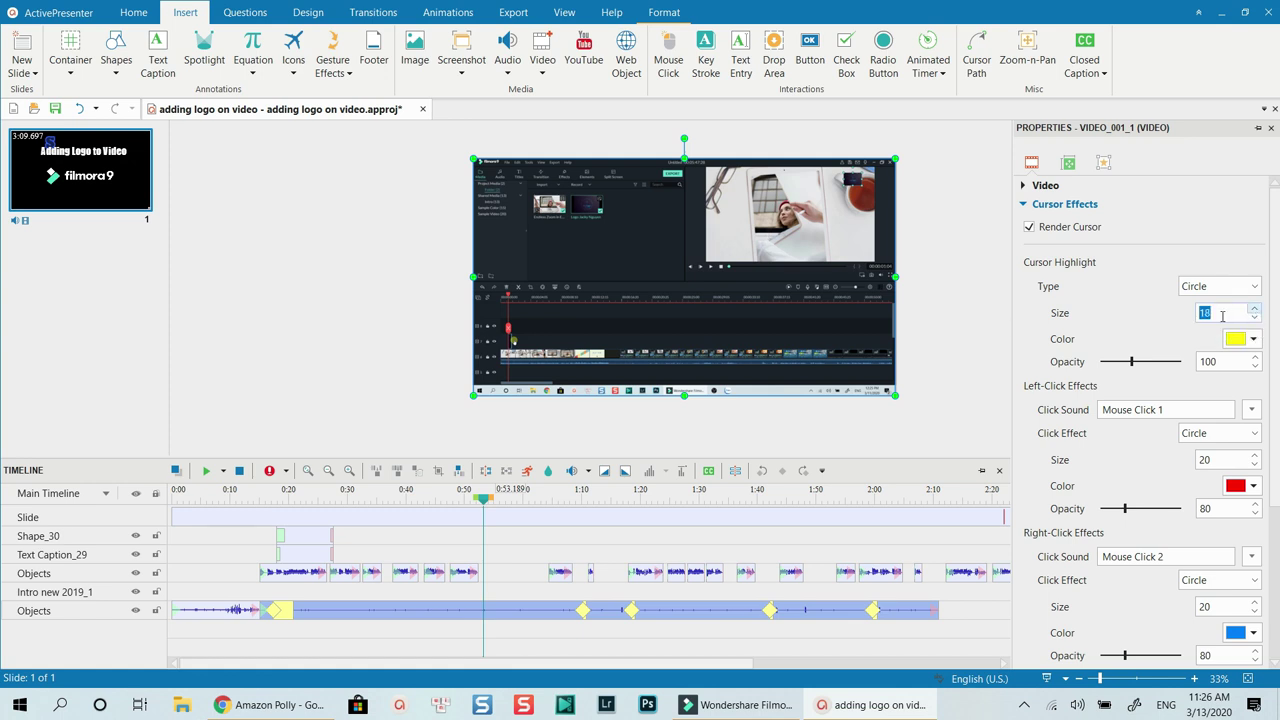
click(1218, 316)
click(1252, 340)
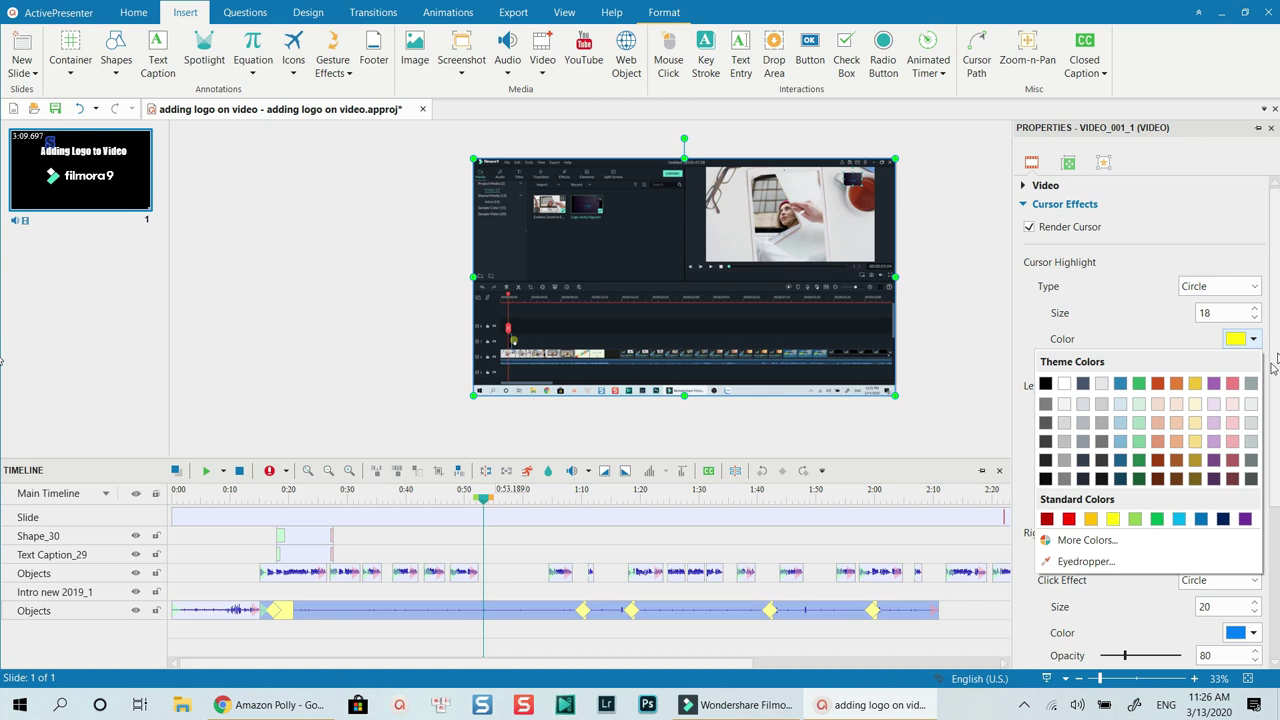
click(1118, 305)
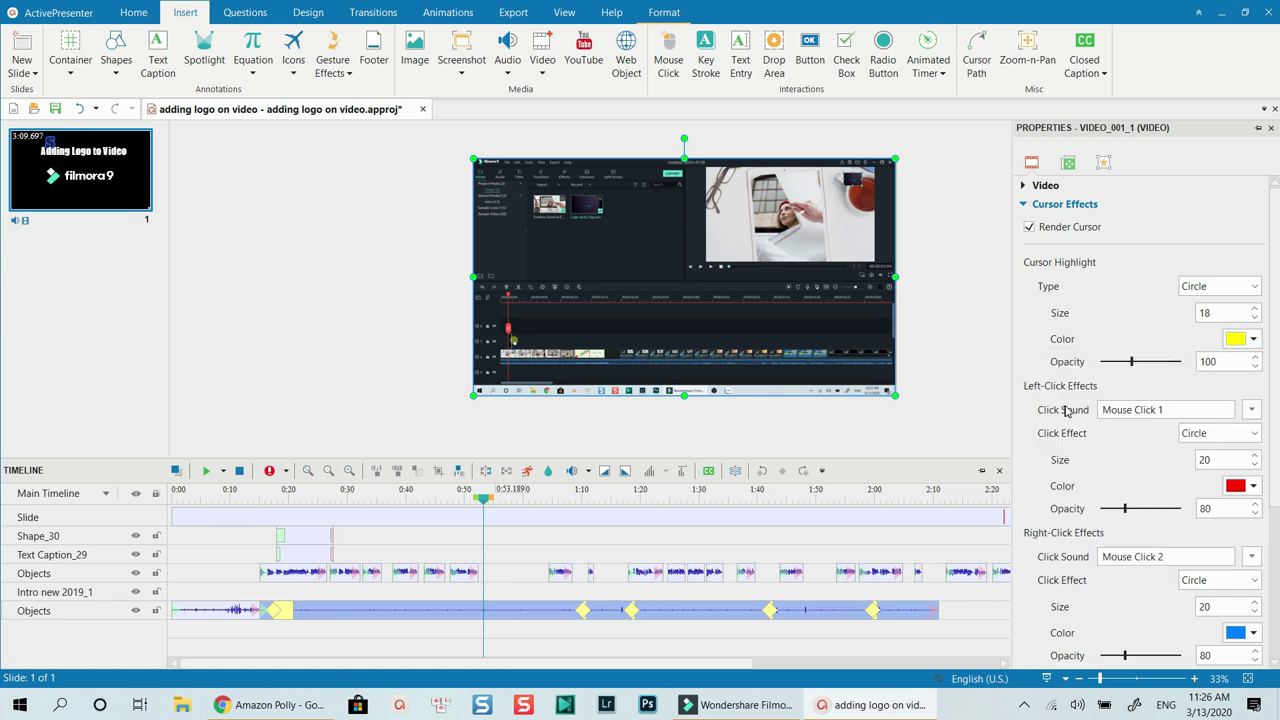
scroll(1070, 410, down, 1)
scroll(1070, 408, down, 5)
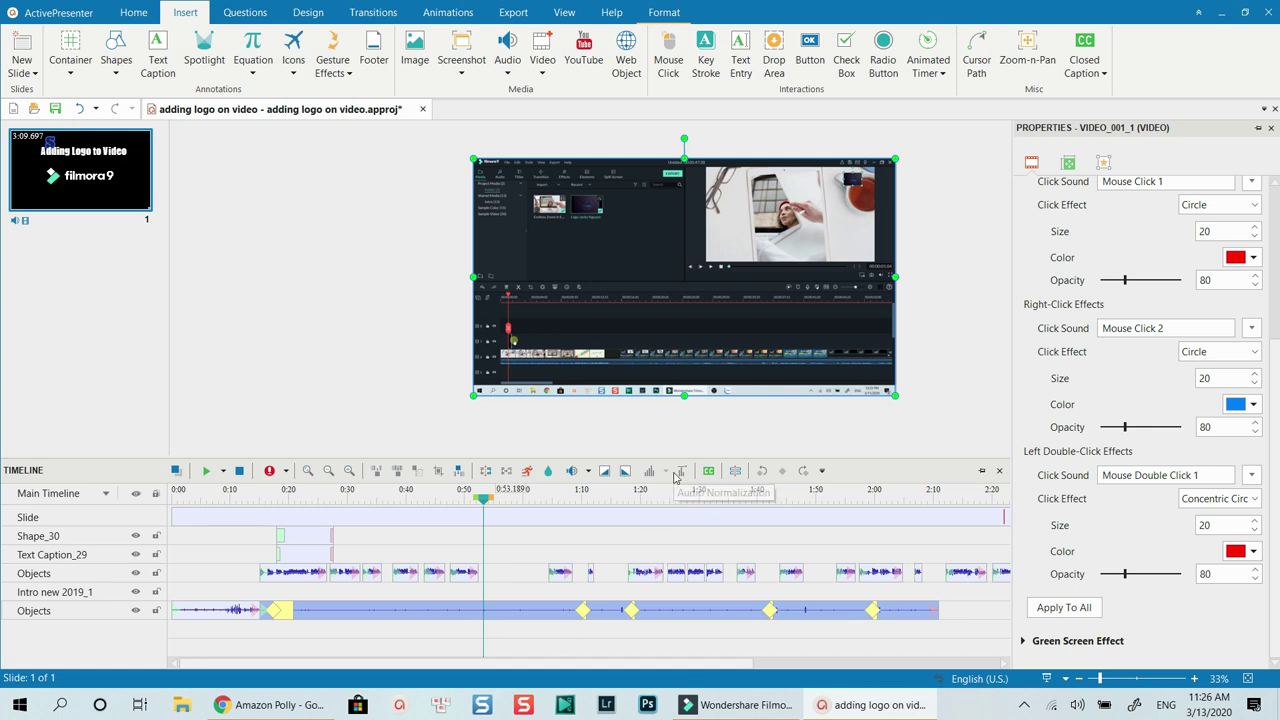
click(965, 393)
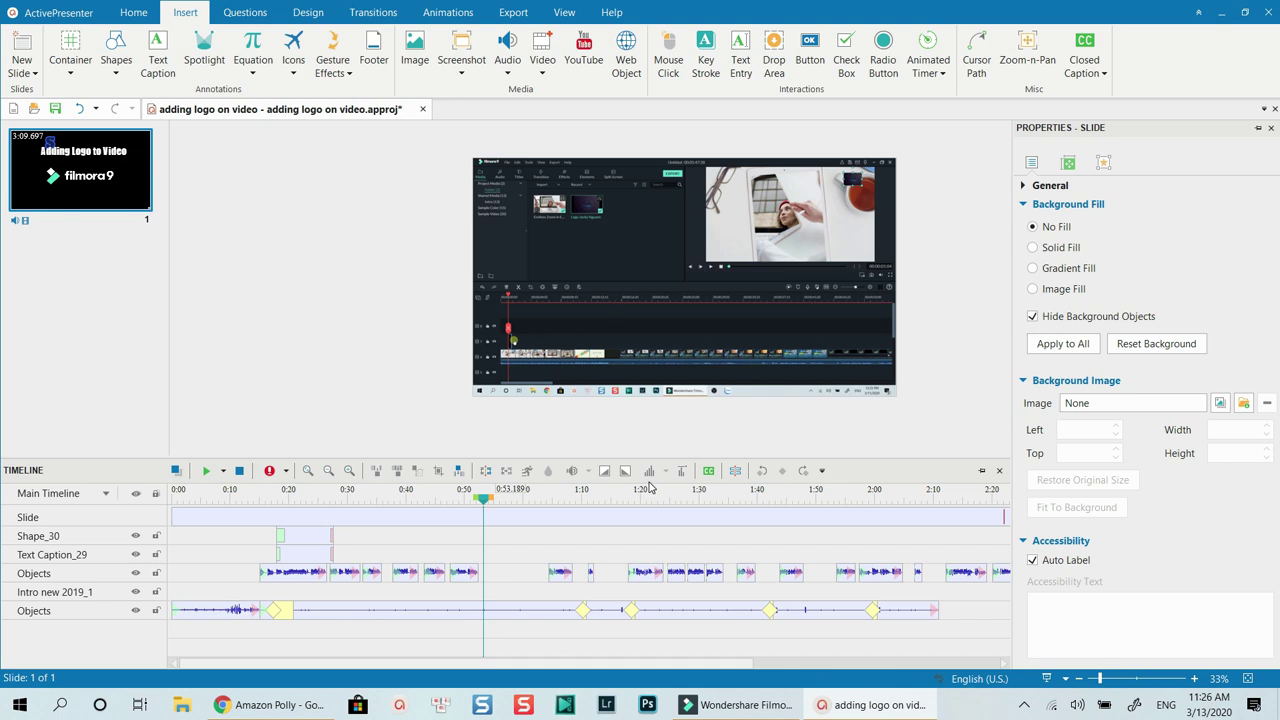
Try applying a playback speed of 200% to the screen recording video.
click(491, 614)
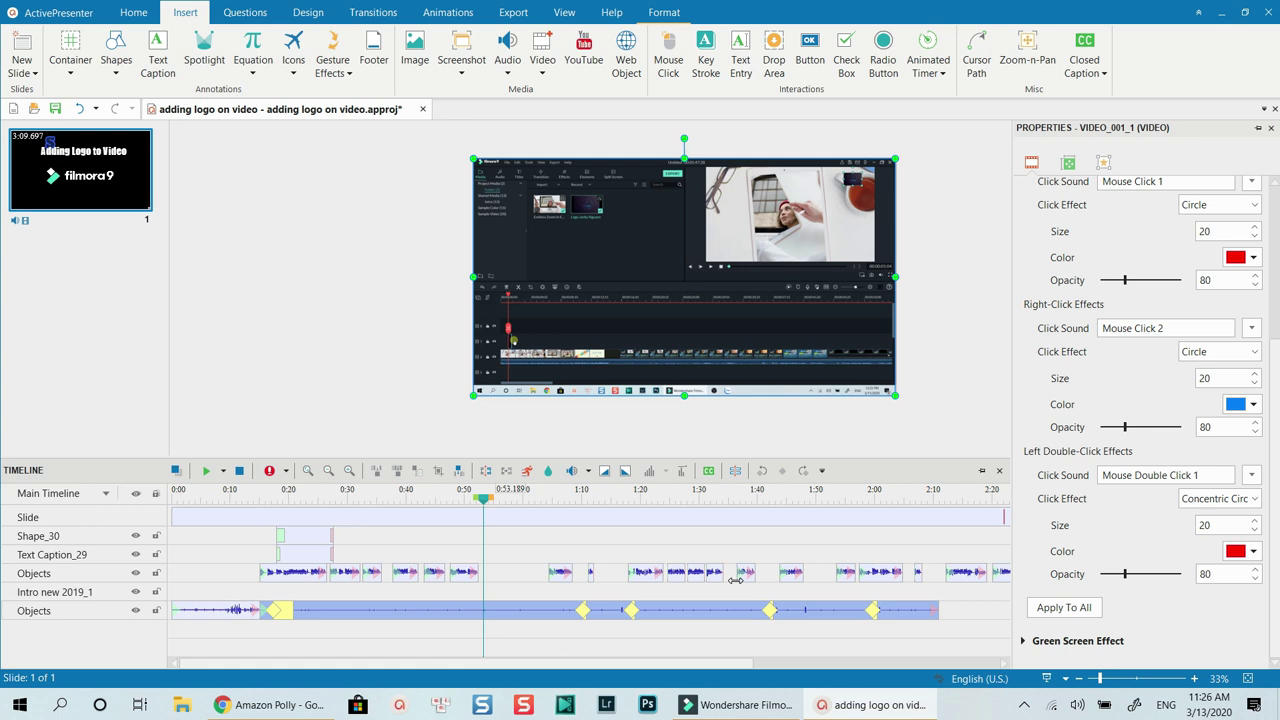
scroll(755, 554, down, 3)
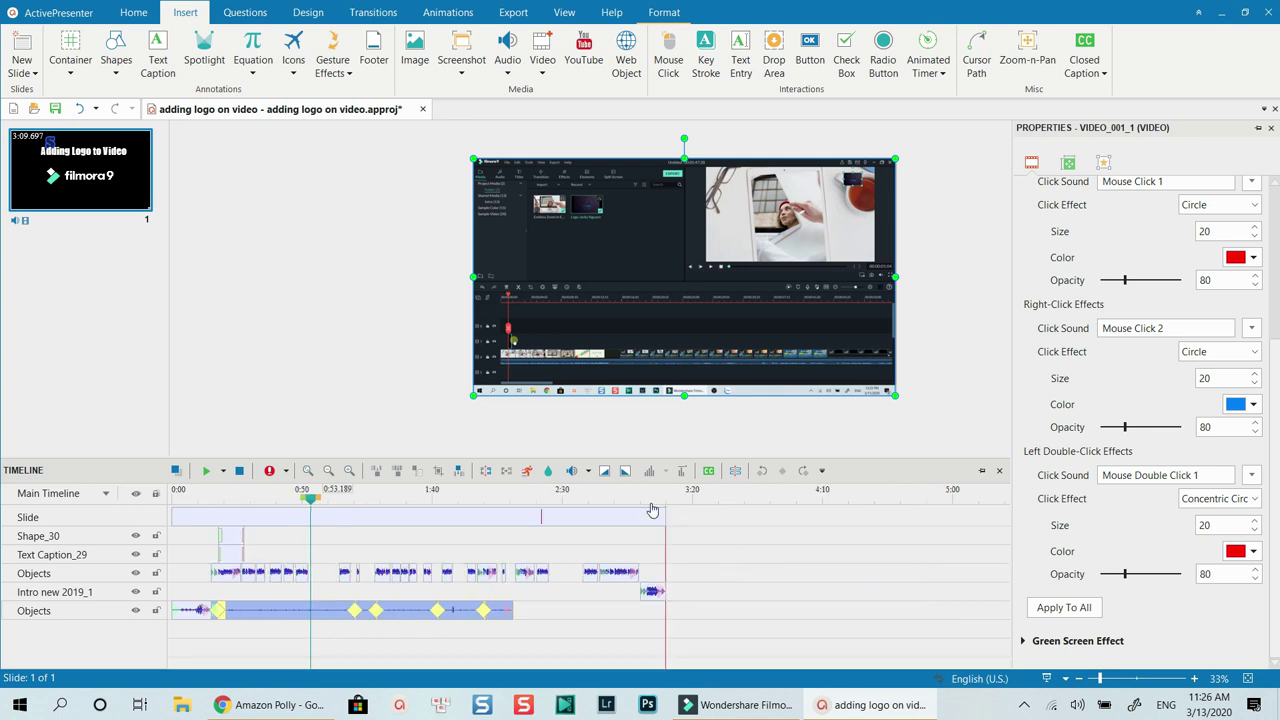
click(576, 618)
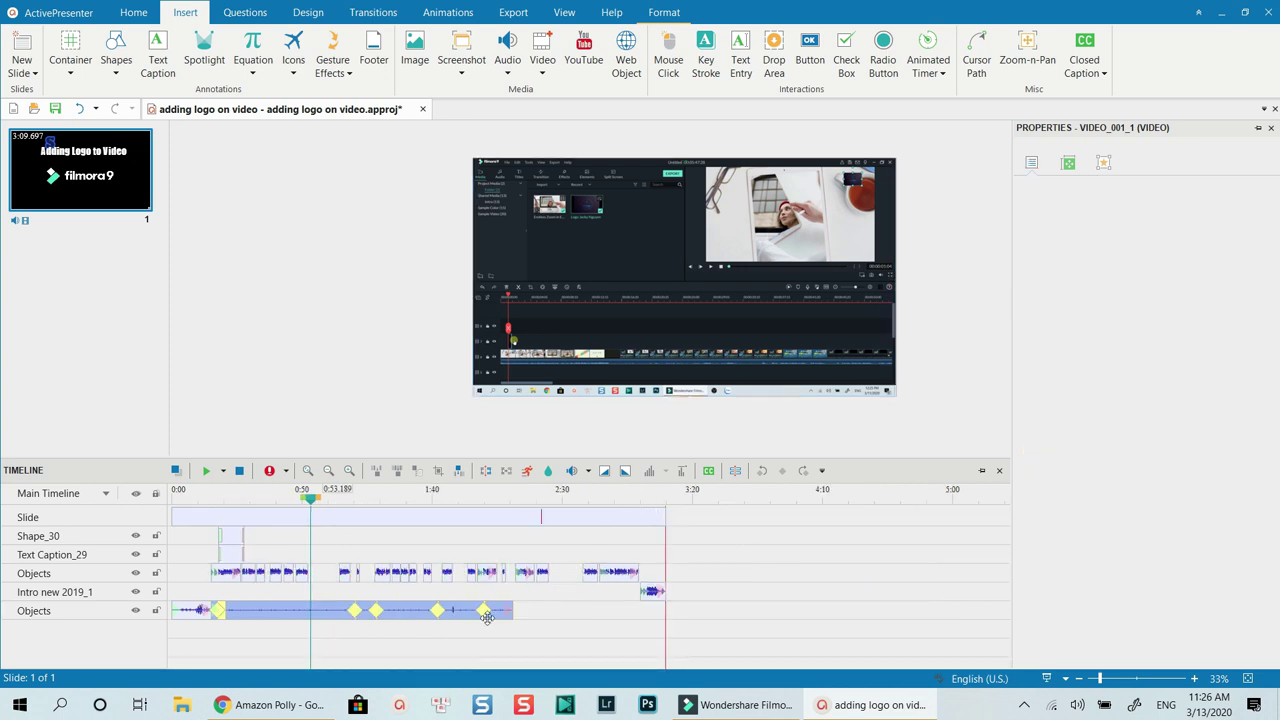
click(387, 611)
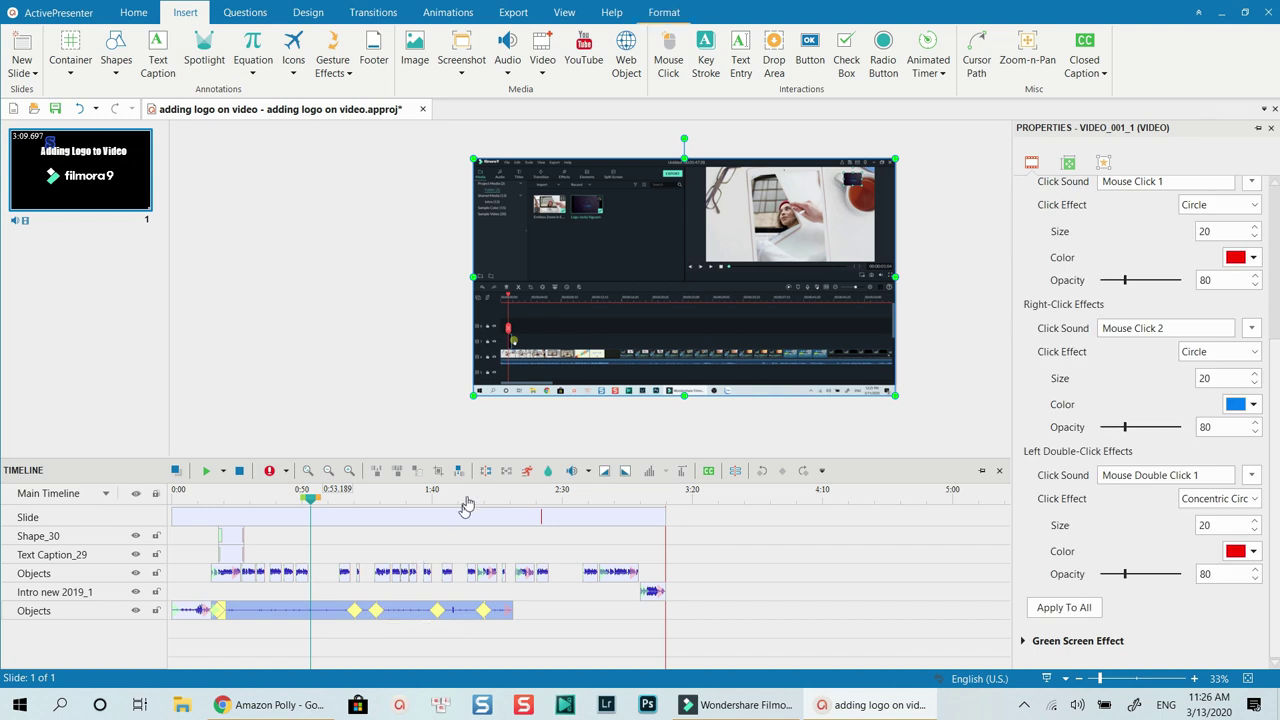
click(527, 471)
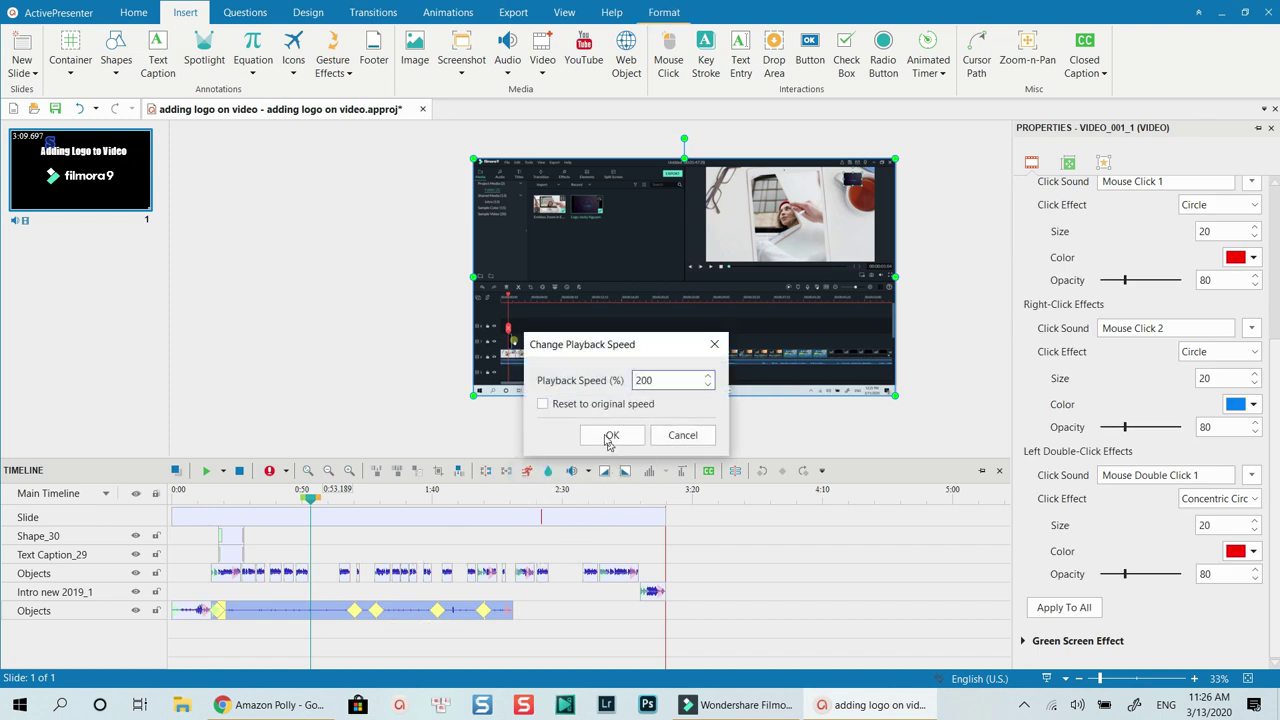
click(543, 404)
click(612, 438)
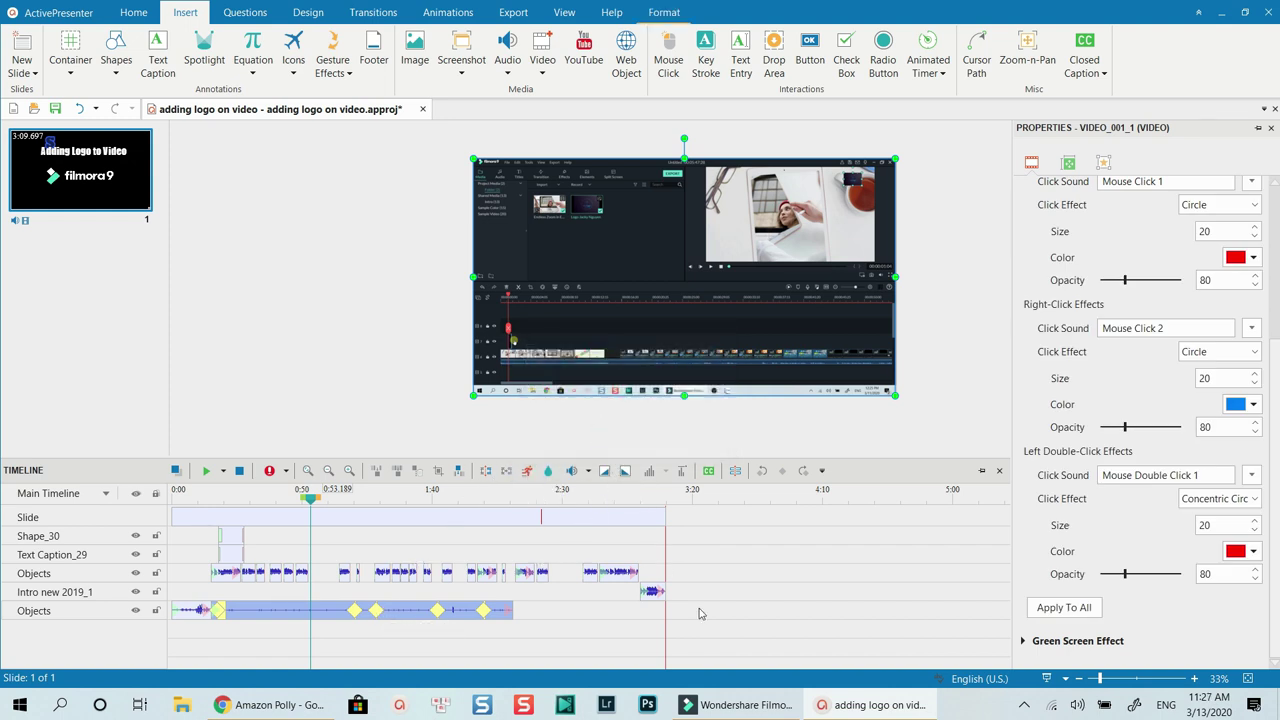
Move the playhead to the end of the screen recording video on the timeline.
scroll(538, 625, up, 5)
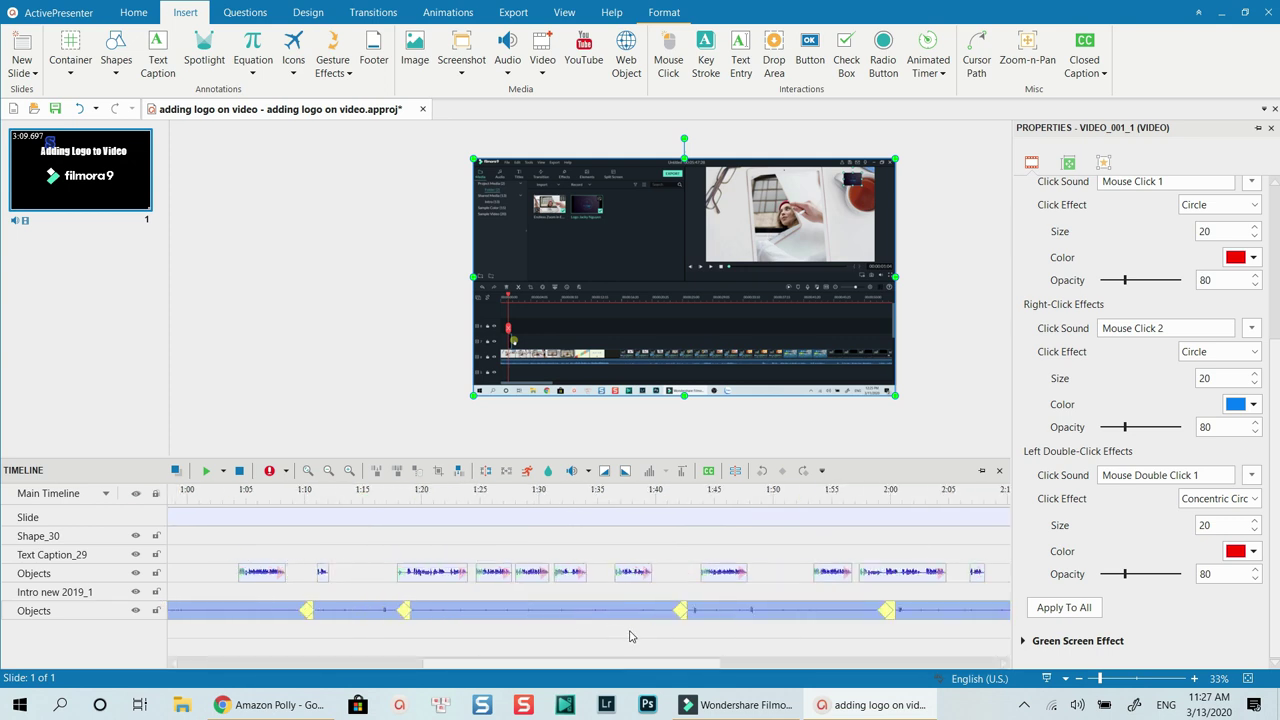
scroll(619, 643, down, 5)
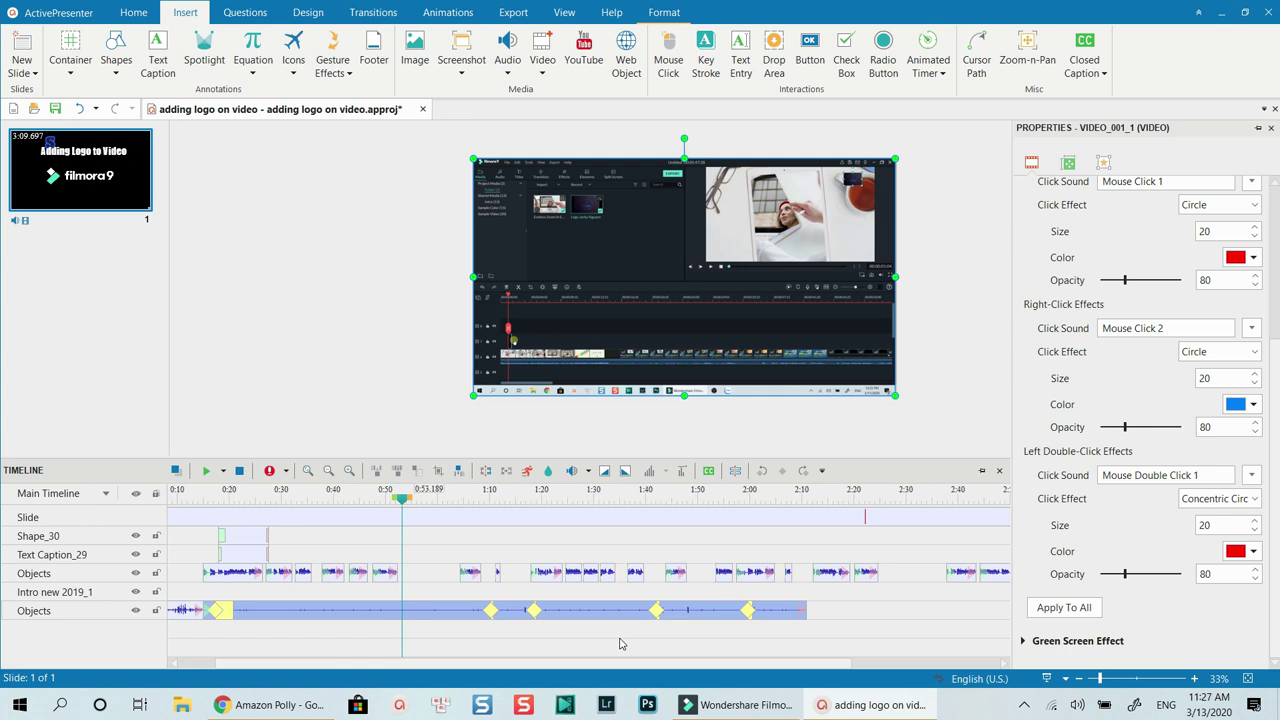
click(750, 510)
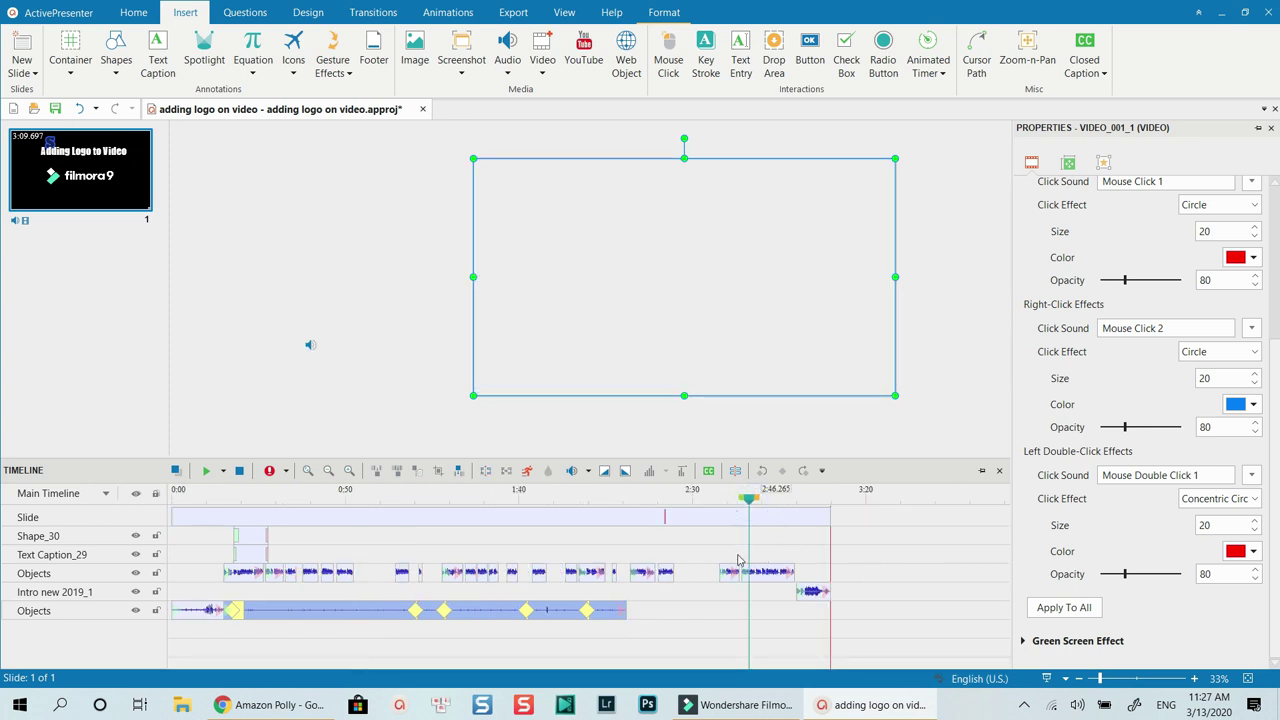
click(636, 502)
drag(636, 502, 626, 502)
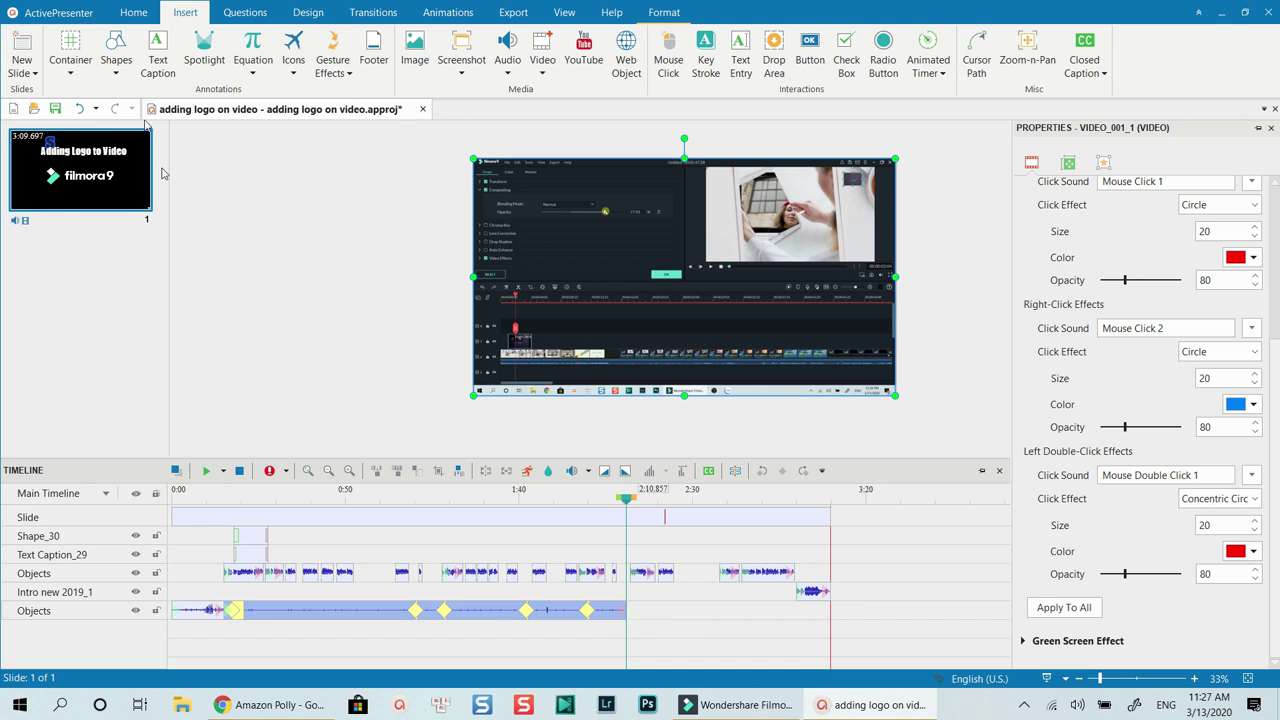
Start recording a new video slide at custom size 1920 x 1080 with the webcam and audio on.
click(133, 12)
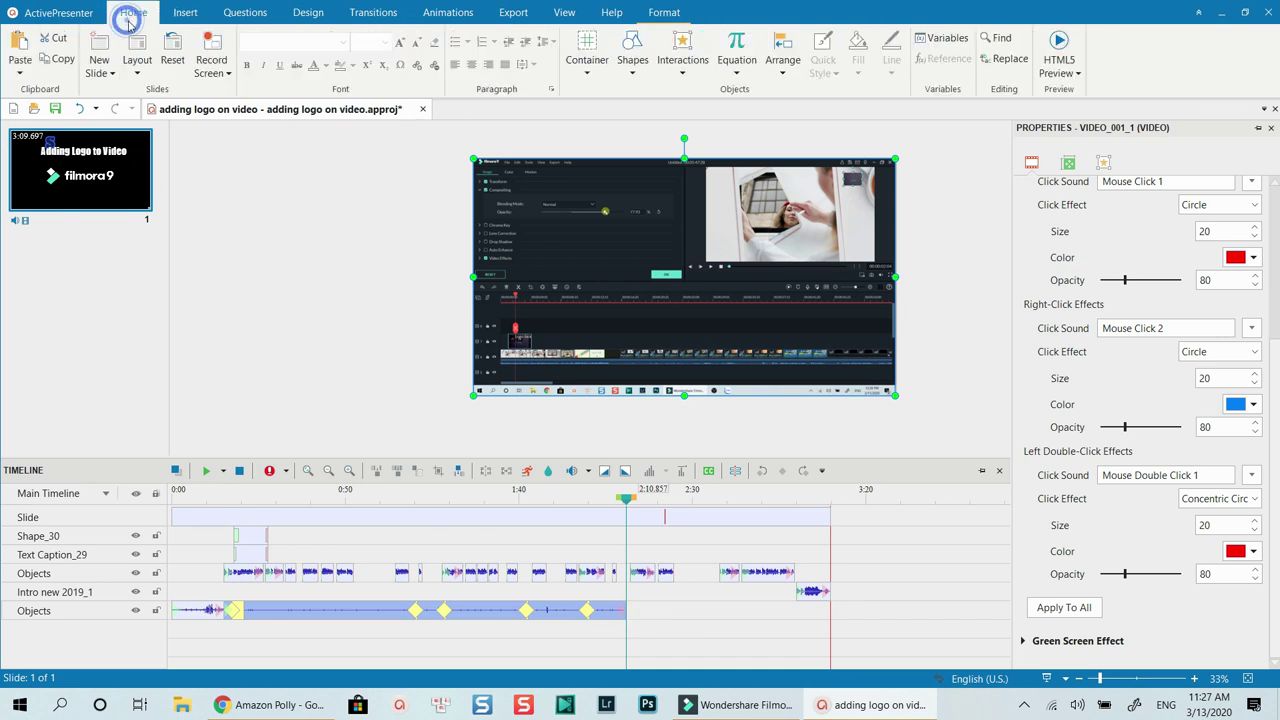
click(216, 76)
click(226, 97)
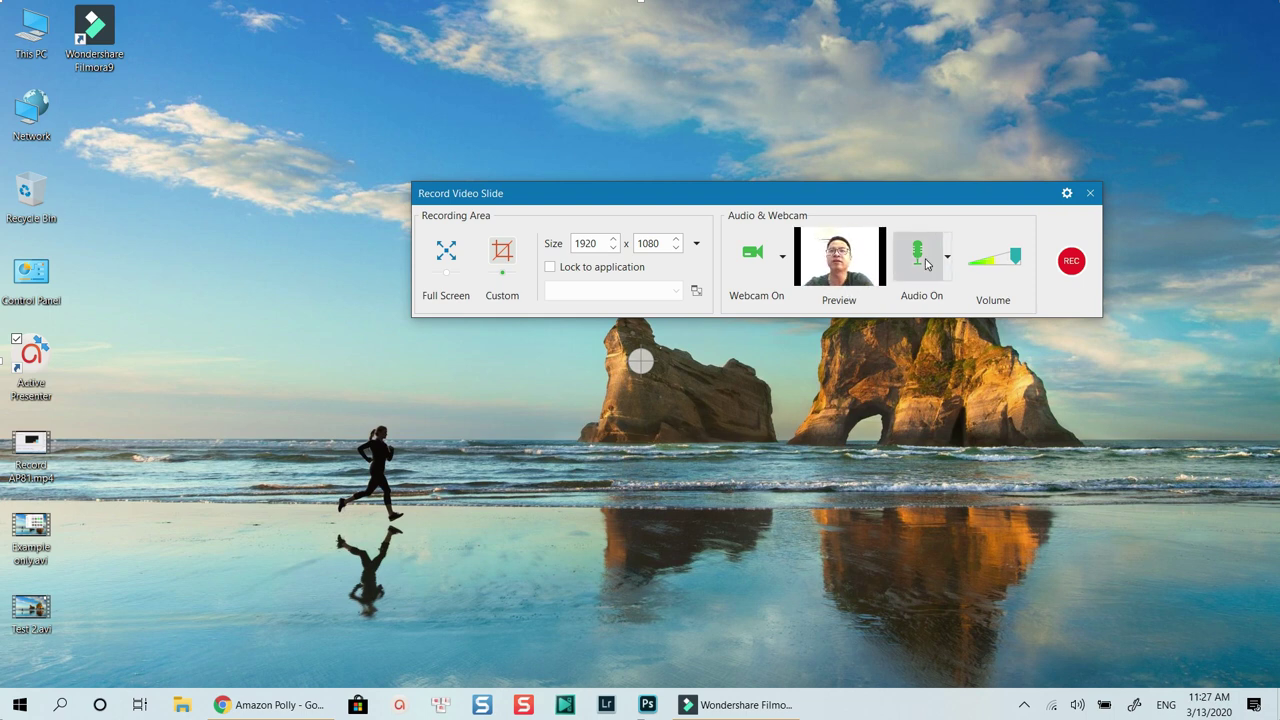
click(1070, 259)
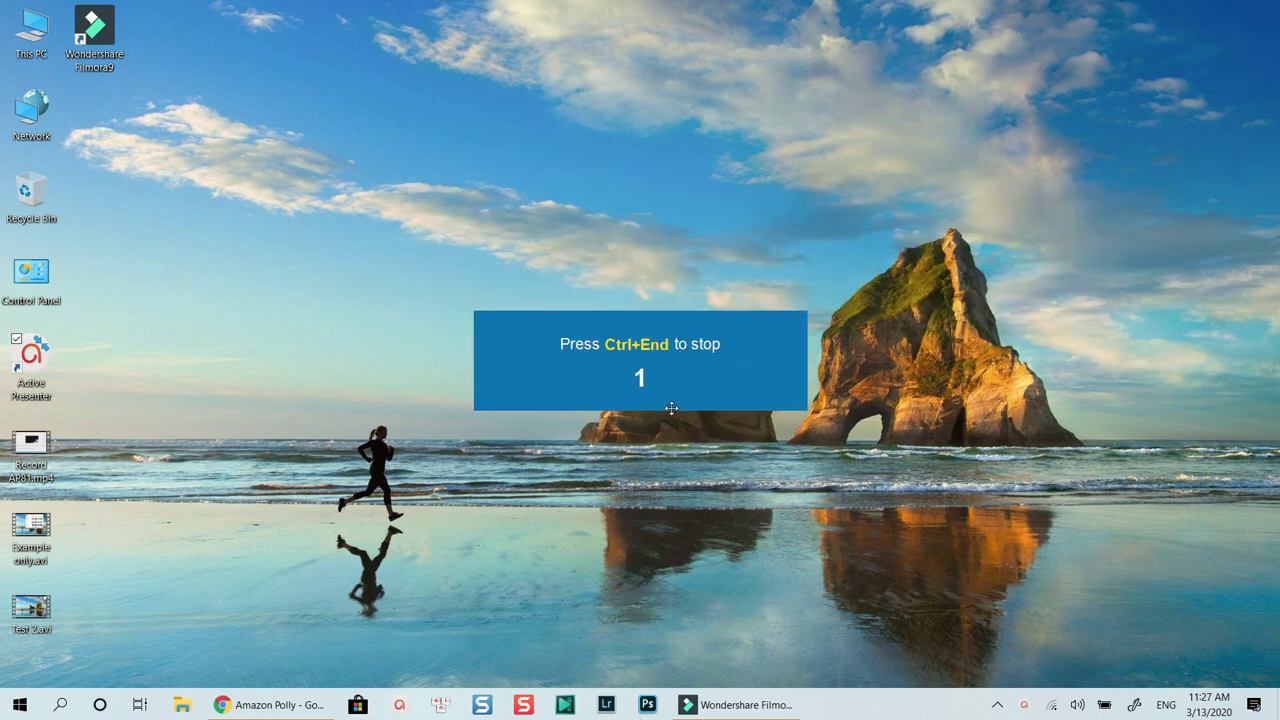
Use the desktop's context menu as sample activity for the recording and stop the recording.
right_click(440, 200)
click(358, 252)
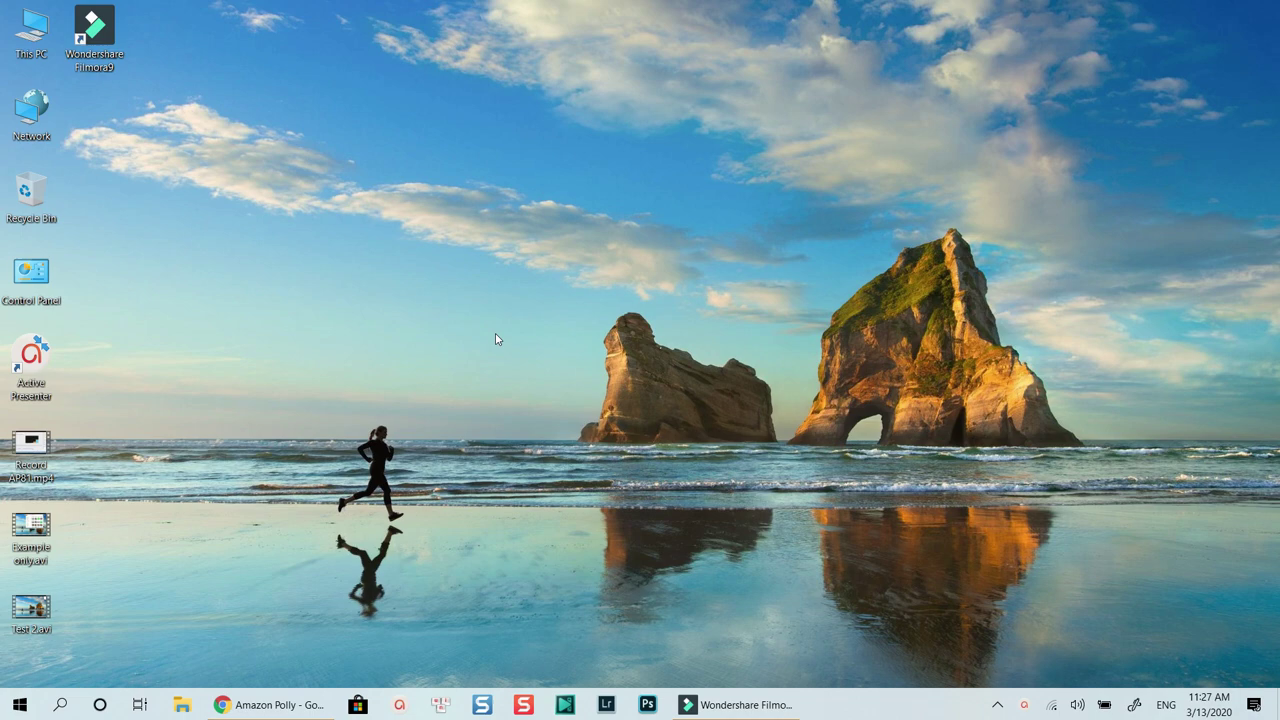
key(ctrl+End)
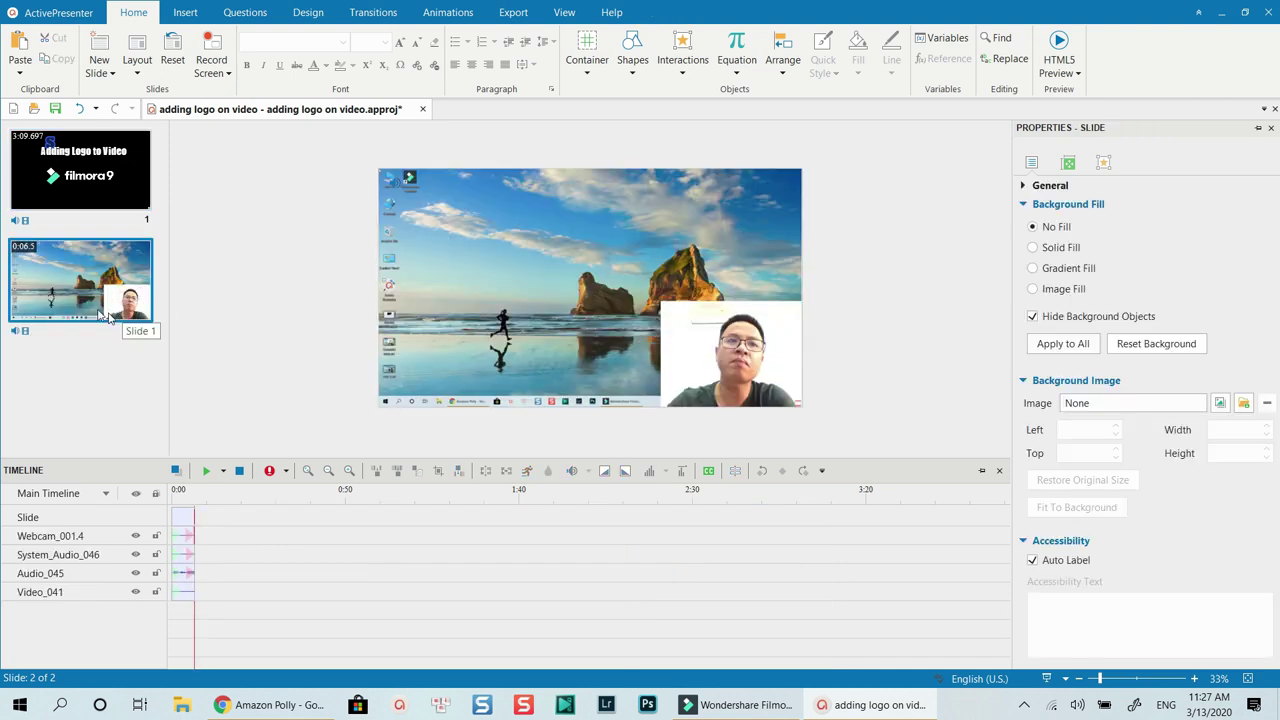
Shrink the webcam video on the newly recorded slide to about 361 x 271 and move it to the slide's upper-right corner.
click(90, 295)
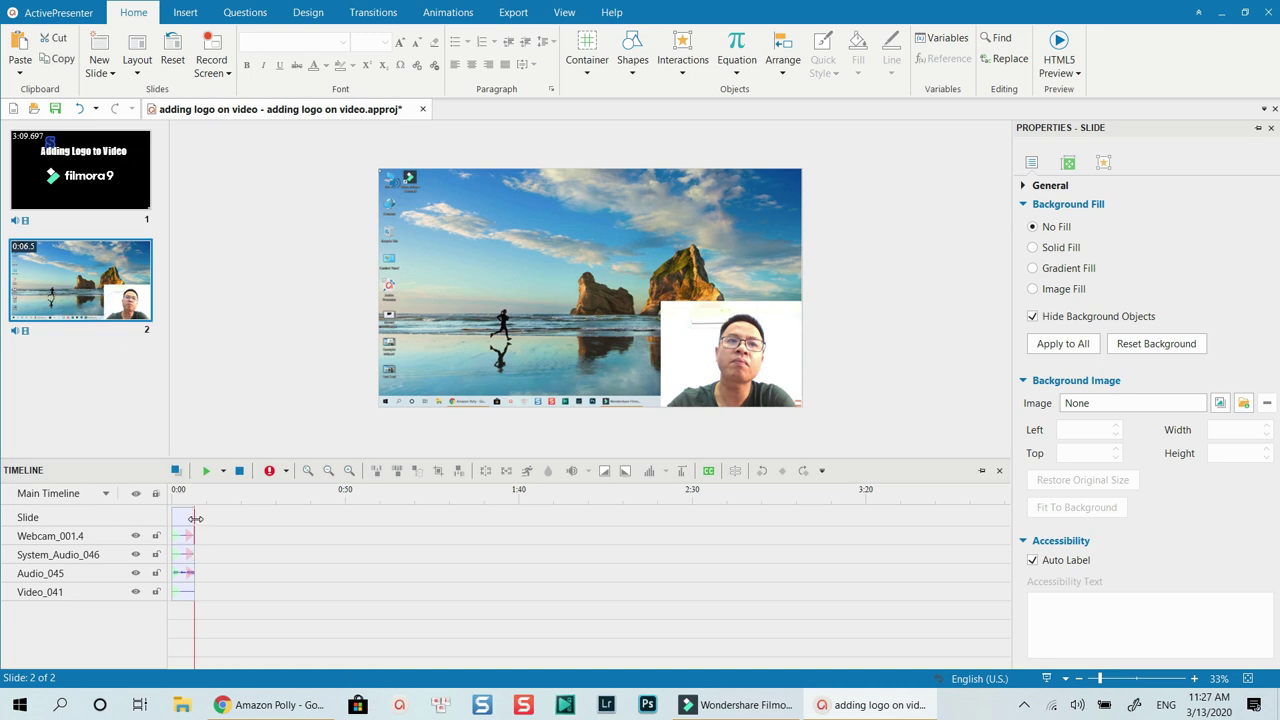
click(215, 522)
scroll(177, 538, up, 5)
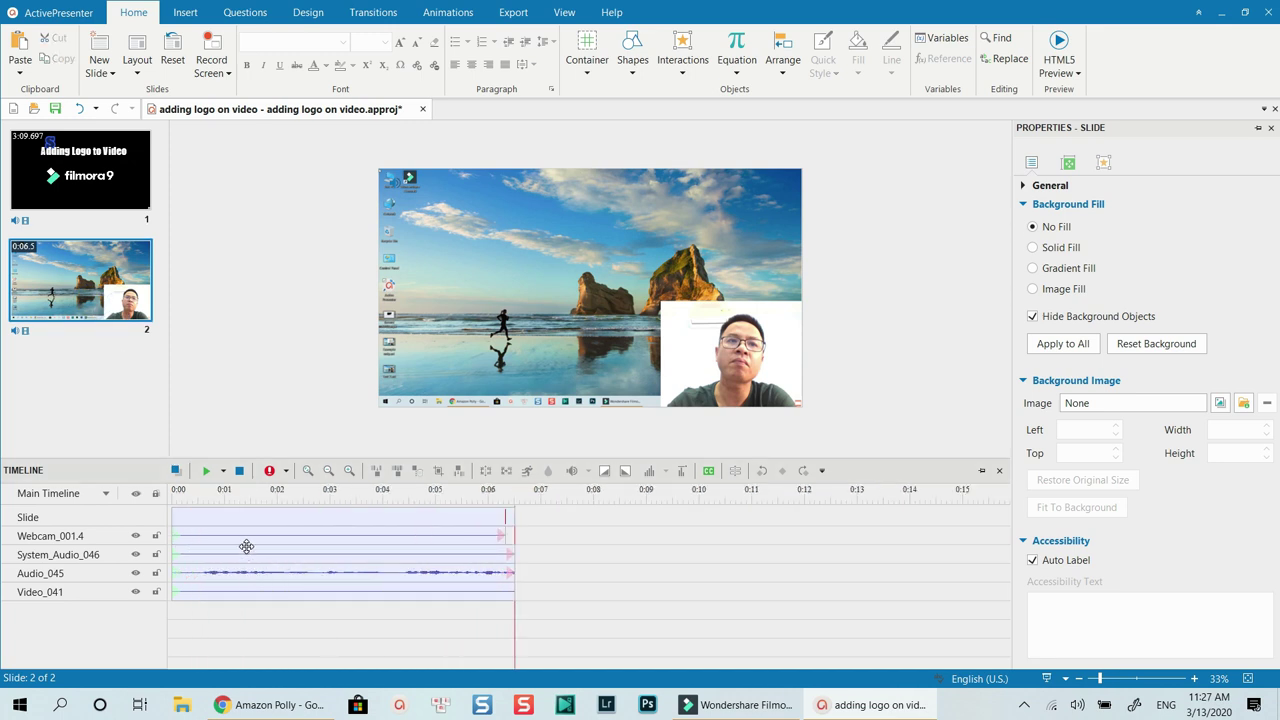
click(245, 541)
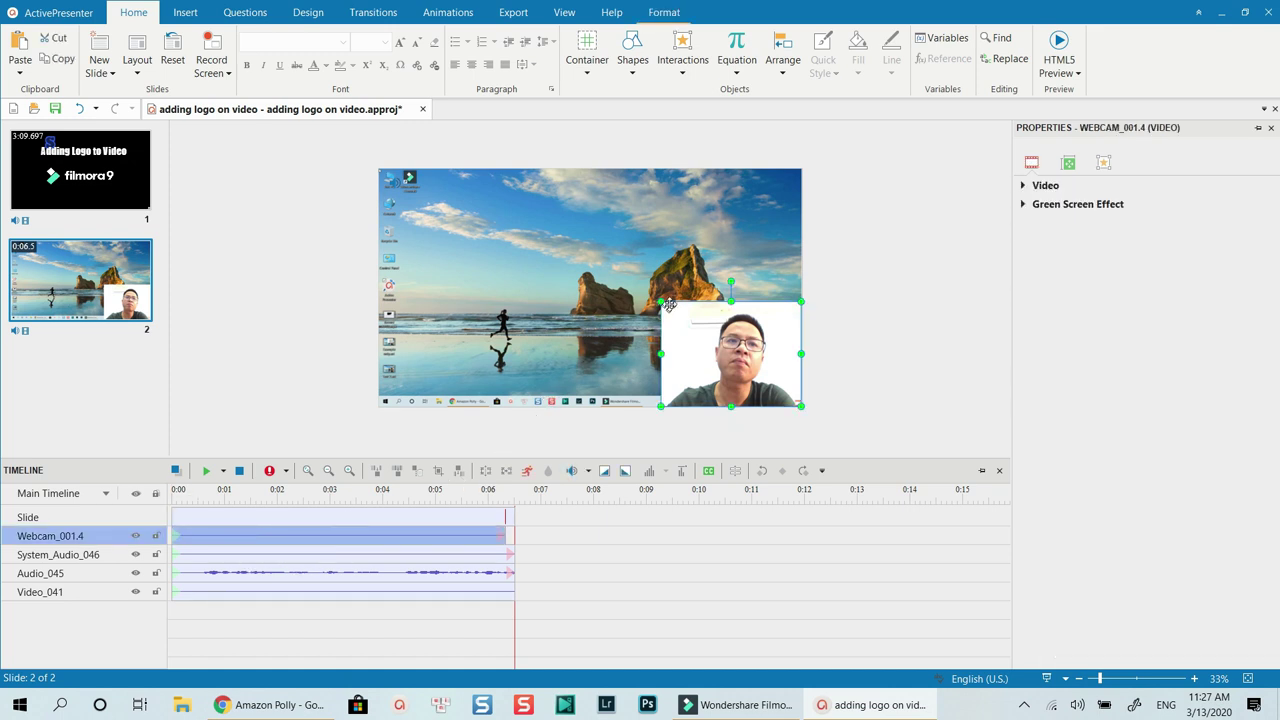
drag(669, 305, 729, 358)
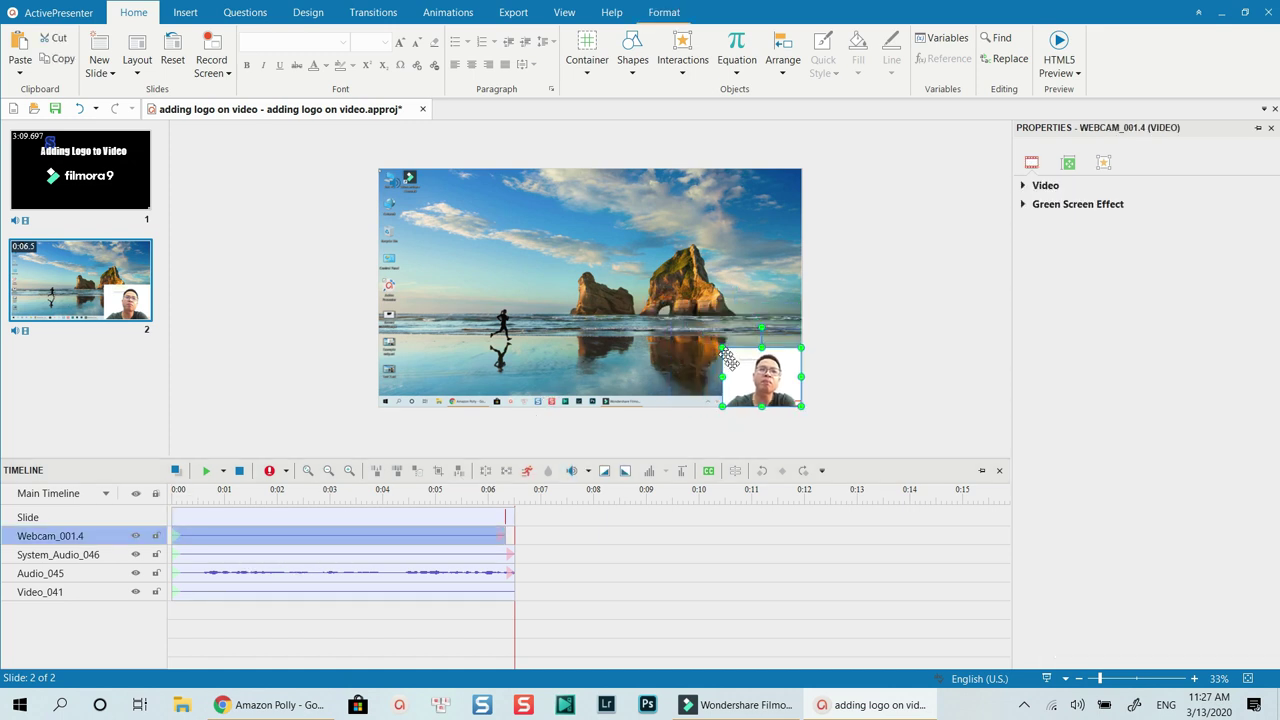
drag(748, 387, 749, 207)
drag(742, 210, 744, 210)
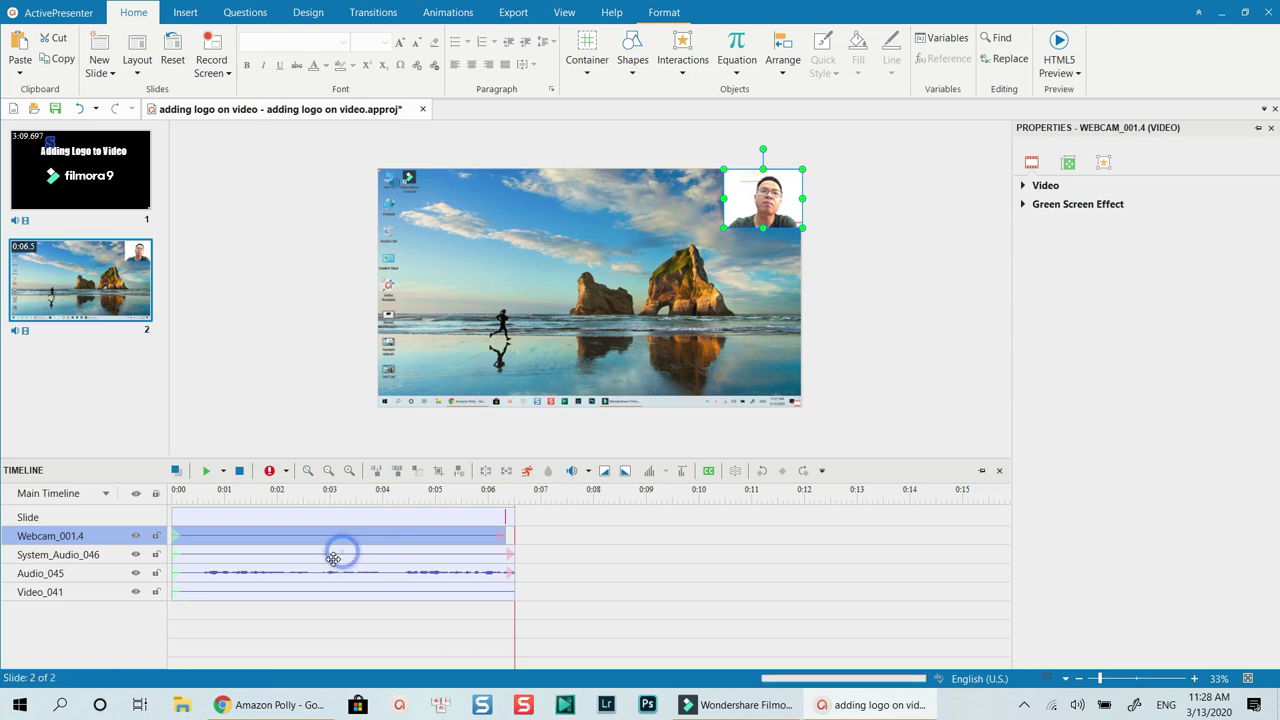
Select the webcam, system audio and microphone audio objects together and extend their ends slightly on the timeline.
click(340, 554)
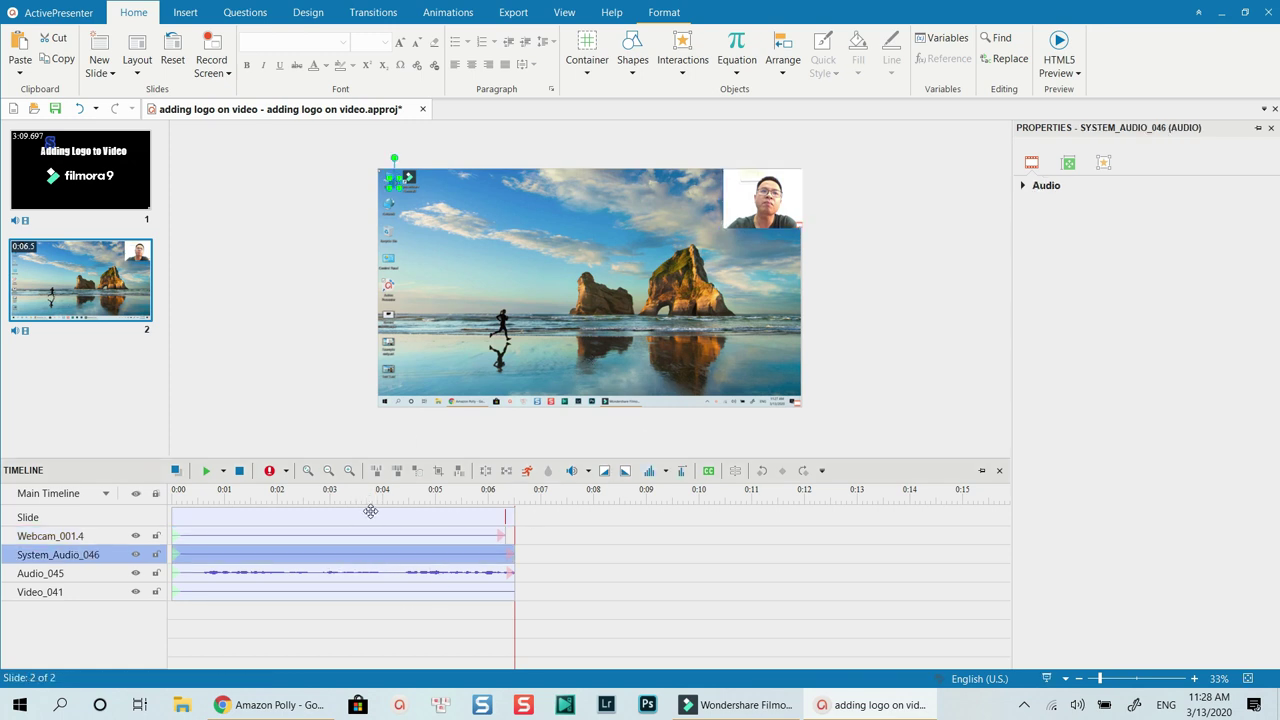
click(307, 573)
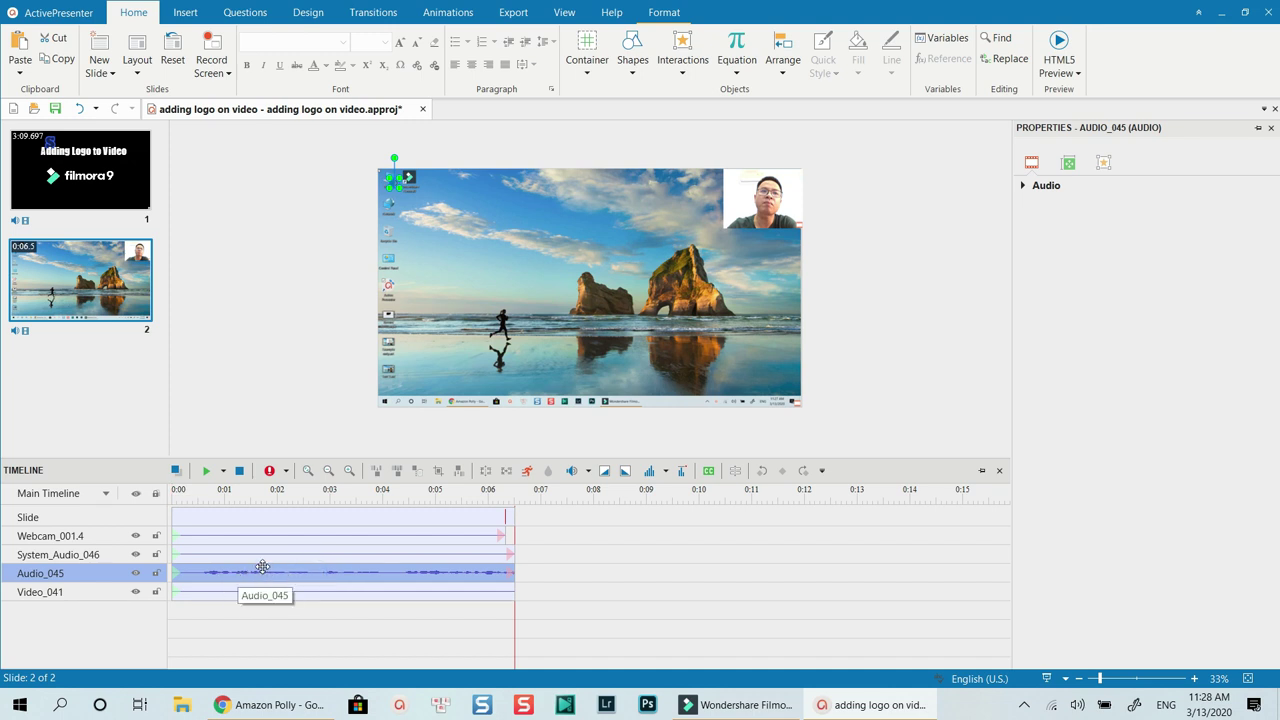
click(263, 555)
ctrl+click(263, 536)
ctrl+click(262, 572)
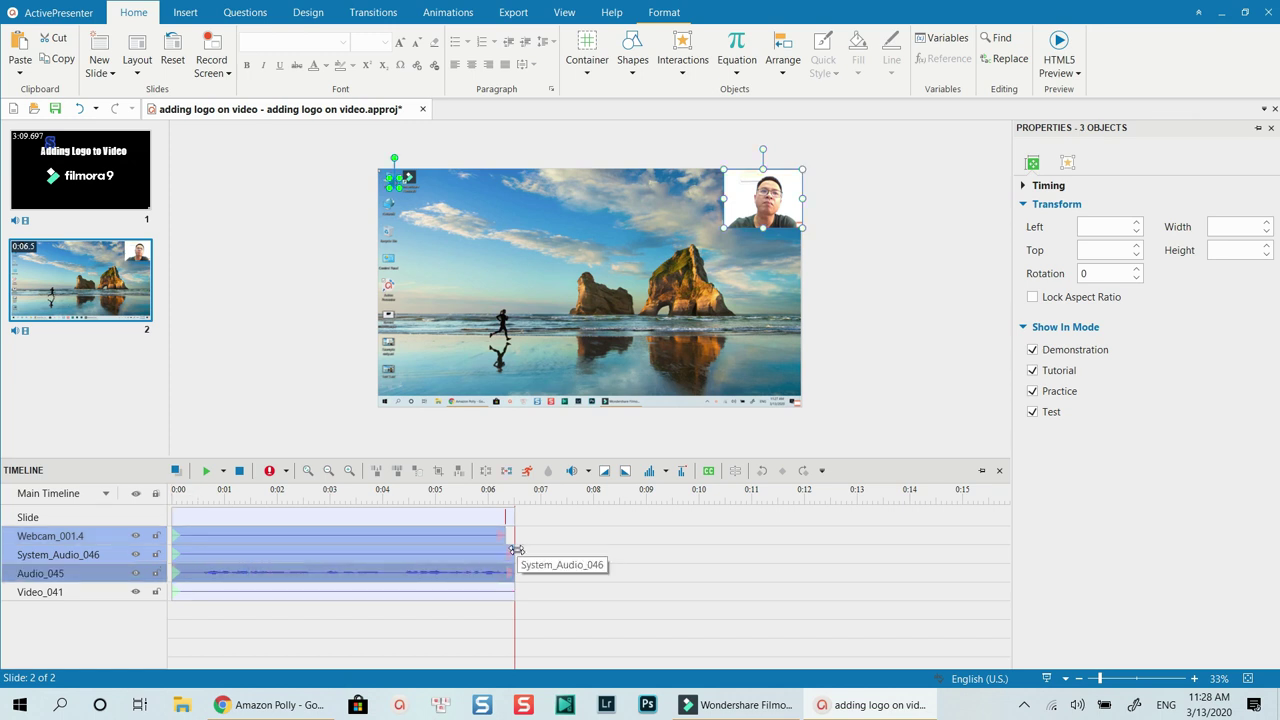
drag(511, 552, 515, 550)
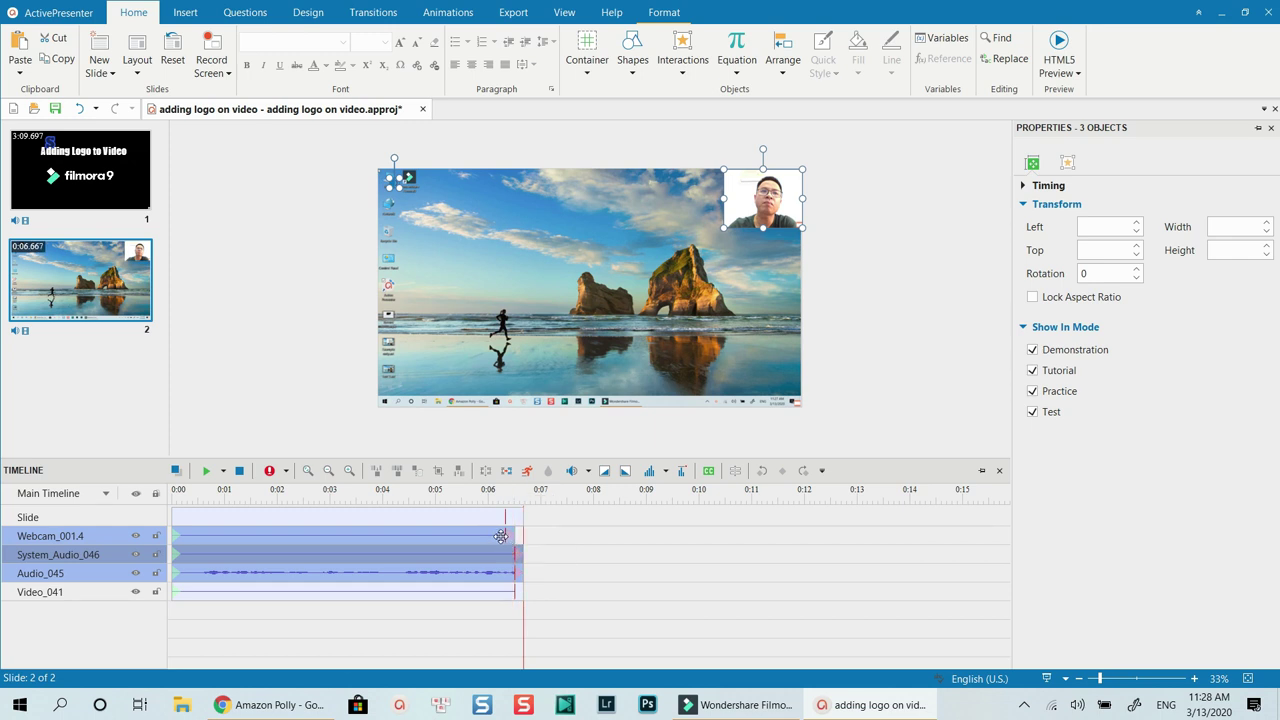
Extend the end of the webcam object to the slide's end at 6.667 s.
click(560, 534)
click(443, 535)
drag(510, 534, 523, 532)
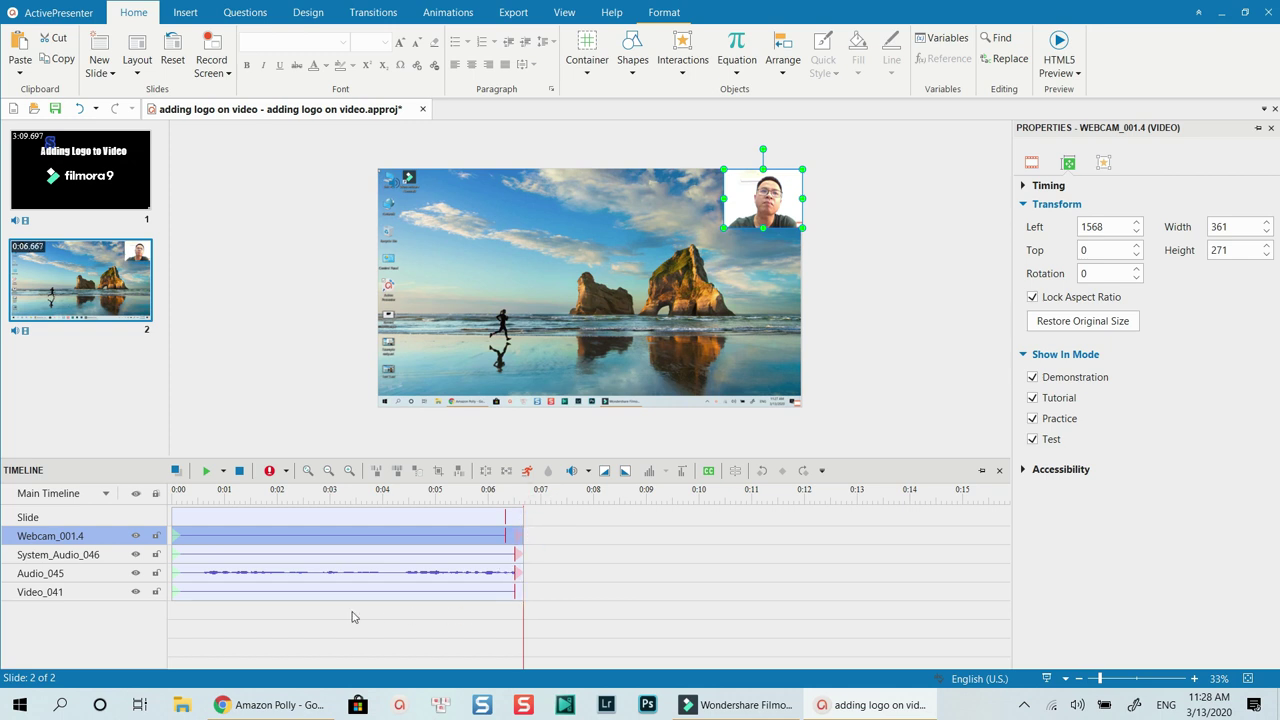
Draw a rectangle about 1256 x 416 over the upper middle of the second slide, starting at about 2.6 s.
click(281, 589)
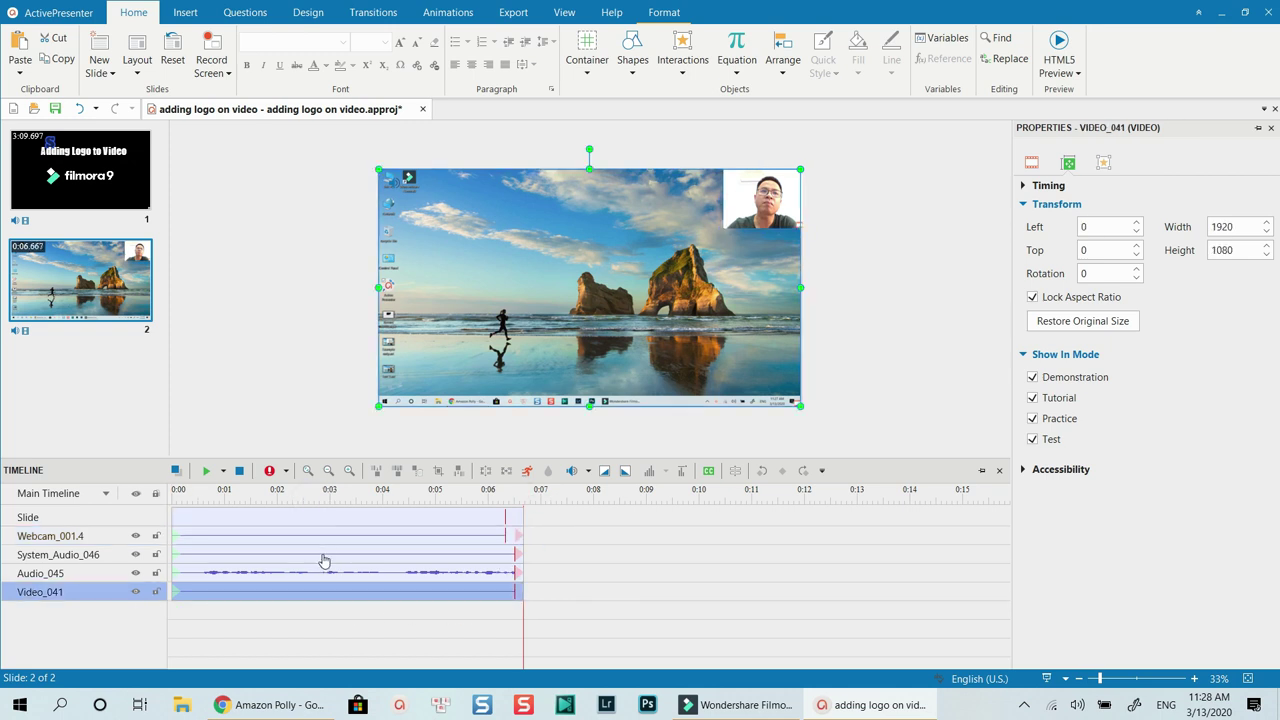
click(319, 533)
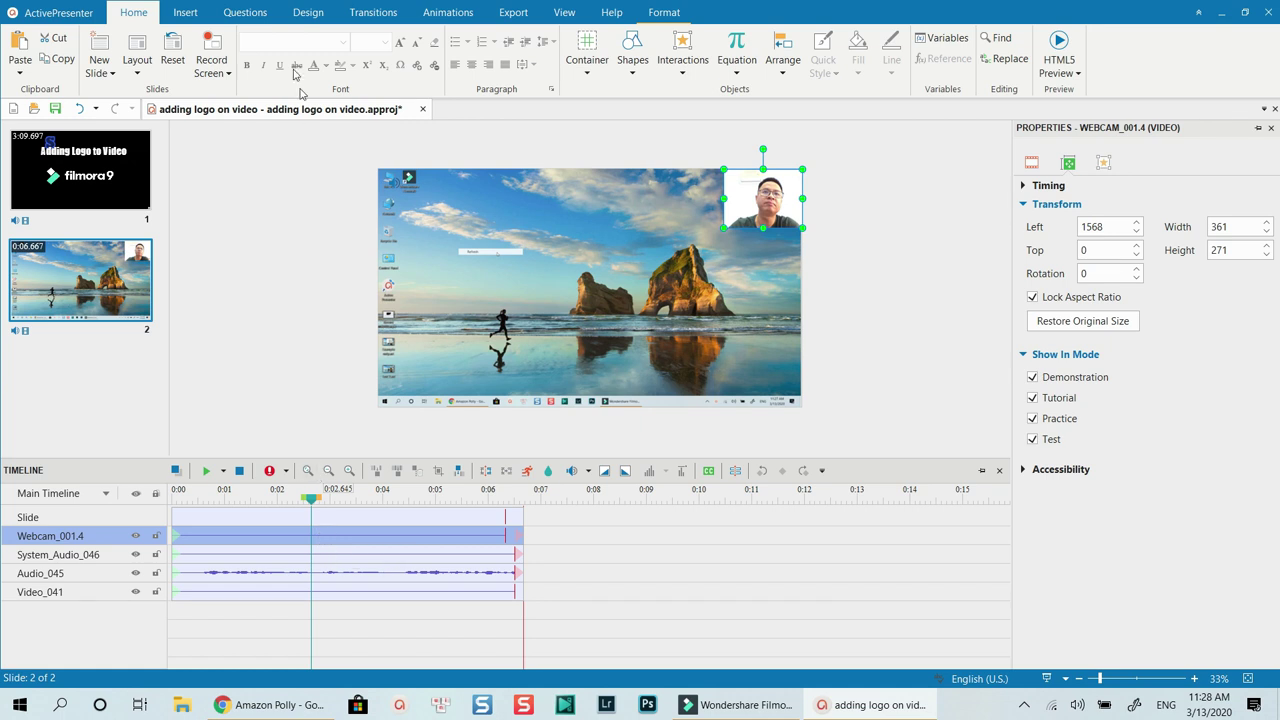
click(182, 11)
click(116, 62)
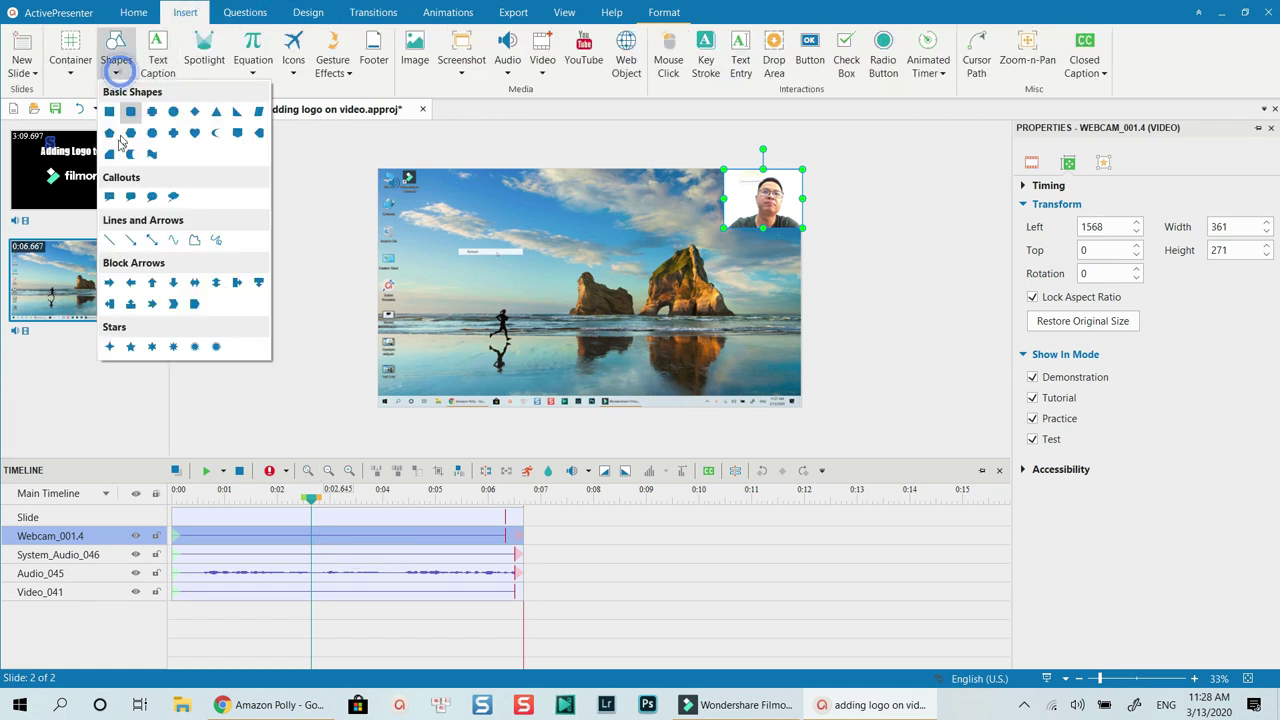
click(110, 112)
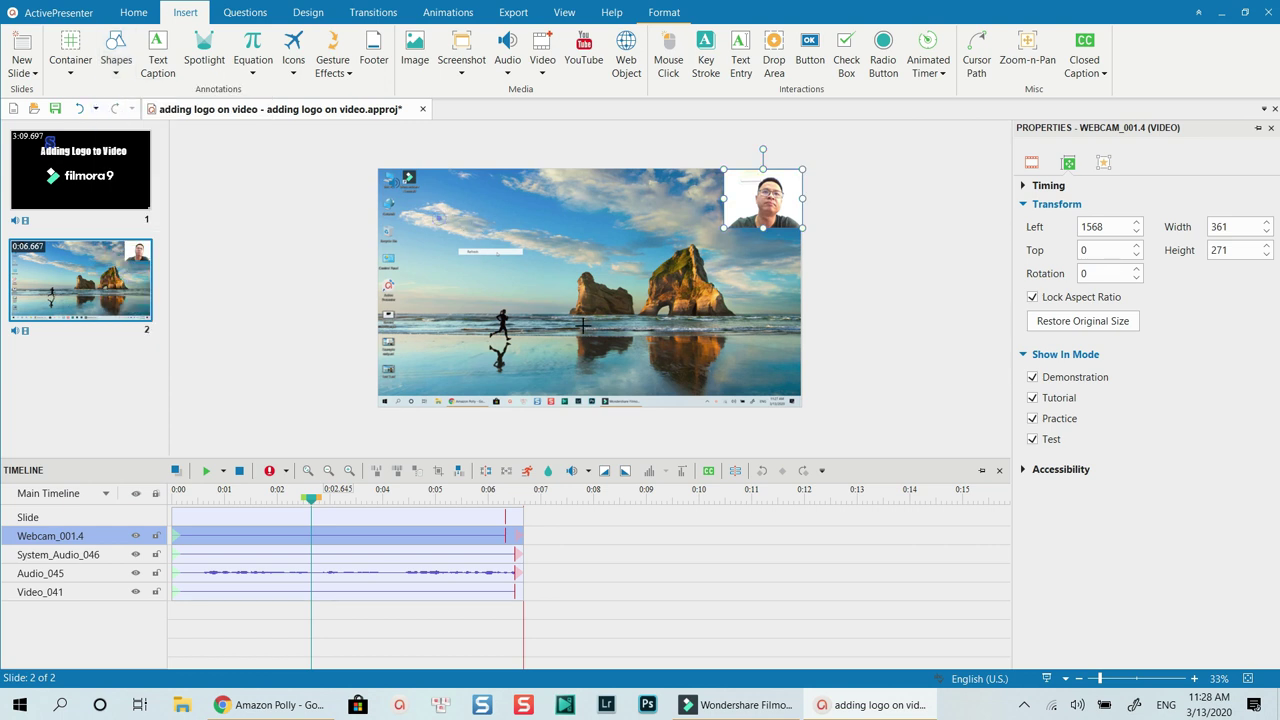
mouse_move(440, 218)
mouse_down()
mouse_move(543, 306)
mouse_move(677, 343)
mouse_move(715, 310)
mouse_up()
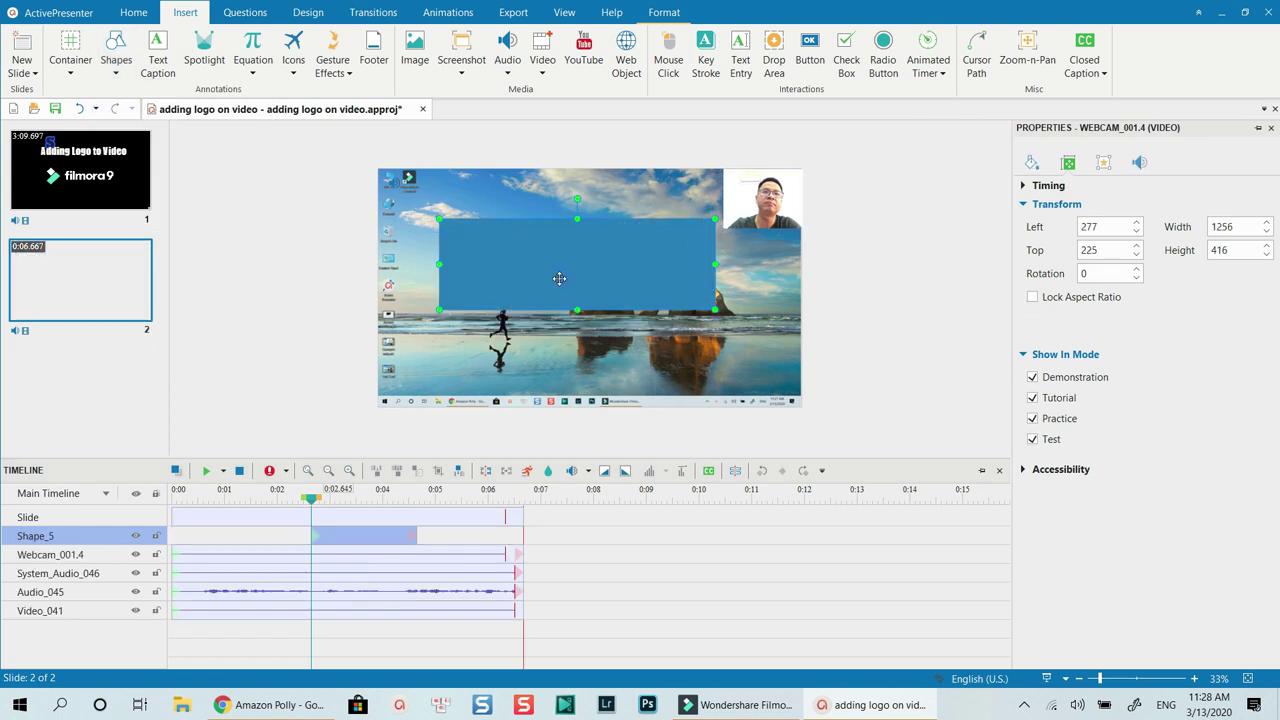
Add the text "Vi Du thoi!" to the rectangle and set its font size to 100.
click(568, 272)
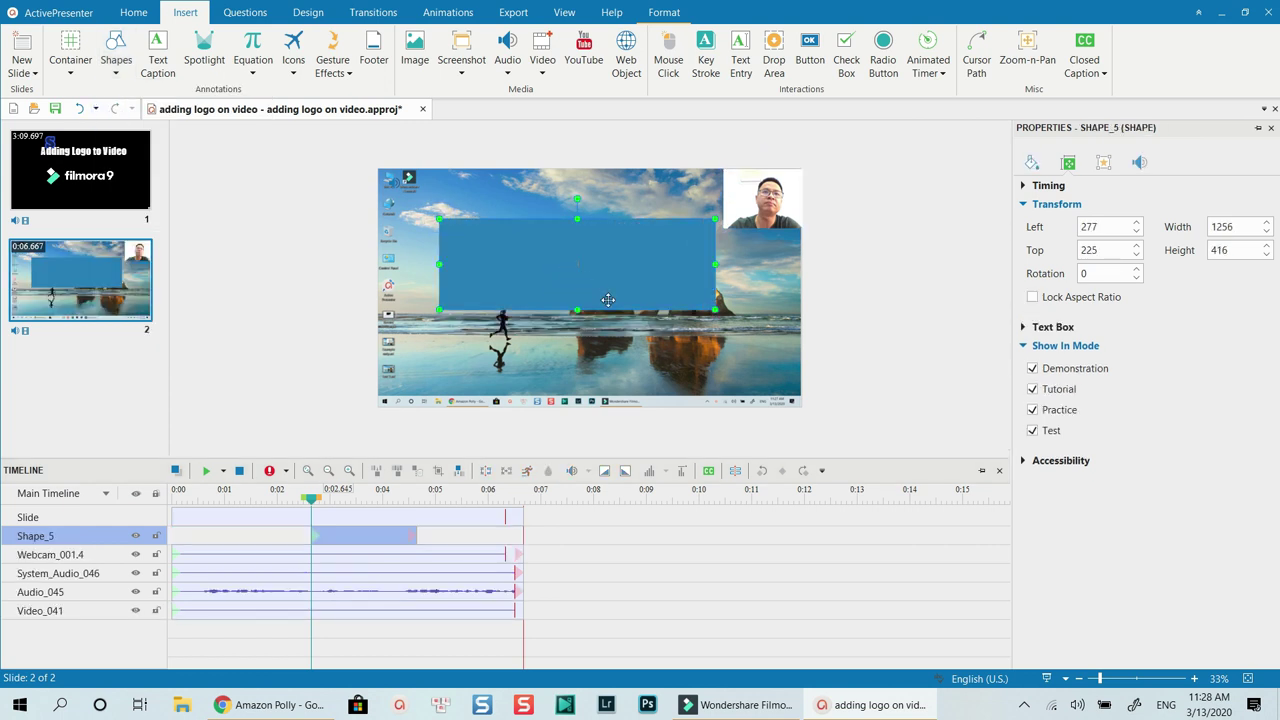
text(www)
click(668, 213)
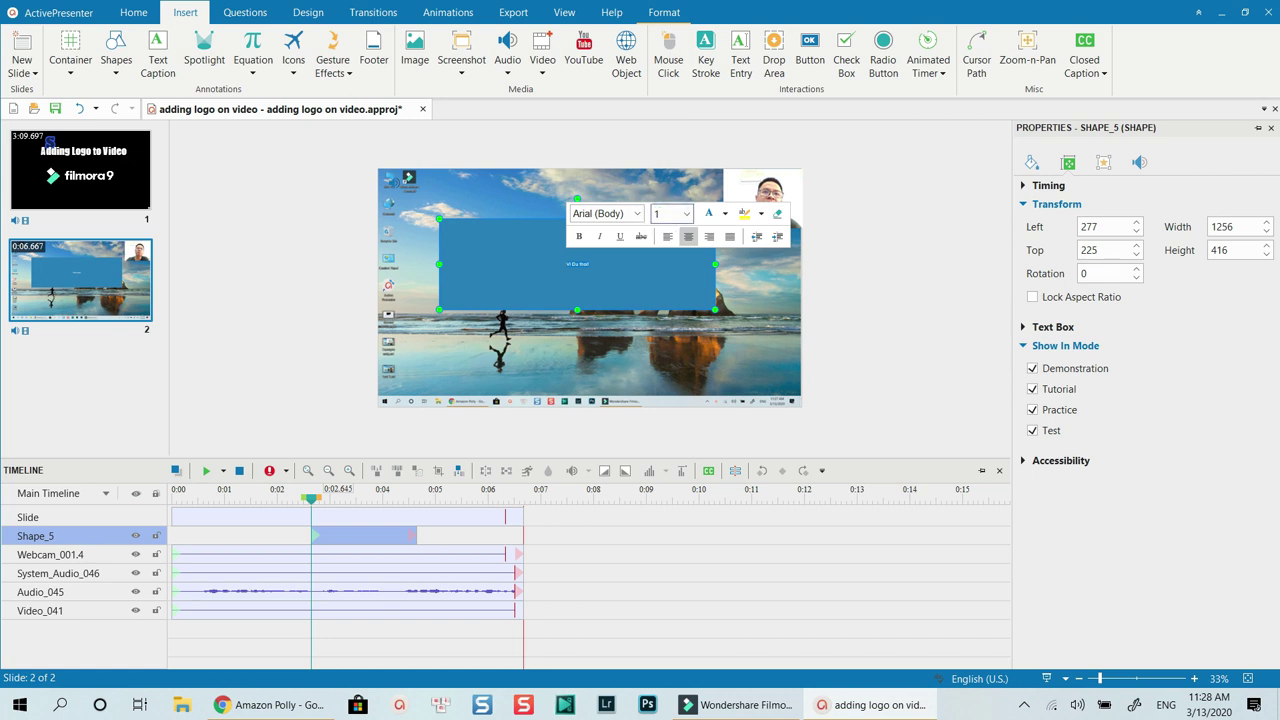
key(Return)
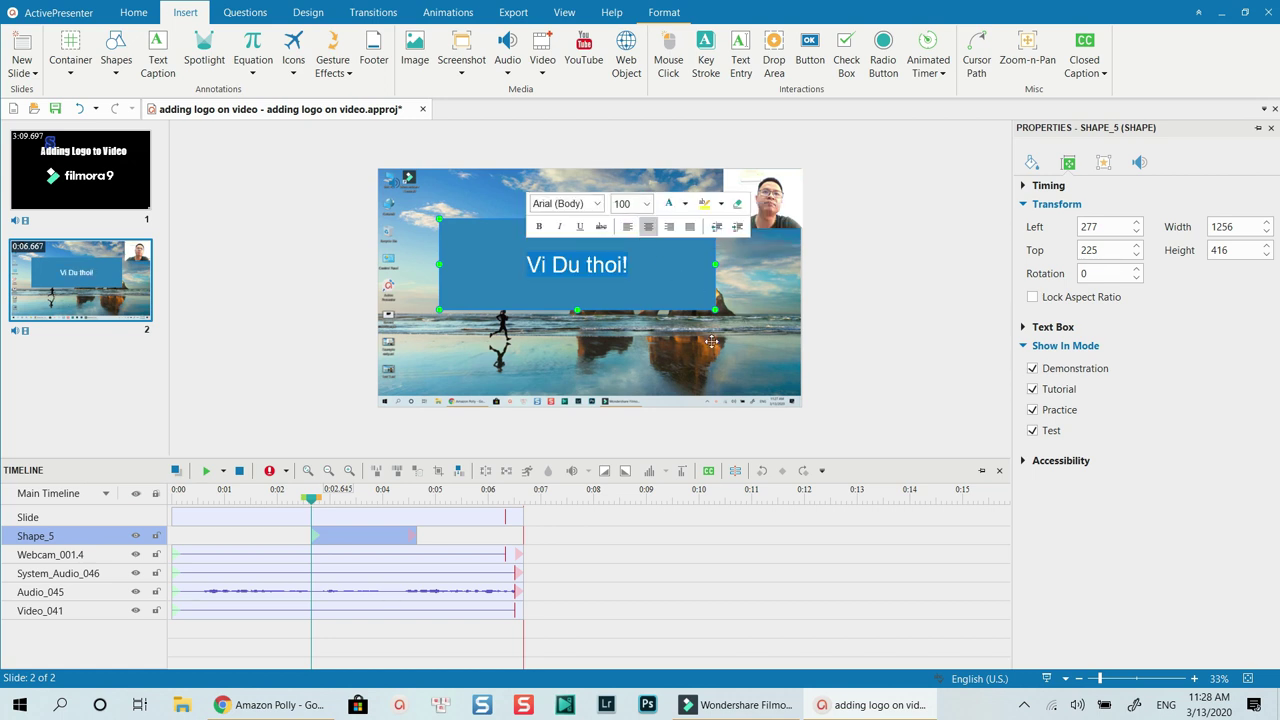
Apply a Fly In entrance effect to the rectangle with the direction From Left.
click(443, 12)
click(27, 55)
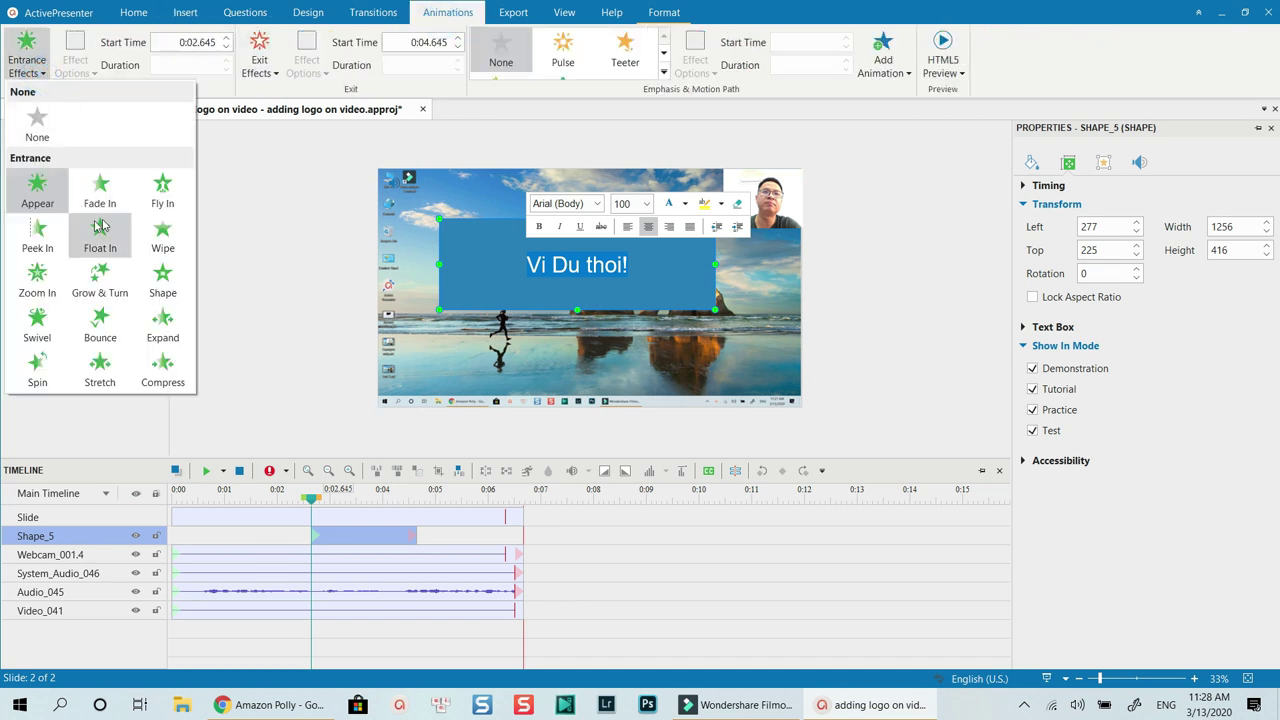
click(164, 192)
click(76, 62)
click(101, 178)
Apply a Fly Out exit effect to the rectangle with the direction To Right.
click(259, 60)
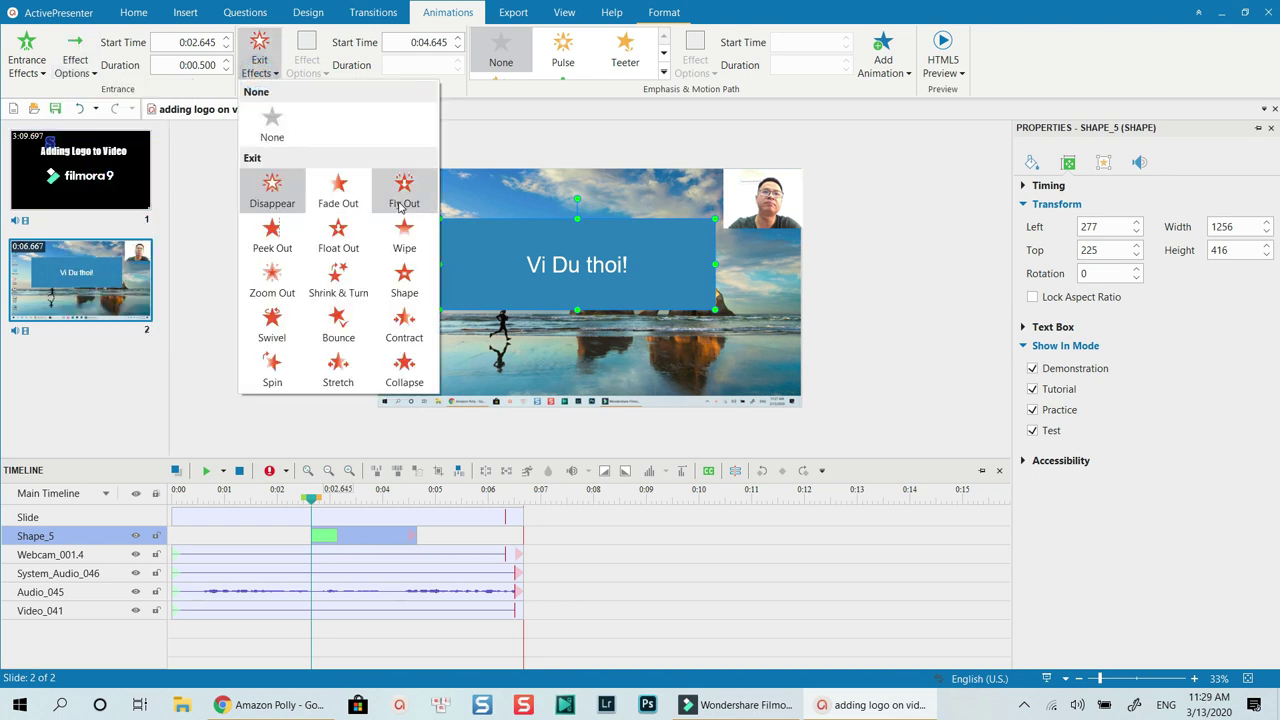
click(400, 205)
click(307, 62)
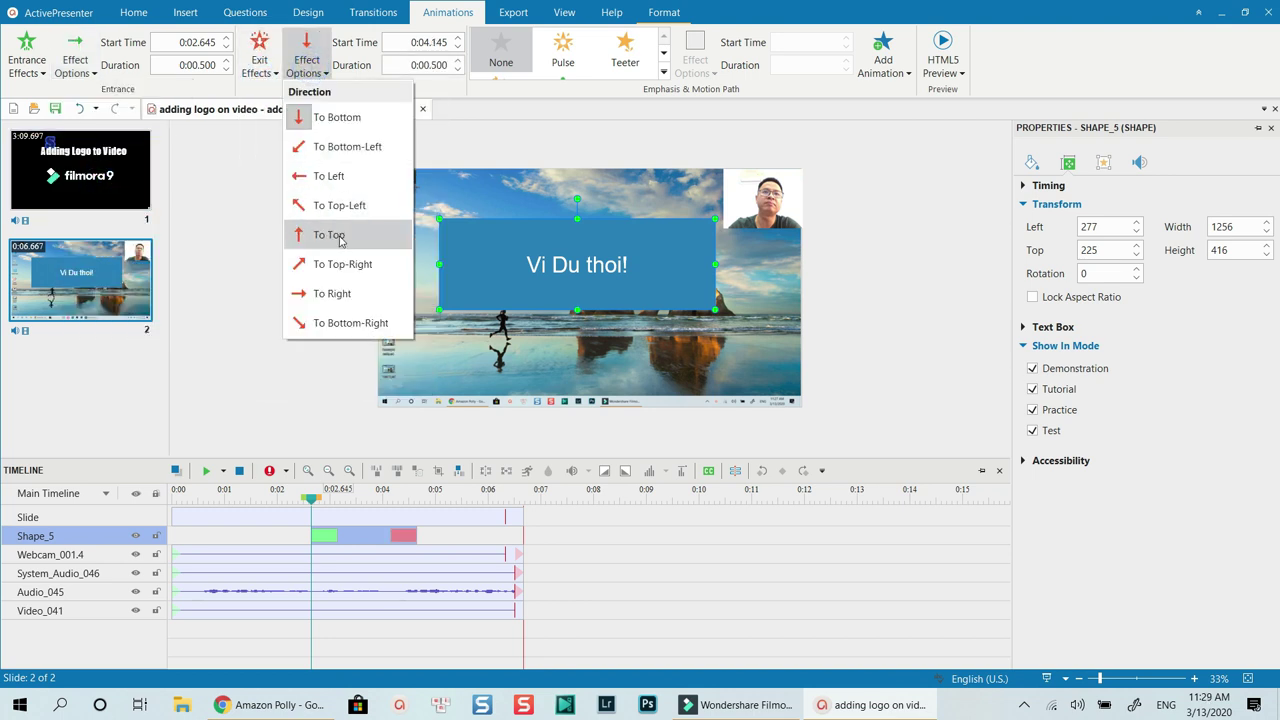
click(333, 293)
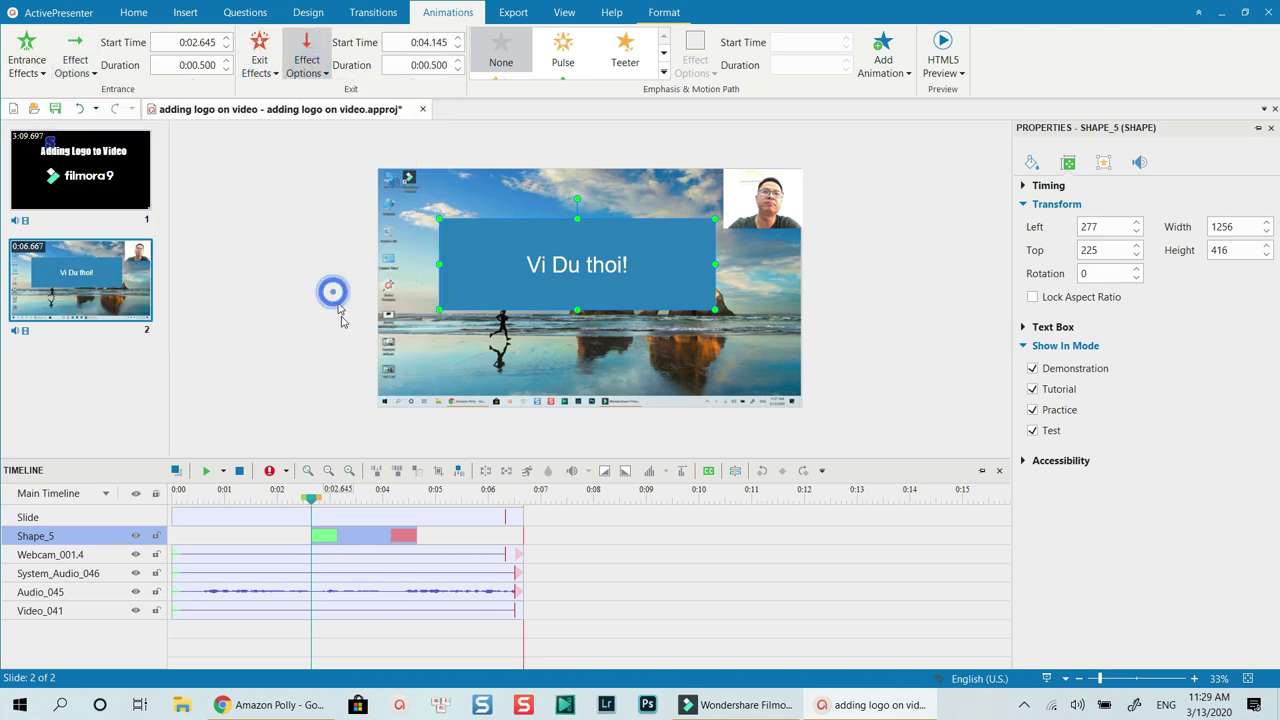
click(623, 547)
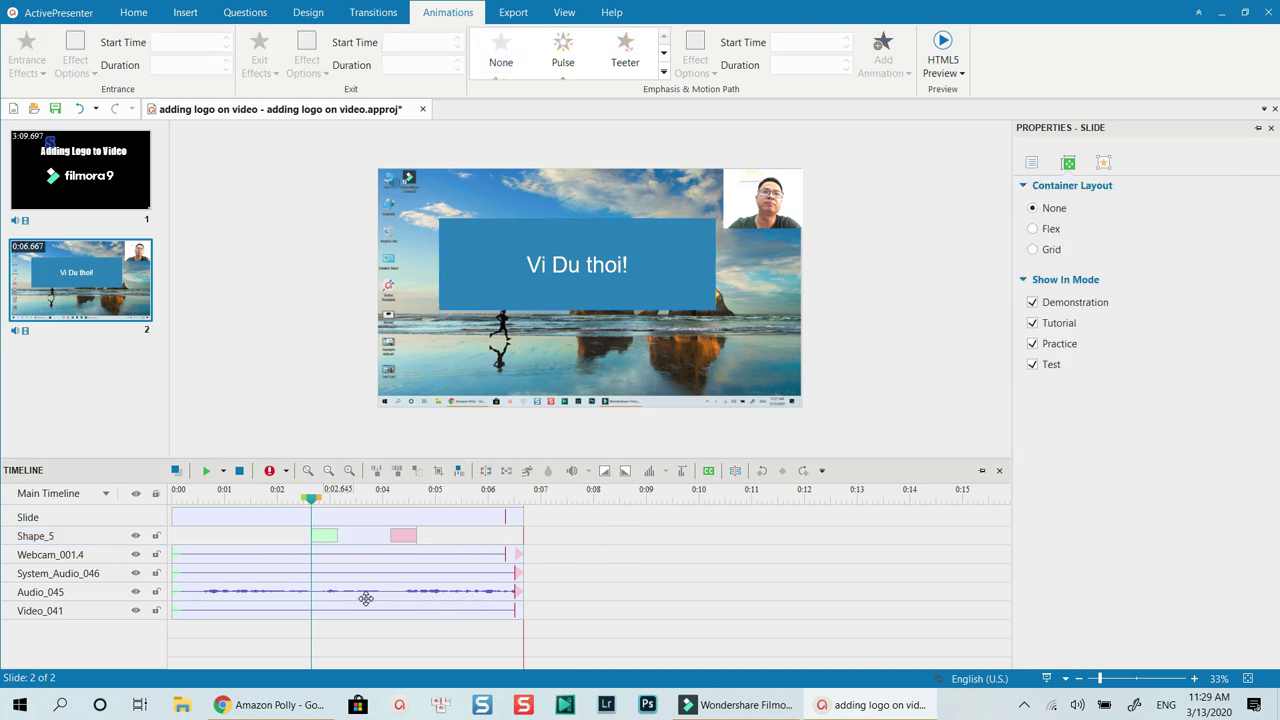
Delete the first slide, "Adding Logo to Video", from the project.
click(98, 185)
right_click(98, 185)
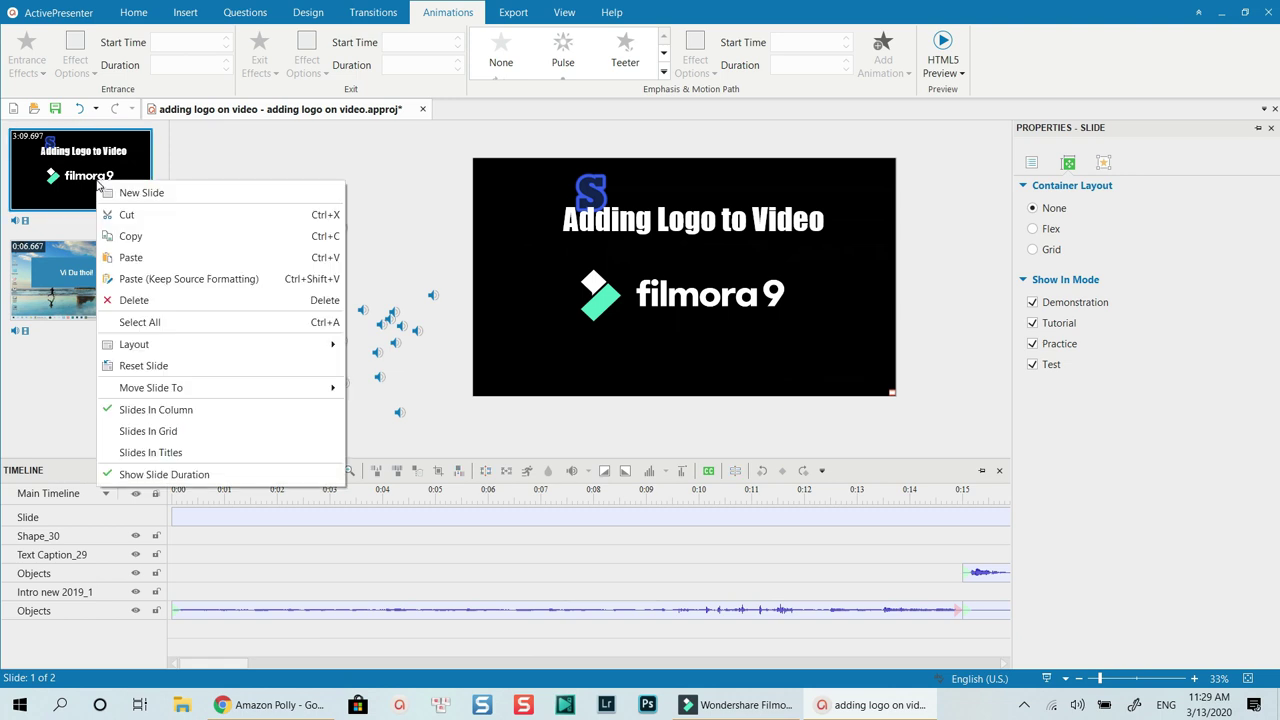
click(125, 297)
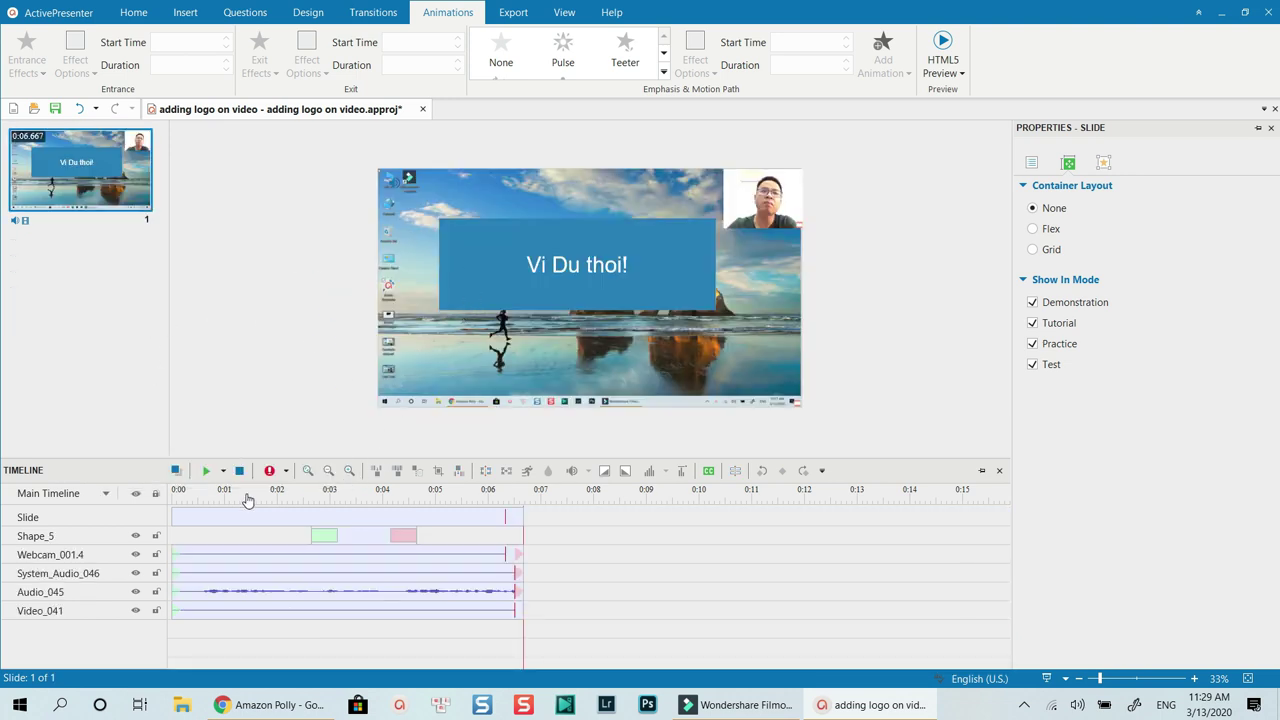
click(264, 532)
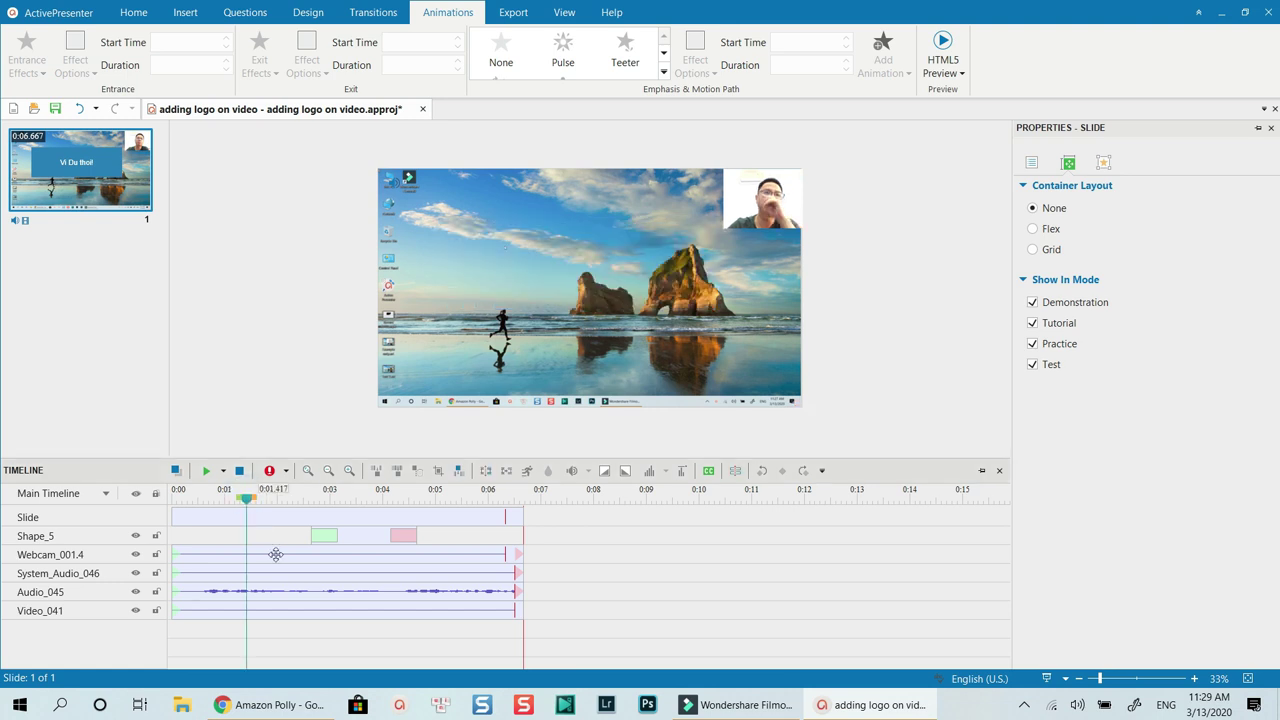
click(270, 552)
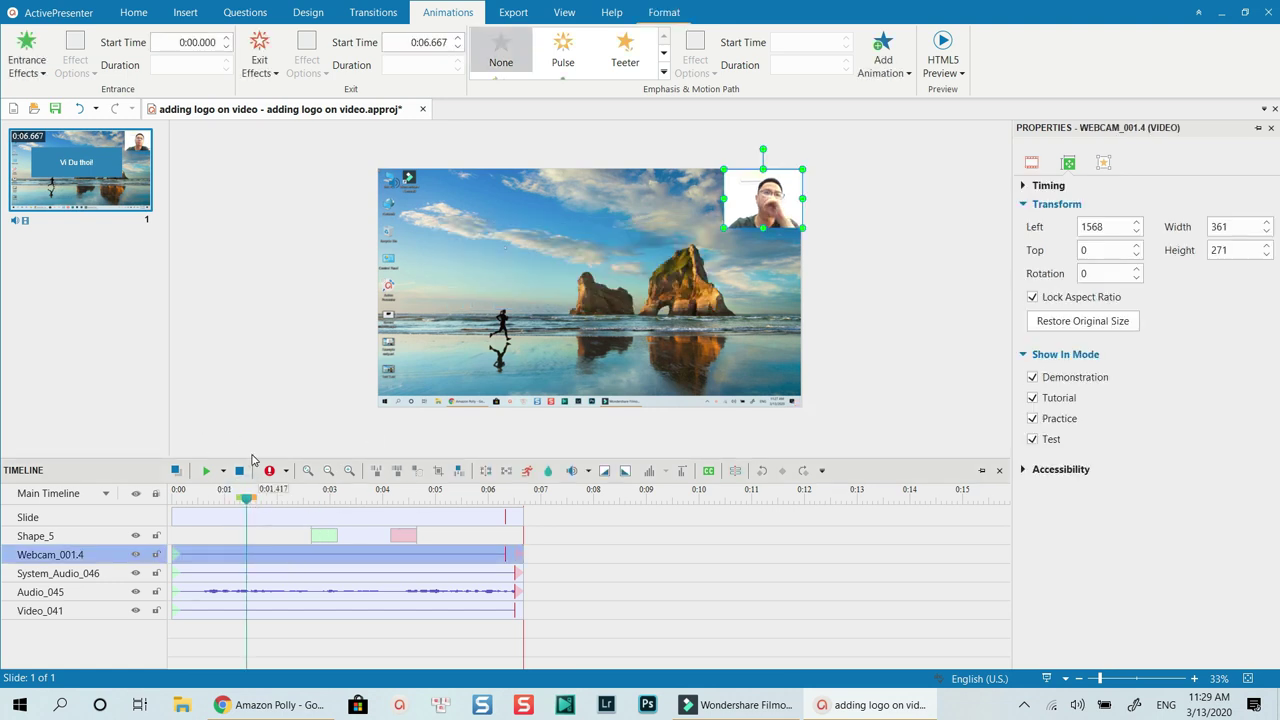
Set up a video export of the project with the output file "Video vi du AP8" on the Desktop.
click(513, 12)
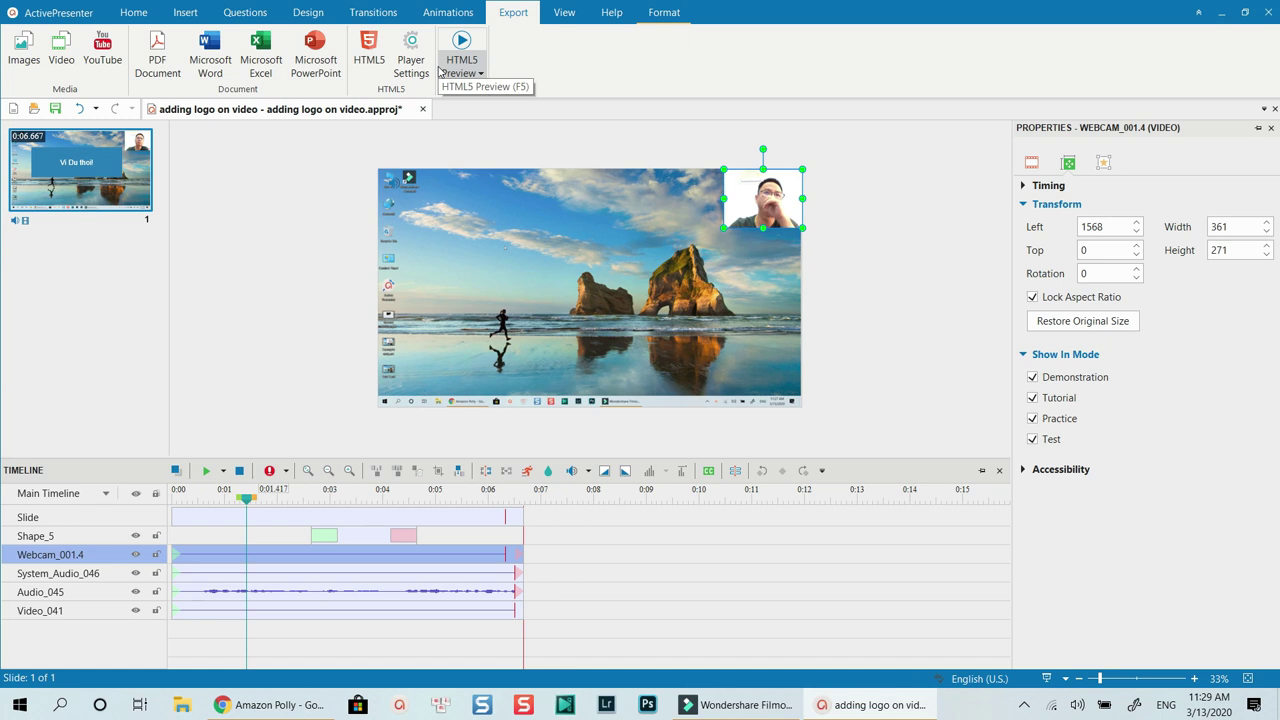
click(57, 58)
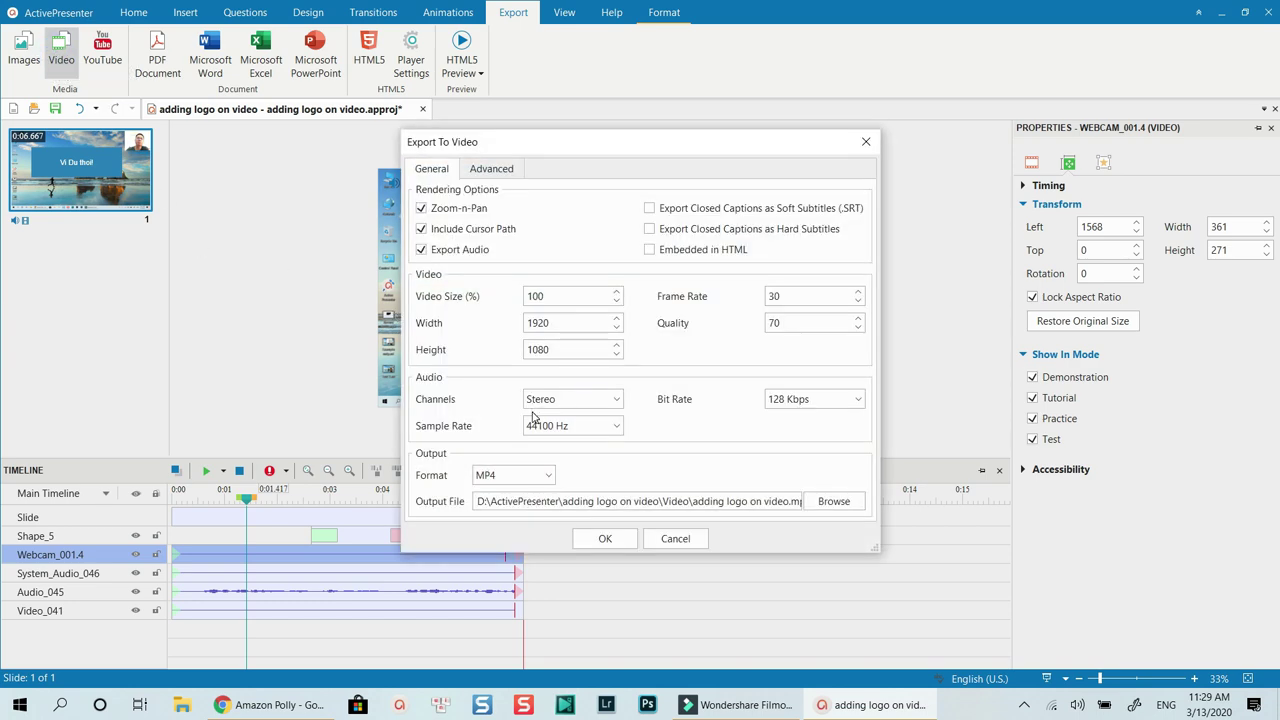
click(833, 501)
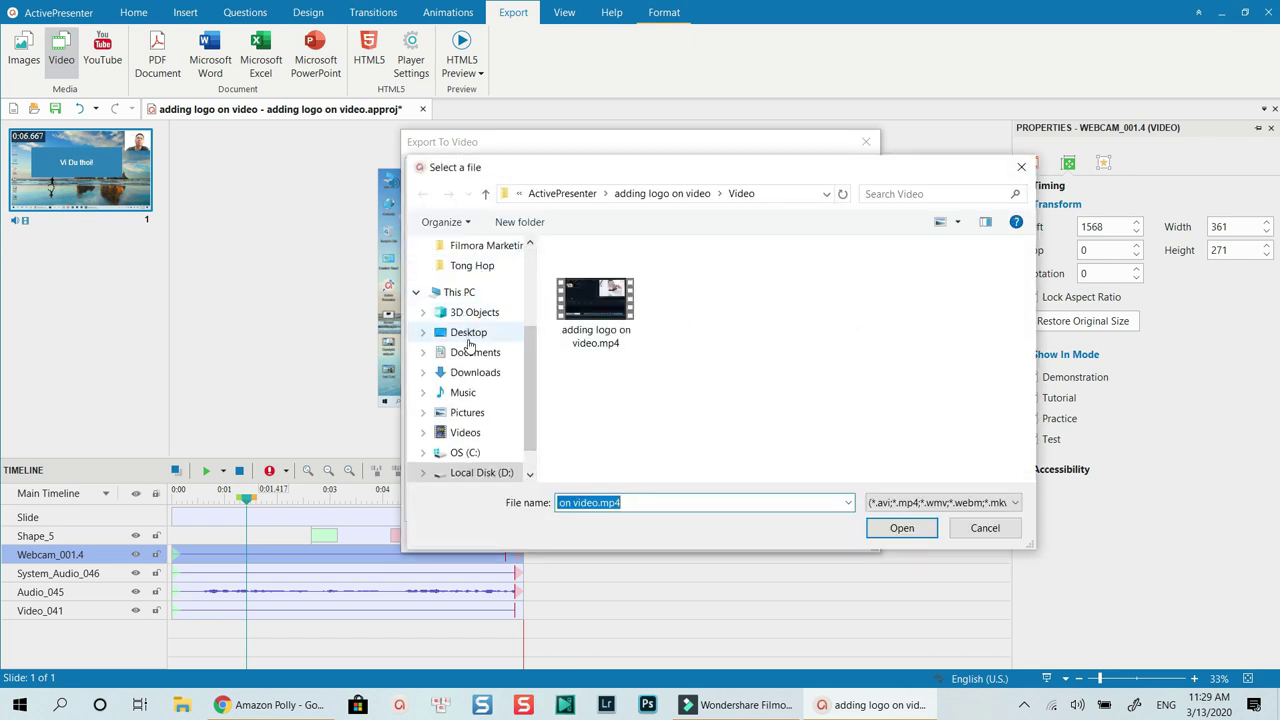
click(469, 336)
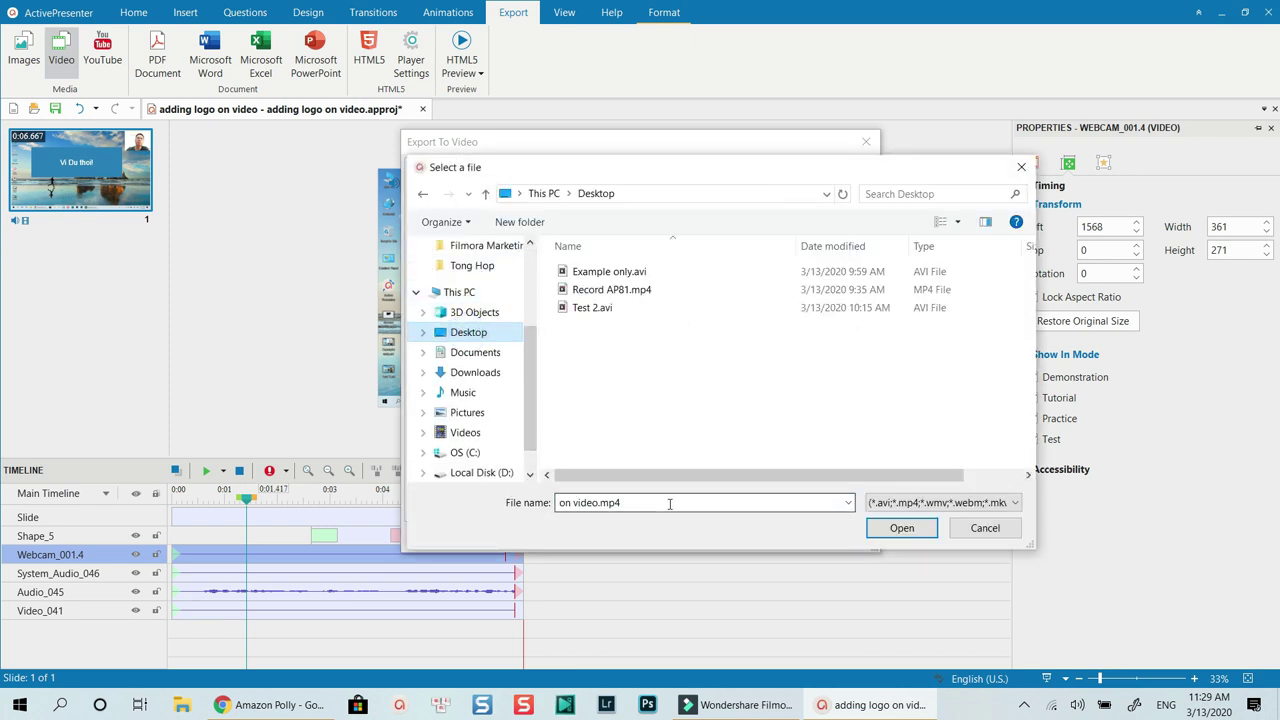
click(629, 502)
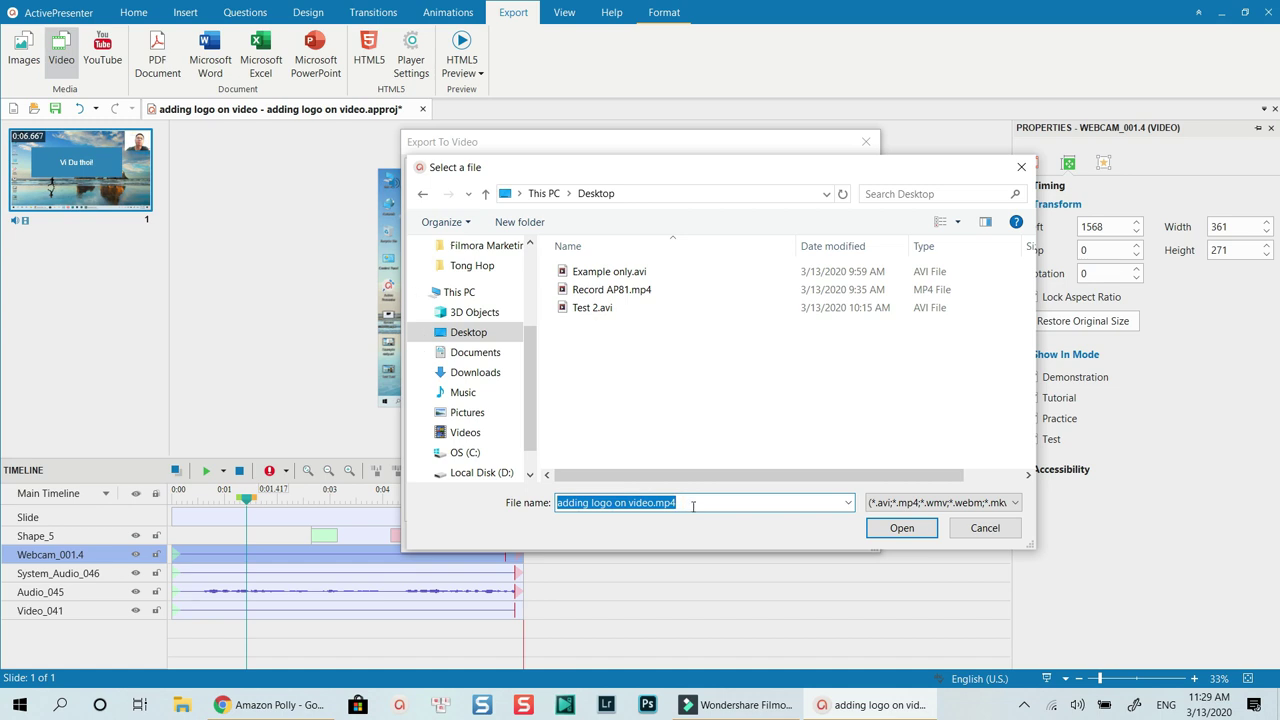
text(Video vi du AP8)
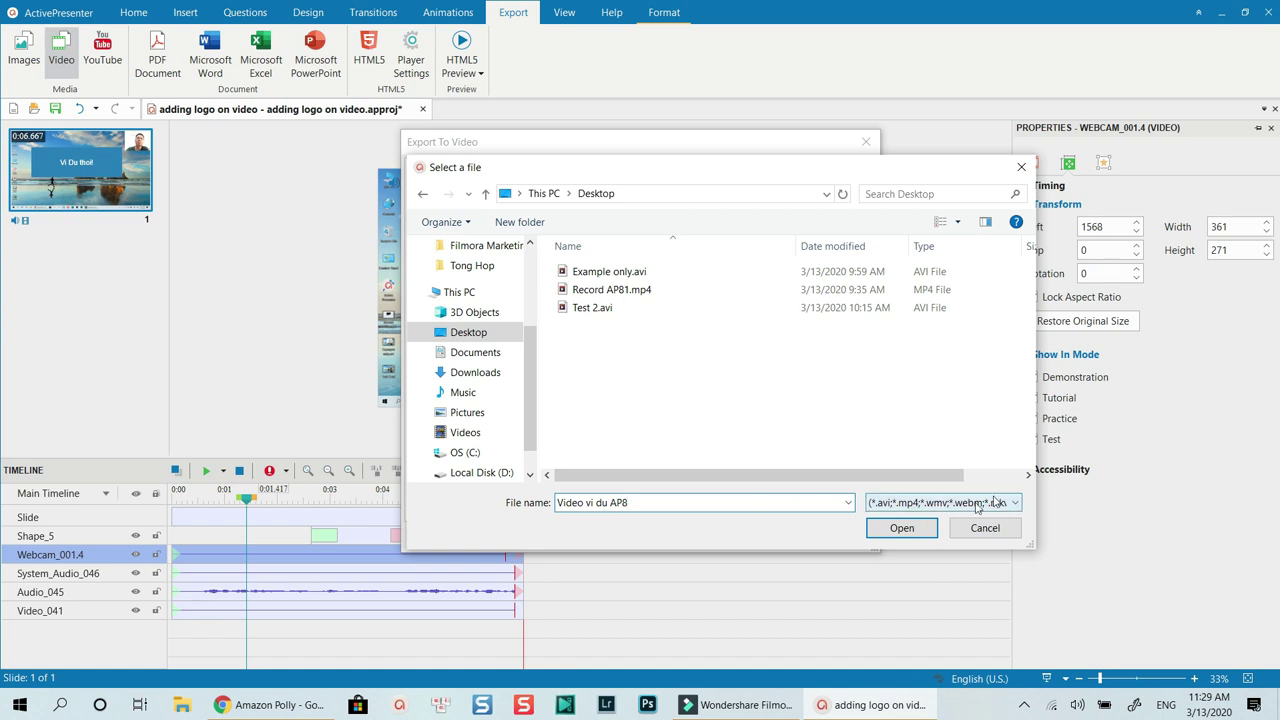
click(1018, 505)
click(1018, 505)
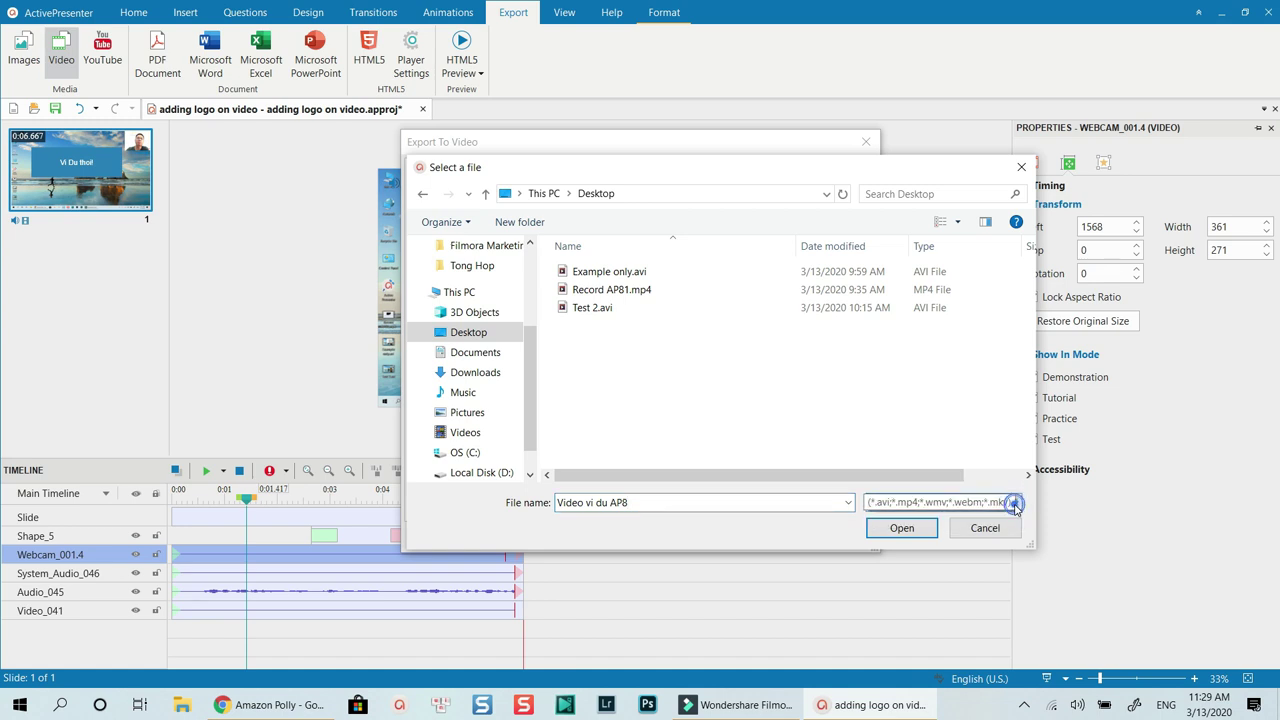
click(902, 528)
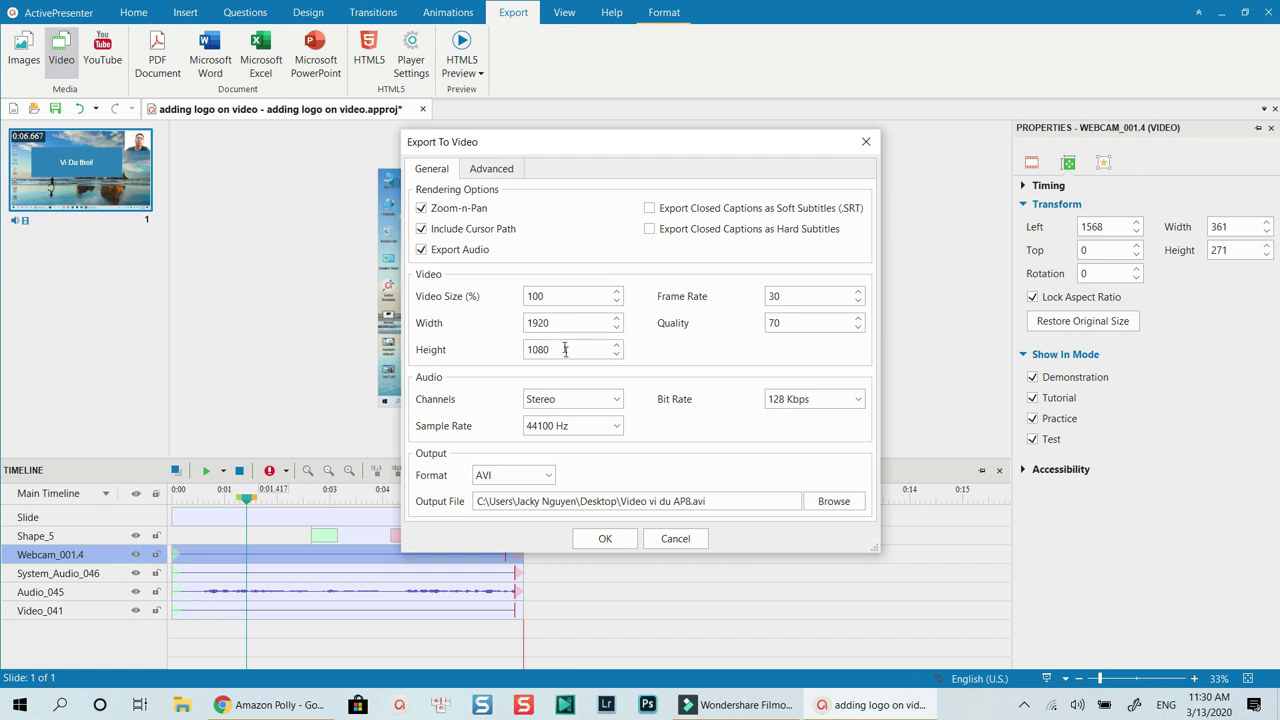
Run the video export and open the exported "Video vi du AP8.avi" from its output folder.
click(604, 538)
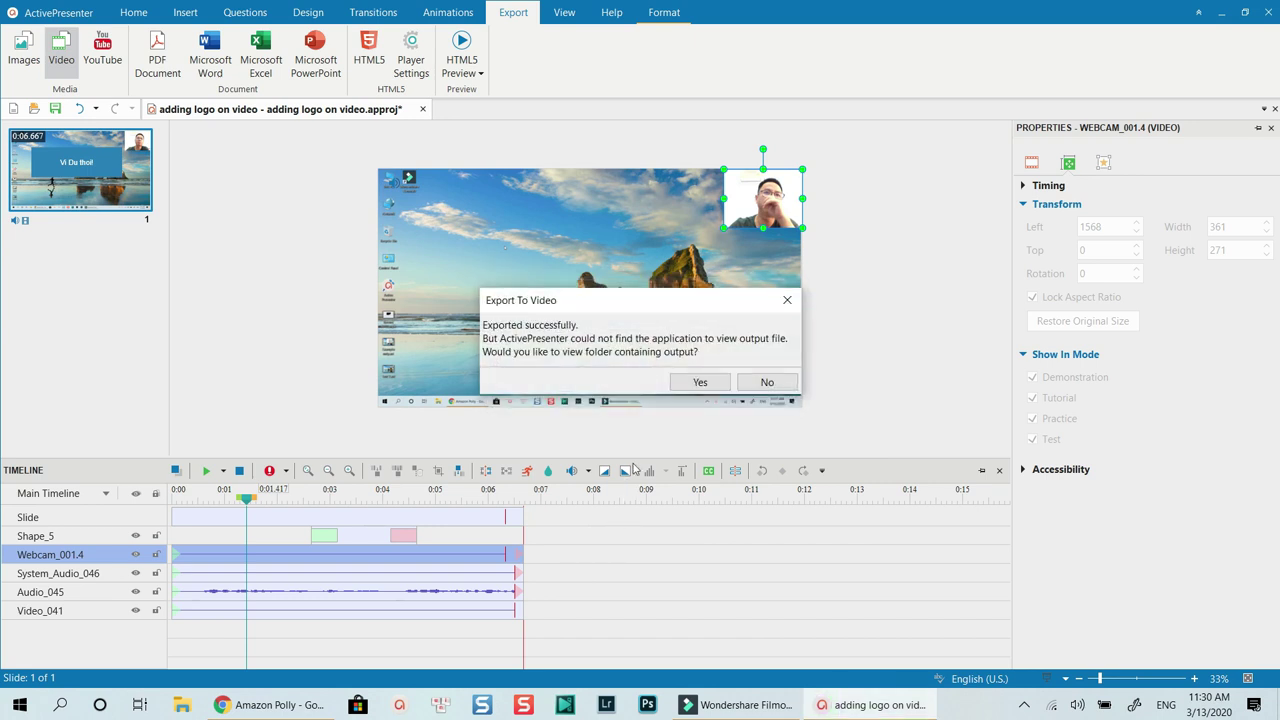
click(698, 382)
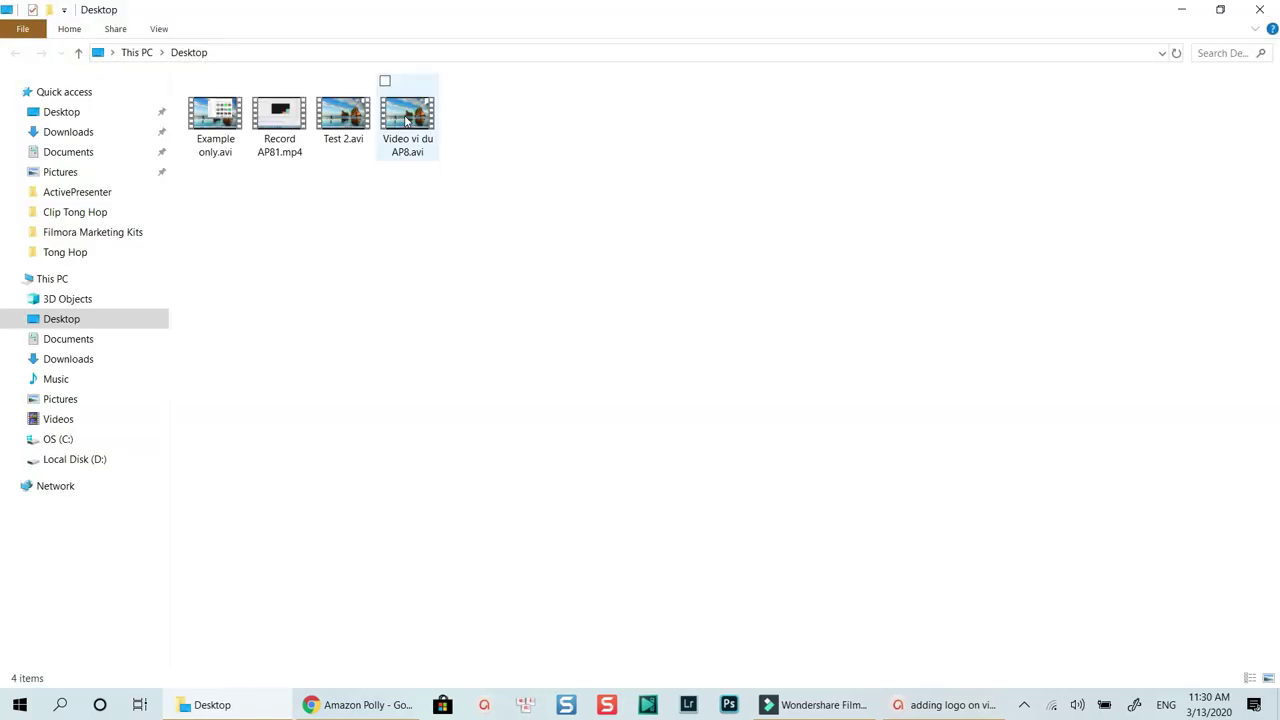
double_click(408, 127)
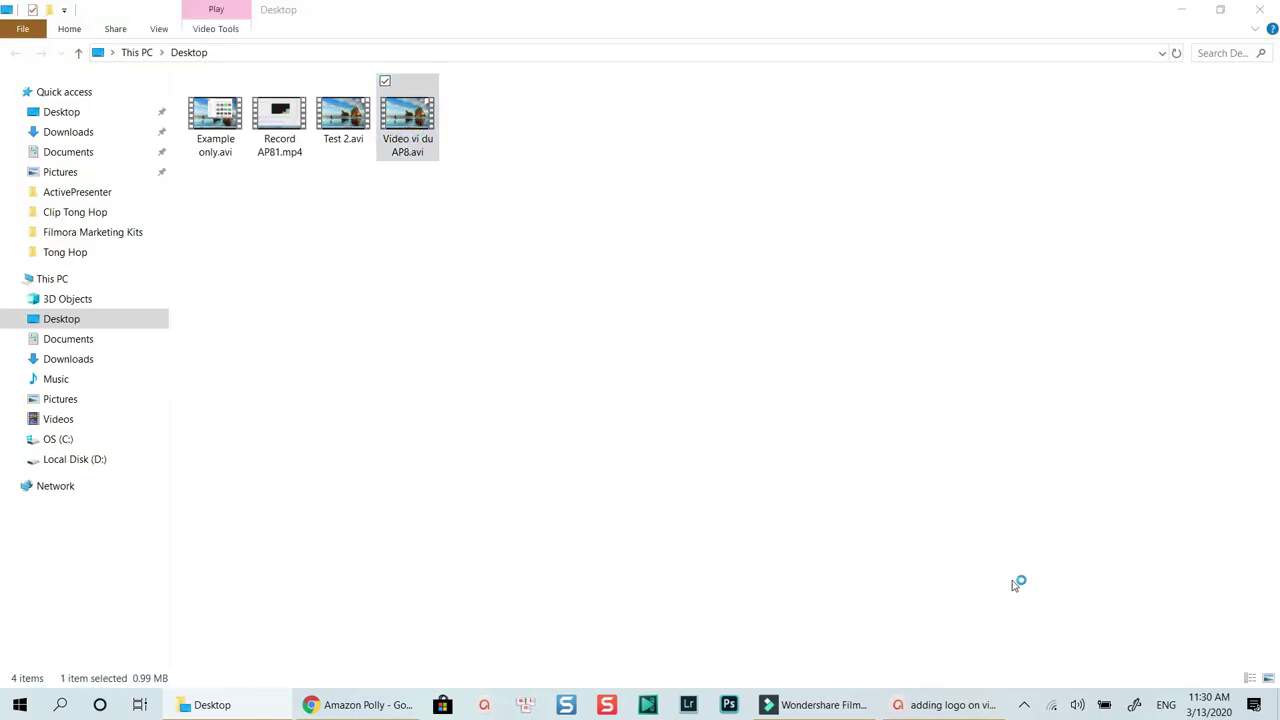